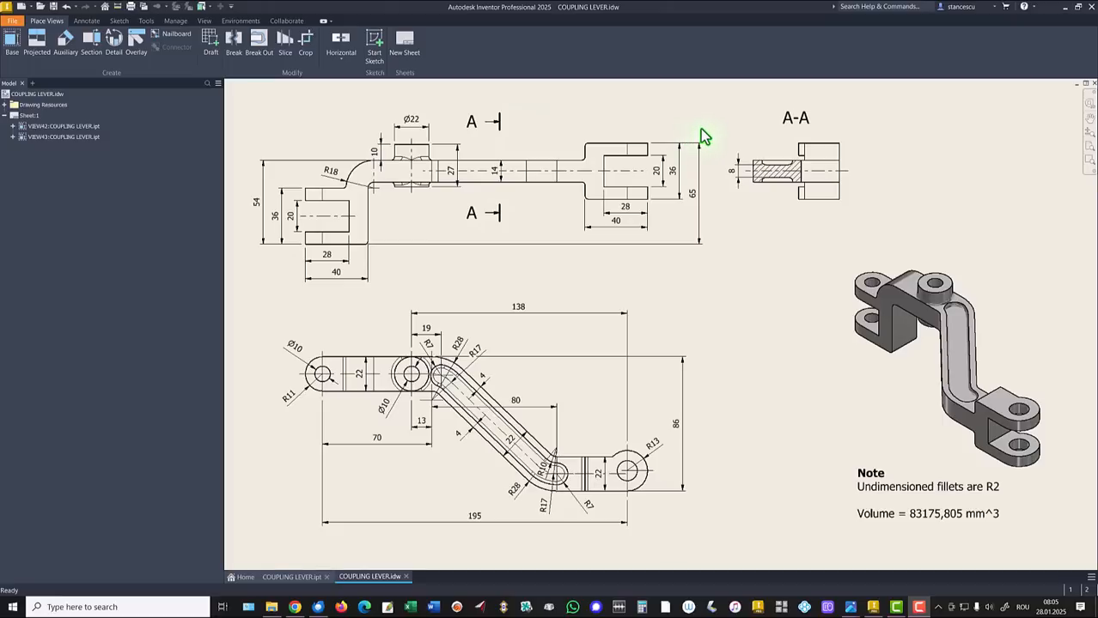
Create a new part from the Standard (mm).ipt template and start a 2D sketch on the XY plane
{"action": "left_click", "coordinate": [24, 6]}
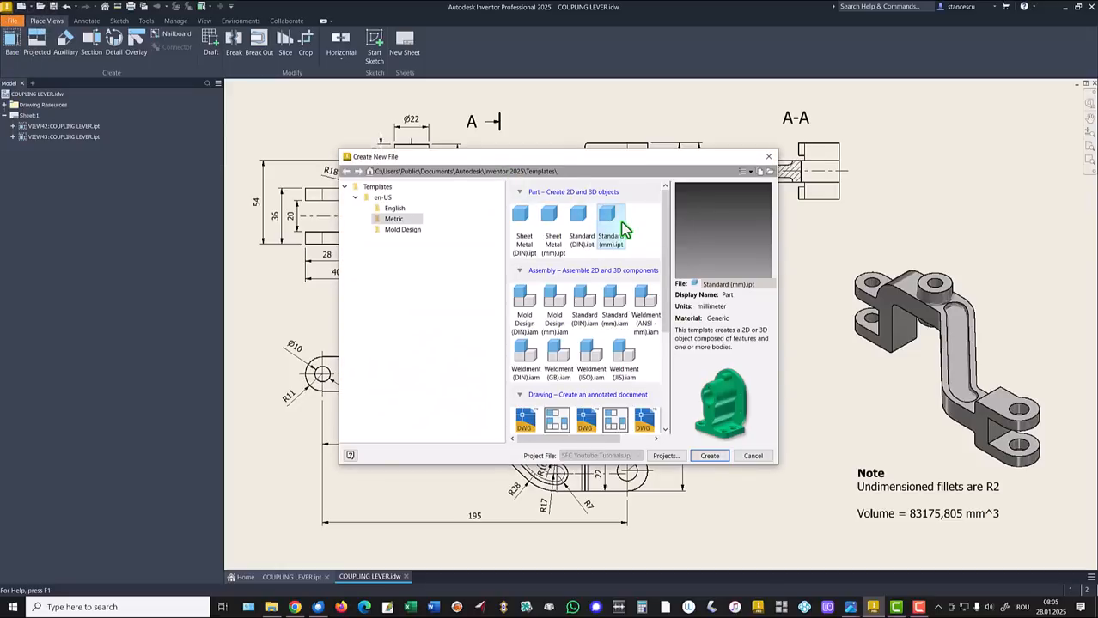
{"action": "double_click", "coordinate": [620, 225]}
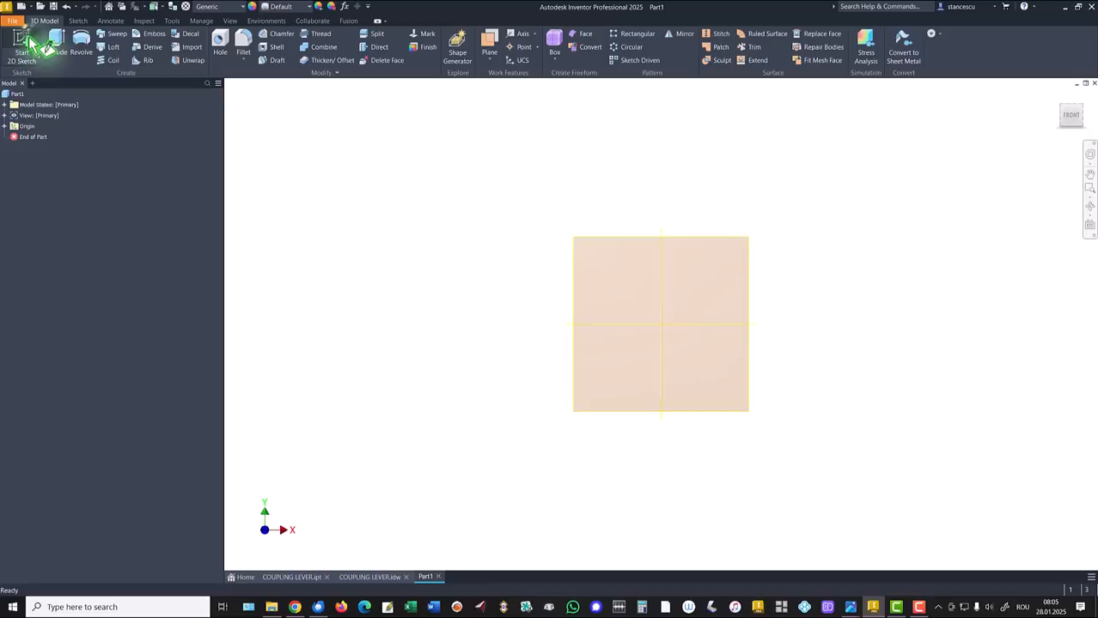
{"action": "key", "text": "s"}
{"action": "left_click", "coordinate": [591, 189]}
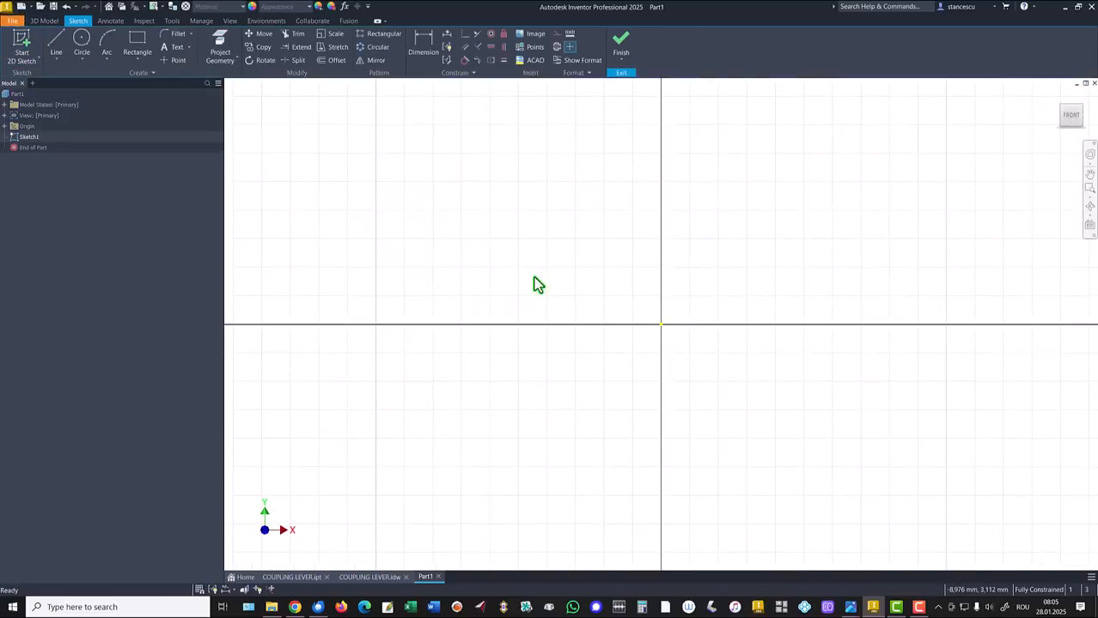
Draw a long horizontal line starting left of the origin, entering a length of 68
{"action": "left_click", "coordinate": [56, 41]}
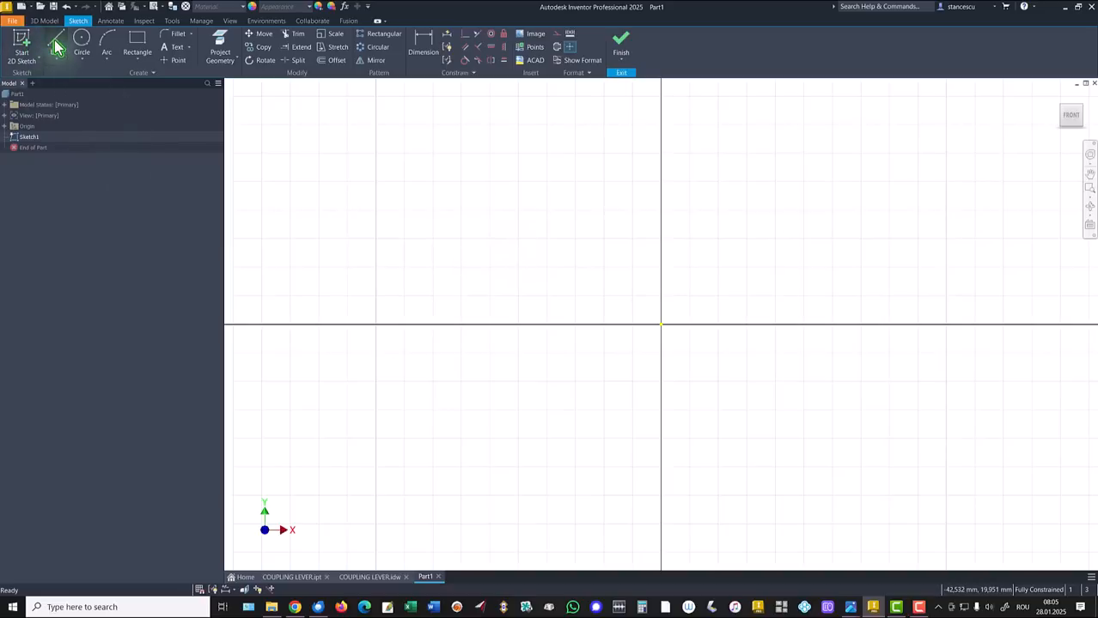
{"action": "left_click", "coordinate": [342, 288]}
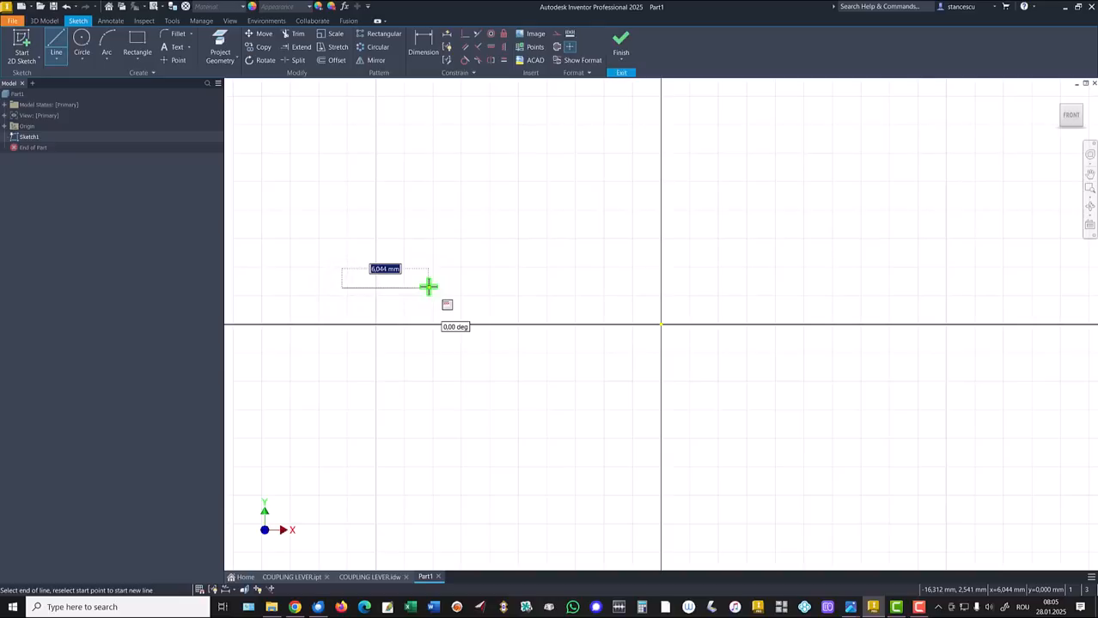
{"action": "type", "text": "68"}
{"action": "key", "text": "Return"}
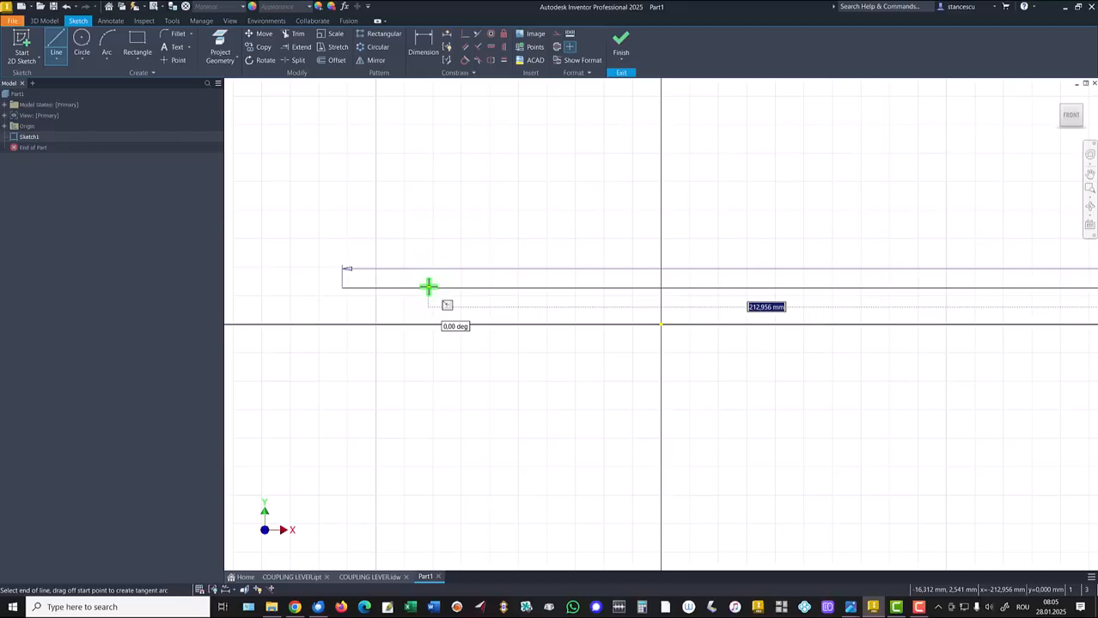
Convert the new horizontal line to construction geometry
{"action": "key", "text": "Escape"}
{"action": "left_click", "coordinate": [437, 283]}
{"action": "right_click", "coordinate": [420, 302]}
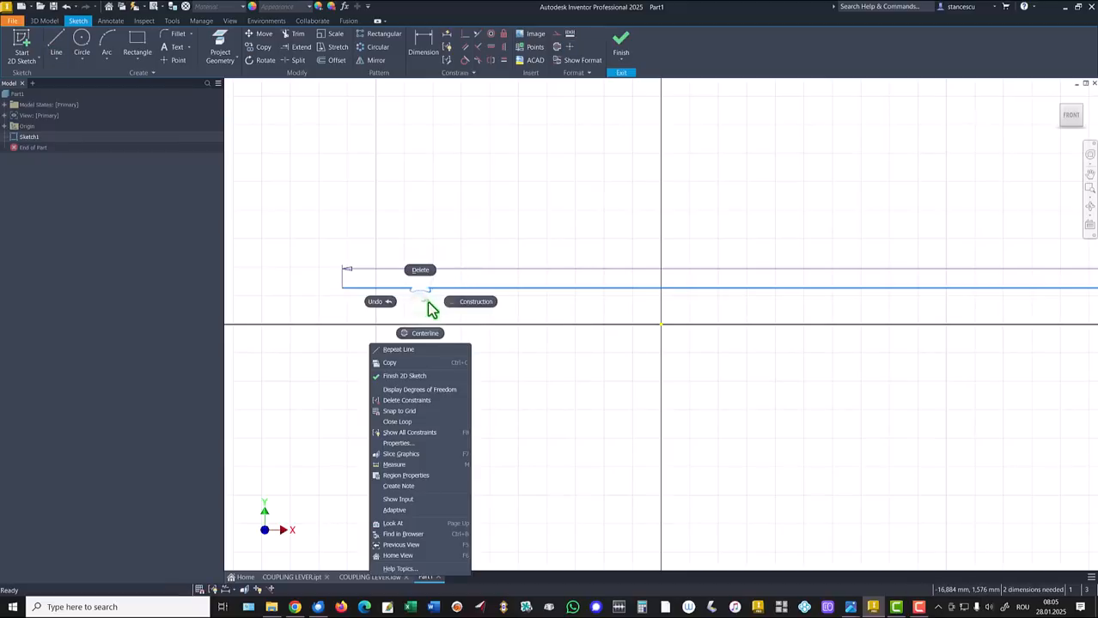
{"action": "left_click", "coordinate": [471, 303]}
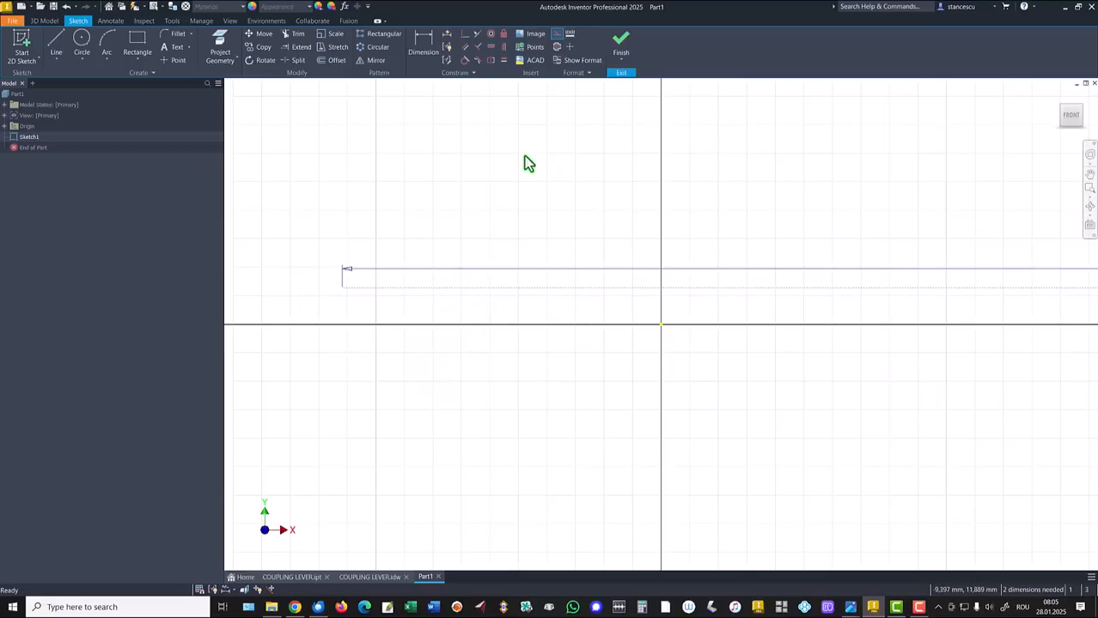
Dimension the line's left endpoint 68 mm from the origin and fit the sketch in view
{"action": "left_click", "coordinate": [423, 43]}
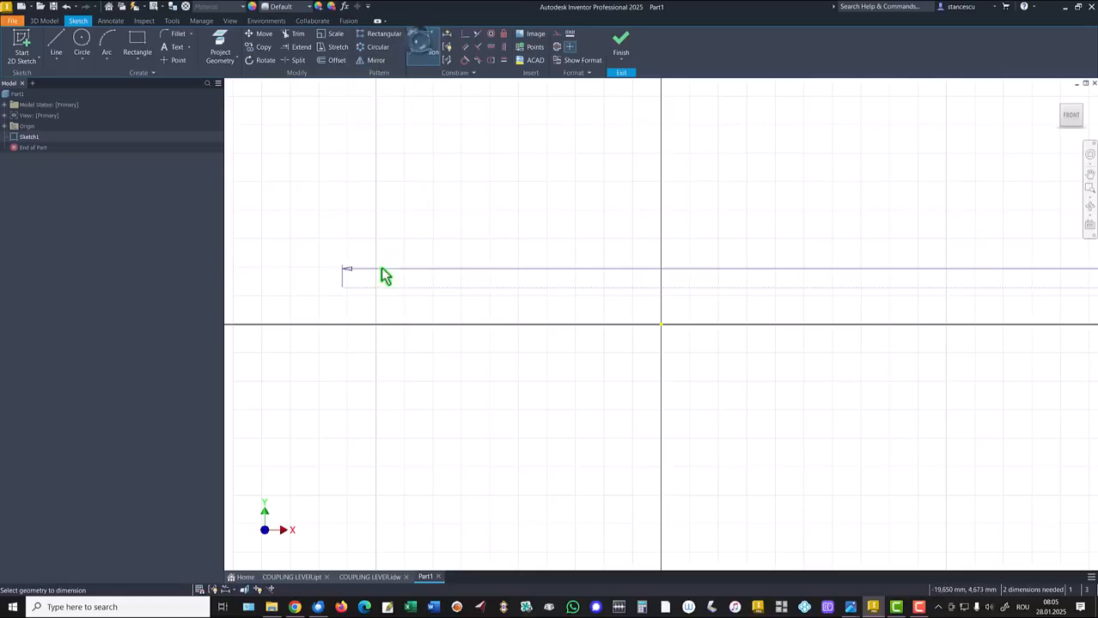
{"action": "left_click", "coordinate": [342, 288]}
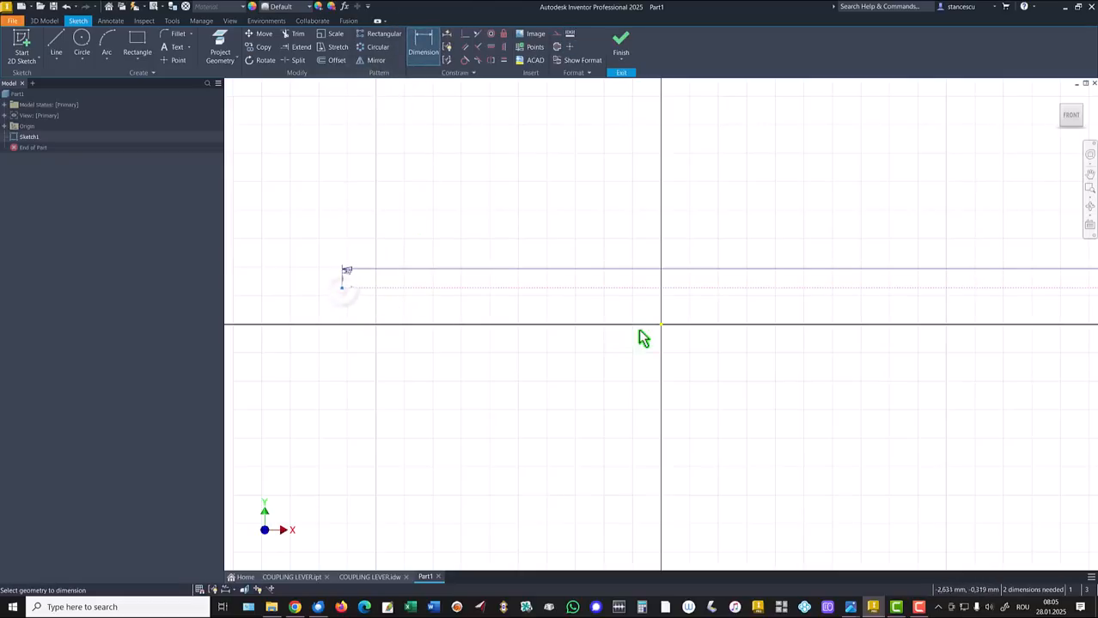
{"action": "left_click", "coordinate": [660, 324]}
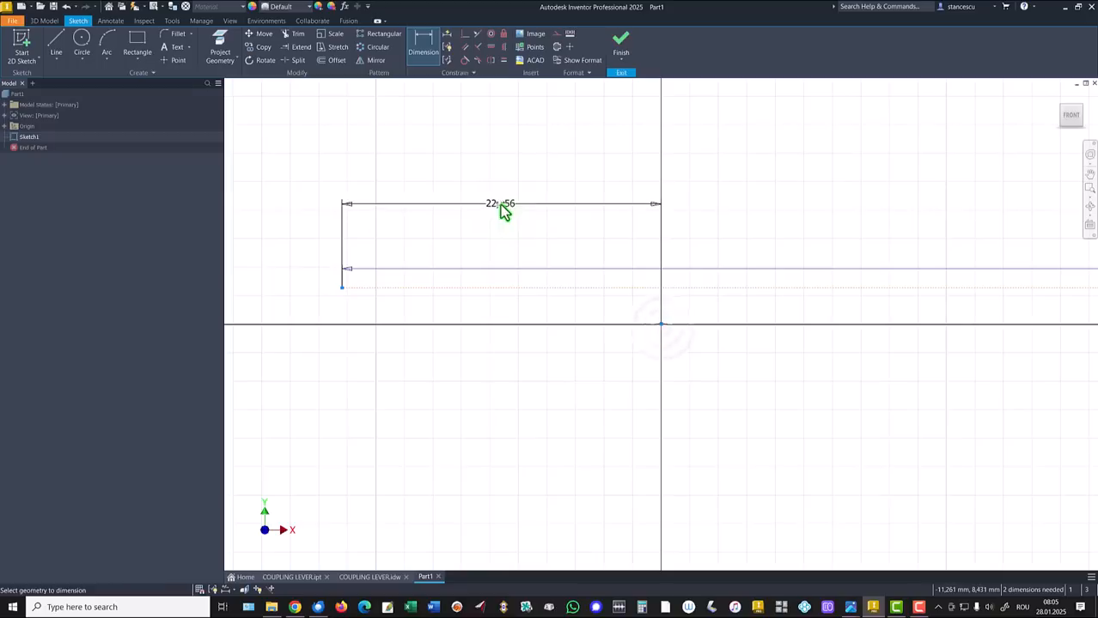
{"action": "left_click", "coordinate": [500, 204]}
{"action": "type", "text": "6"}
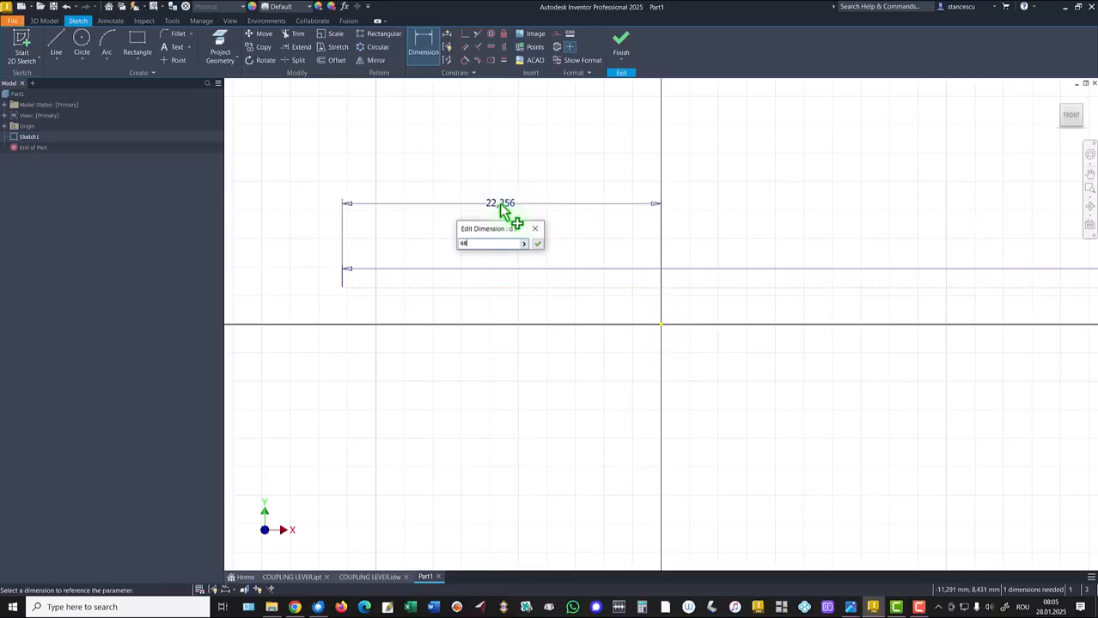
{"action": "type", "text": "8"}
{"action": "key", "text": "Return"}
{"action": "key", "text": "Home"}
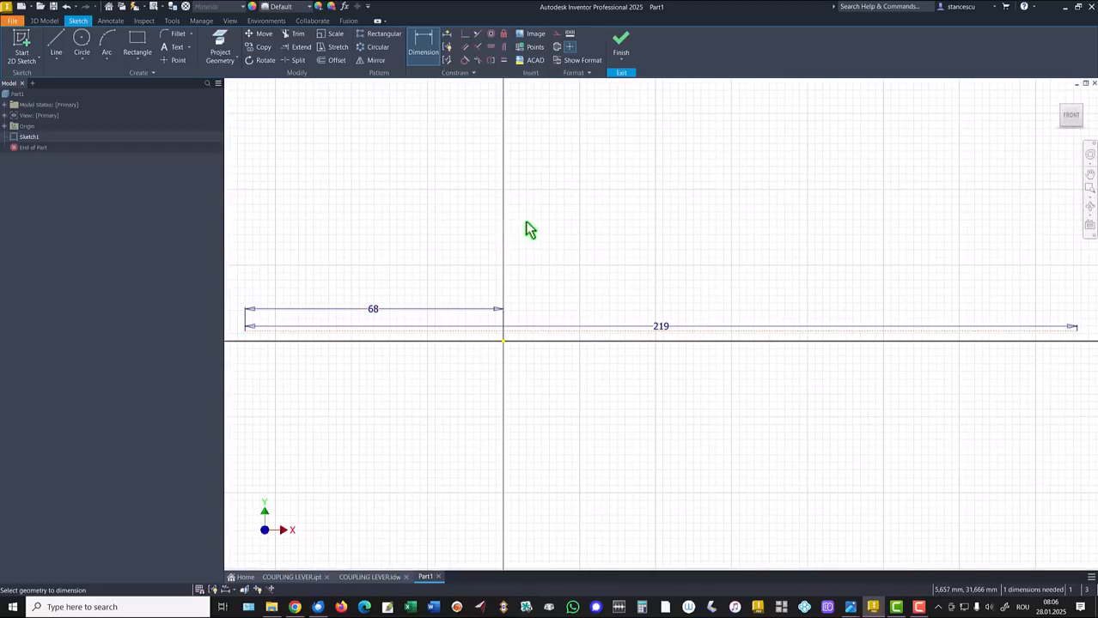
Constrain the construction line collinear with the horizontal X axis
{"action": "left_click", "coordinate": [464, 35]}
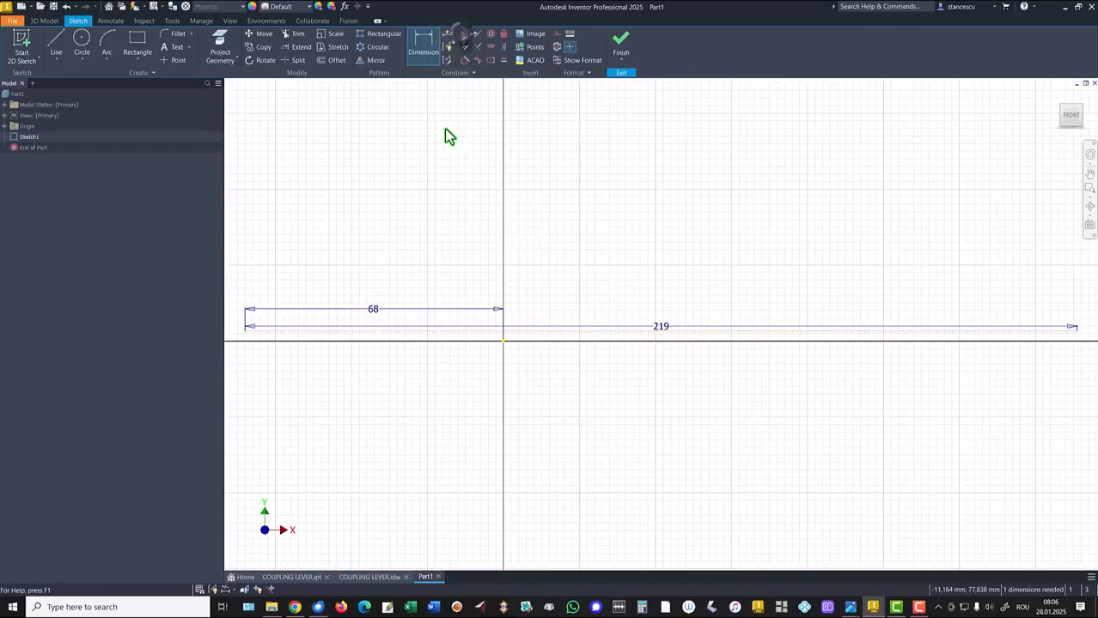
{"action": "left_click", "coordinate": [515, 337]}
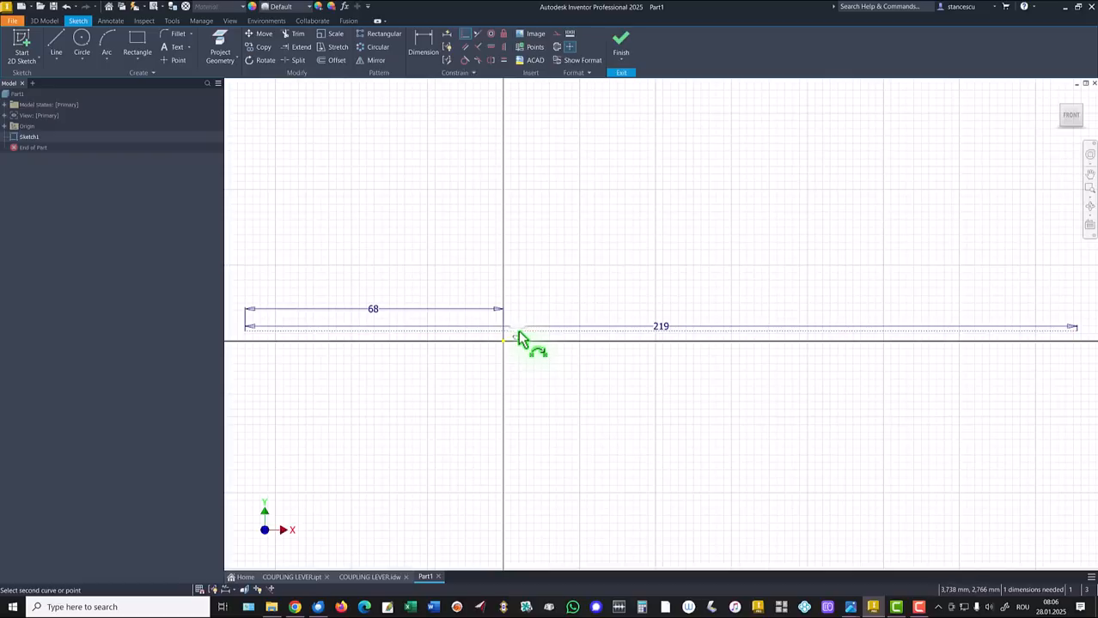
{"action": "left_click", "coordinate": [505, 343]}
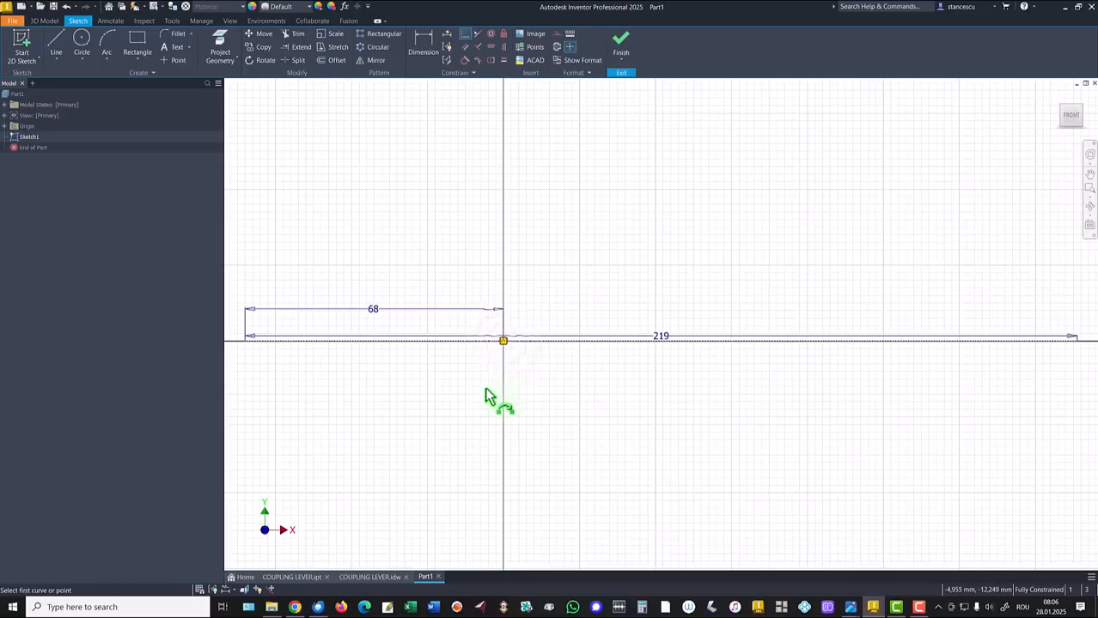
{"action": "key", "text": "Escape"}
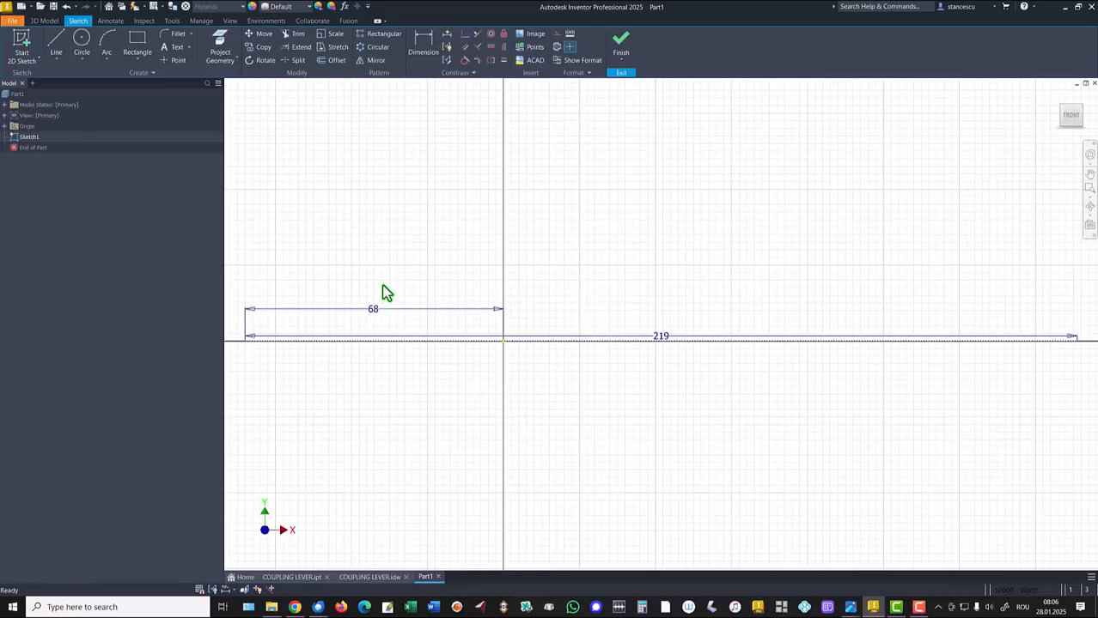
Reposition the 68 and 219 dimensions above the line, with 219 highest
{"action": "left_click_drag", "start_coordinate": [373, 309], "coordinate": [381, 216]}
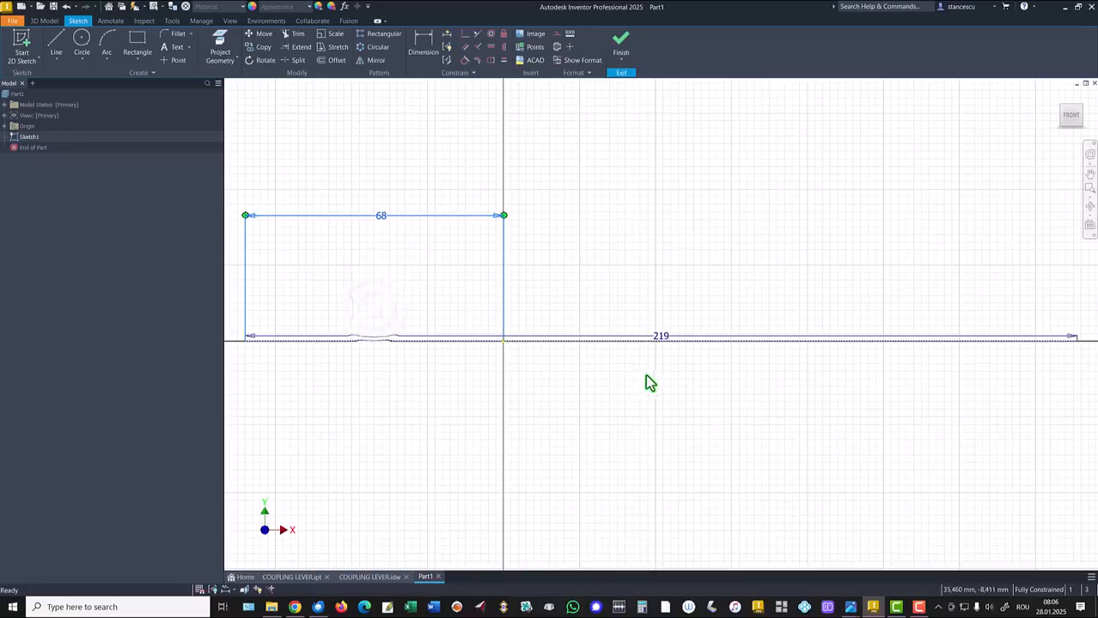
{"action": "left_click_drag", "start_coordinate": [662, 337], "coordinate": [637, 170]}
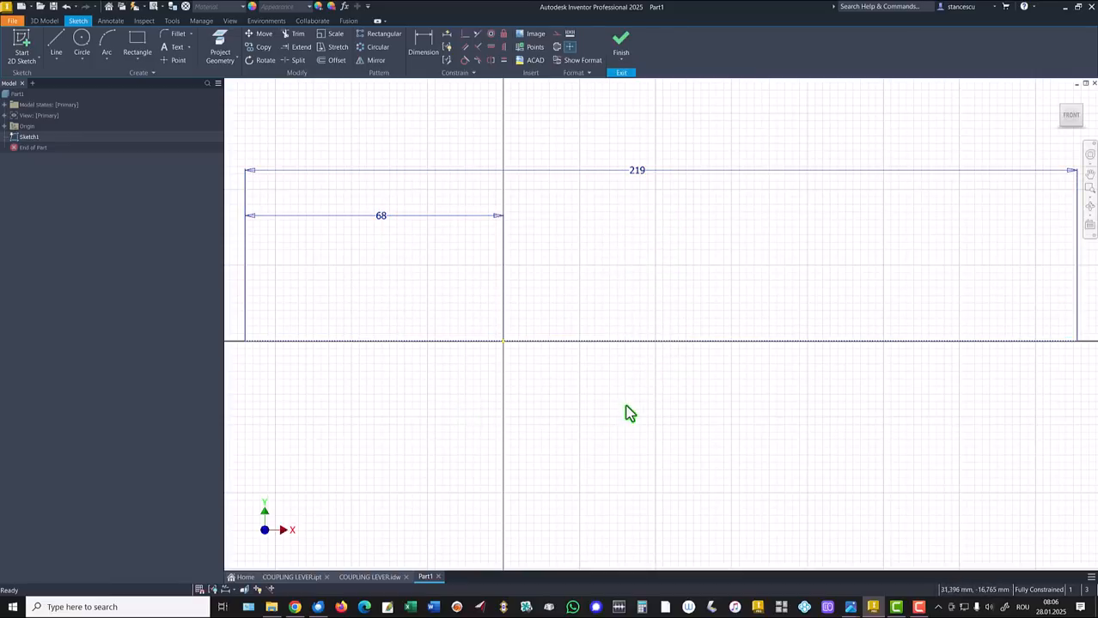
{"action": "scroll", "coordinate": [653, 402], "scroll_direction": "up", "scroll_amount": 2}
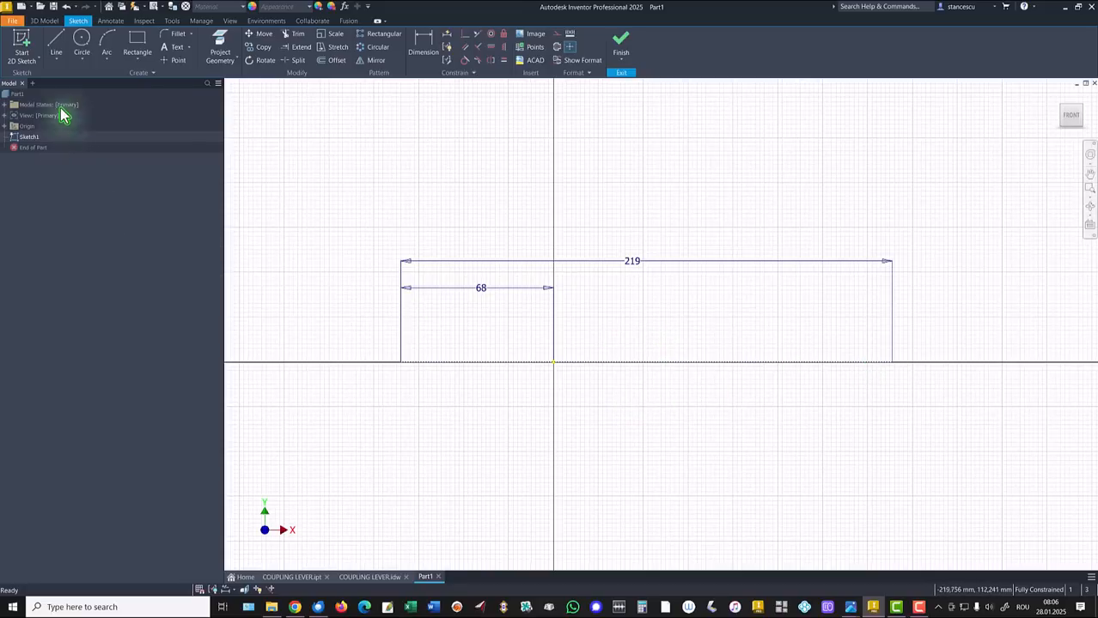
Draw the arm's long upper edge, a short riser and the clevis top edge to the right end
{"action": "left_click", "coordinate": [58, 42]}
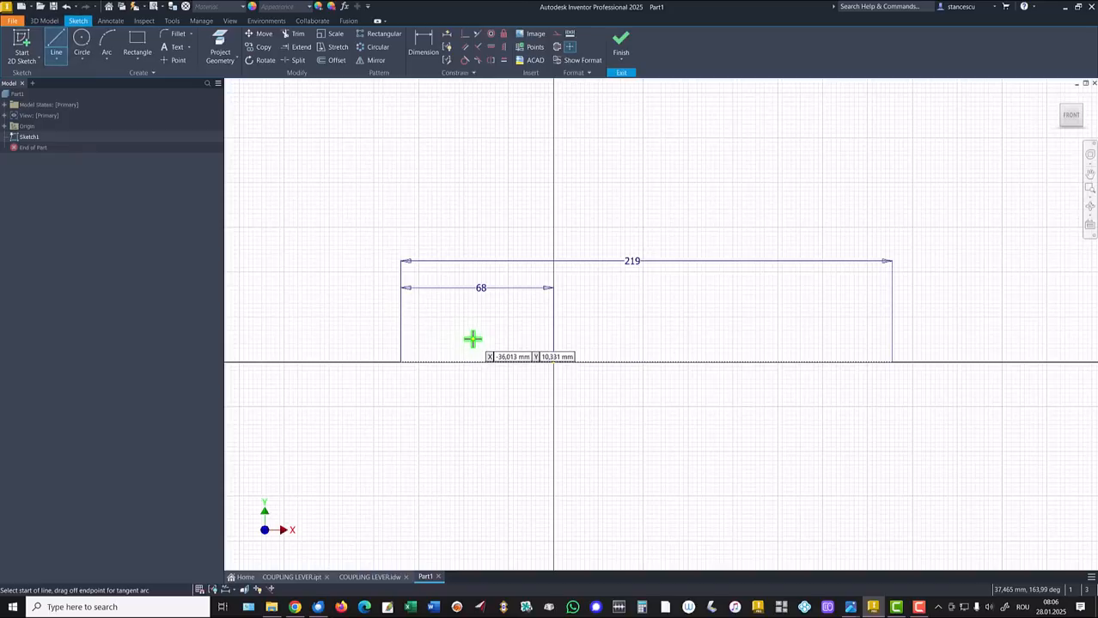
{"action": "left_click", "coordinate": [519, 341]}
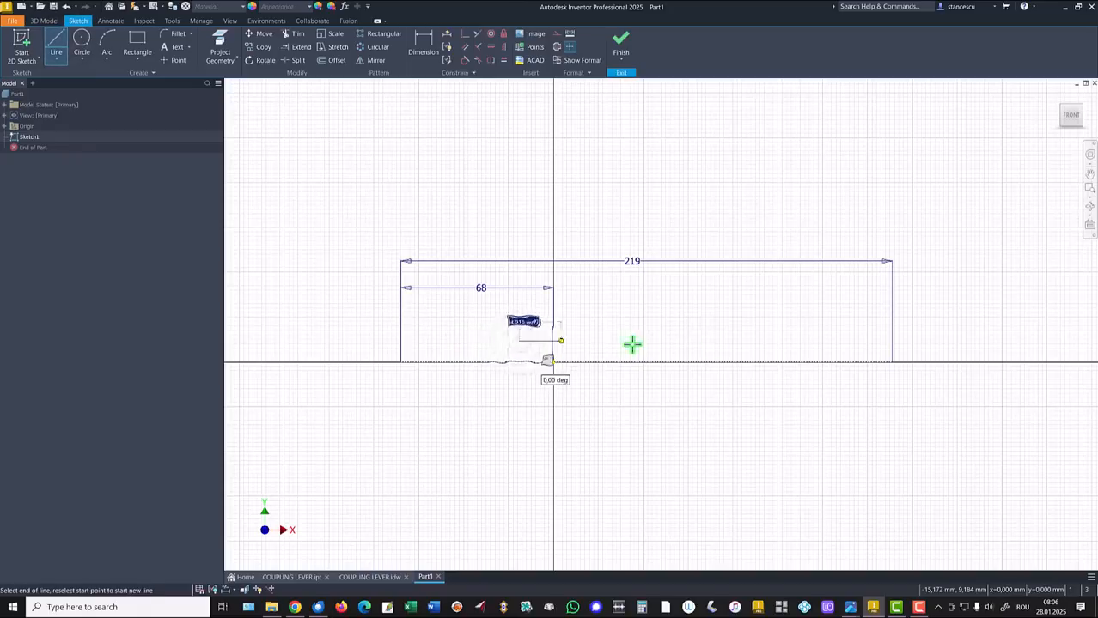
{"action": "left_click", "coordinate": [791, 341]}
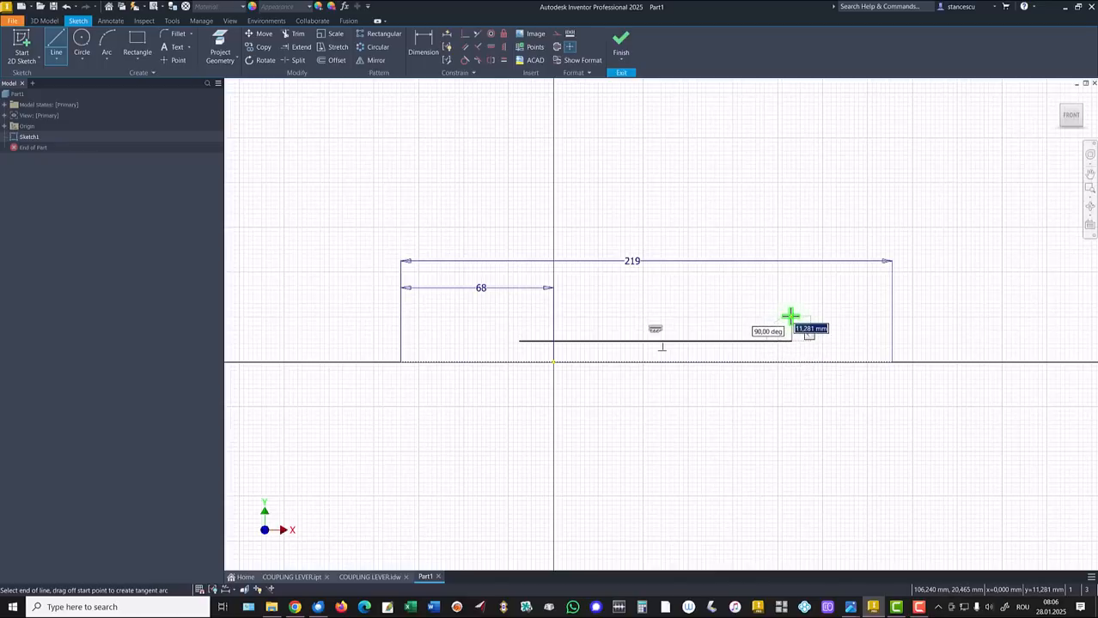
{"action": "left_click", "coordinate": [790, 317]}
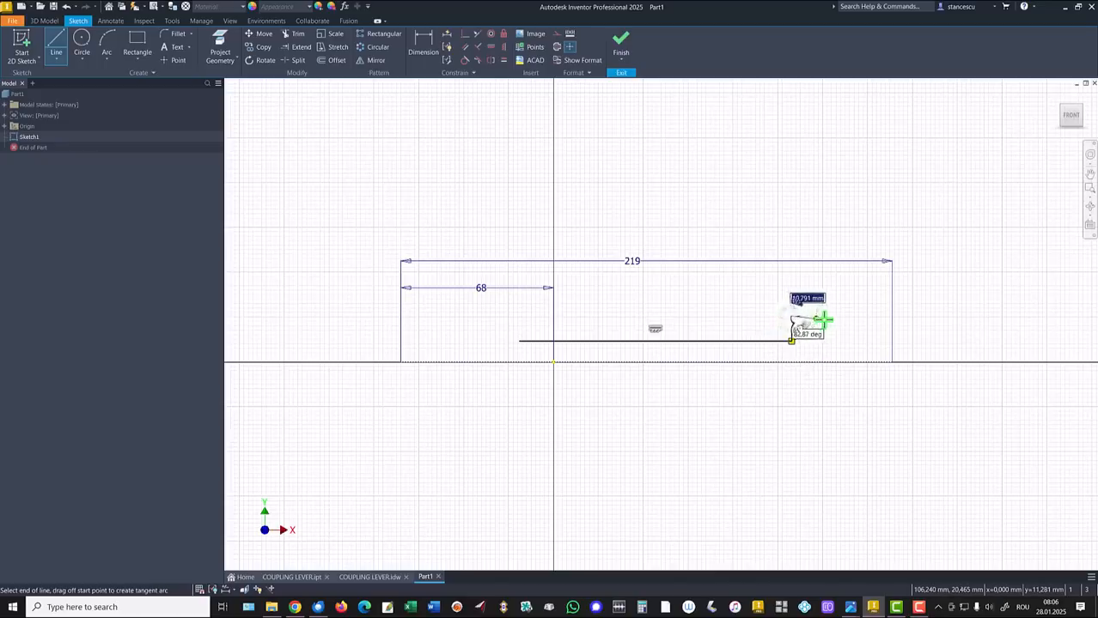
{"action": "left_click", "coordinate": [893, 316]}
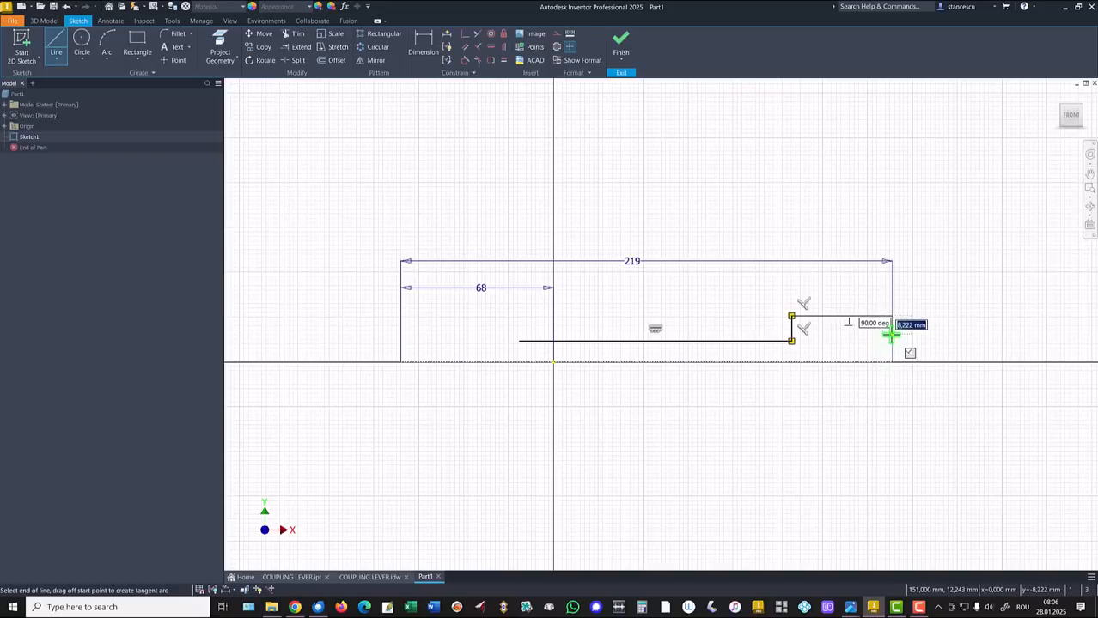
{"action": "left_click", "coordinate": [892, 334]}
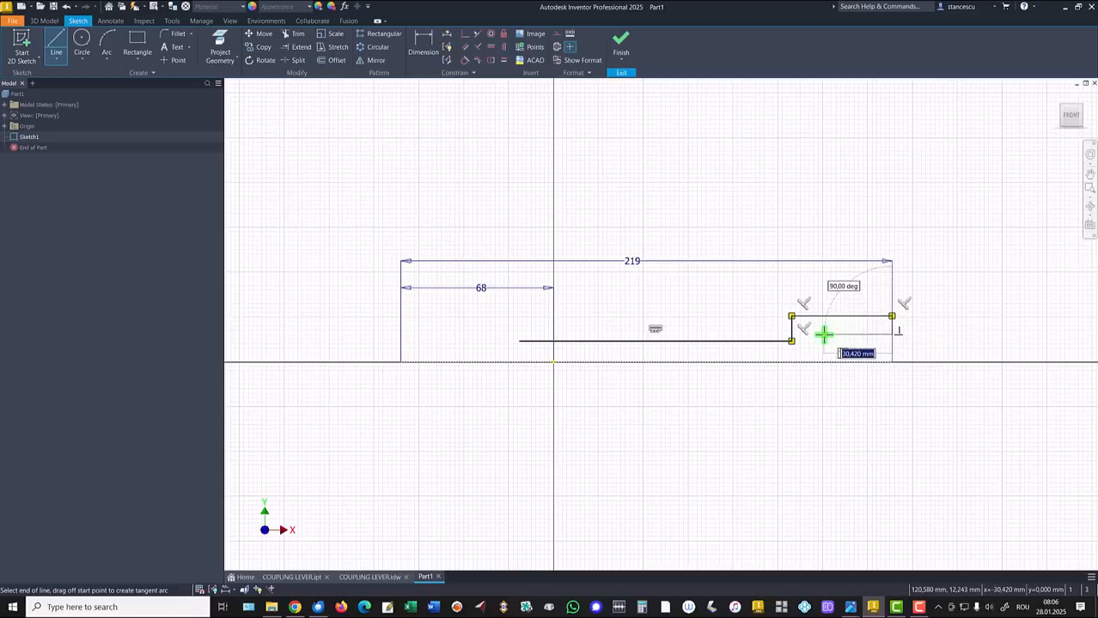
Draw the right slot's three edges, the end edge, the clevis bottom and a short rise
{"action": "left_click", "coordinate": [822, 334]}
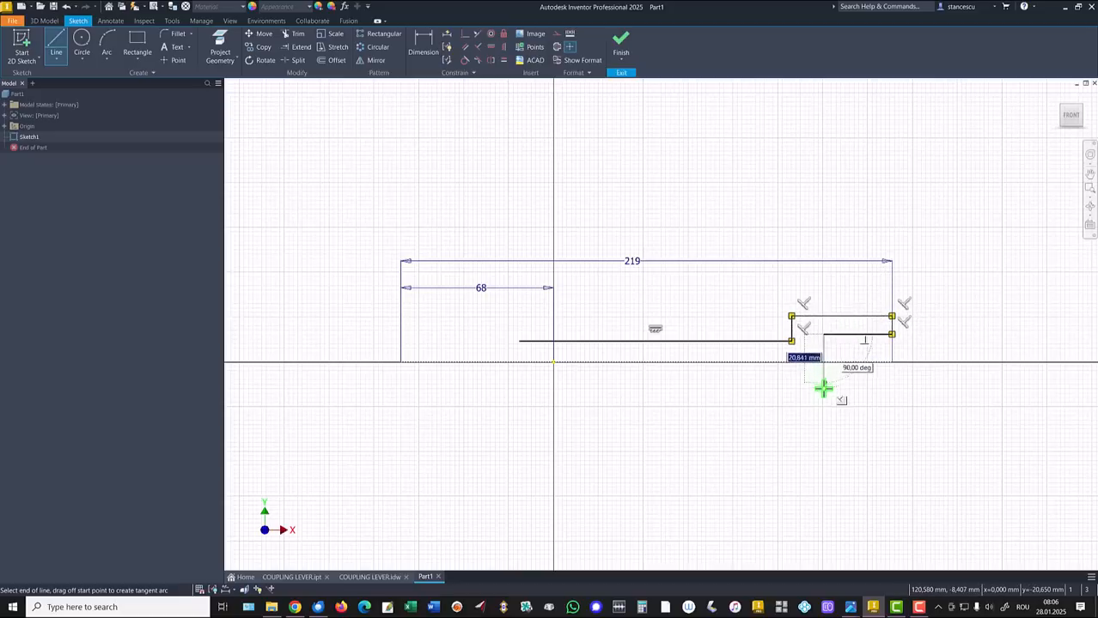
{"action": "left_click", "coordinate": [823, 388]}
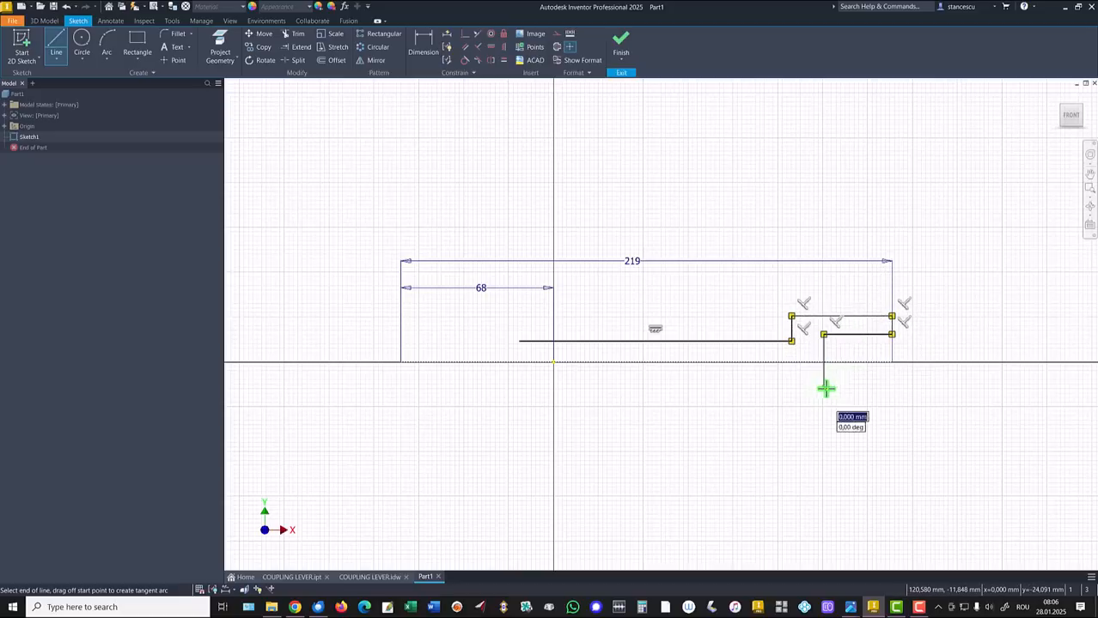
{"action": "left_click", "coordinate": [891, 388]}
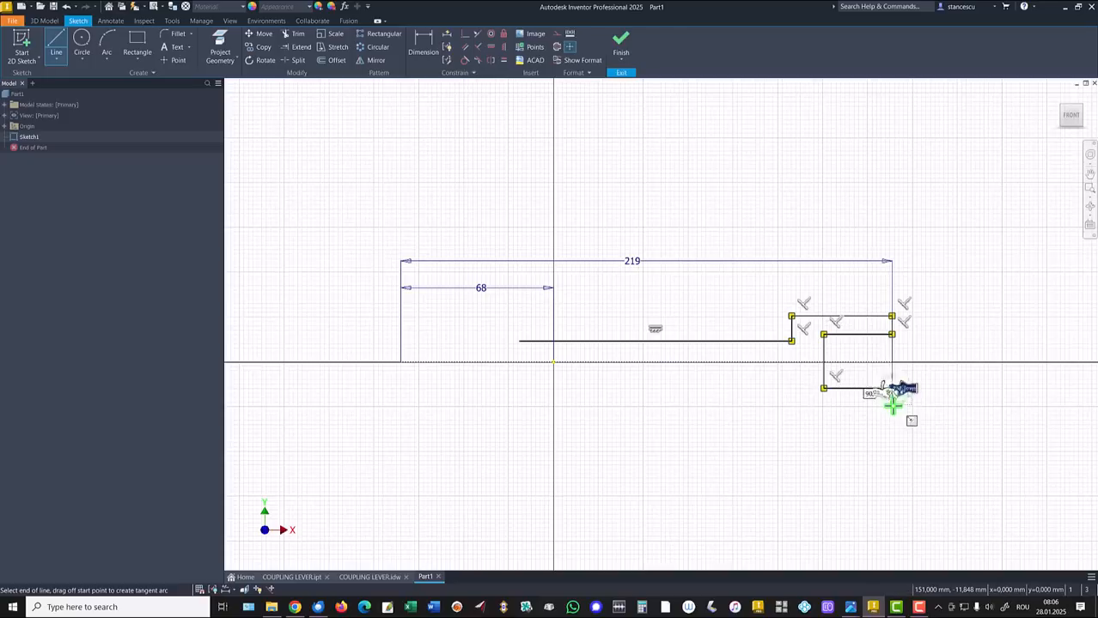
{"action": "left_click", "coordinate": [892, 413]}
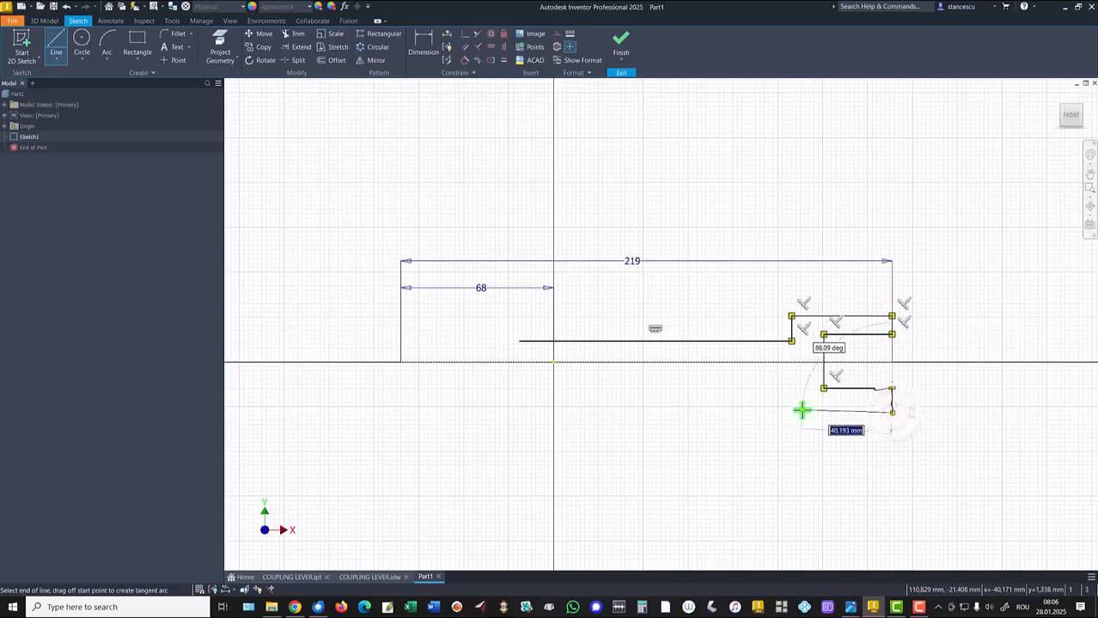
{"action": "key", "text": "Escape"}
{"action": "left_click", "coordinate": [790, 412]}
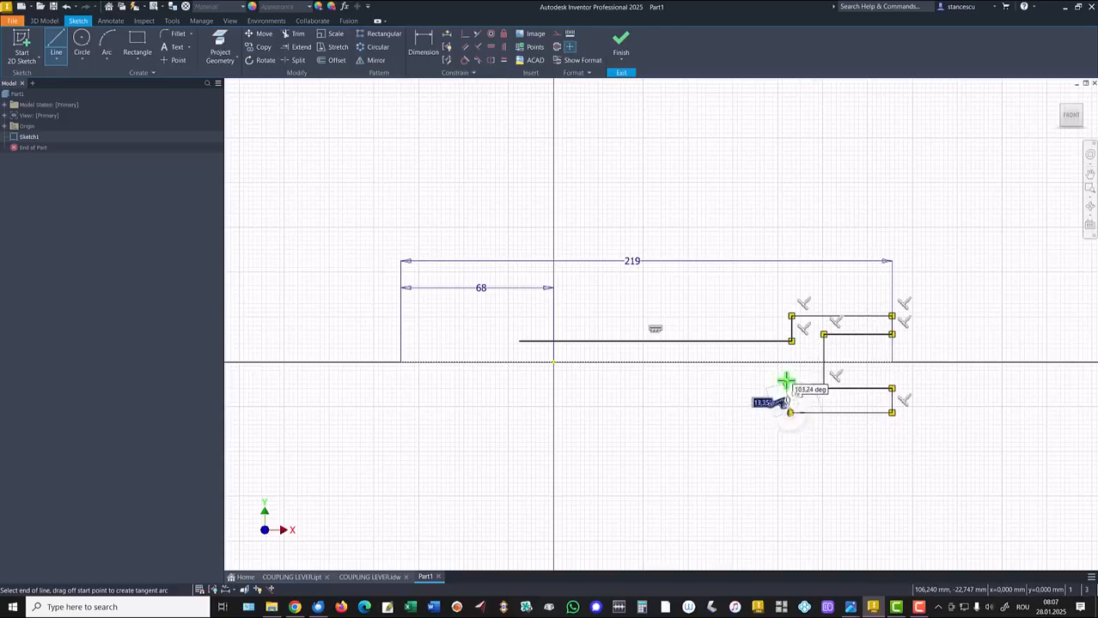
{"action": "left_click", "coordinate": [790, 381]}
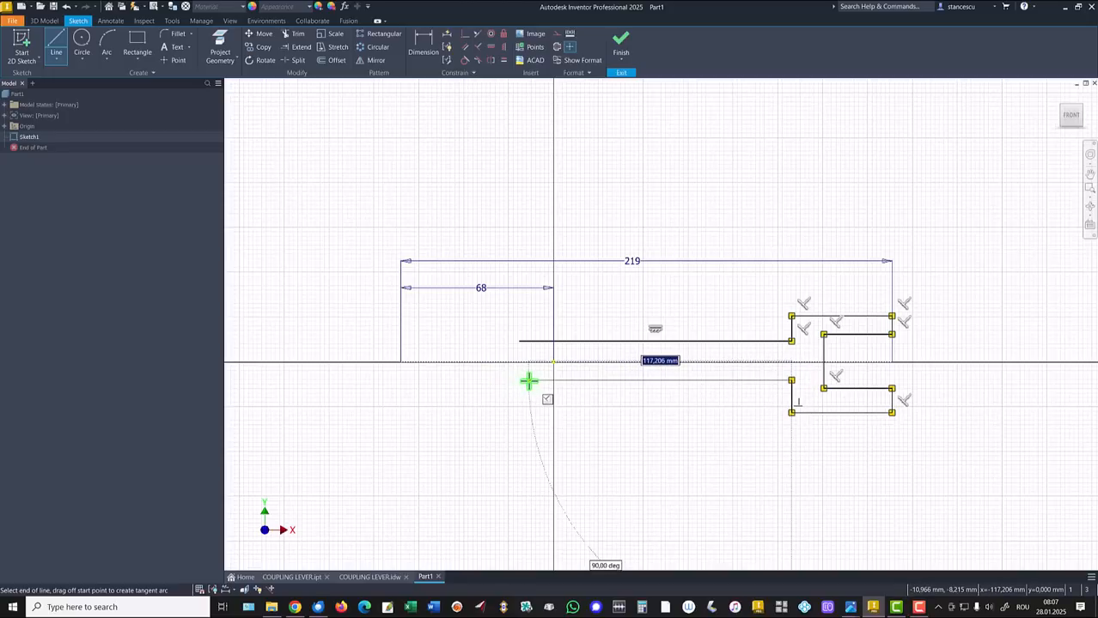
Continue the arm's lower edge into a downward tangent arc and vertical edge
{"action": "left_click", "coordinate": [528, 381]}
{"action": "mouse_move", "coordinate": [527, 379]}
{"action": "left_mouse_down"}
{"action": "mouse_move", "coordinate": [503, 393]}
{"action": "mouse_move", "coordinate": [513, 391]}
{"action": "left_mouse_up"}
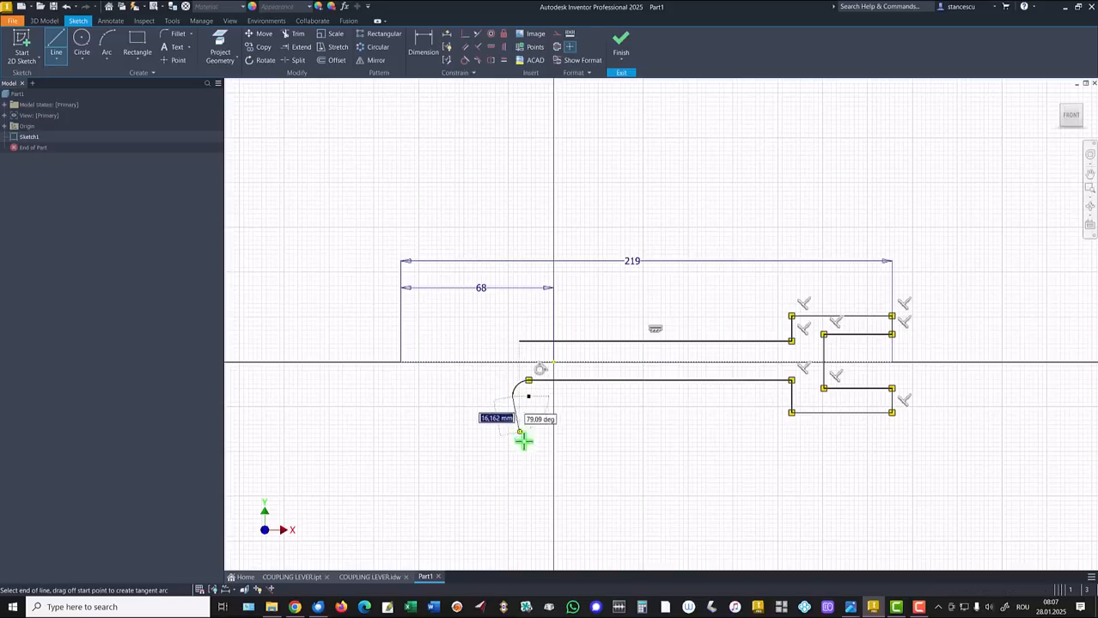
{"action": "left_click", "coordinate": [511, 490]}
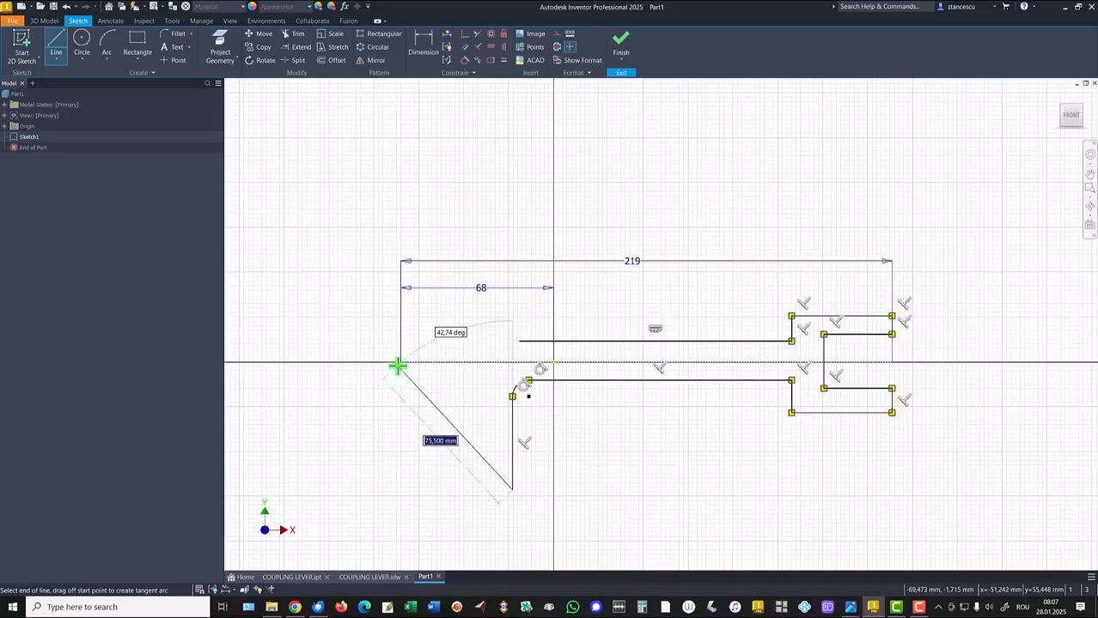
Draw the left clevis's stepped, slotted edges and arc them up to the upper arm
{"action": "left_click", "coordinate": [399, 489]}
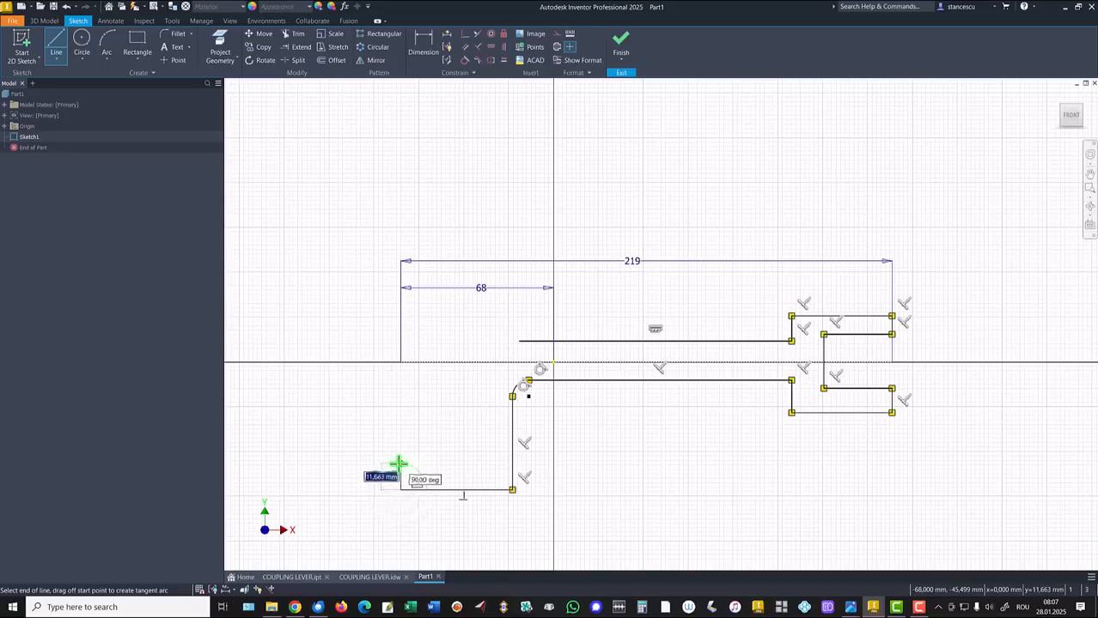
{"action": "left_click", "coordinate": [399, 464]}
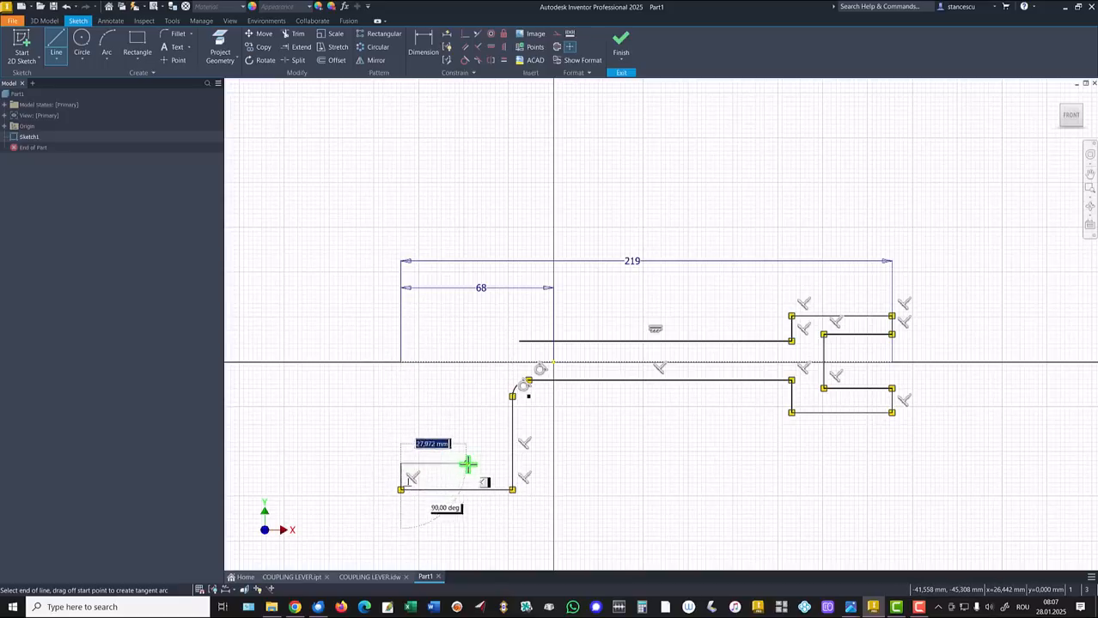
{"action": "left_click", "coordinate": [474, 464]}
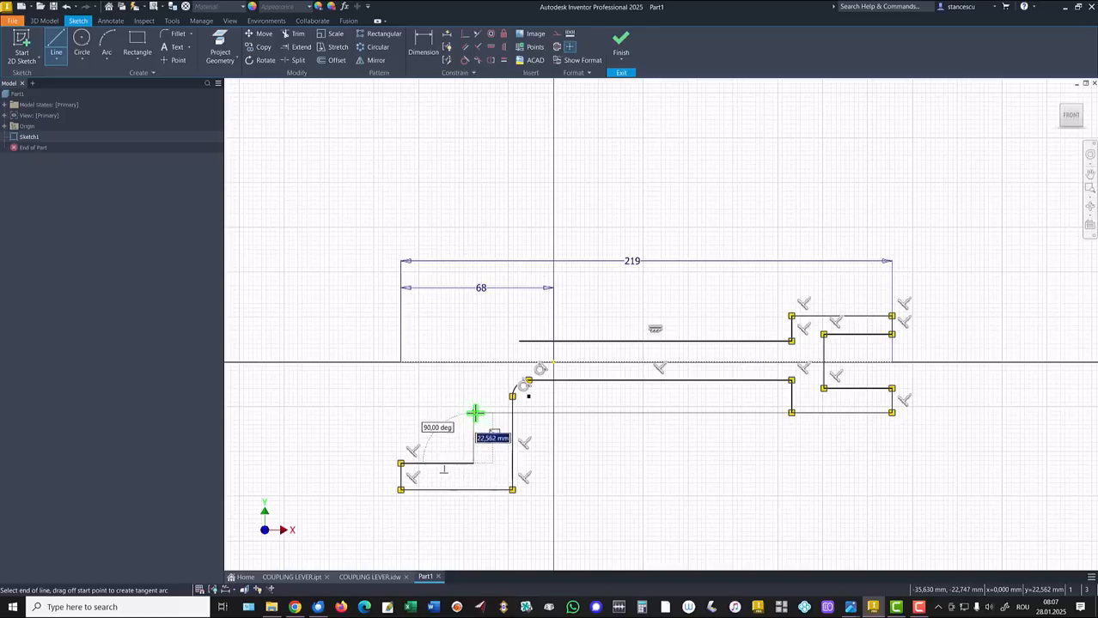
{"action": "left_click", "coordinate": [474, 417]}
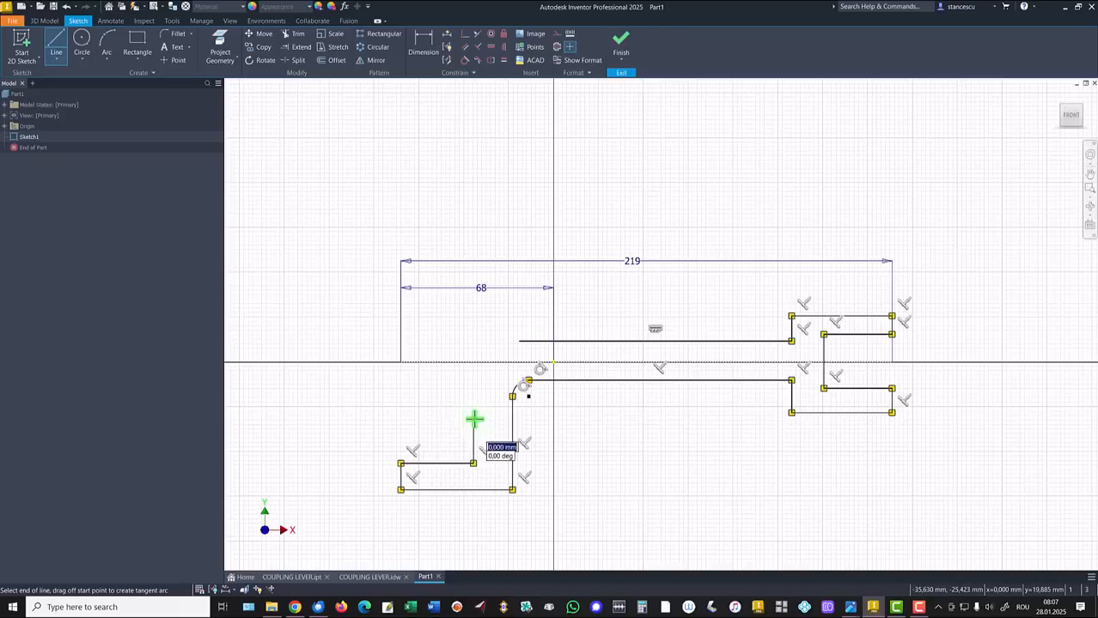
{"action": "left_click", "coordinate": [401, 420]}
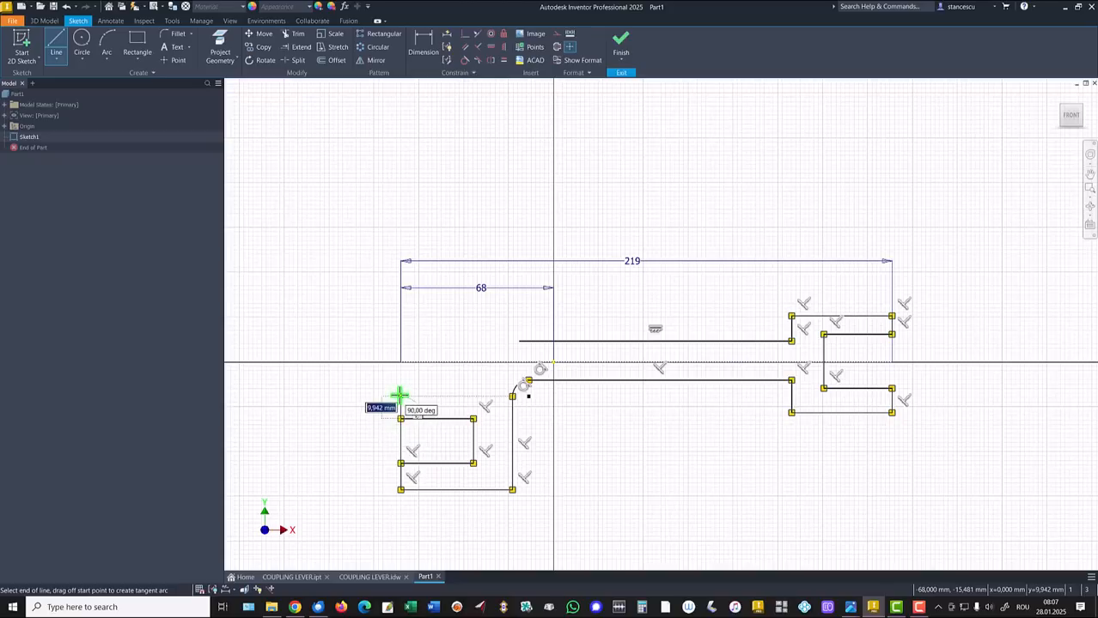
{"action": "left_click", "coordinate": [401, 396]}
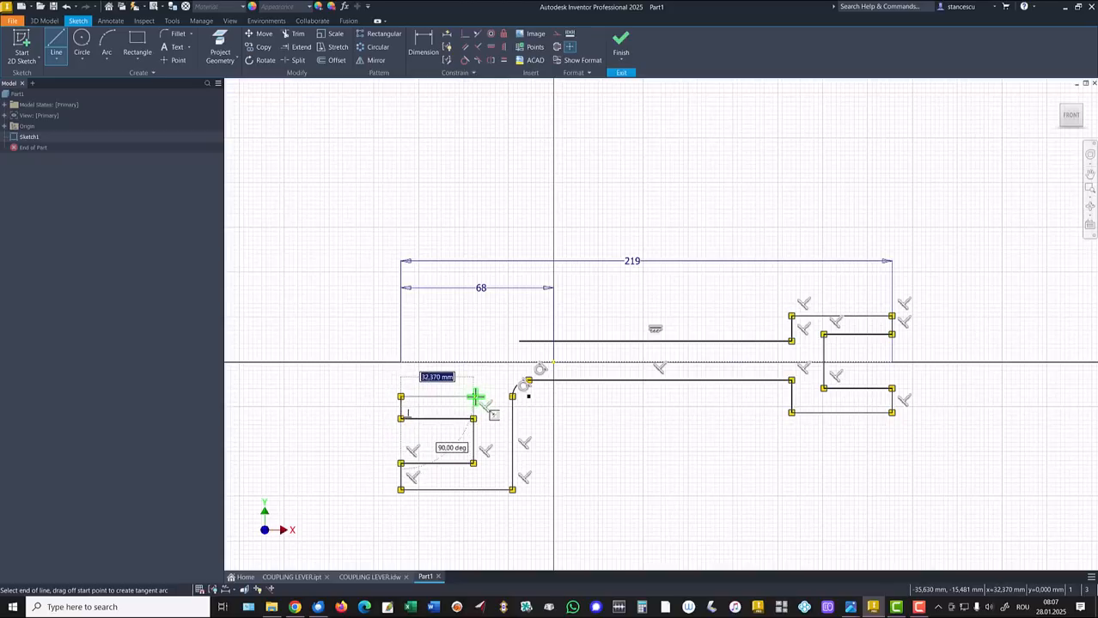
{"action": "left_click", "coordinate": [475, 397]}
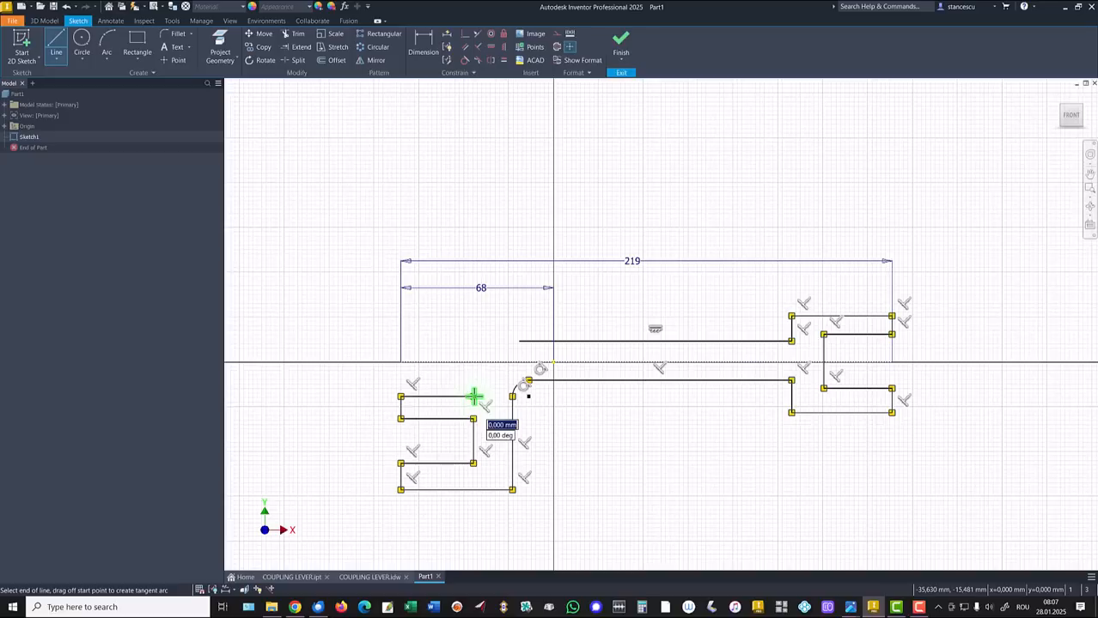
{"action": "left_click_drag", "start_coordinate": [473, 398], "coordinate": [518, 343]}
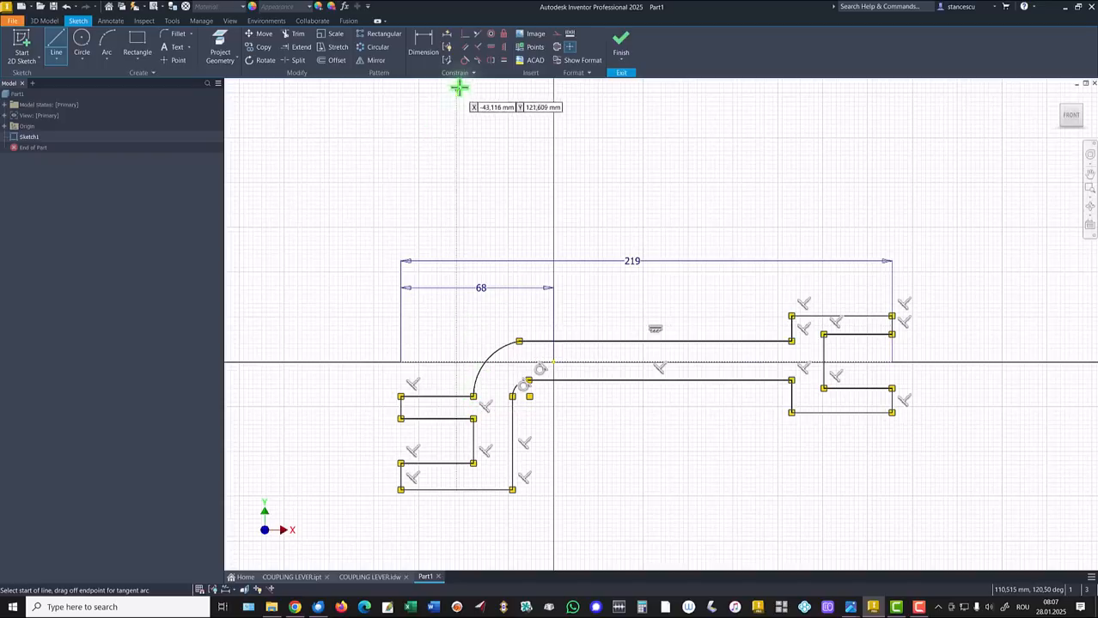
Make the large arc tangent to the upper arm line
{"action": "left_click", "coordinate": [465, 61]}
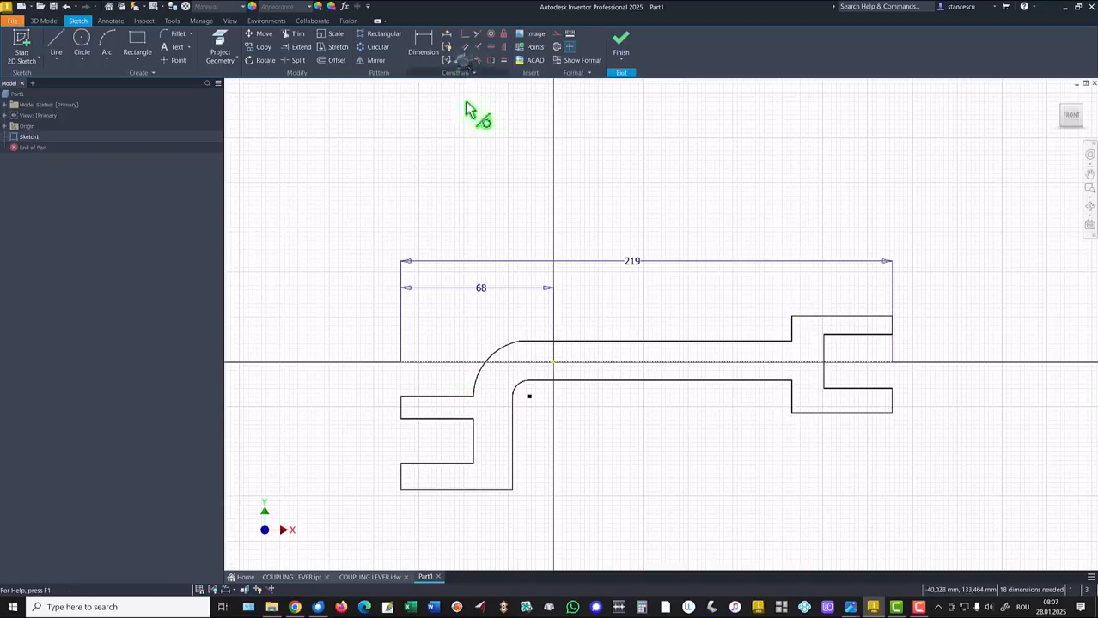
{"action": "left_click", "coordinate": [505, 359]}
{"action": "left_click", "coordinate": [549, 344]}
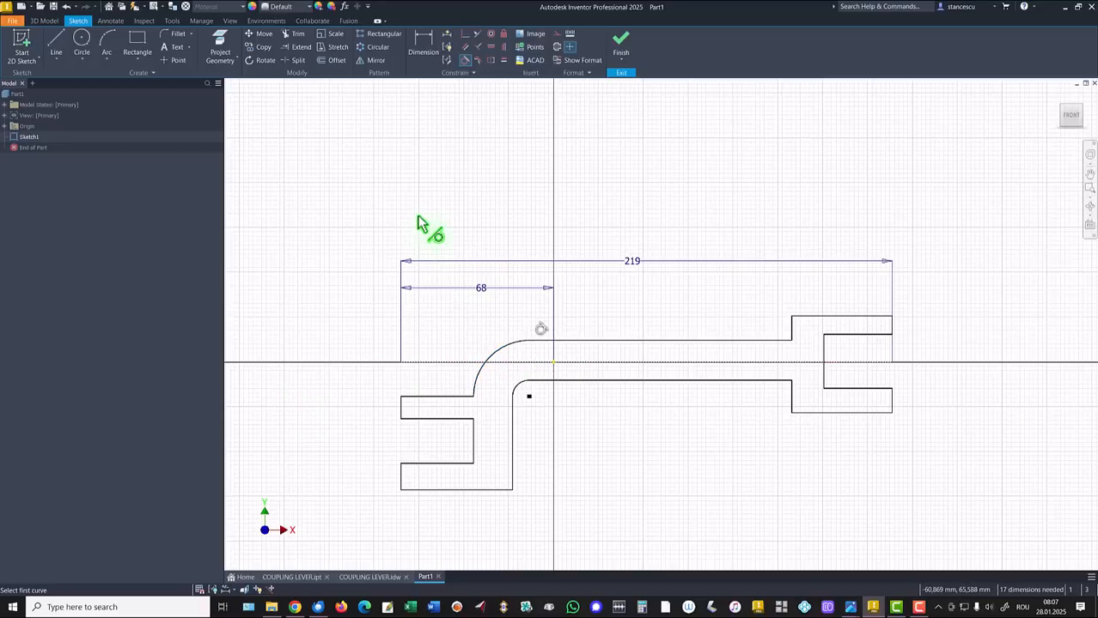
Constrain the right slot edge and end point to the X axis, rejecting the over-constraint
{"action": "left_click", "coordinate": [464, 35]}
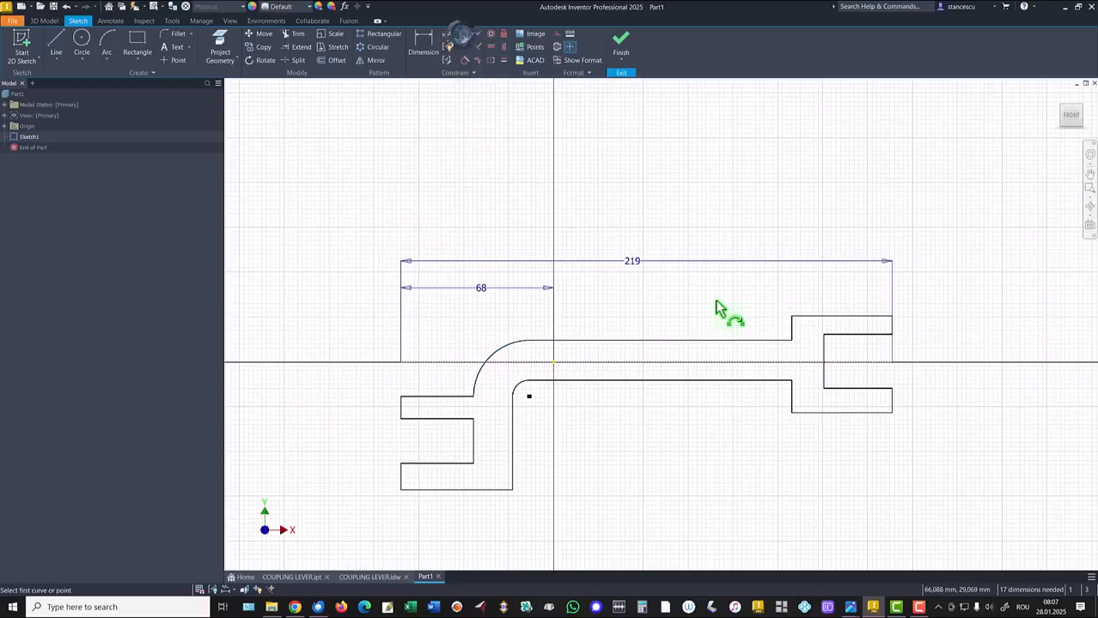
{"action": "left_click", "coordinate": [823, 359]}
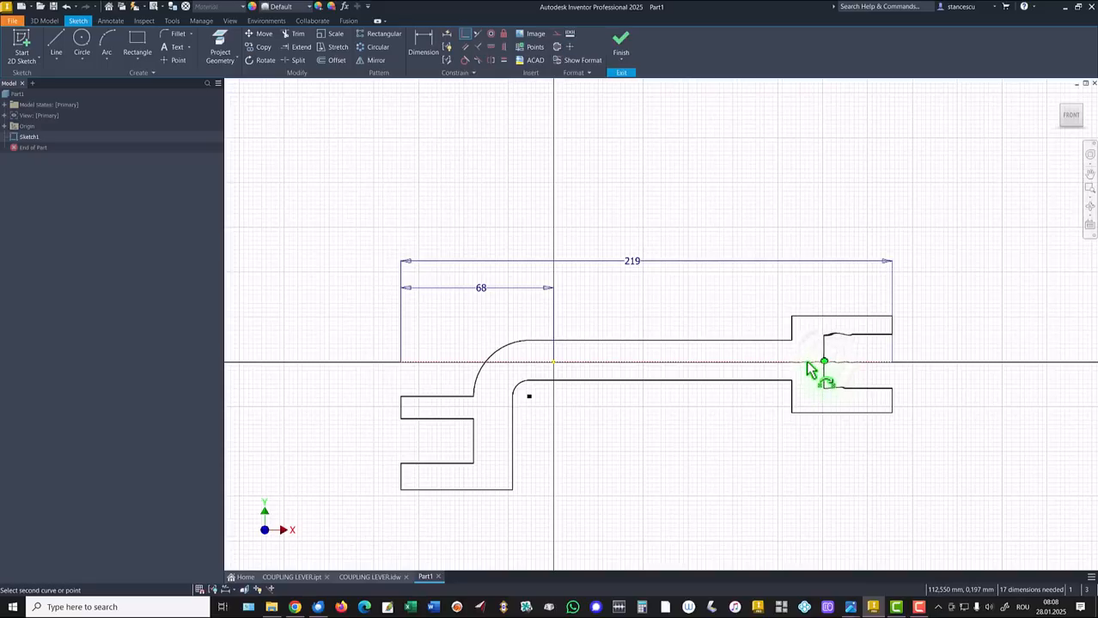
{"action": "left_click", "coordinate": [808, 364]}
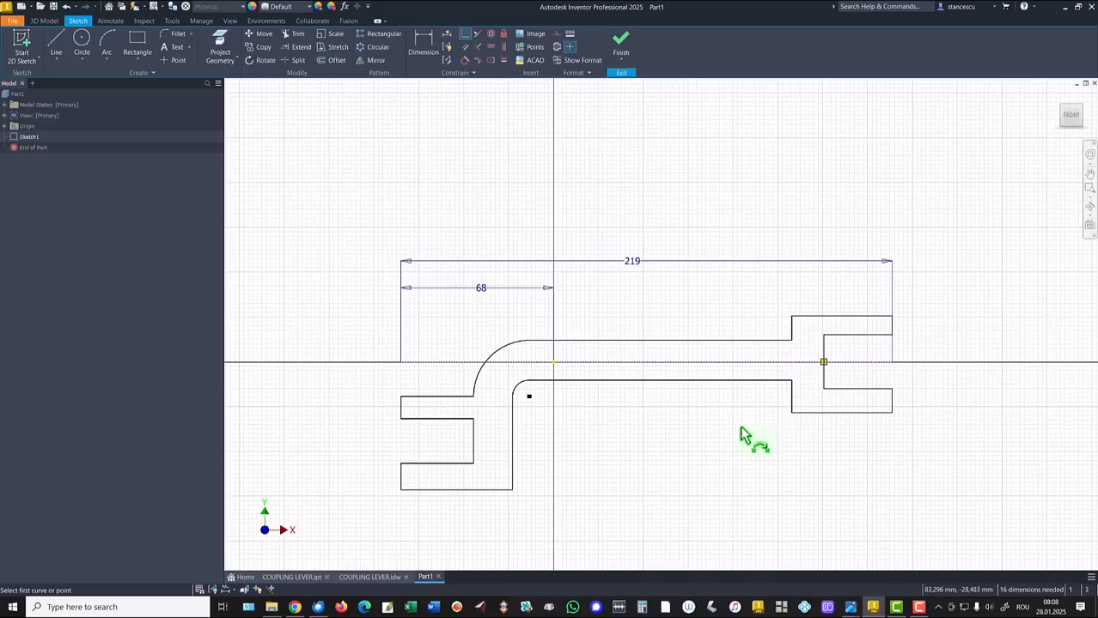
{"action": "left_click", "coordinate": [891, 362]}
{"action": "left_click", "coordinate": [893, 323]}
{"action": "left_click", "coordinate": [892, 361]}
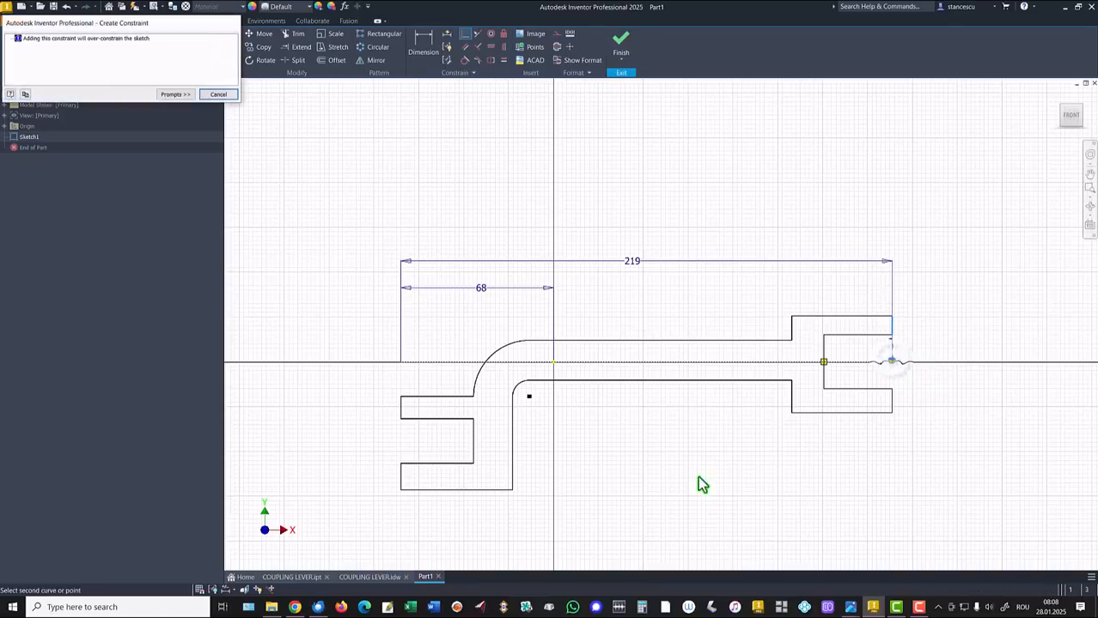
{"action": "left_click", "coordinate": [220, 96]}
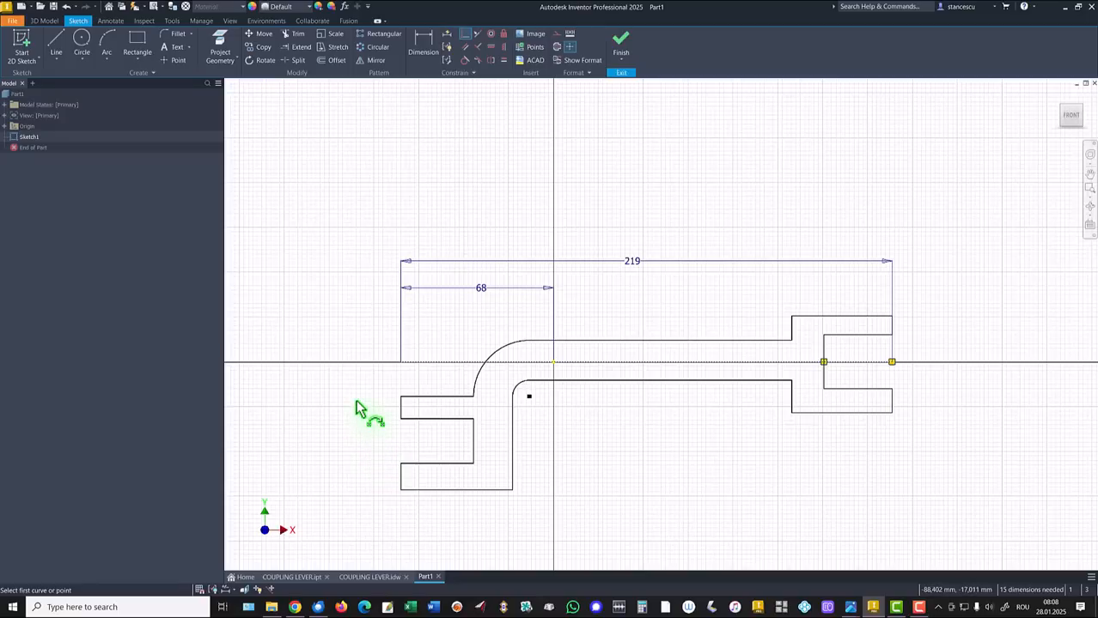
Extend the left clevis line to the centre line
{"action": "left_click", "coordinate": [400, 401]}
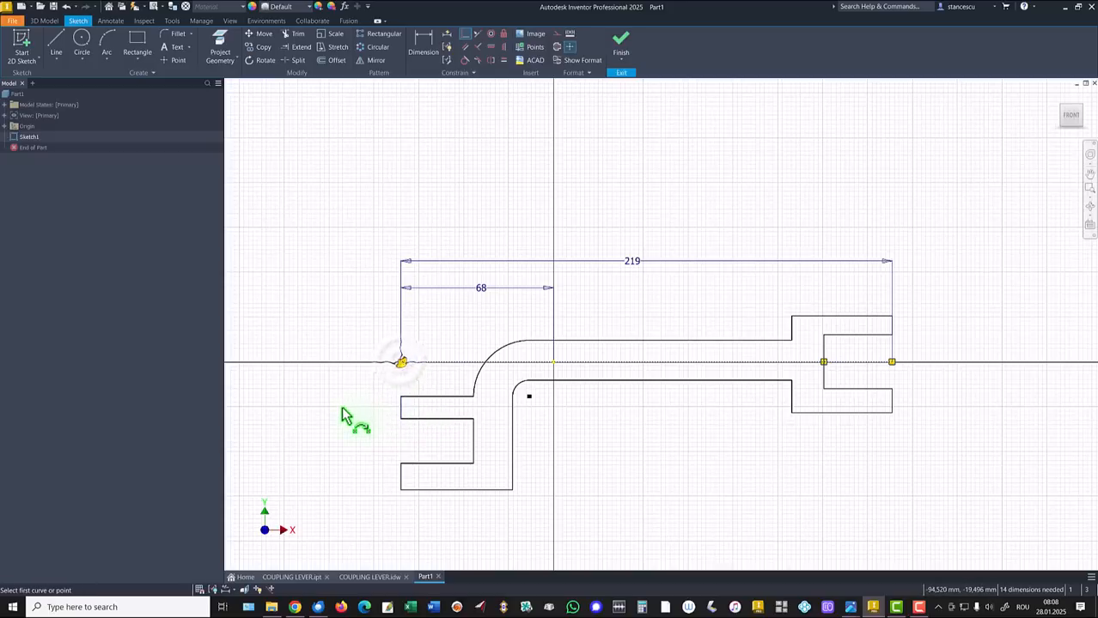
{"action": "key", "text": "Escape"}
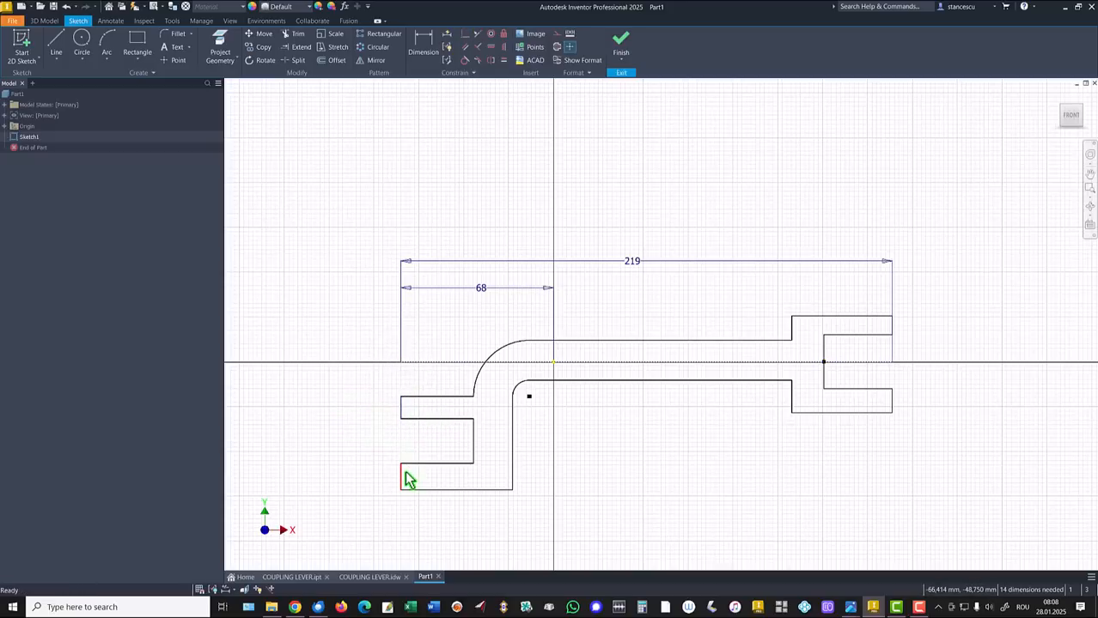
{"action": "left_click_drag", "start_coordinate": [404, 475], "coordinate": [404, 477]}
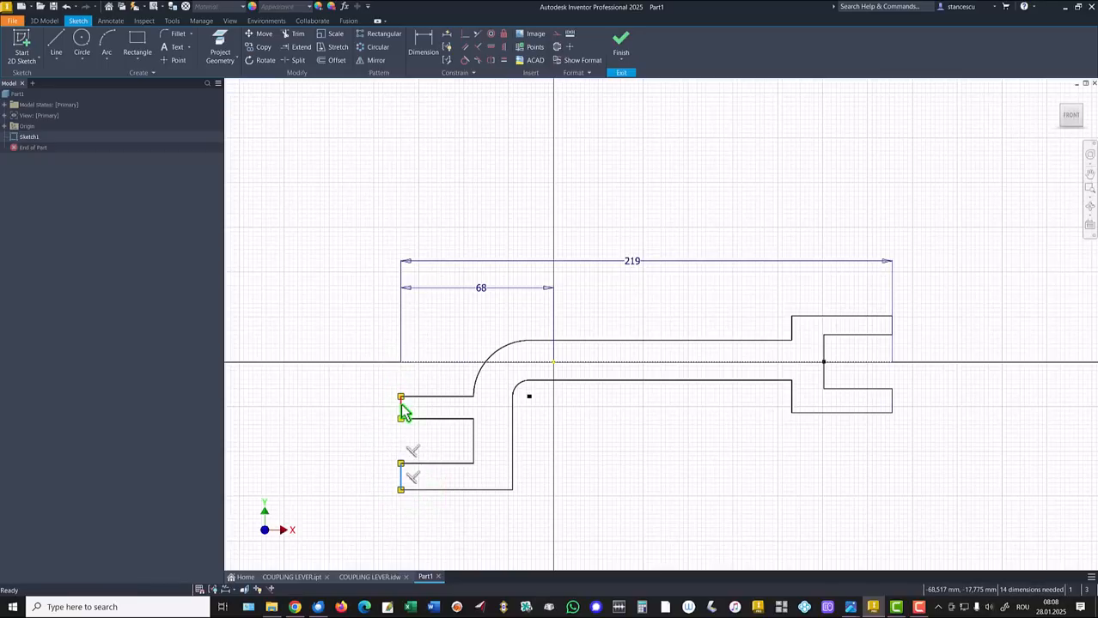
{"action": "left_click", "coordinate": [358, 440]}
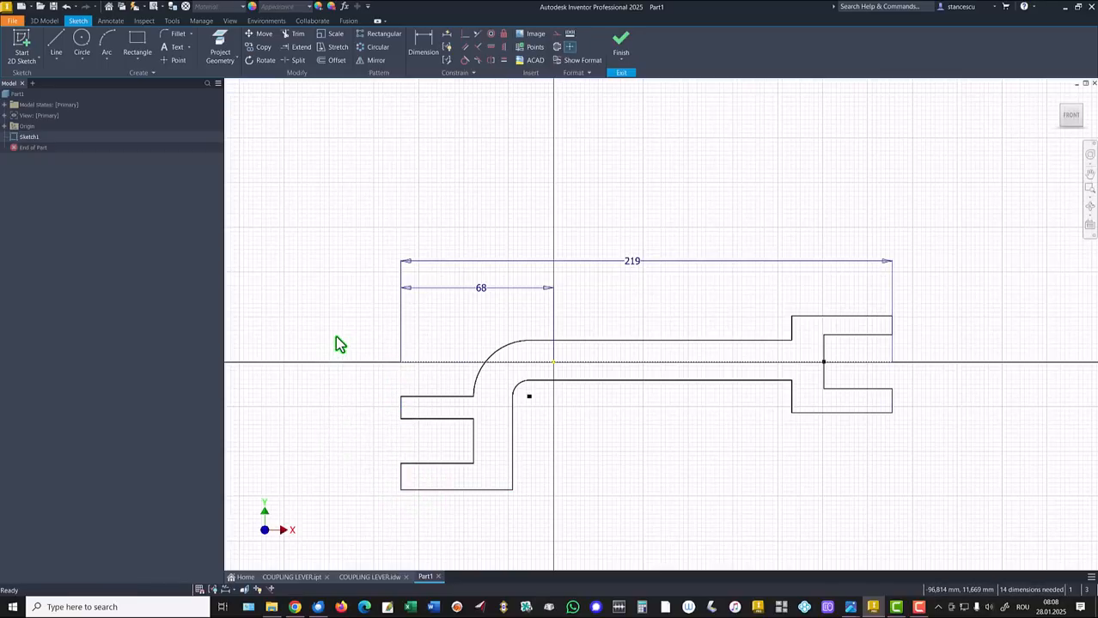
Make the left prong end edges equal, and the right prong end edges equal
{"action": "left_click", "coordinate": [503, 62]}
{"action": "left_click", "coordinate": [402, 406]}
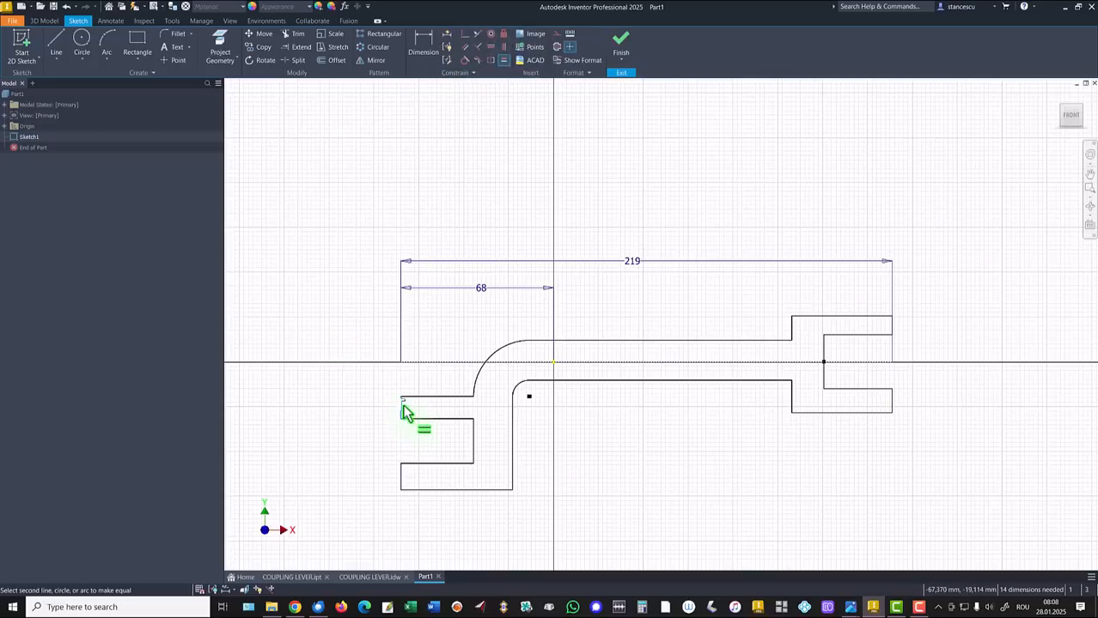
{"action": "left_click", "coordinate": [402, 477]}
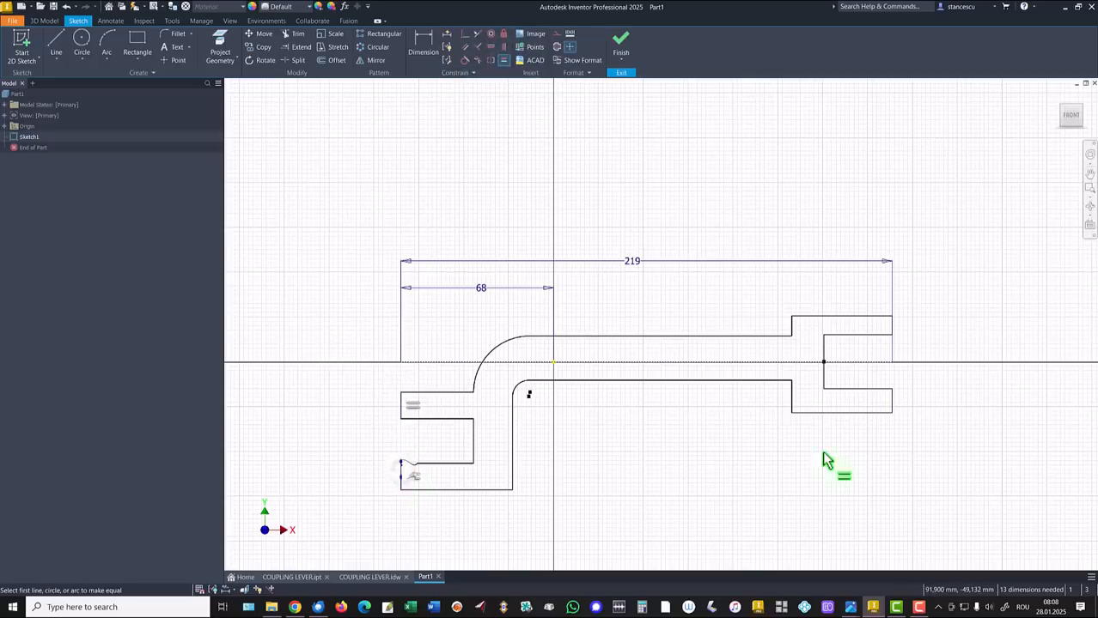
{"action": "left_click", "coordinate": [892, 323]}
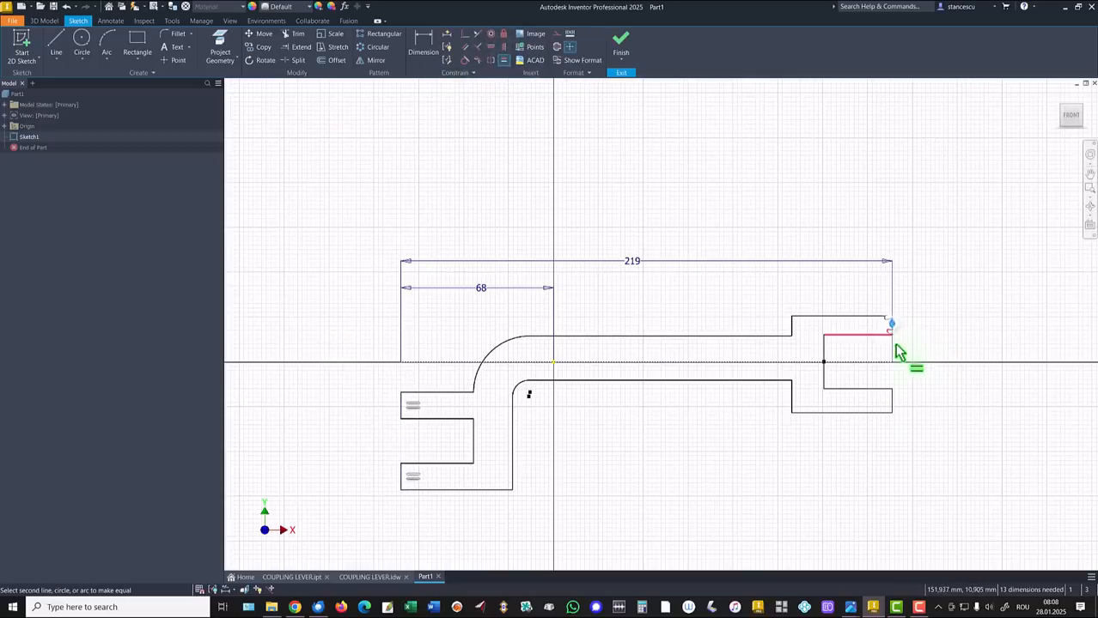
{"action": "left_click", "coordinate": [891, 396]}
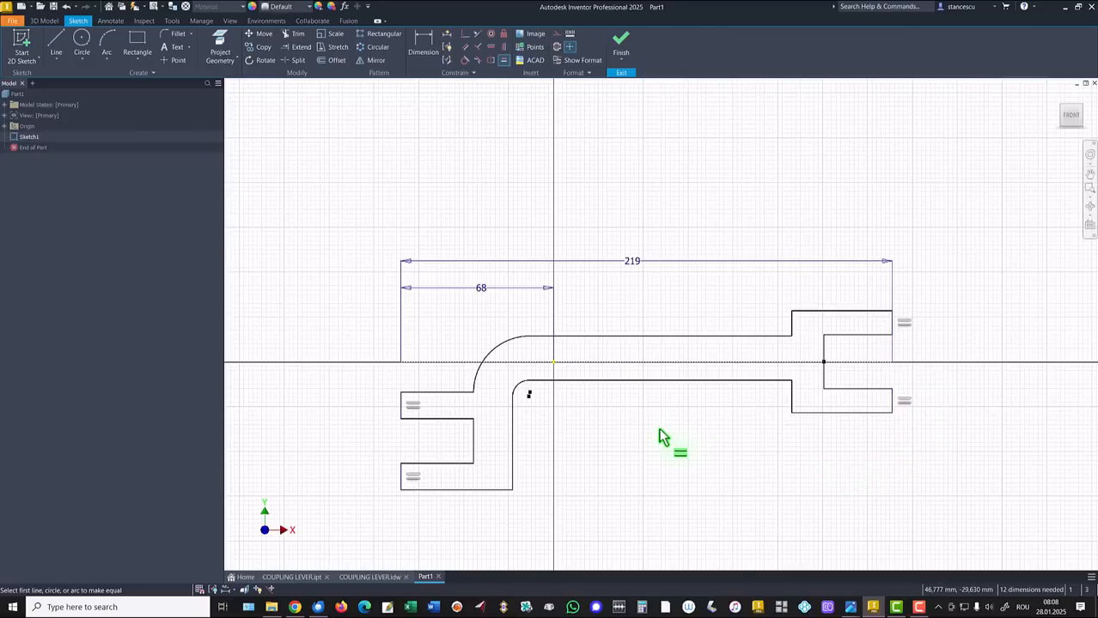
Make the small inner arc tangent to the lower arm line
{"action": "left_click", "coordinate": [465, 34]}
{"action": "left_click", "coordinate": [529, 393]}
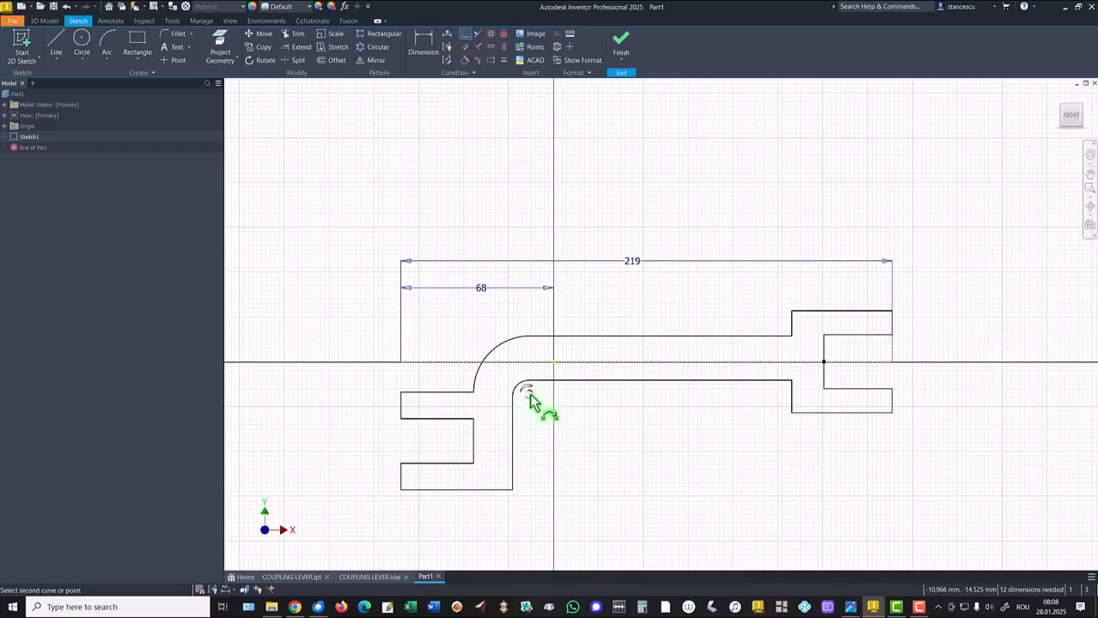
{"action": "left_click", "coordinate": [533, 383]}
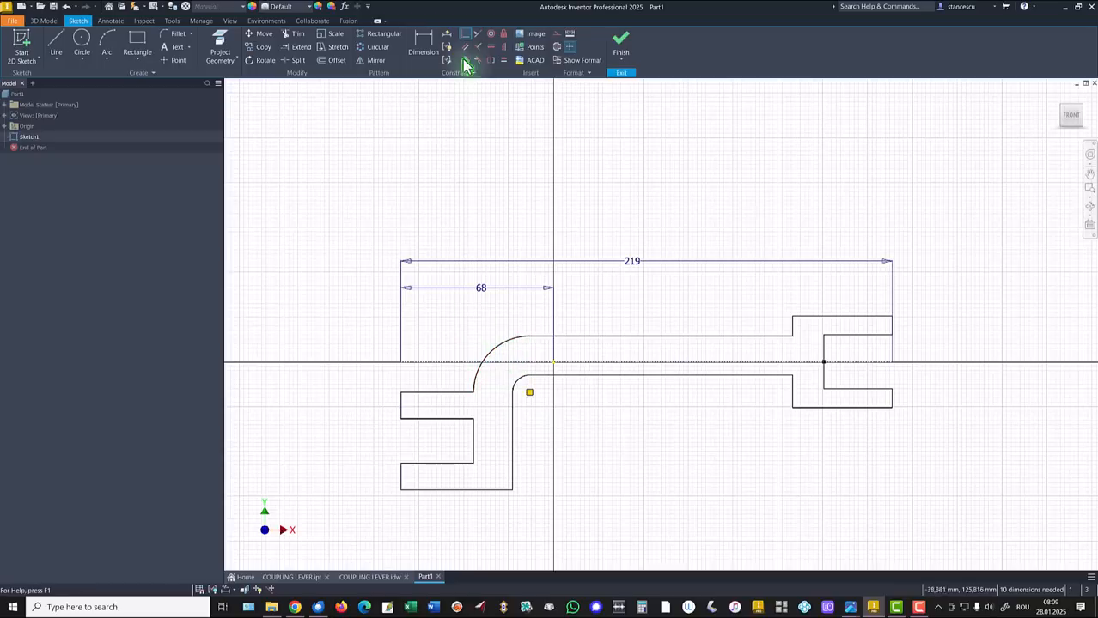
Give the large arc an 18 mm radius dimension
{"action": "left_click", "coordinate": [423, 42]}
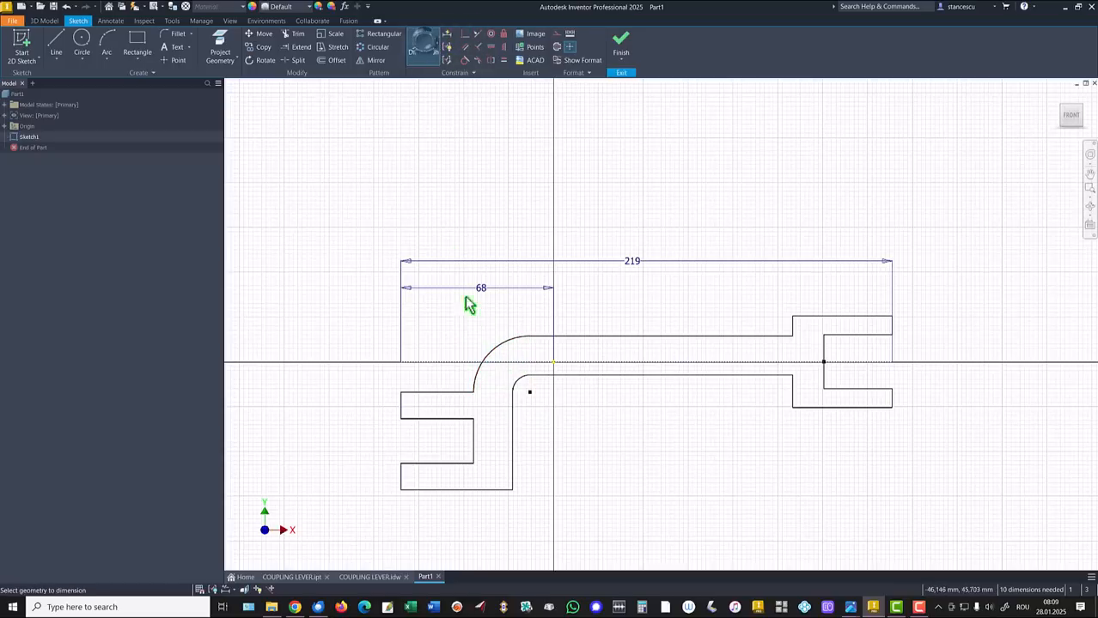
{"action": "left_click", "coordinate": [495, 349]}
{"action": "left_click", "coordinate": [471, 337]}
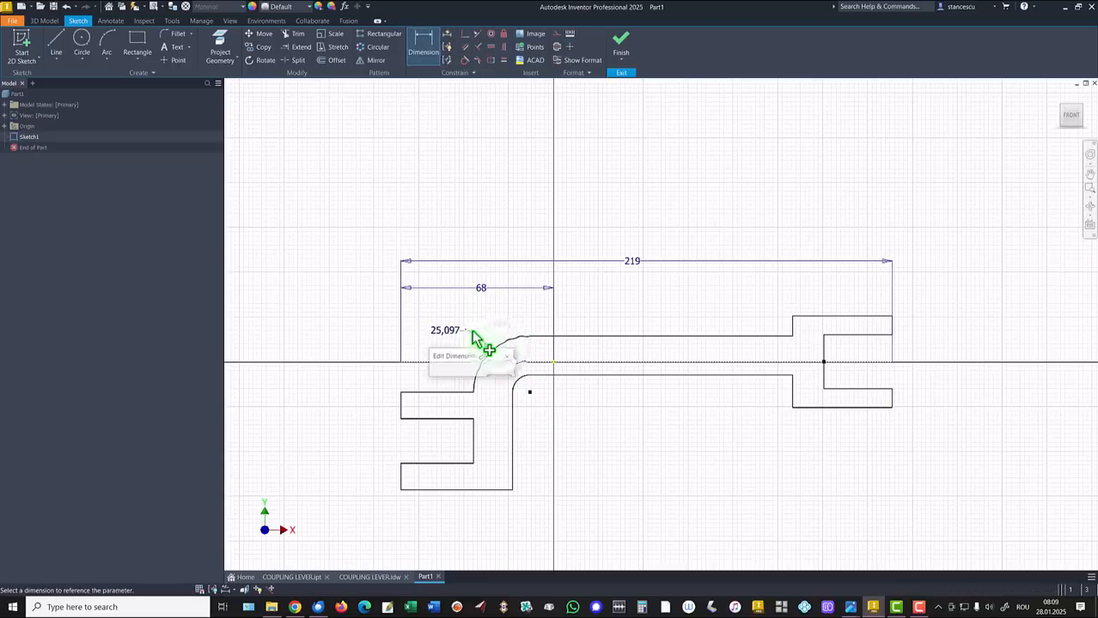
{"action": "type", "text": "1"}
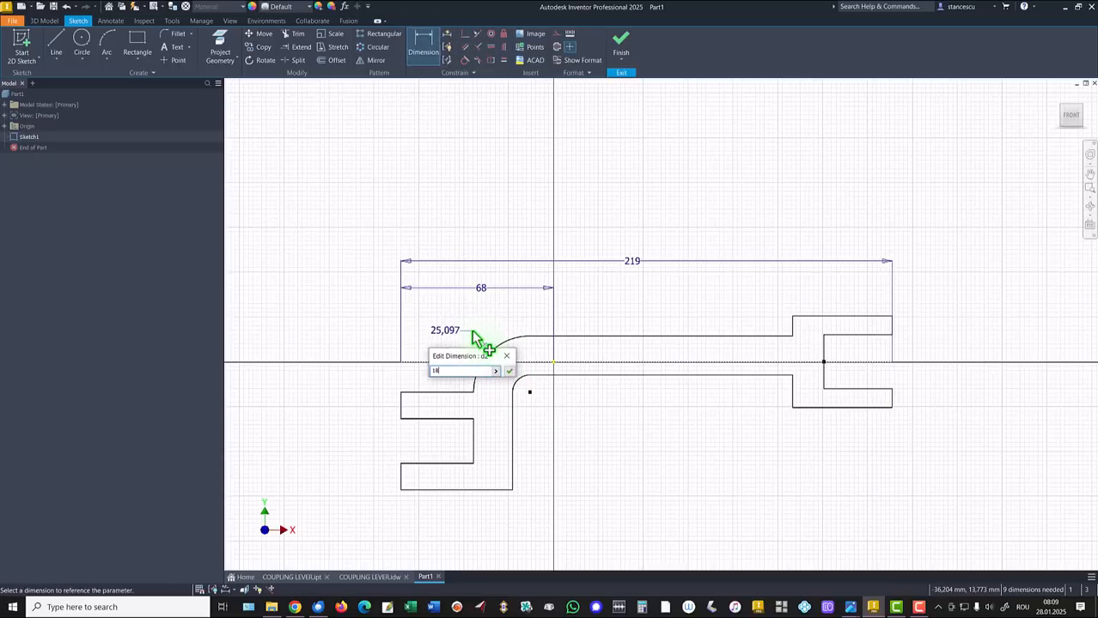
{"action": "type", "text": "8"}
{"action": "key", "text": "Return"}
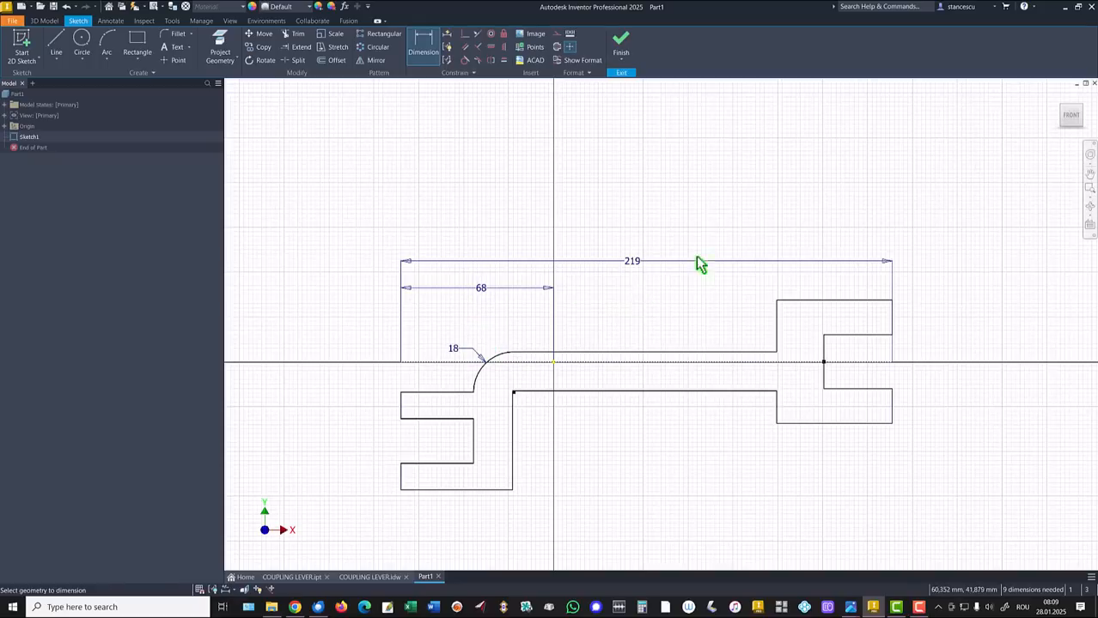
Make the right end's two vertical edges equal
{"action": "left_click", "coordinate": [504, 61]}
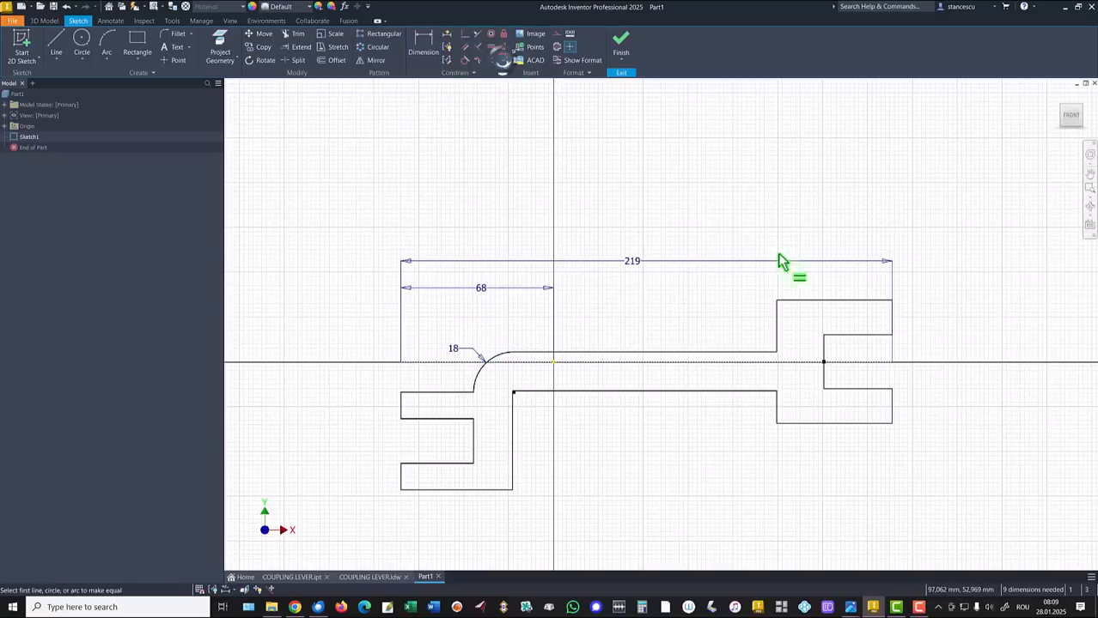
{"action": "left_click", "coordinate": [775, 320]}
{"action": "left_click", "coordinate": [777, 402]}
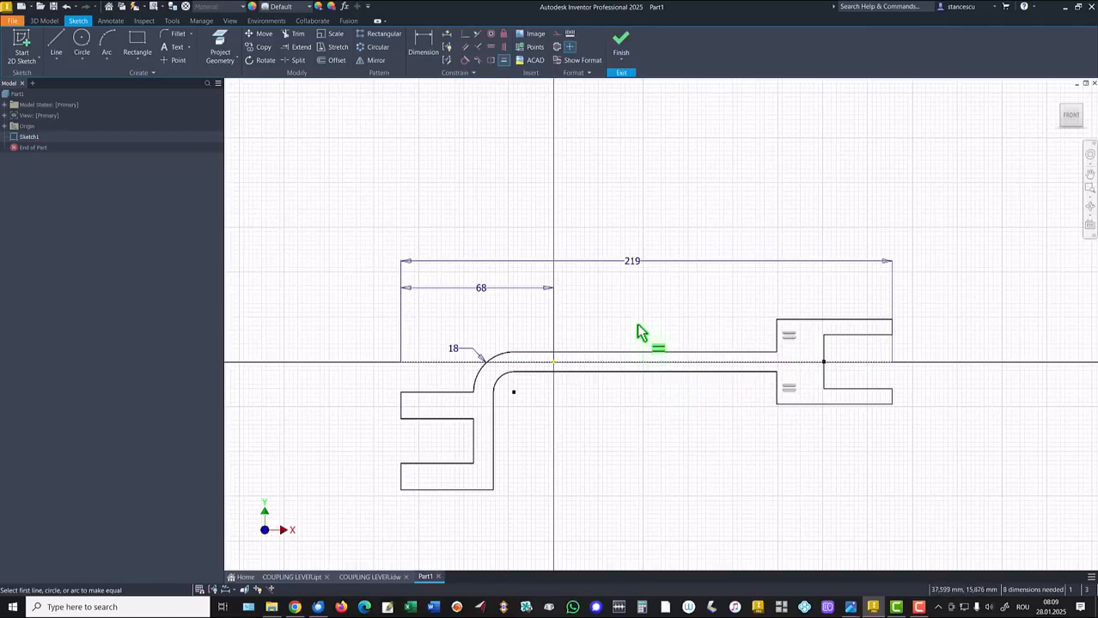
Dimension the arm thickness to 14 and the right clevis end height to 36
{"action": "left_click", "coordinate": [423, 44]}
{"action": "left_click", "coordinate": [651, 352]}
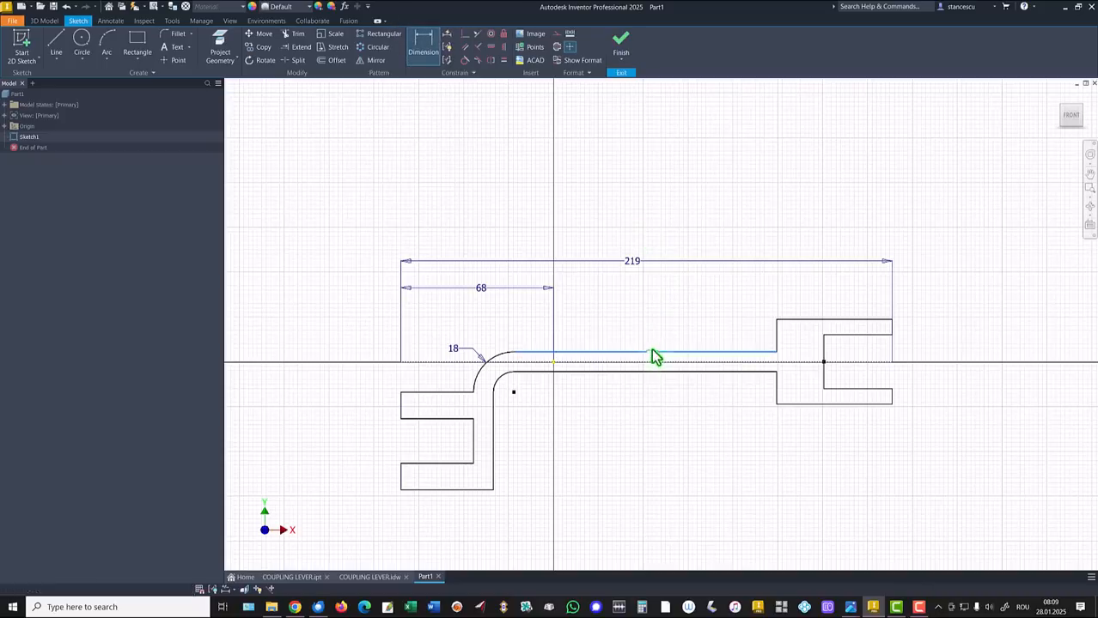
{"action": "left_click", "coordinate": [659, 371]}
{"action": "left_click", "coordinate": [674, 316]}
{"action": "type", "text": "14"}
{"action": "key", "text": "Return"}
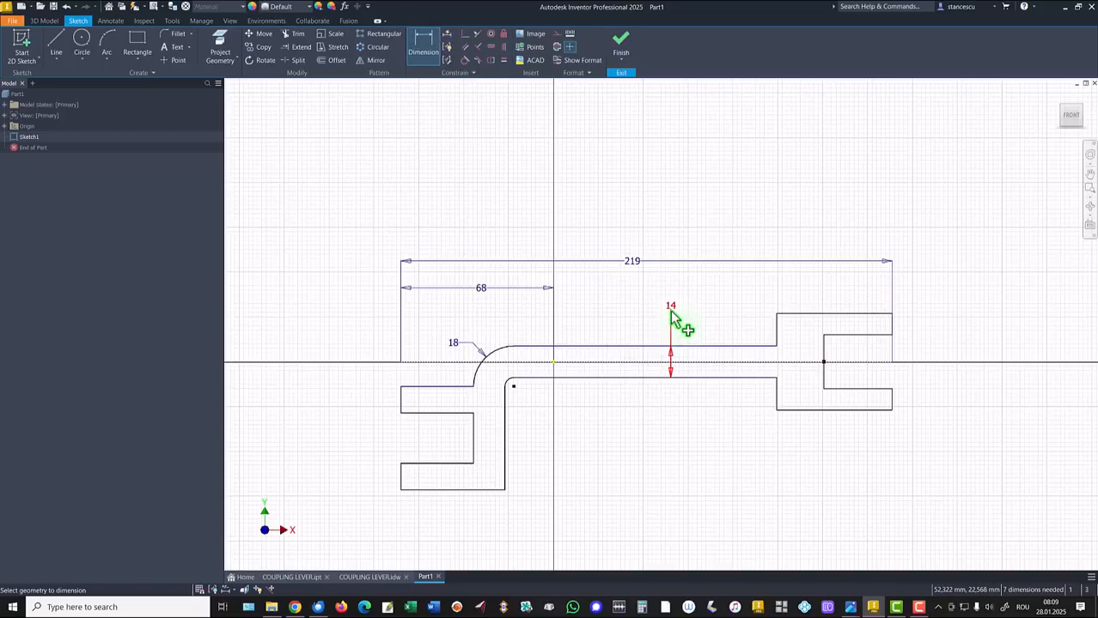
{"action": "left_click", "coordinate": [884, 314]}
{"action": "left_click", "coordinate": [873, 410]}
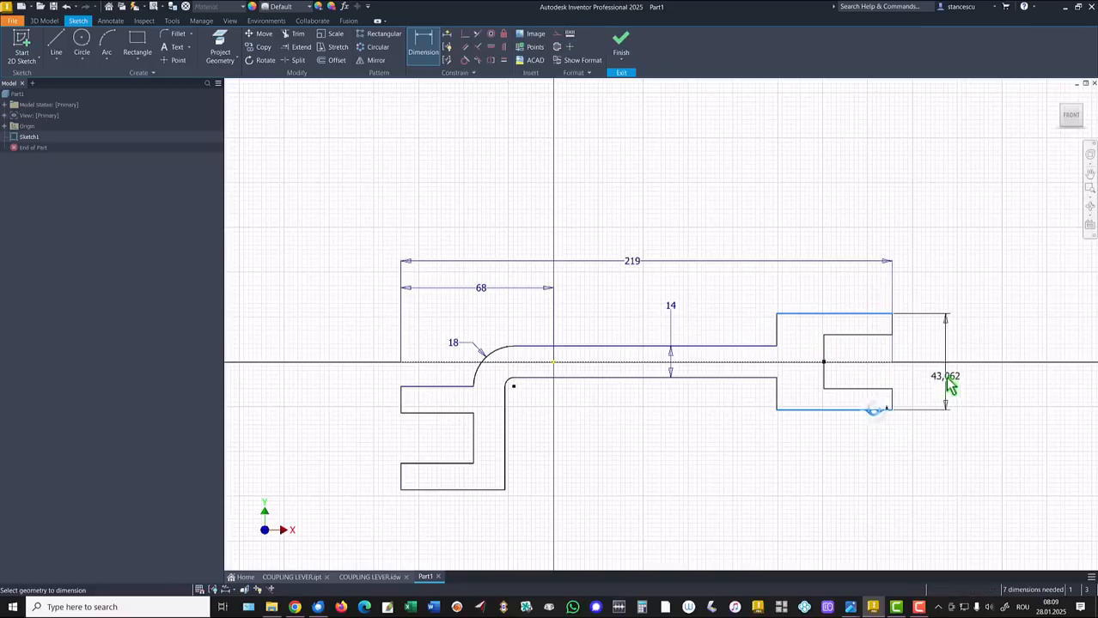
{"action": "left_click", "coordinate": [953, 361]}
{"action": "type", "text": "36"}
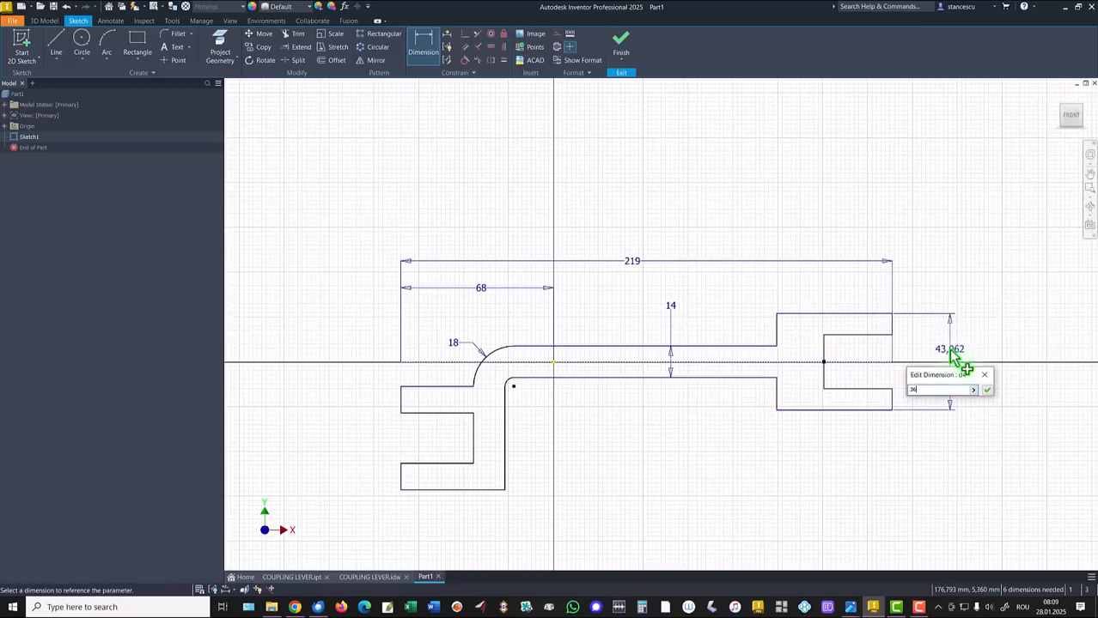
{"action": "key", "text": "Return"}
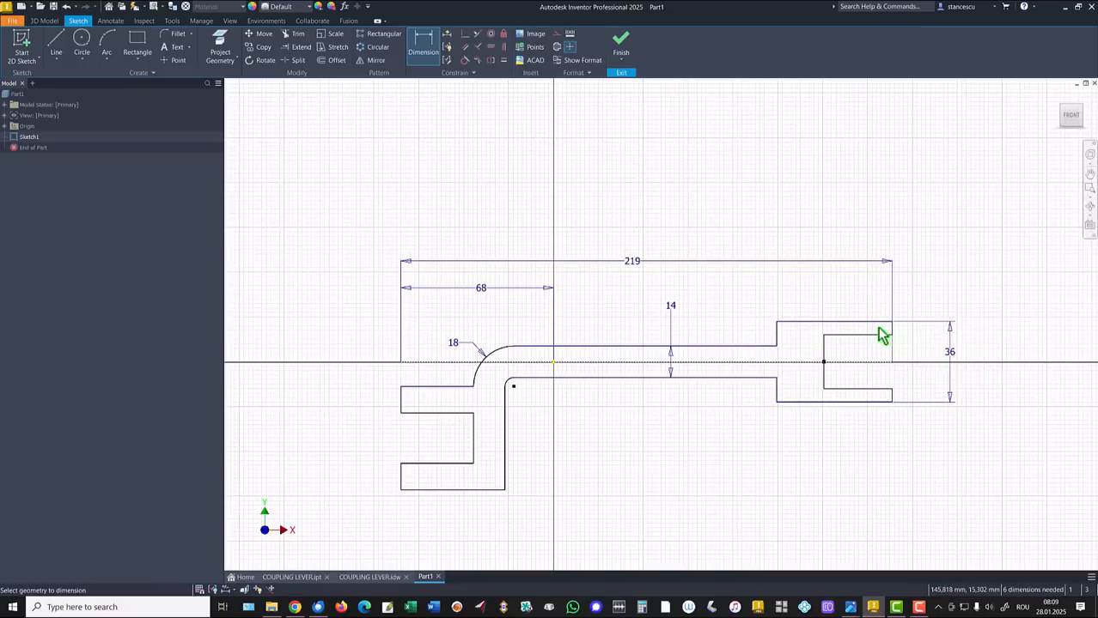
Dimension the right clevis: slot width 20, slot depth 28, end length 40
{"action": "left_click", "coordinate": [873, 337]}
{"action": "left_click", "coordinate": [868, 390]}
{"action": "left_click", "coordinate": [909, 376]}
{"action": "type", "text": "28"}
{"action": "key", "text": "Return"}
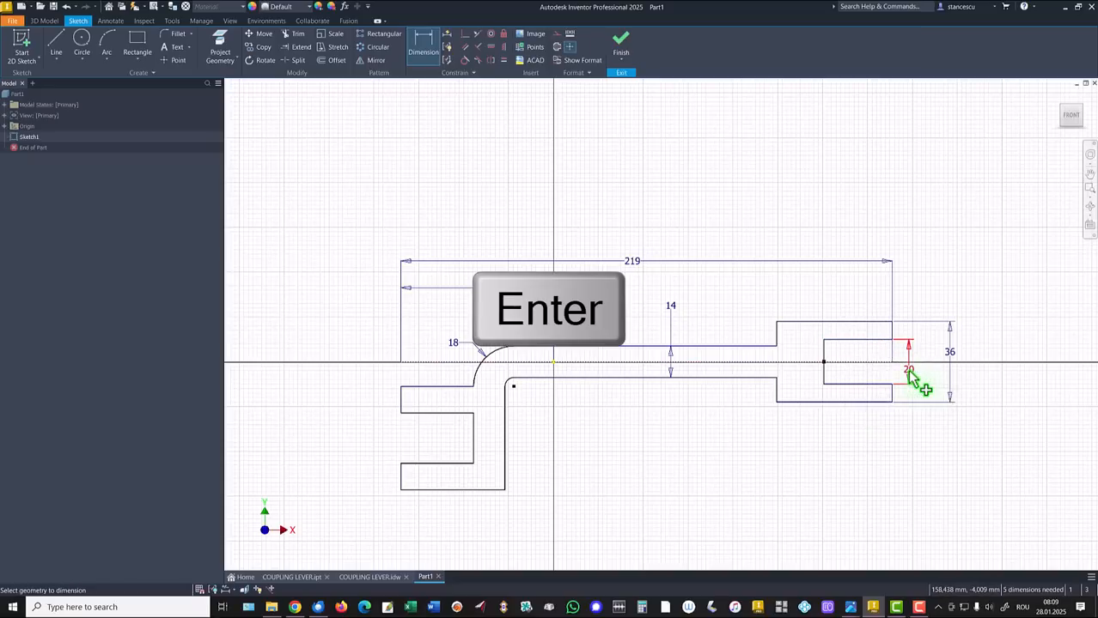
{"action": "left_click", "coordinate": [854, 391]}
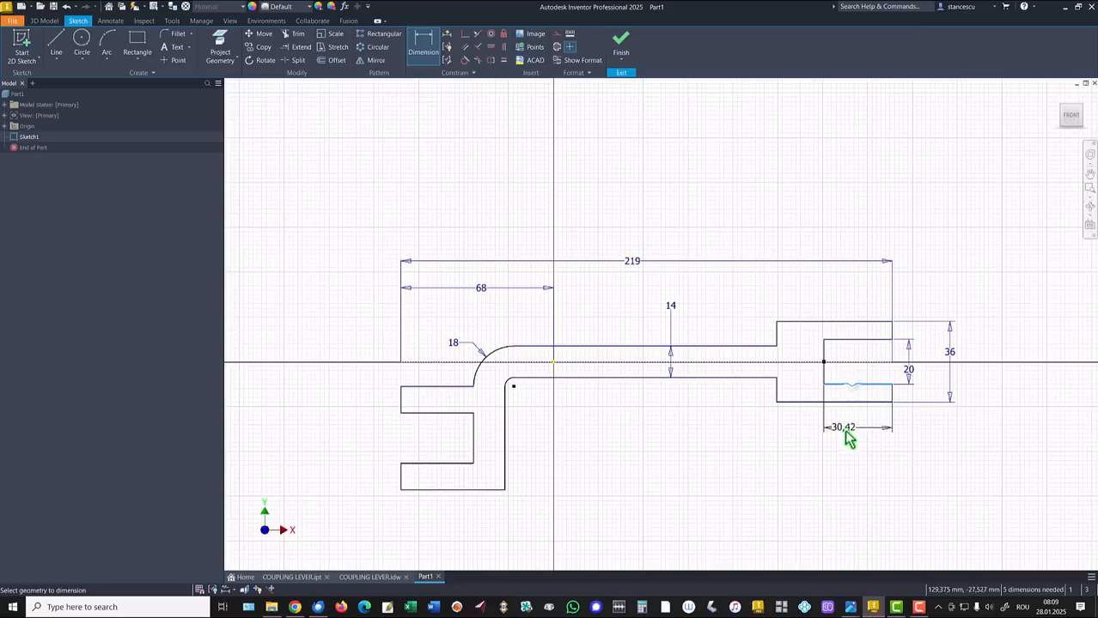
{"action": "left_click", "coordinate": [847, 428]}
{"action": "type", "text": "2"}
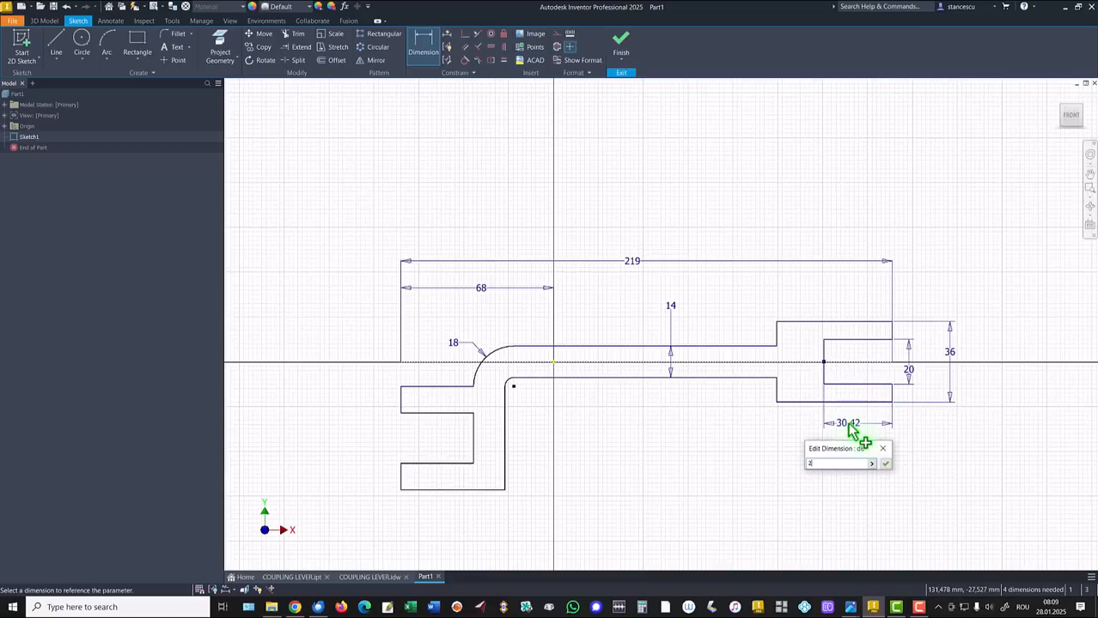
{"action": "type", "text": "8"}
{"action": "key", "text": "Return"}
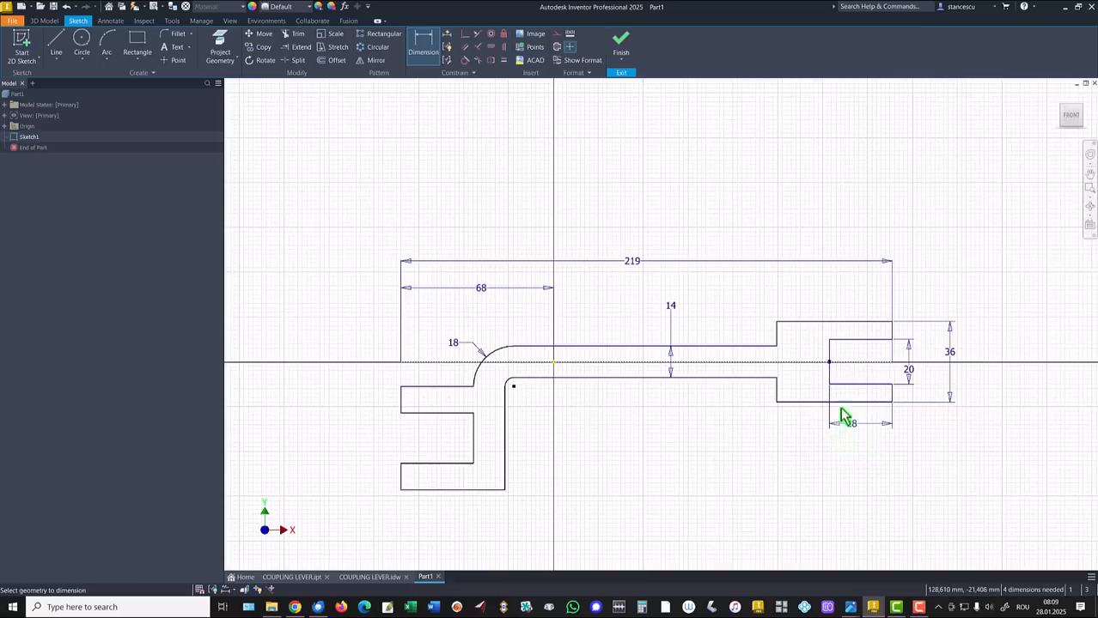
{"action": "left_click", "coordinate": [813, 401]}
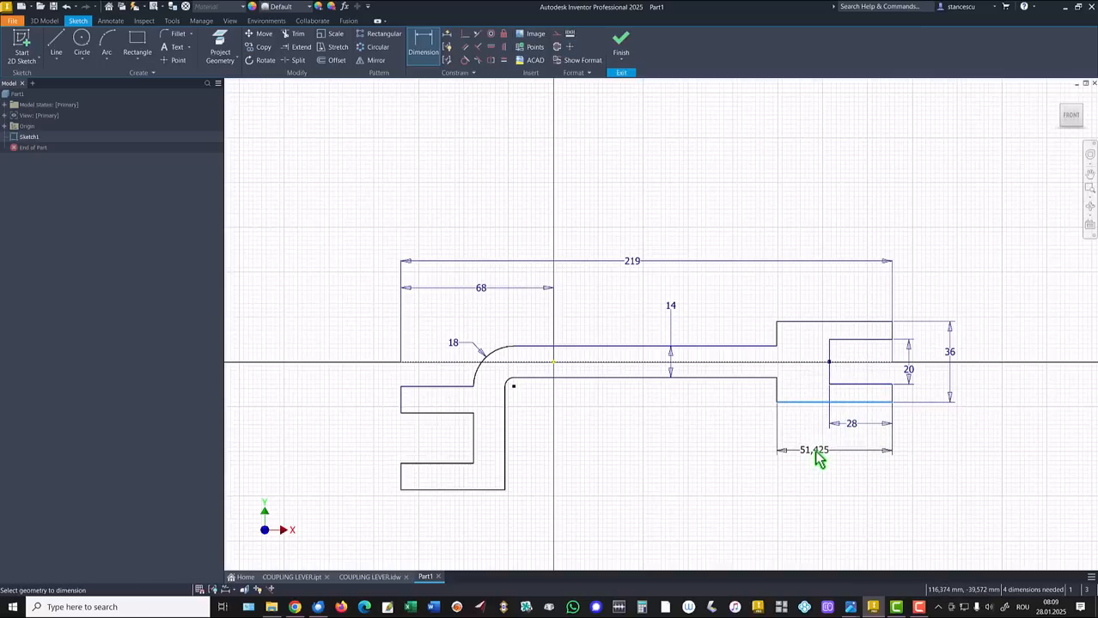
{"action": "left_click", "coordinate": [816, 445]}
{"action": "type", "text": "40"}
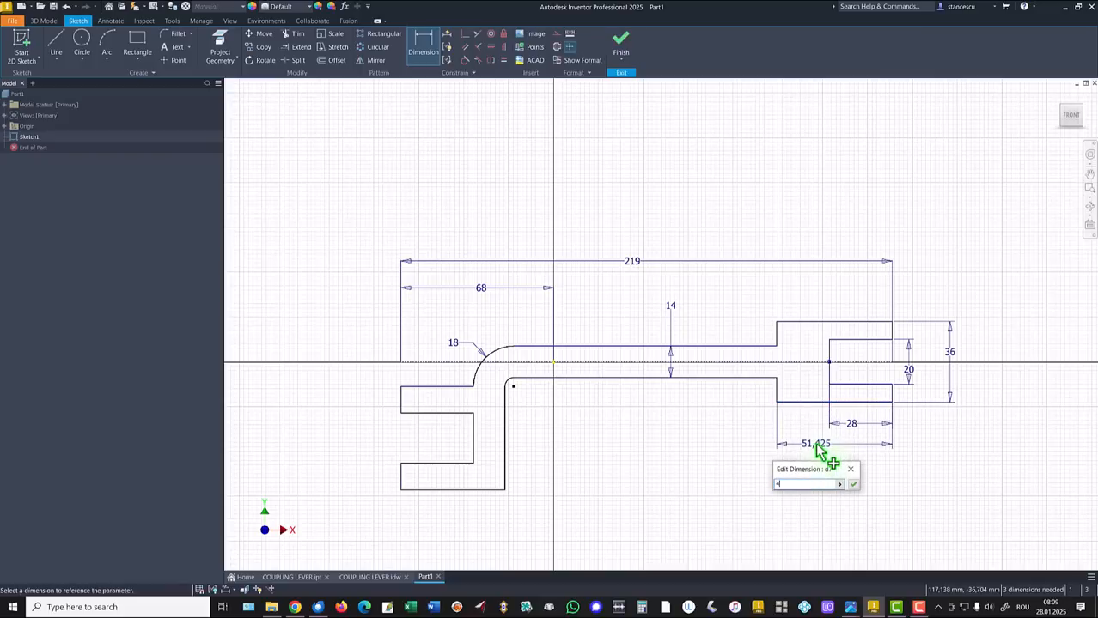
{"action": "key", "text": "Return"}
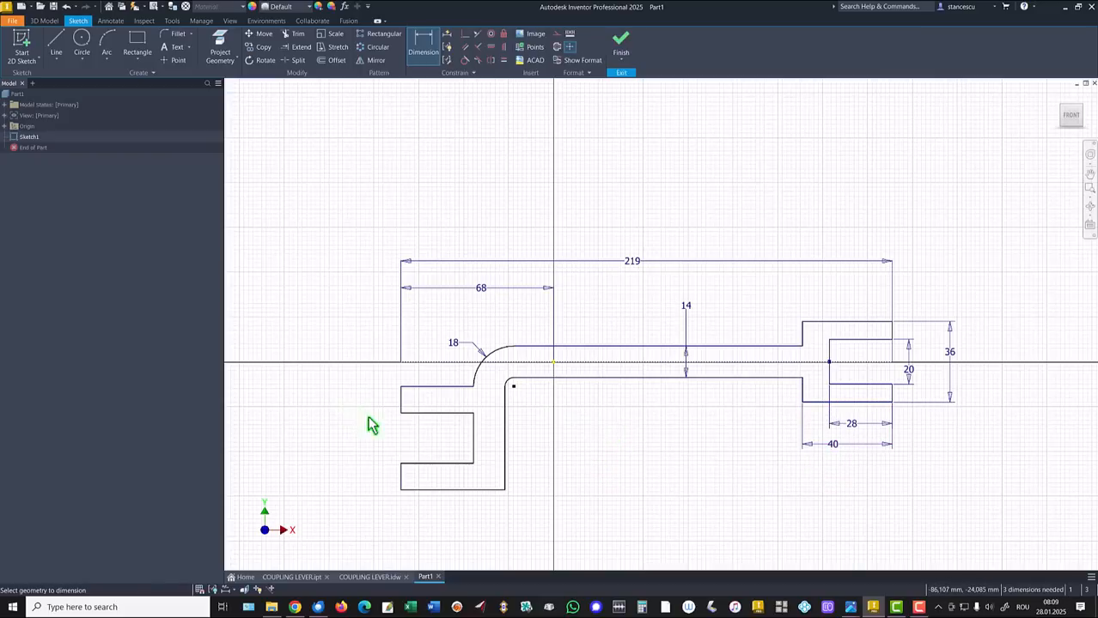
Dimension the left slot width to 20 and the left end height to 36
{"action": "left_click", "coordinate": [409, 413]}
{"action": "left_click", "coordinate": [411, 463]}
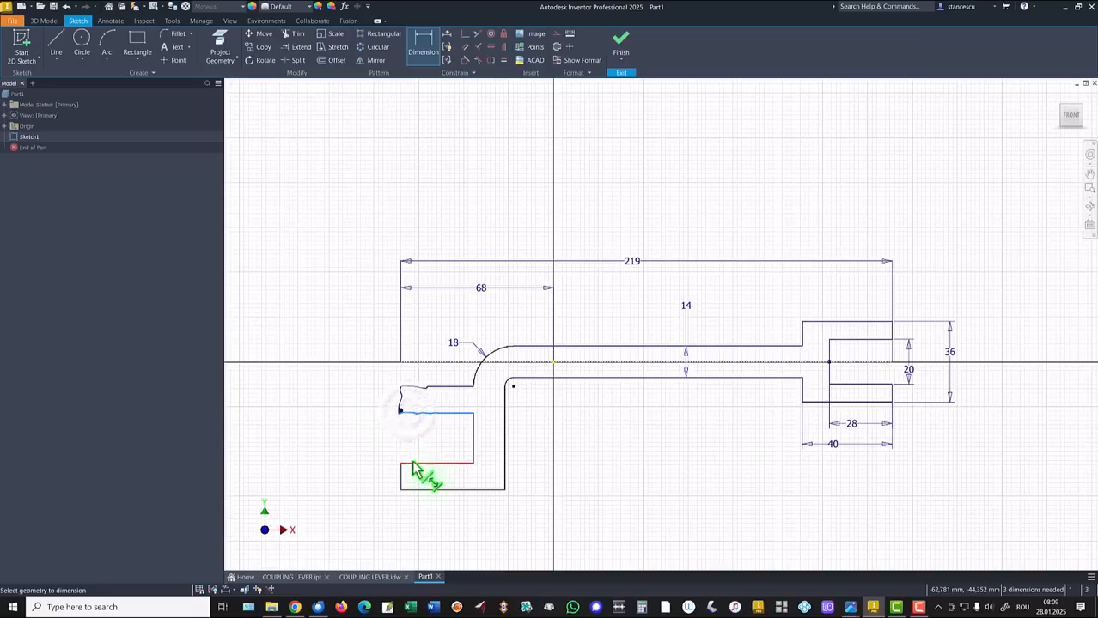
{"action": "left_click", "coordinate": [372, 443]}
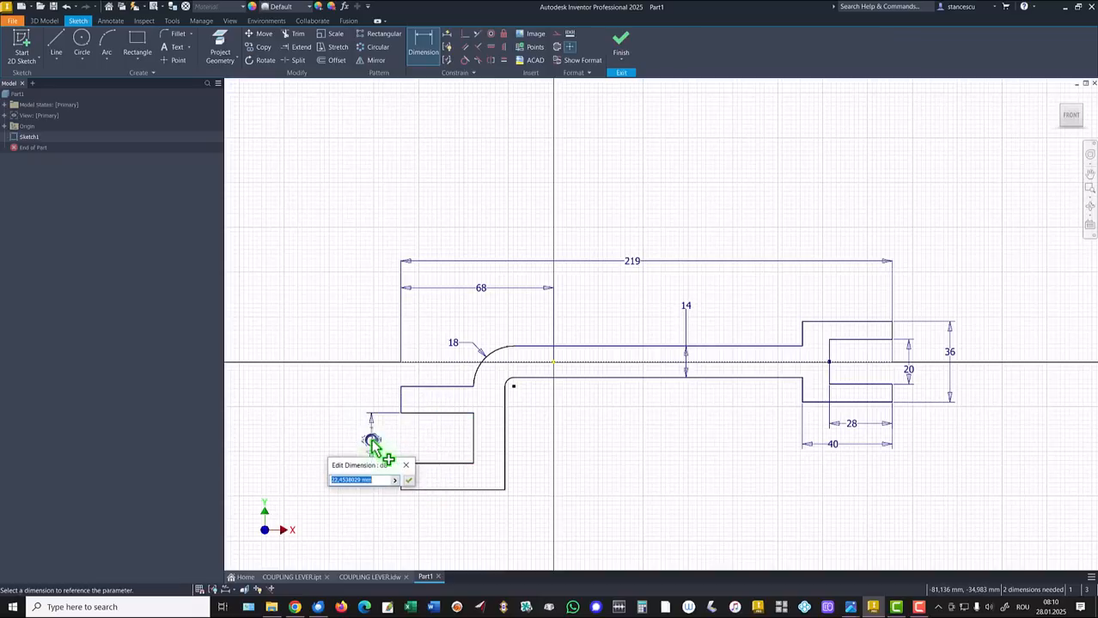
{"action": "type", "text": "20"}
{"action": "key", "text": "Return"}
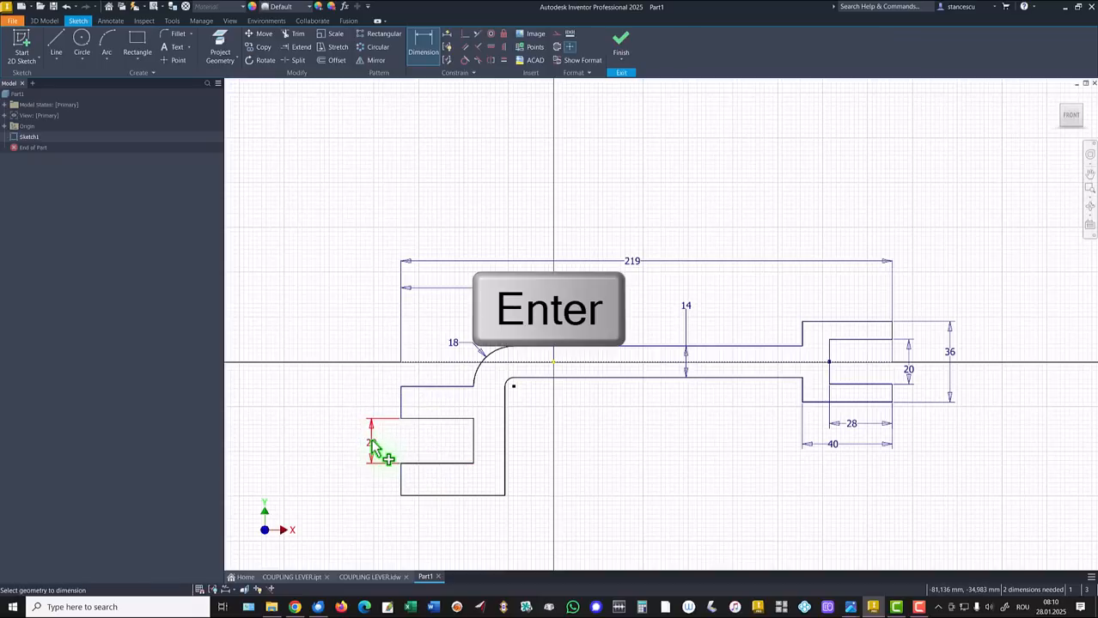
{"action": "left_click", "coordinate": [411, 385]}
{"action": "left_click", "coordinate": [405, 495]}
{"action": "left_click", "coordinate": [340, 441]}
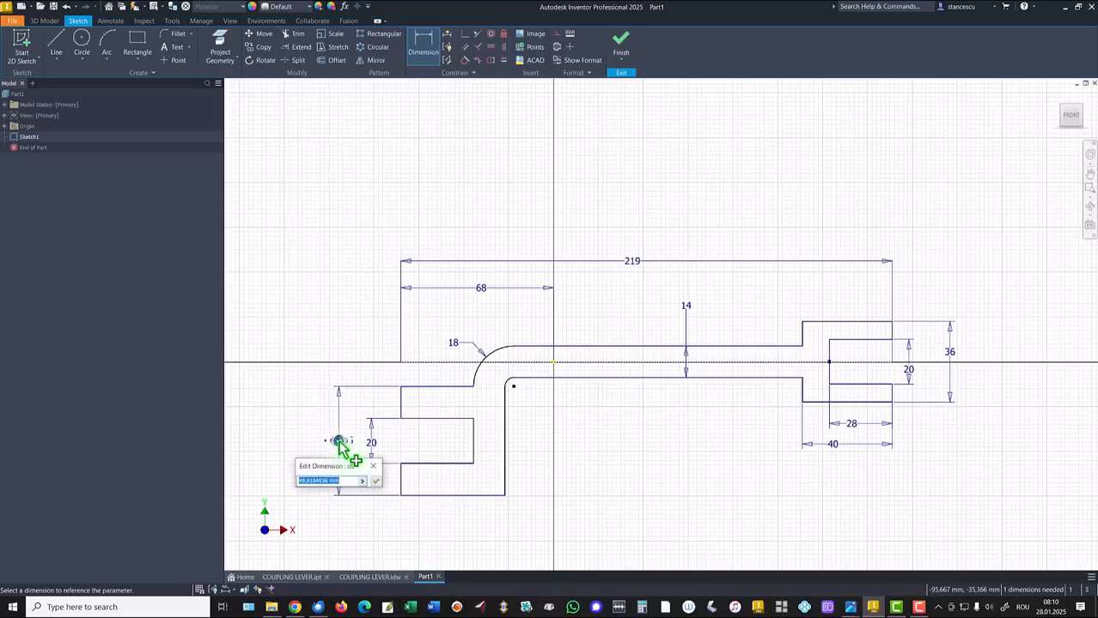
{"action": "type", "text": "36"}
{"action": "key", "text": "Return"}
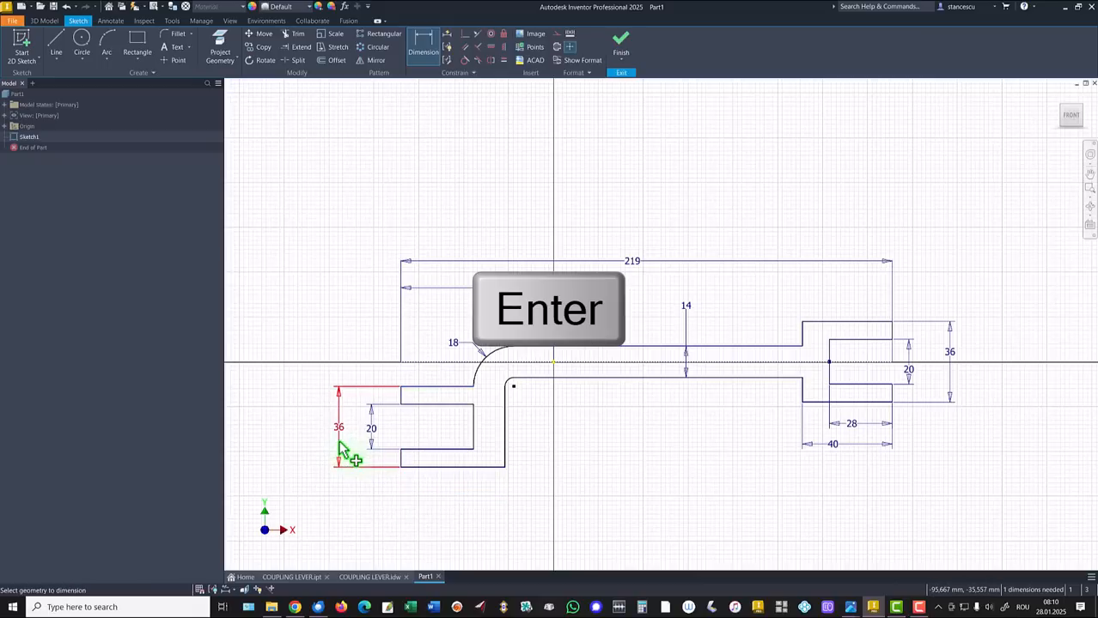
Set the left slot depth to 28 and place an overall length dimension on the left end
{"action": "left_click", "coordinate": [453, 449]}
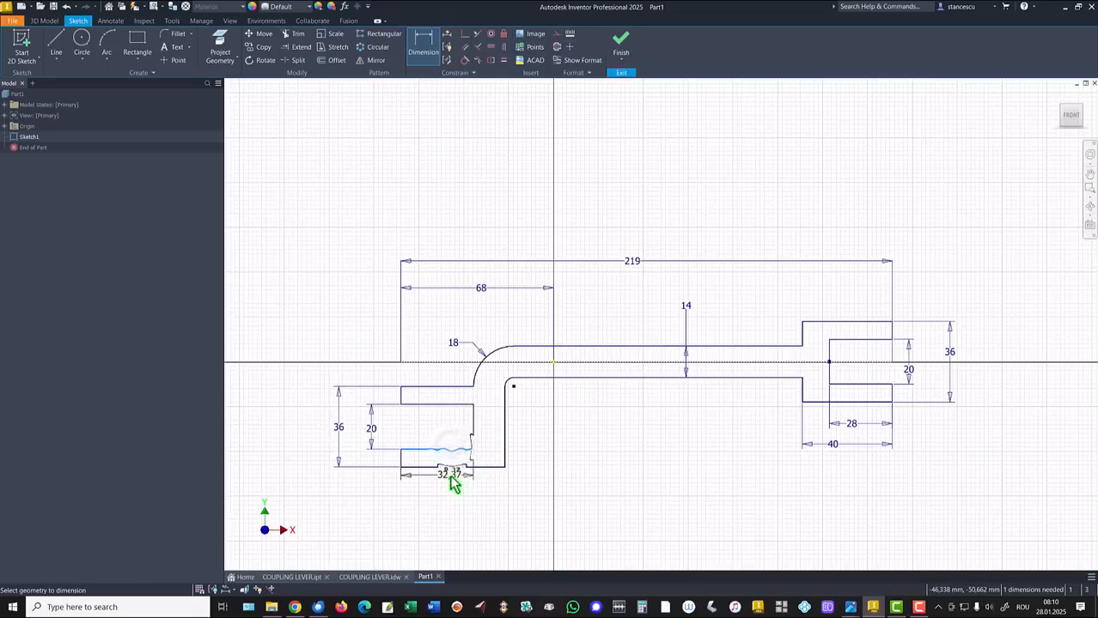
{"action": "left_click", "coordinate": [447, 488]}
{"action": "type", "text": "28"}
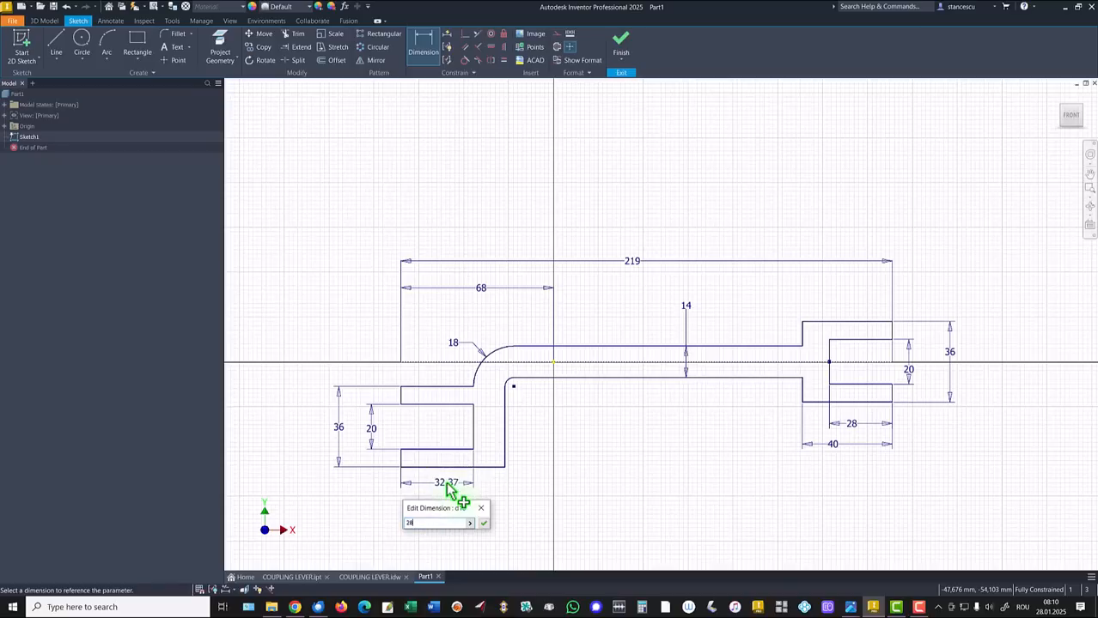
{"action": "key", "text": "Return"}
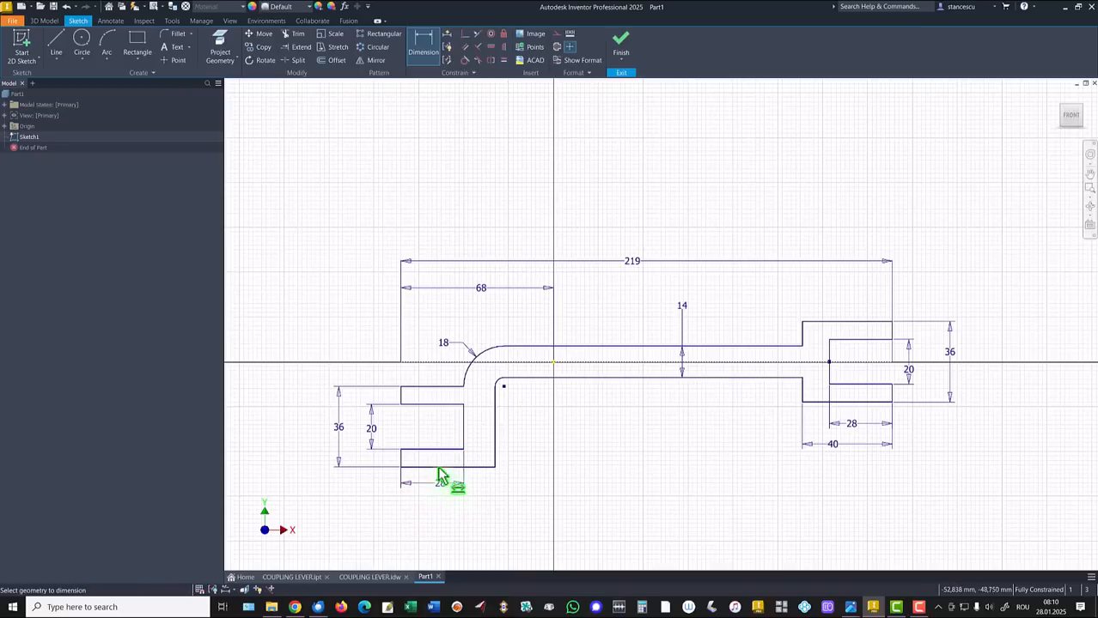
{"action": "left_click", "coordinate": [440, 467]}
{"action": "left_click", "coordinate": [440, 516]}
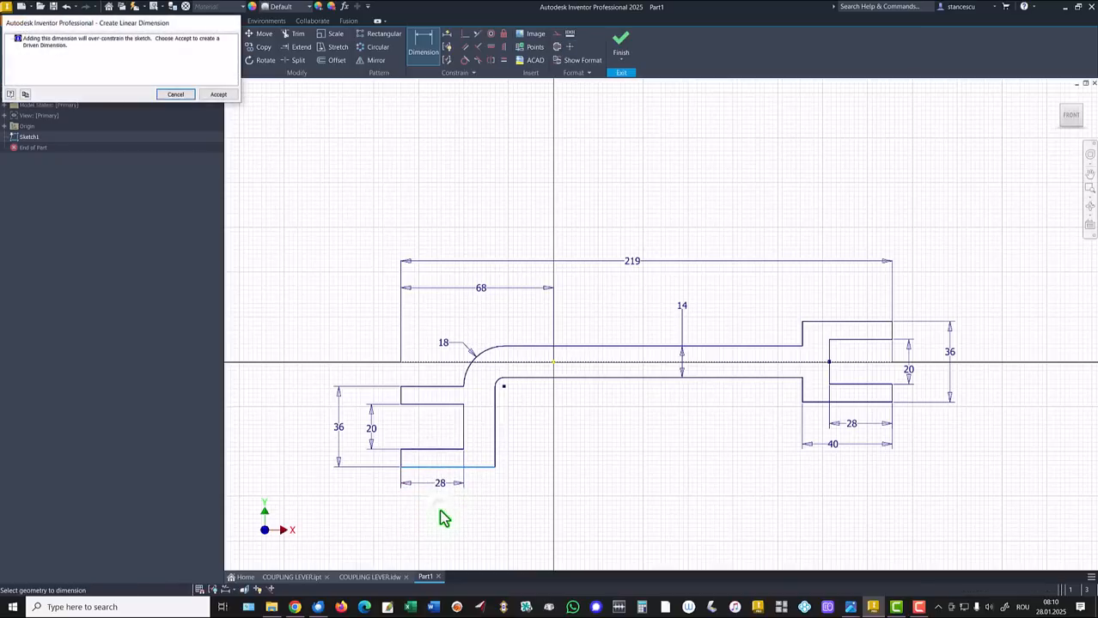
Dismiss the warning and abandon the redundant length dimension under the left clevis
{"action": "key", "text": "Return"}
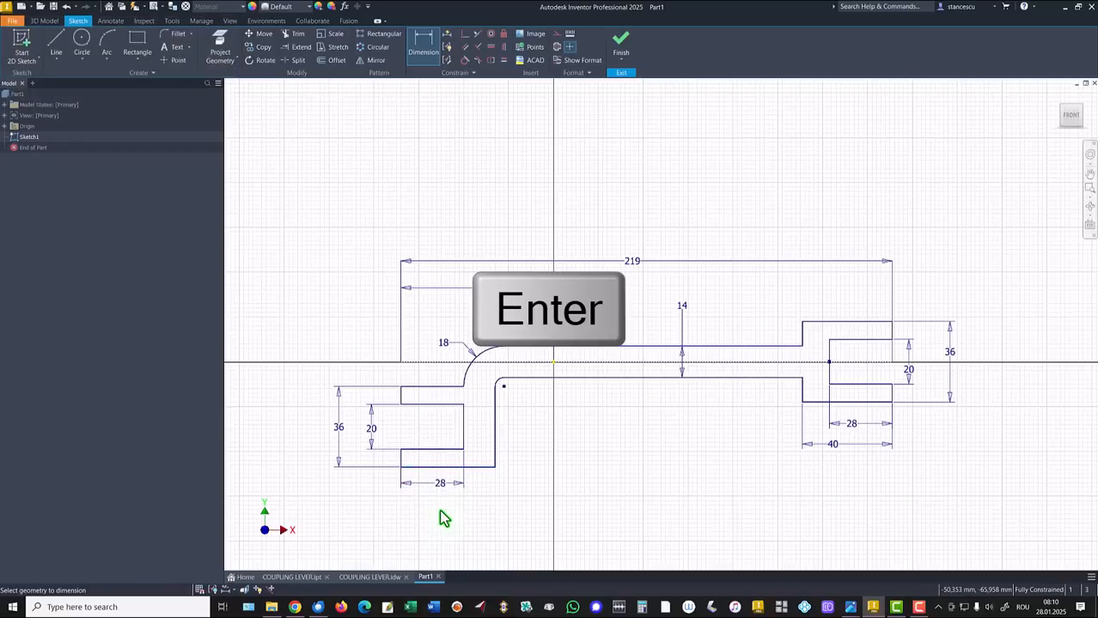
{"action": "left_click", "coordinate": [483, 468]}
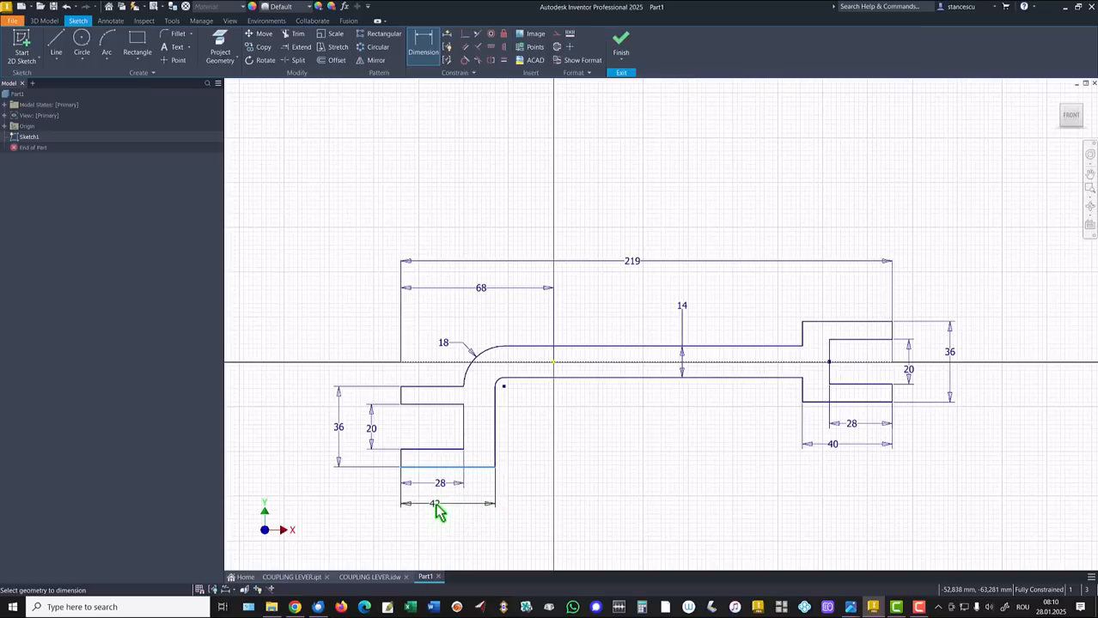
{"action": "key", "text": "Escape"}
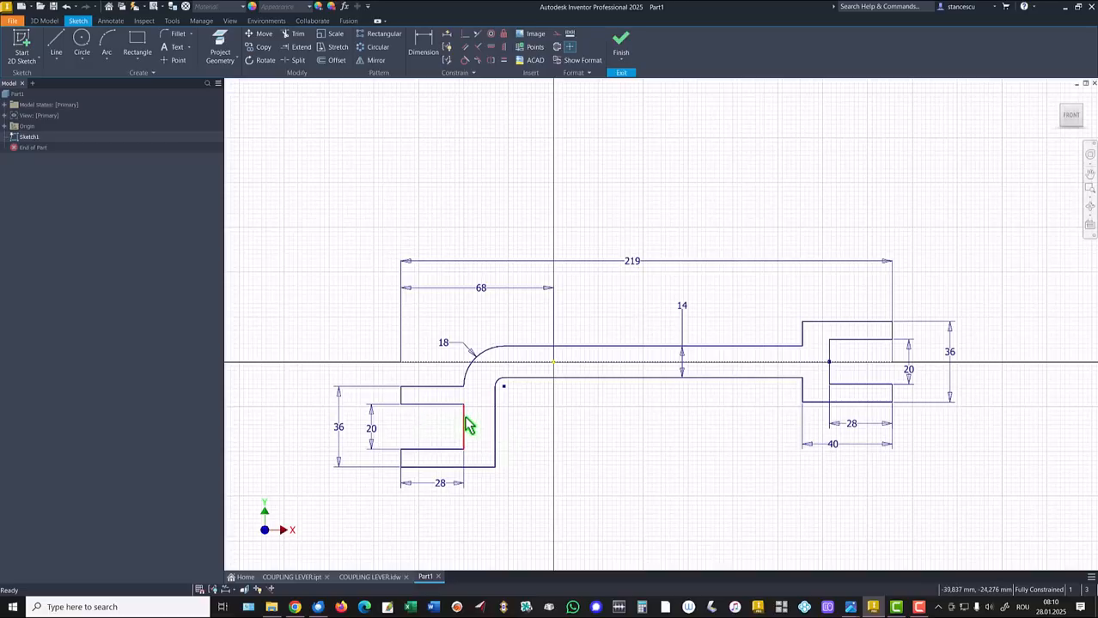
{"action": "key", "text": "Escape"}
{"action": "left_click_drag", "start_coordinate": [464, 416], "coordinate": [467, 413]}
Try deleting the left slot's inner end line, then undo the deletion
{"action": "key", "text": "Delete"}
{"action": "left_click", "coordinate": [464, 417]}
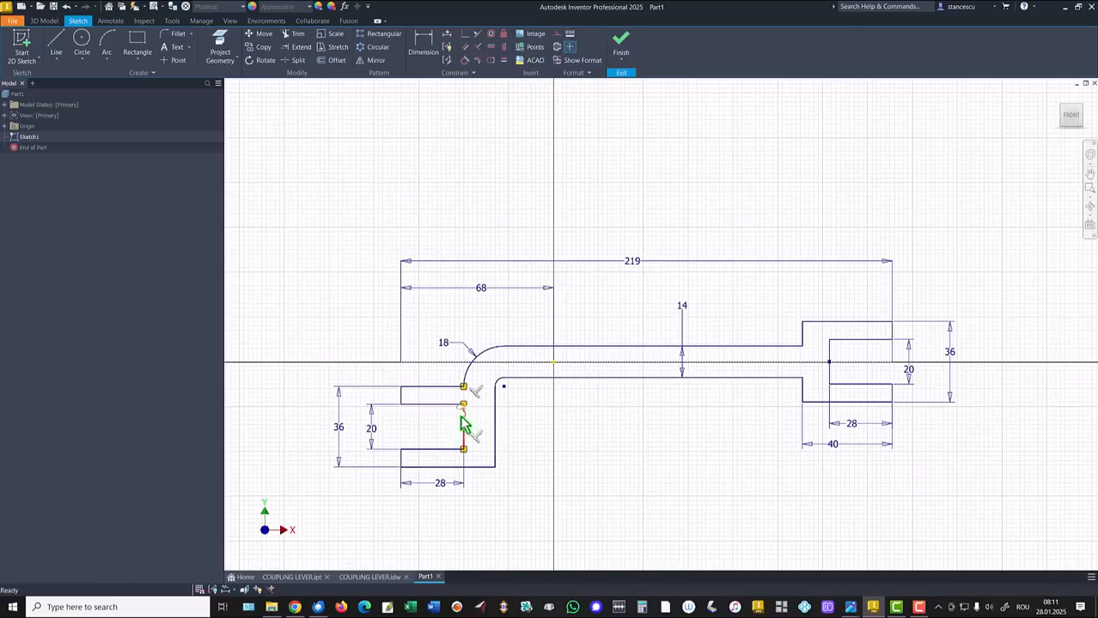
{"action": "key", "text": "Delete"}
{"action": "key", "text": "ctrl+z"}
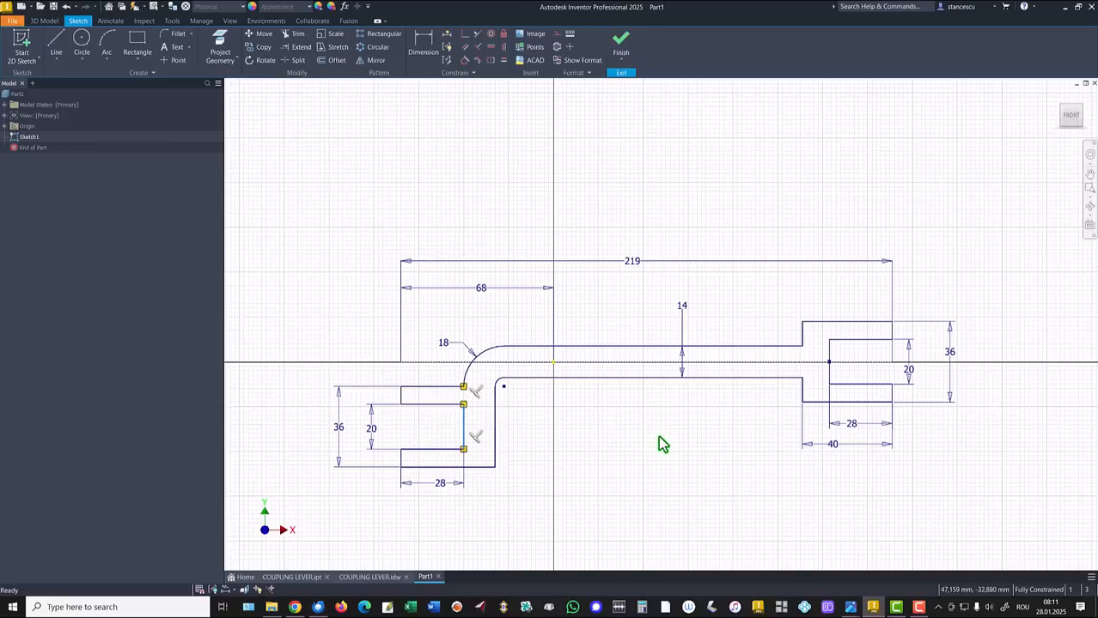
{"action": "key", "text": "Escape"}
Delete the left slot's inner end line and the 28 dimension beneath it
{"action": "left_click", "coordinate": [468, 431]}
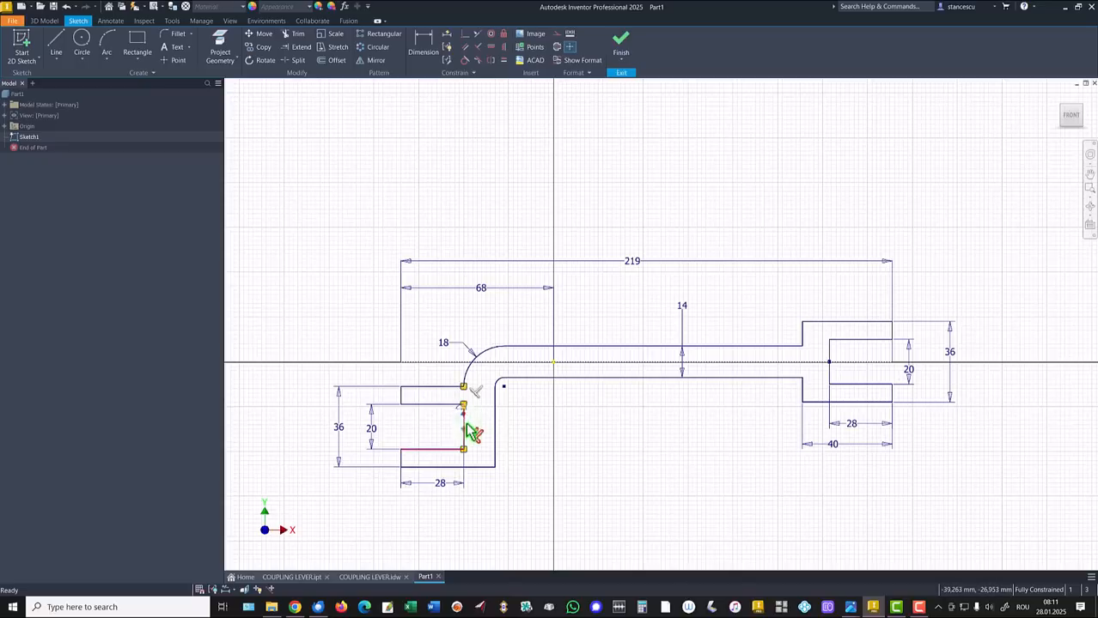
{"action": "key", "text": "Delete"}
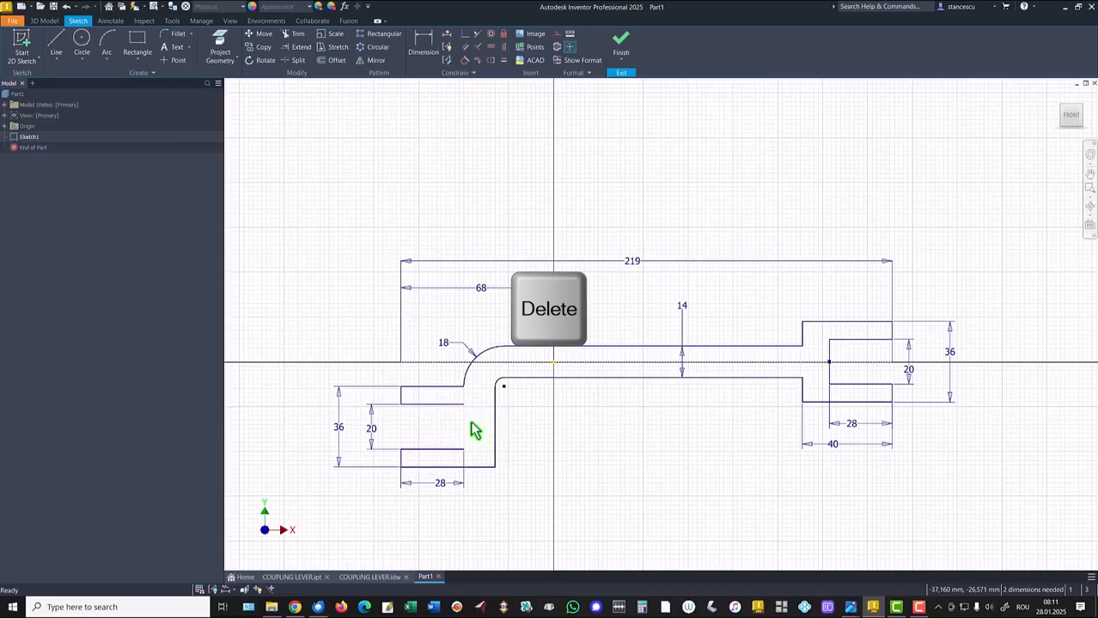
{"action": "left_click", "coordinate": [445, 485]}
{"action": "key", "text": "Delete"}
Draw a new vertical inner edge in the left slot and trim the leftover slot edges
{"action": "left_click", "coordinate": [56, 40]}
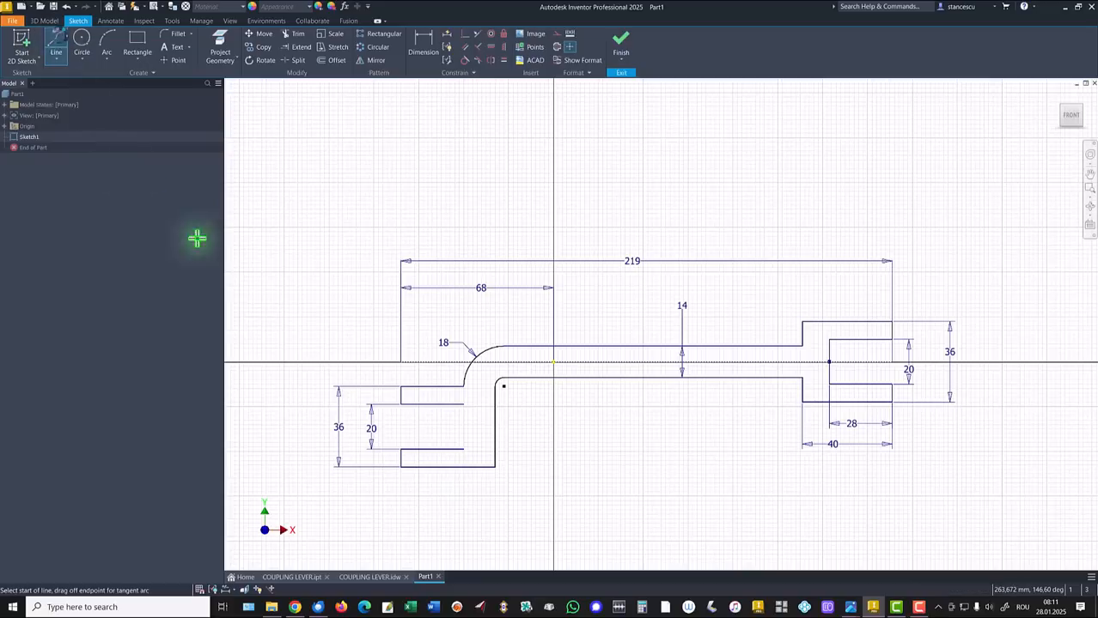
{"action": "left_click", "coordinate": [456, 404]}
{"action": "double_click", "coordinate": [455, 448]}
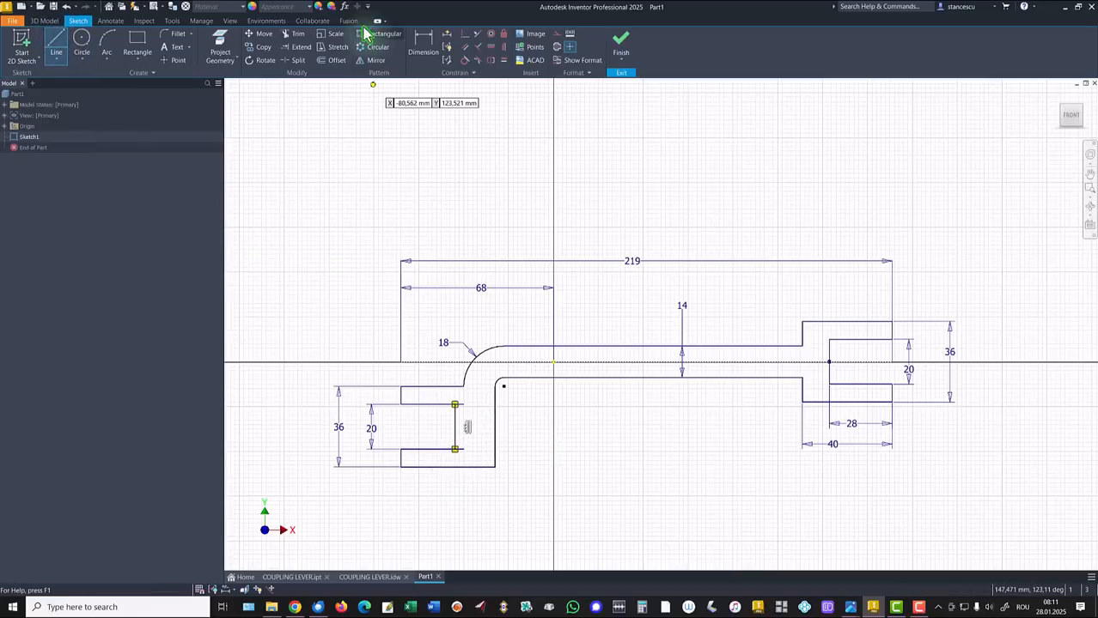
{"action": "left_click", "coordinate": [293, 33]}
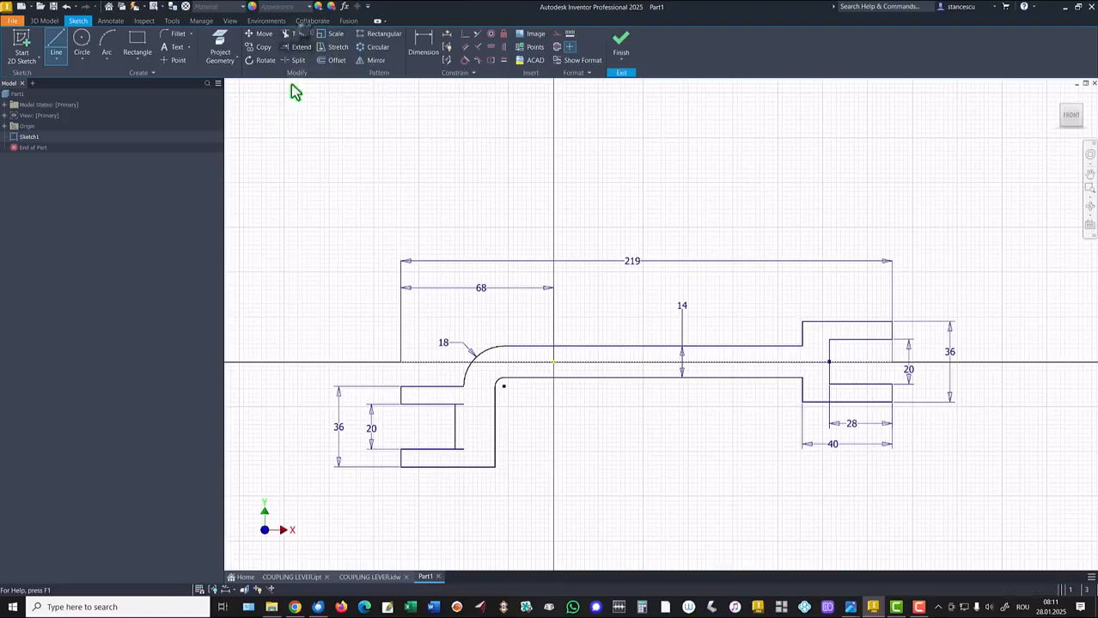
{"action": "left_click", "coordinate": [469, 415]}
{"action": "left_click", "coordinate": [463, 450]}
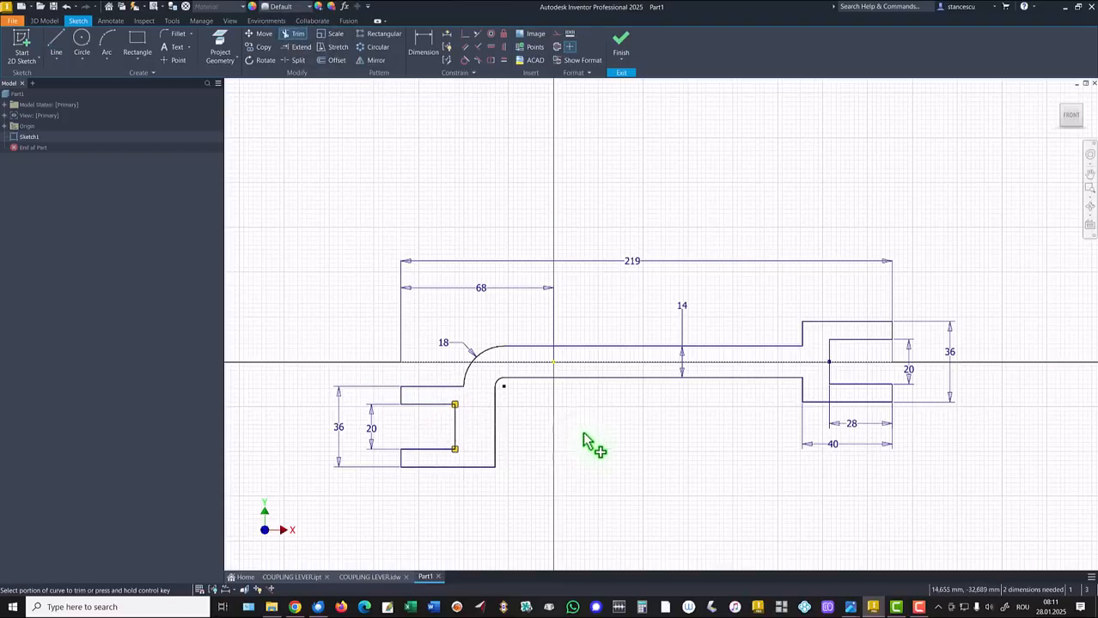
Dimension the left end's bottom edge to 40 mm and the slot depth to 28 mm
{"action": "left_click", "coordinate": [420, 52]}
{"action": "left_click", "coordinate": [479, 466]}
{"action": "left_click", "coordinate": [465, 511]}
{"action": "type", "text": "40"}
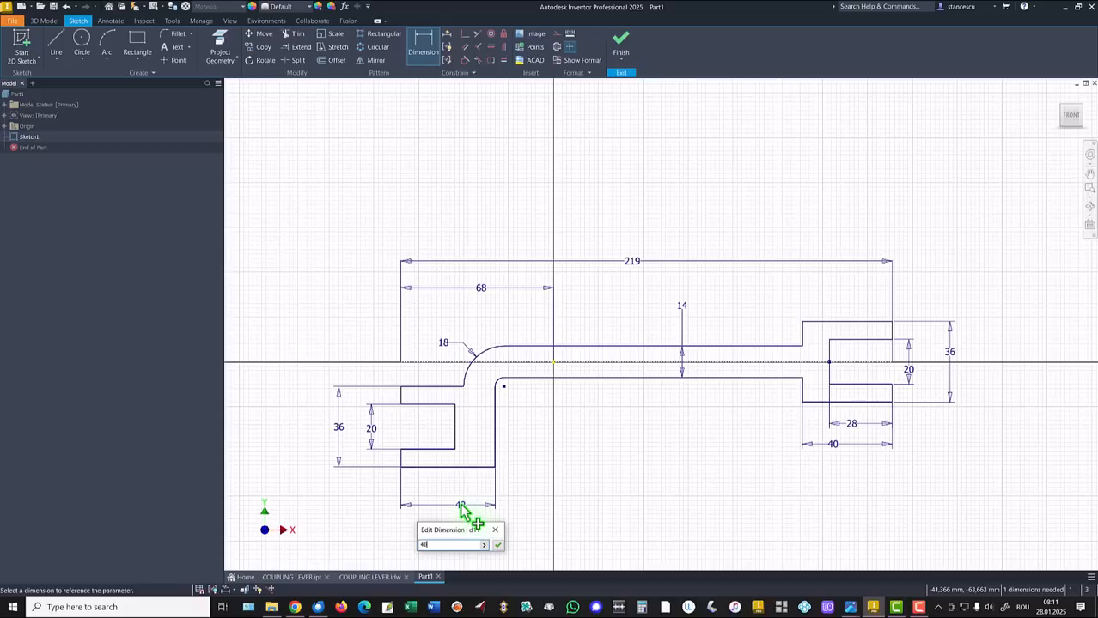
{"action": "key", "text": "Return"}
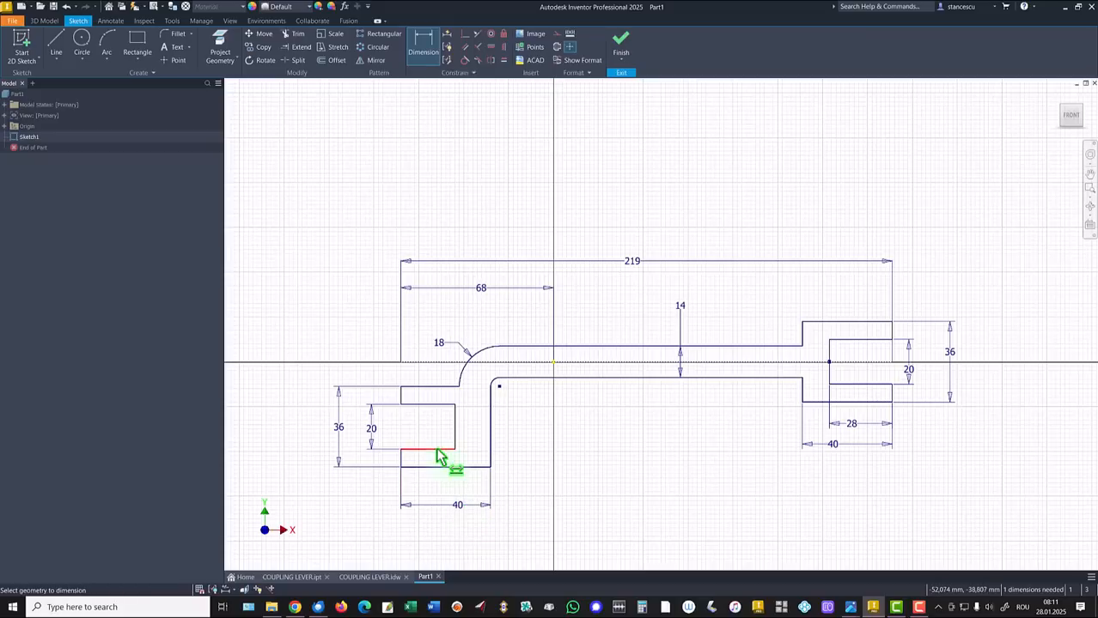
{"action": "left_click", "coordinate": [434, 486]}
{"action": "type", "text": "28"}
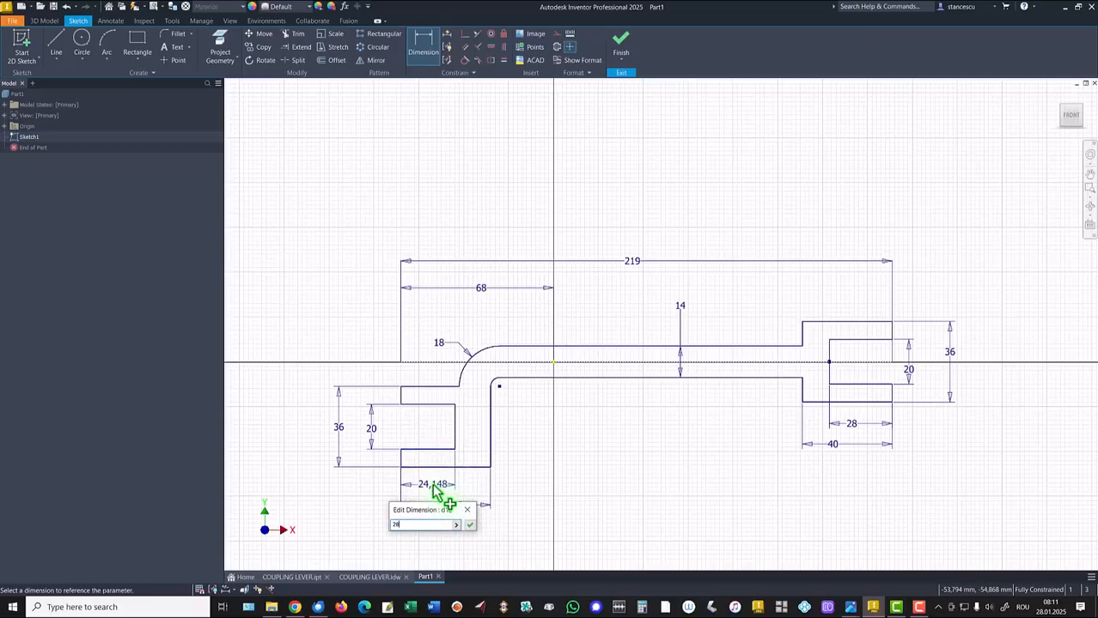
{"action": "key", "text": "Return"}
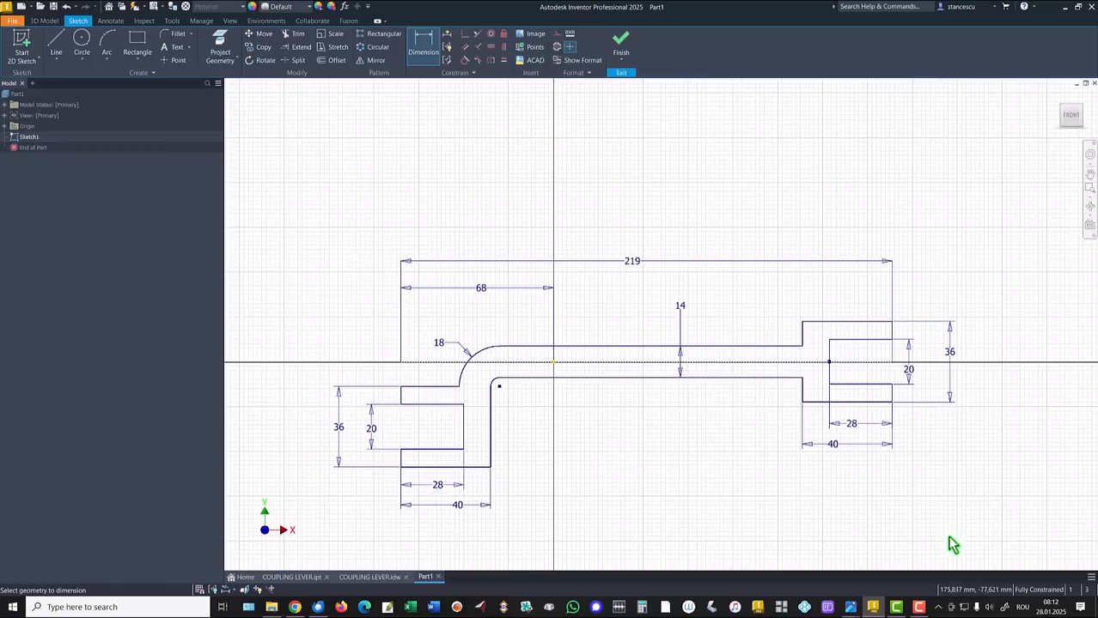
Finish Sketch1, zoom to fit, and select the XZ Plane under Origin
{"action": "left_click", "coordinate": [618, 55]}
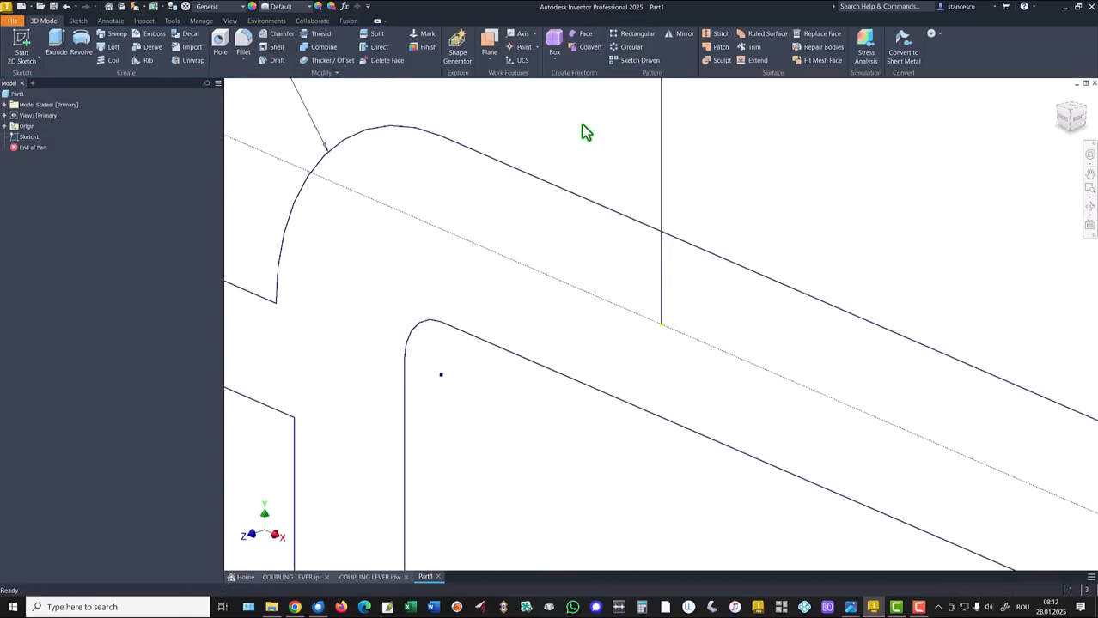
{"action": "key", "text": "Home"}
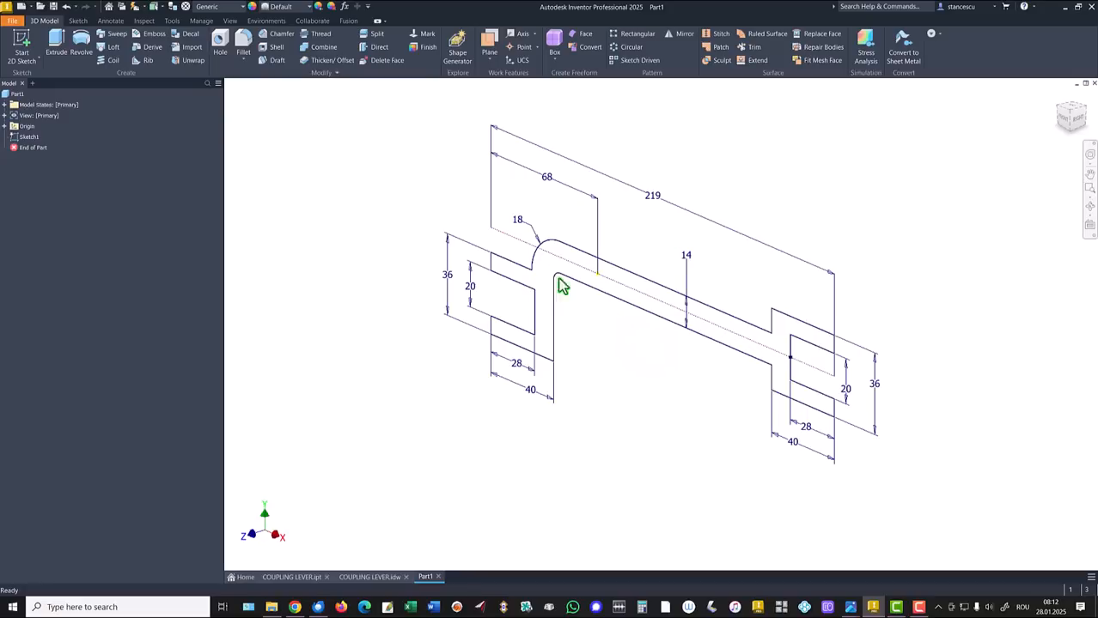
{"action": "left_click", "coordinate": [4, 126]}
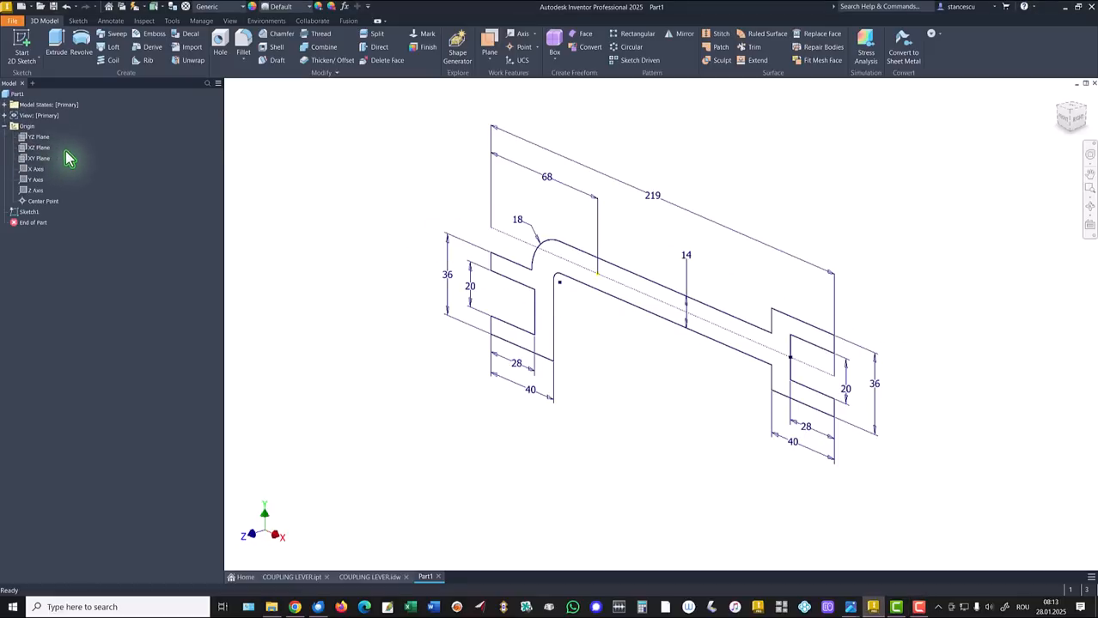
{"action": "left_click", "coordinate": [36, 149]}
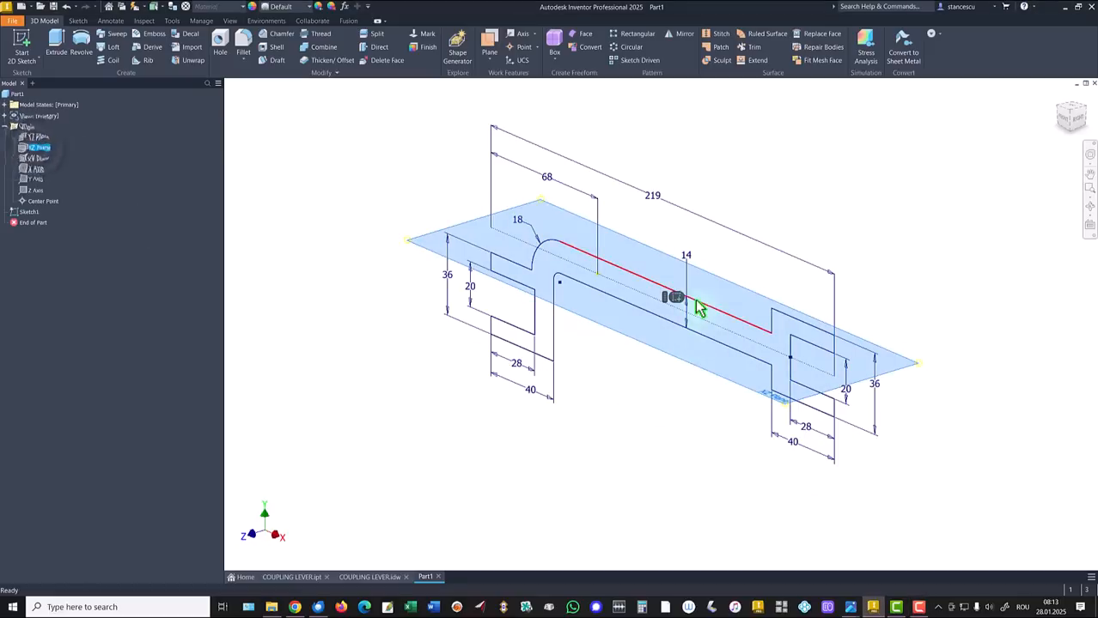
Create Sketch2 on the XZ plane and project Sketch1's centreline point into it
{"action": "key", "text": "s"}
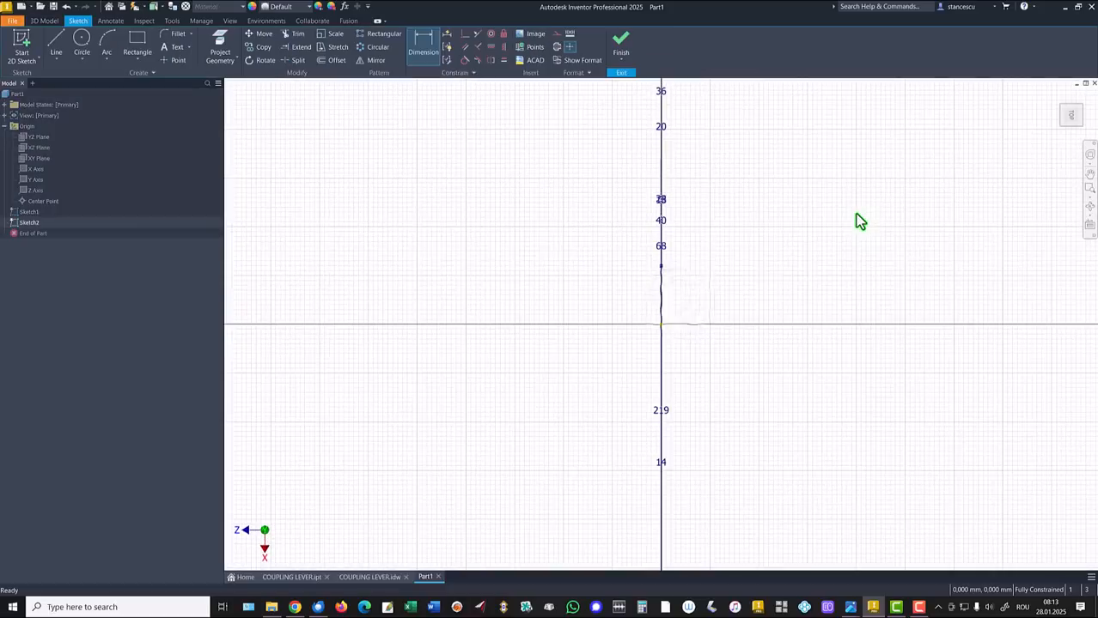
{"action": "key", "text": "F5"}
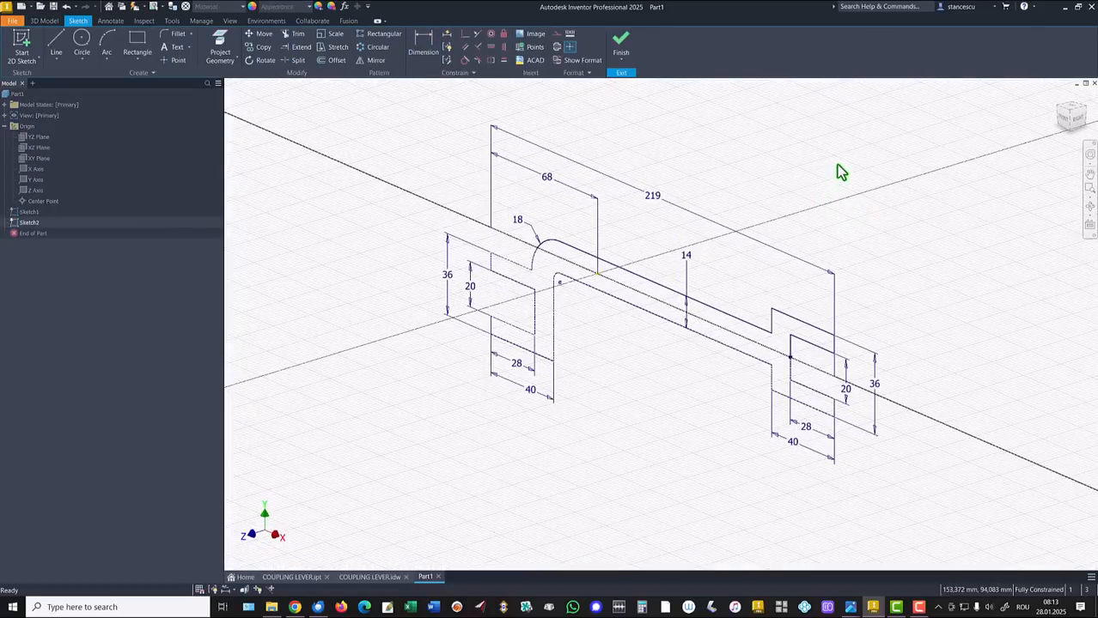
{"action": "left_click", "coordinate": [220, 47]}
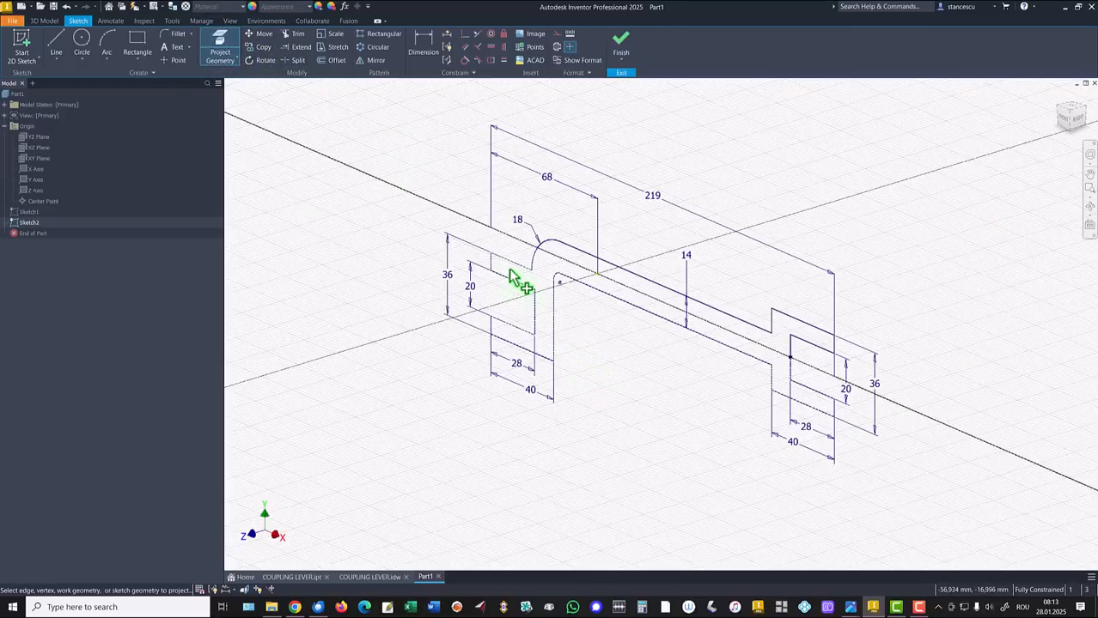
{"action": "left_click", "coordinate": [520, 241]}
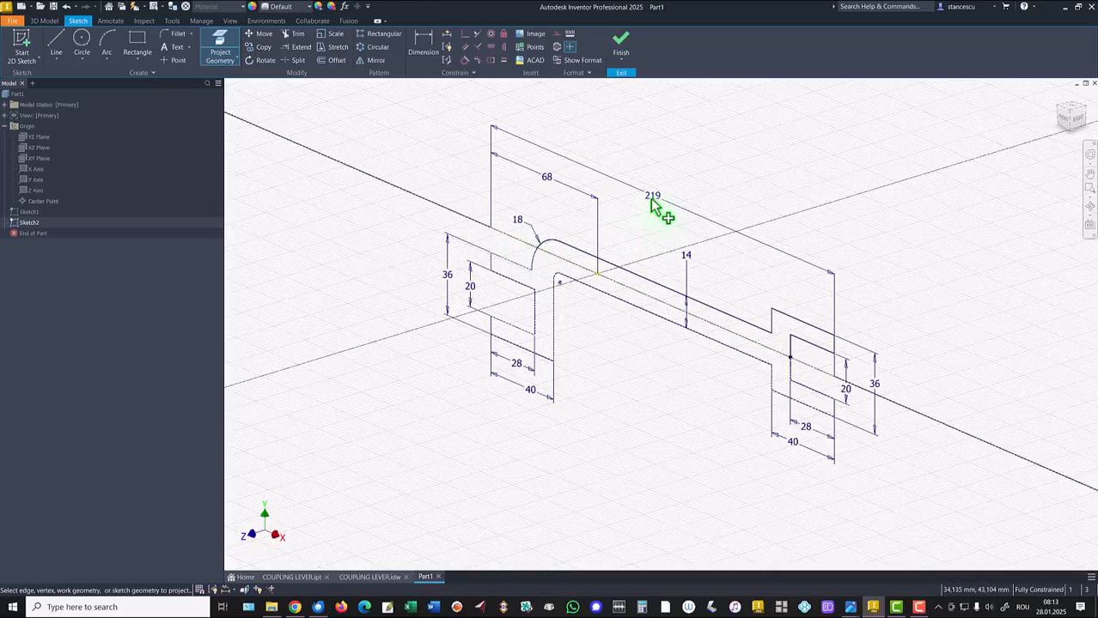
{"action": "left_click", "coordinate": [598, 275]}
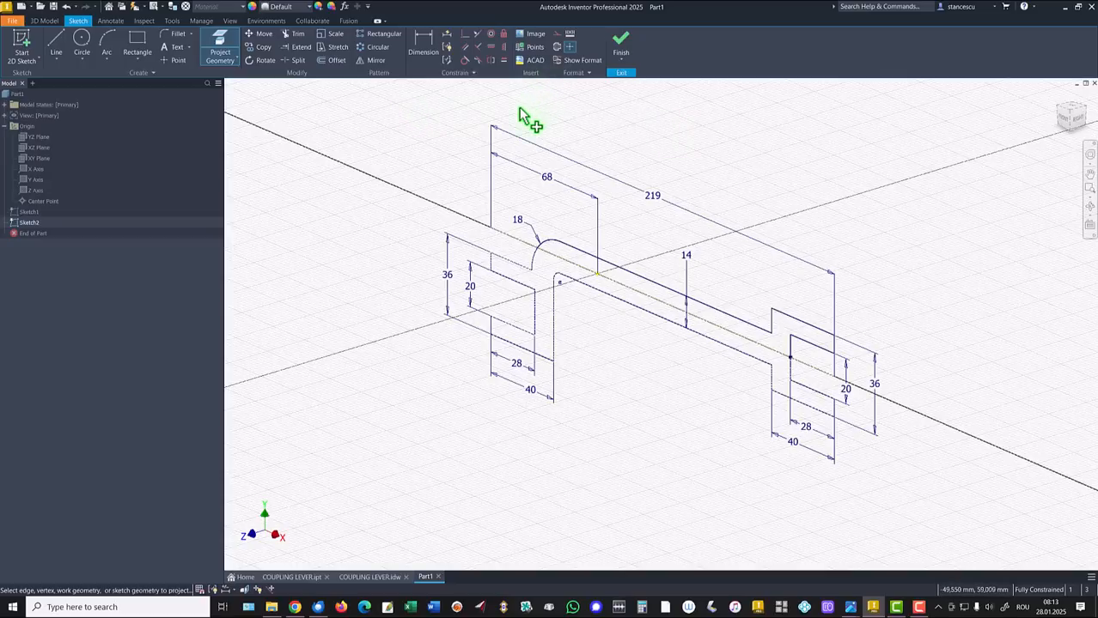
{"action": "key", "text": "Escape"}
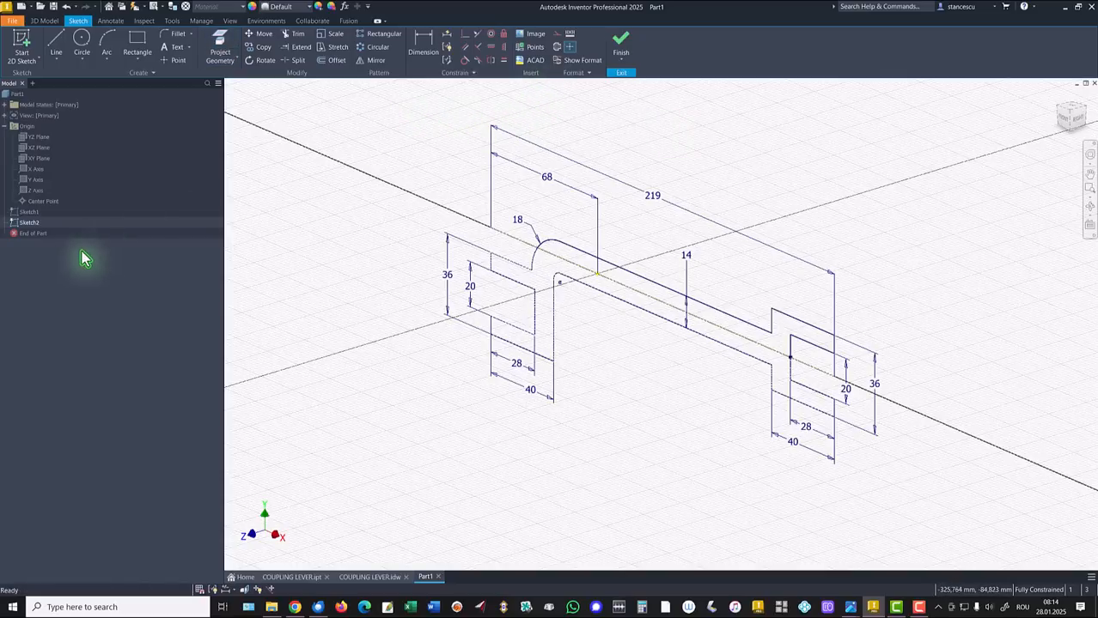
Hide Sketch1 and view Sketch2 from the Top, zoomed to fit
{"action": "right_click", "coordinate": [30, 213]}
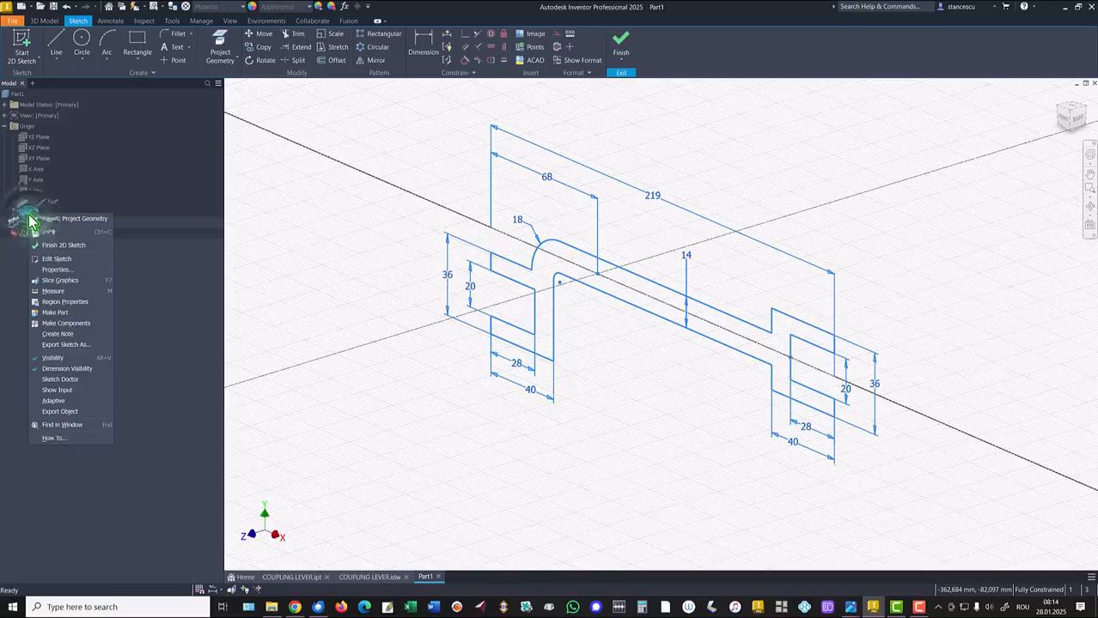
{"action": "left_click", "coordinate": [53, 358]}
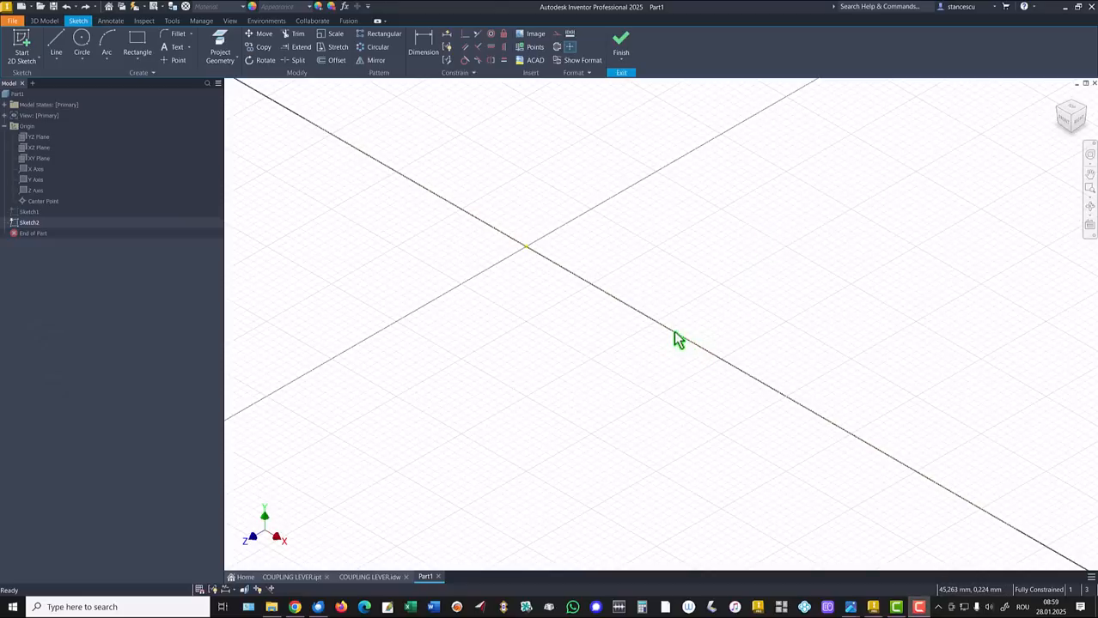
{"action": "left_click", "coordinate": [1071, 111]}
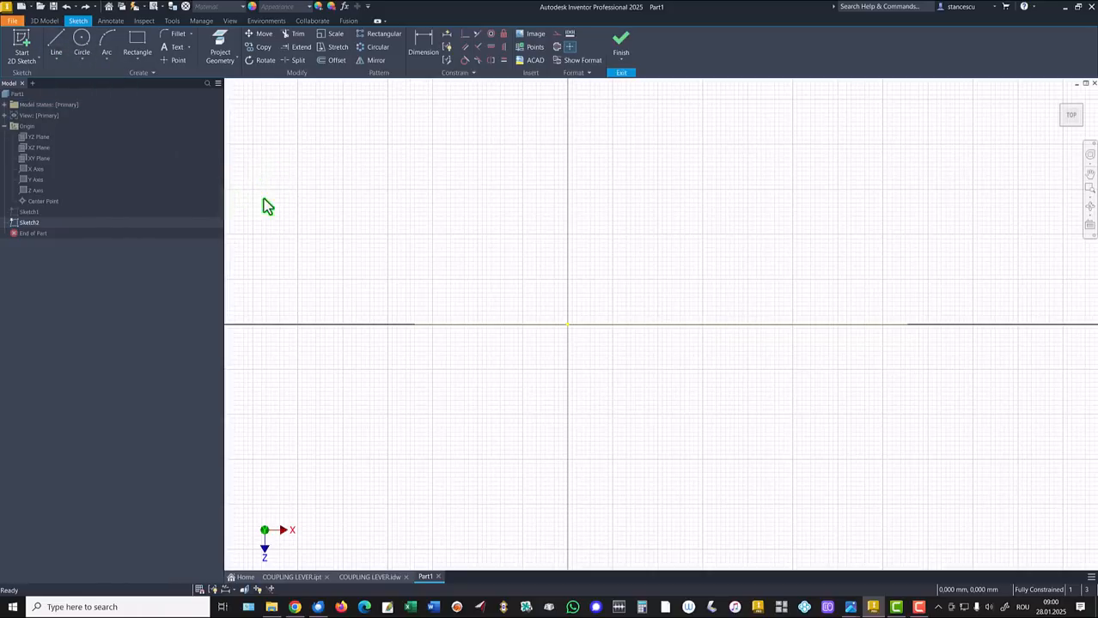
{"action": "key", "text": "Home"}
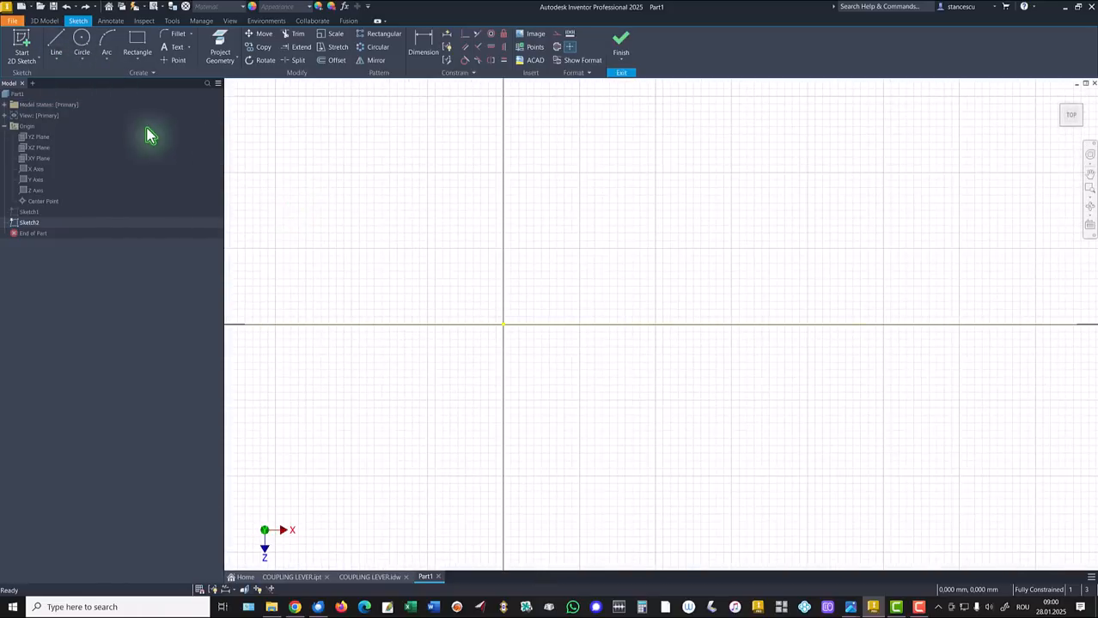
Draw the upper-left straight run, a tangent bend, the long diagonal and the lower horizontal run
{"action": "left_click", "coordinate": [56, 41]}
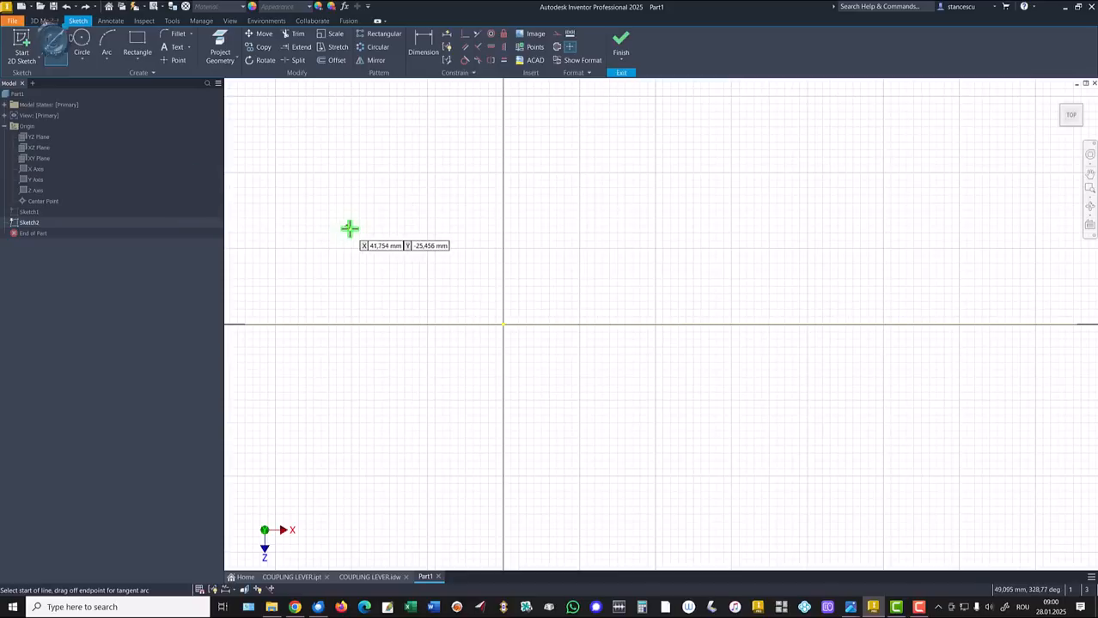
{"action": "left_click", "coordinate": [289, 193]}
{"action": "left_click", "coordinate": [436, 195]}
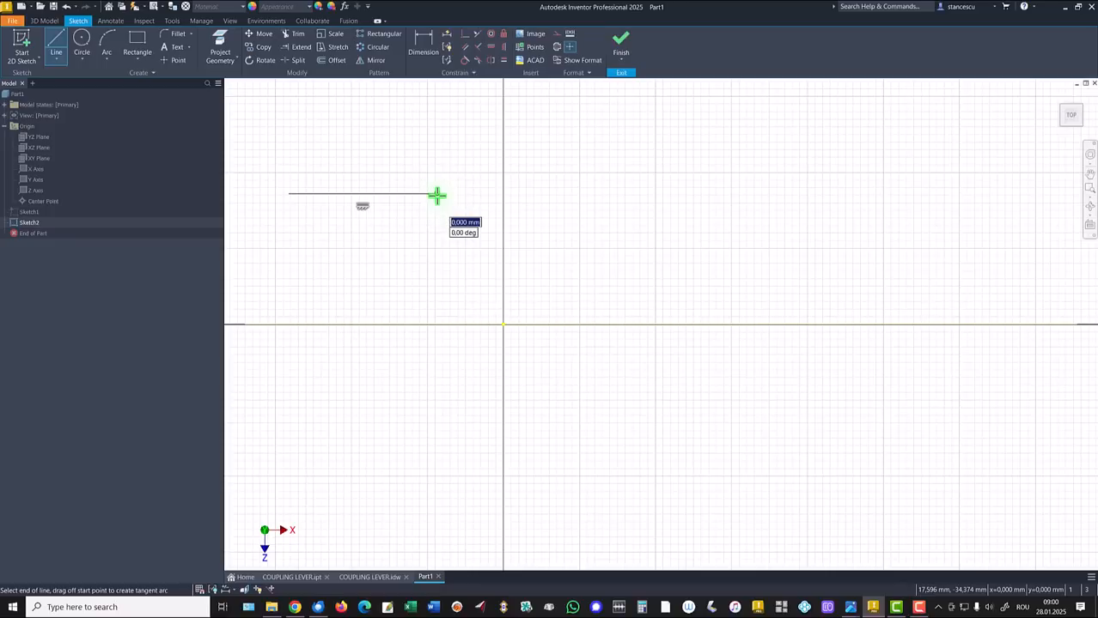
{"action": "left_click_drag", "start_coordinate": [440, 197], "coordinate": [452, 200]}
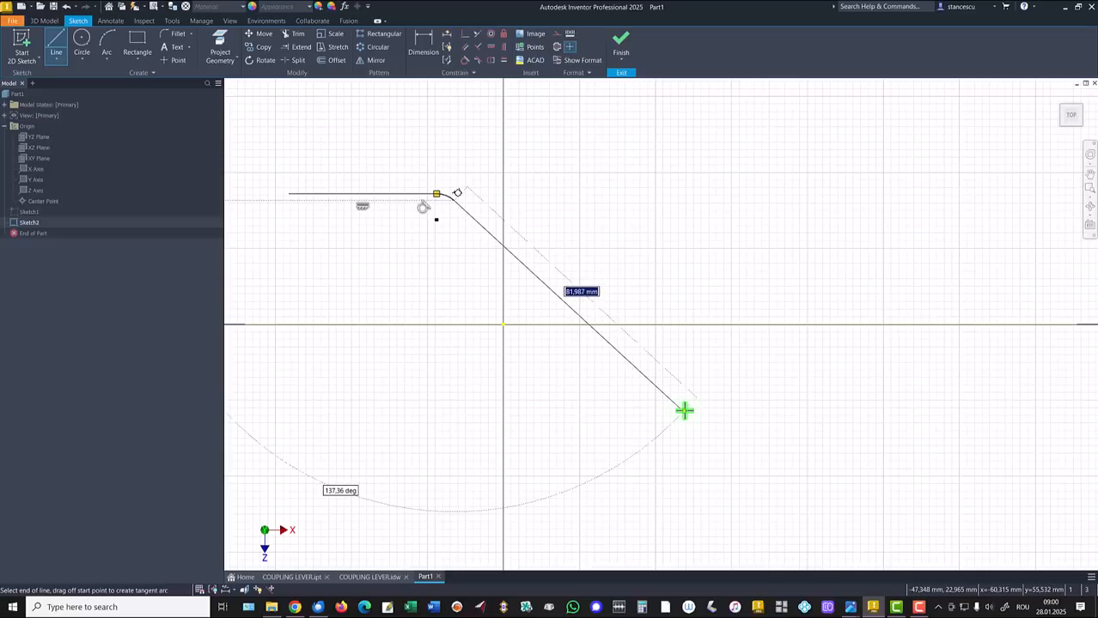
{"action": "left_click", "coordinate": [684, 410]}
{"action": "left_click_drag", "start_coordinate": [683, 410], "coordinate": [732, 432]}
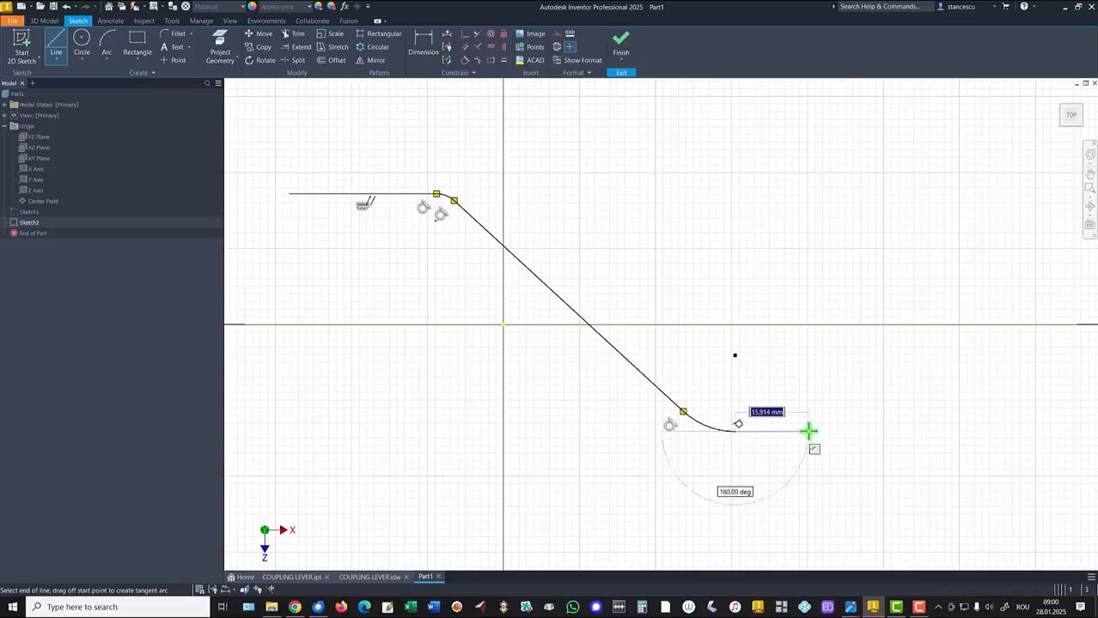
{"action": "left_click", "coordinate": [936, 432]}
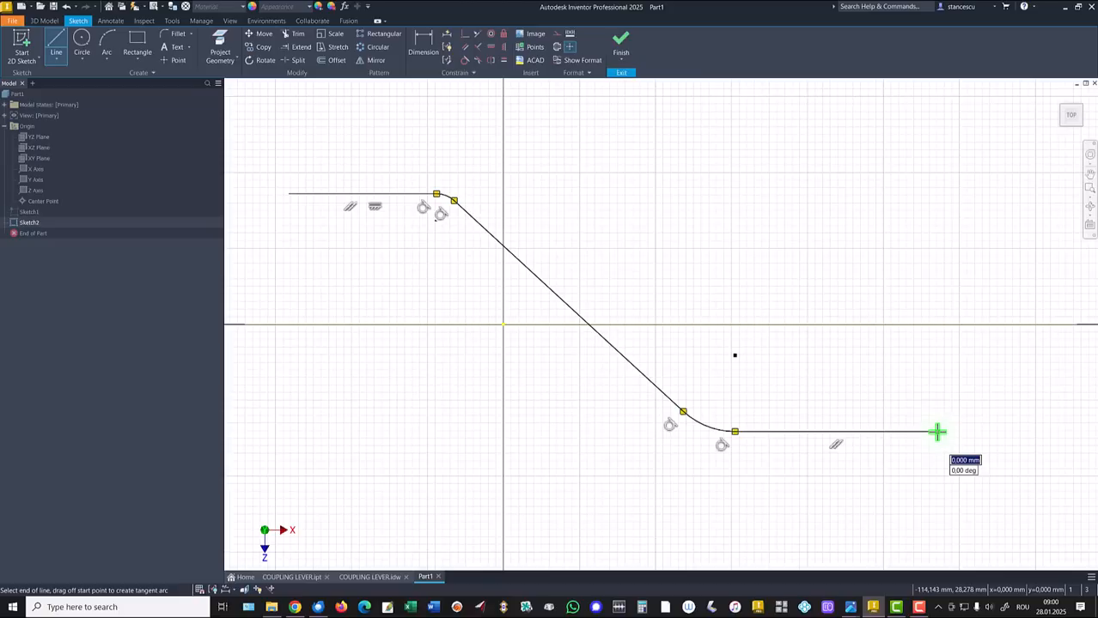
Round the right end, add the return edge, bends and top run, closing with a rounded left end
{"action": "left_click_drag", "start_coordinate": [936, 432], "coordinate": [907, 373]}
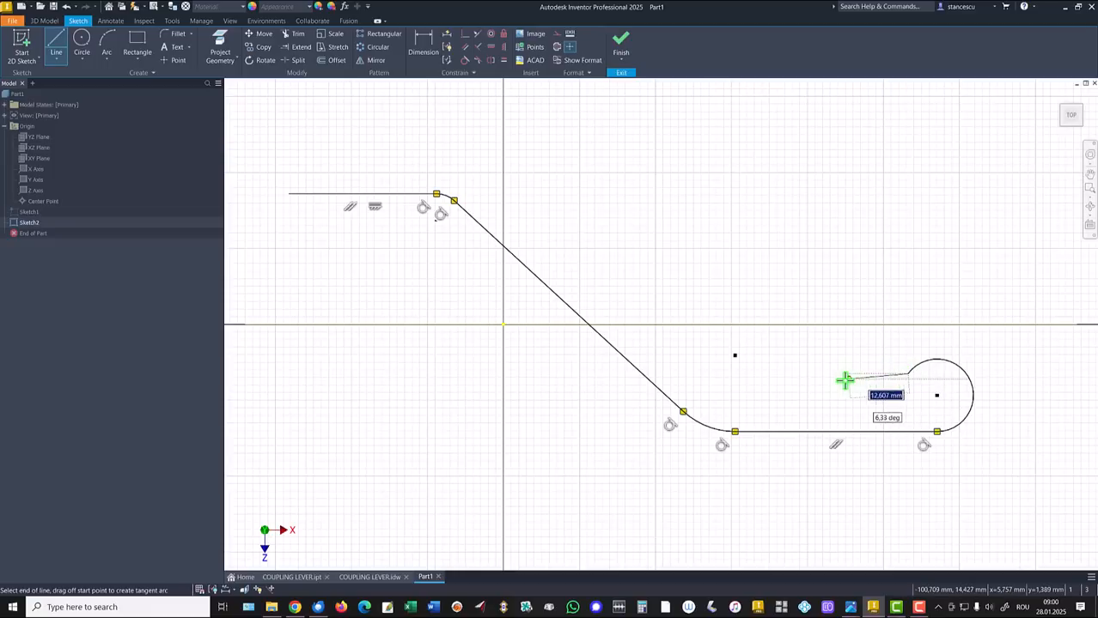
{"action": "left_click", "coordinate": [740, 374]}
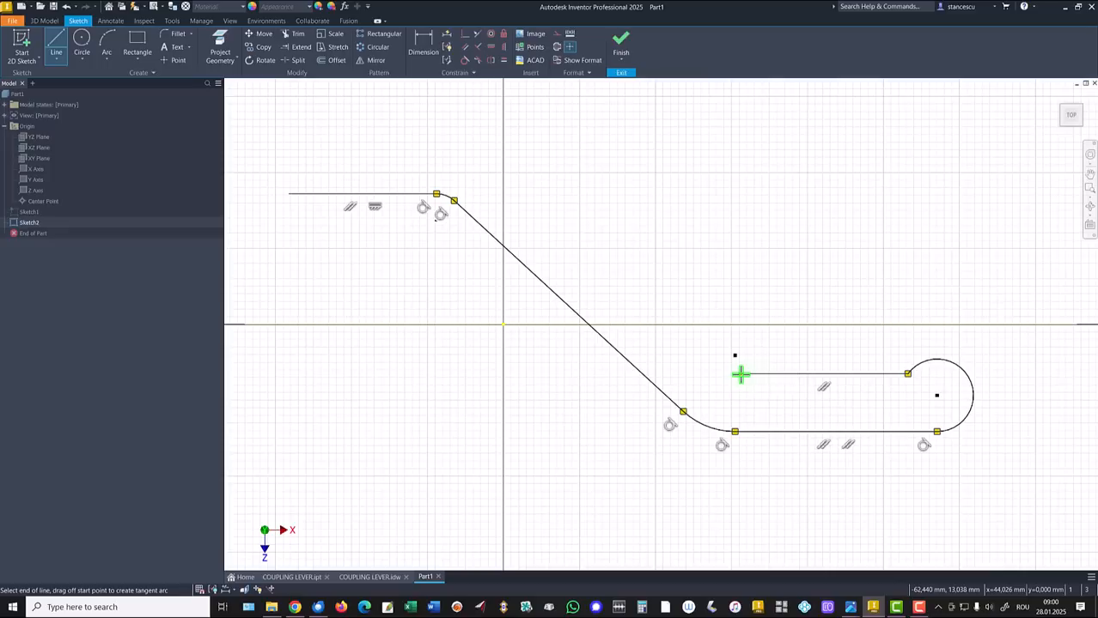
{"action": "left_click_drag", "start_coordinate": [740, 375], "coordinate": [718, 367]}
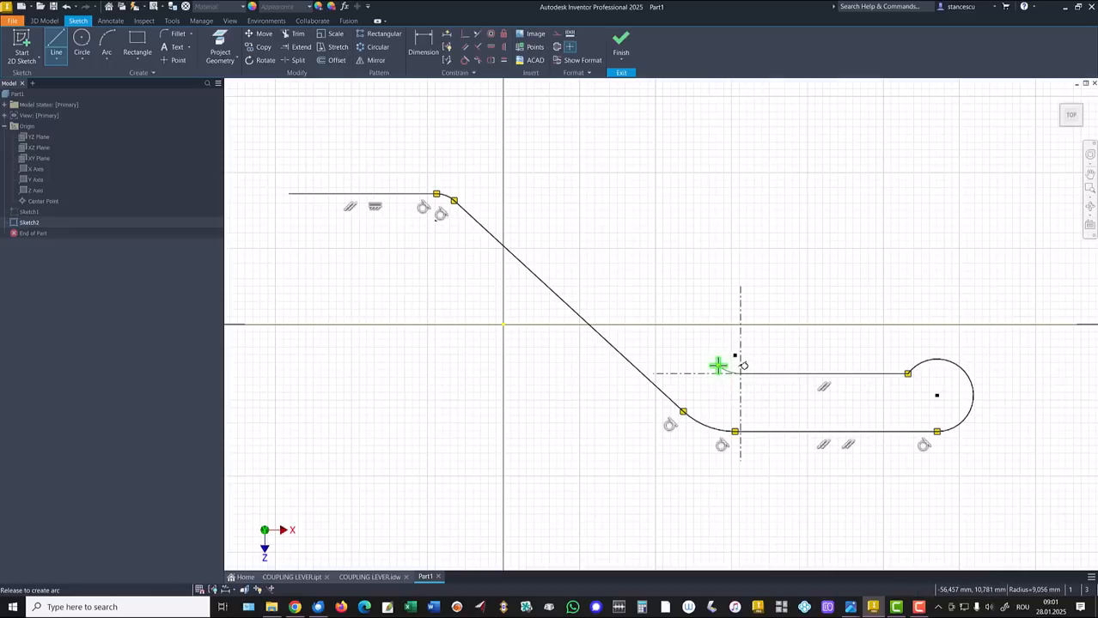
{"action": "left_click_drag", "start_coordinate": [718, 366], "coordinate": [718, 366]}
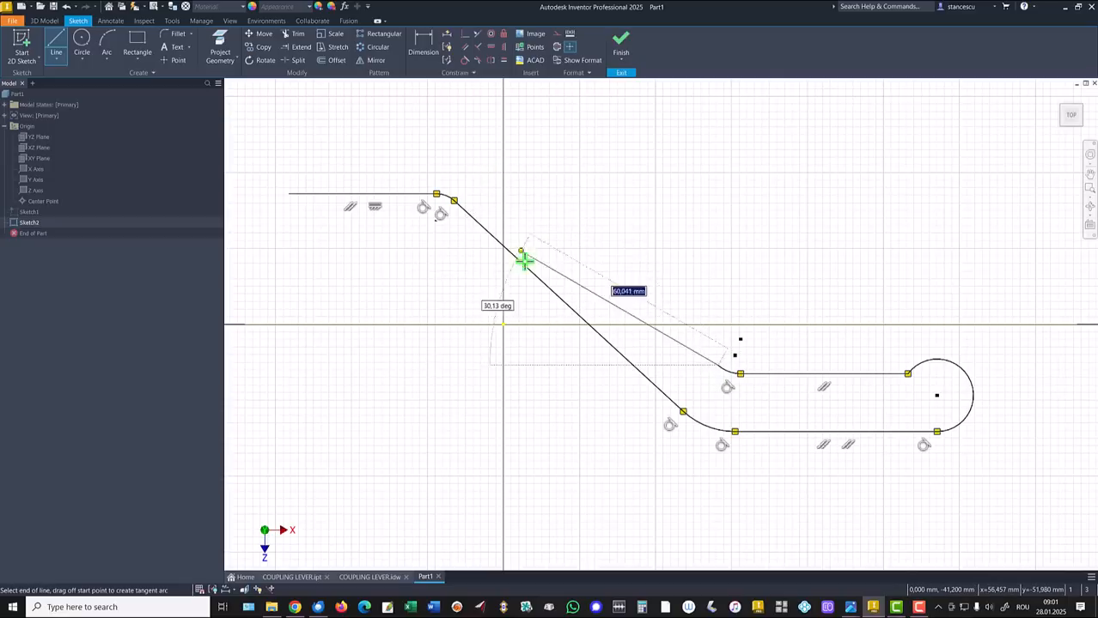
{"action": "left_click", "coordinate": [502, 166]}
{"action": "left_click_drag", "start_coordinate": [505, 162], "coordinate": [438, 146]}
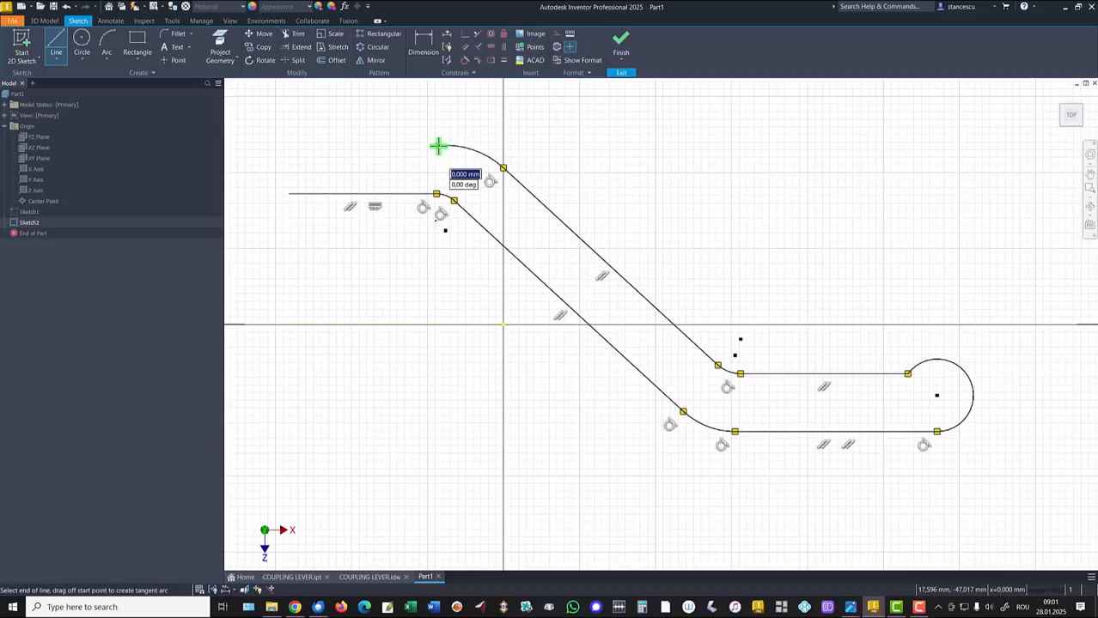
{"action": "left_click", "coordinate": [289, 146]}
{"action": "left_click_drag", "start_coordinate": [288, 146], "coordinate": [288, 195]}
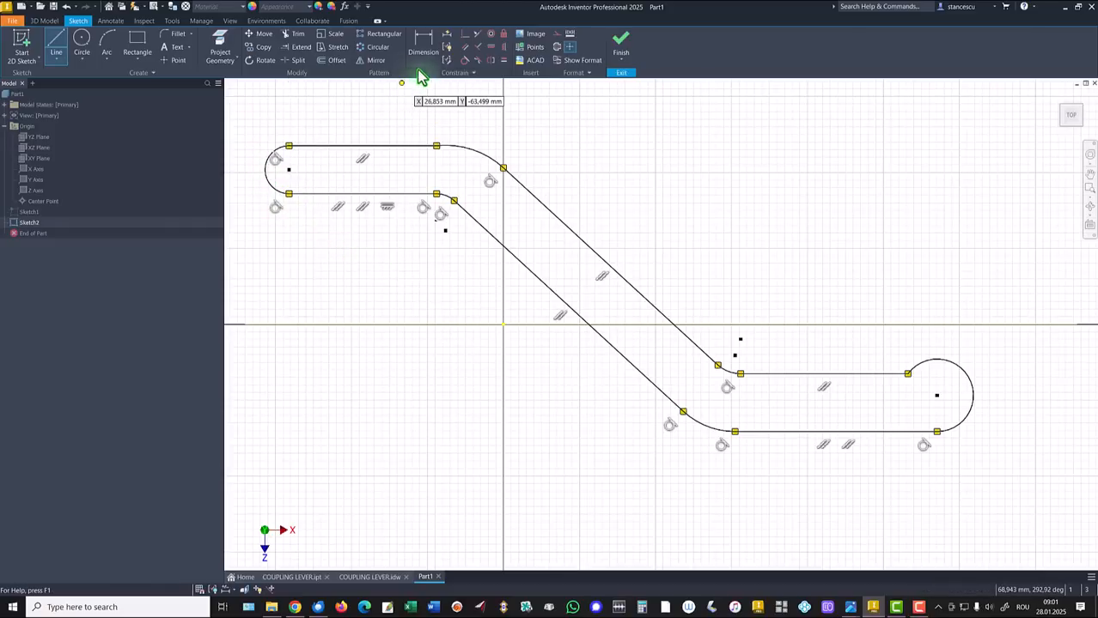
Add tangent, coincident arc-centre and vertical constraints to the S-arm outline
{"action": "left_click", "coordinate": [467, 56]}
{"action": "left_click", "coordinate": [429, 146]}
{"action": "left_click", "coordinate": [457, 153]}
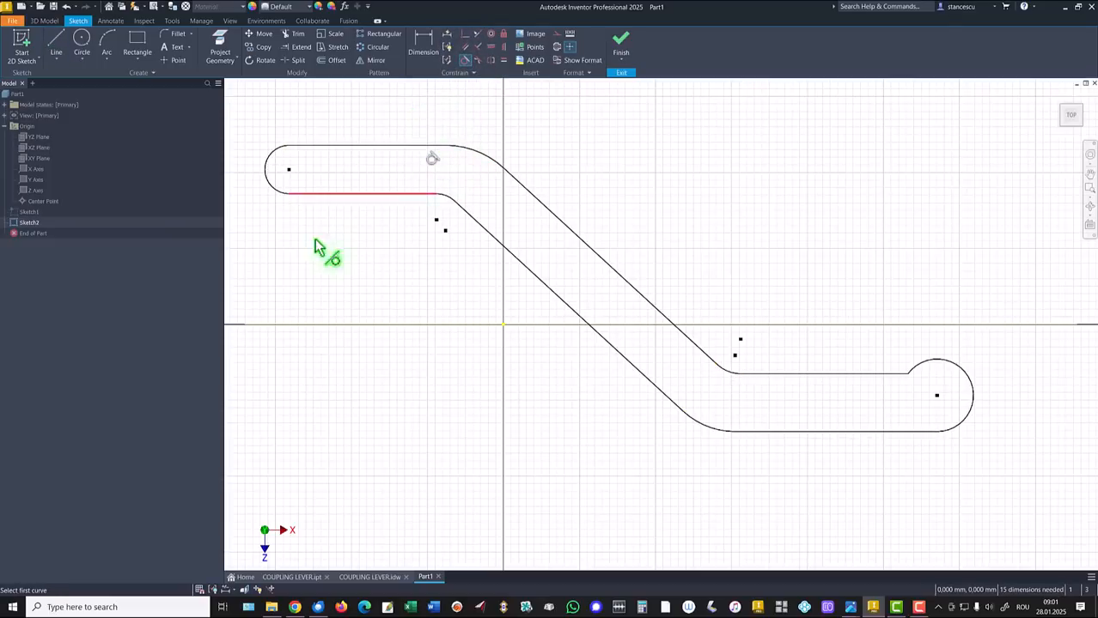
{"action": "left_click", "coordinate": [466, 35]}
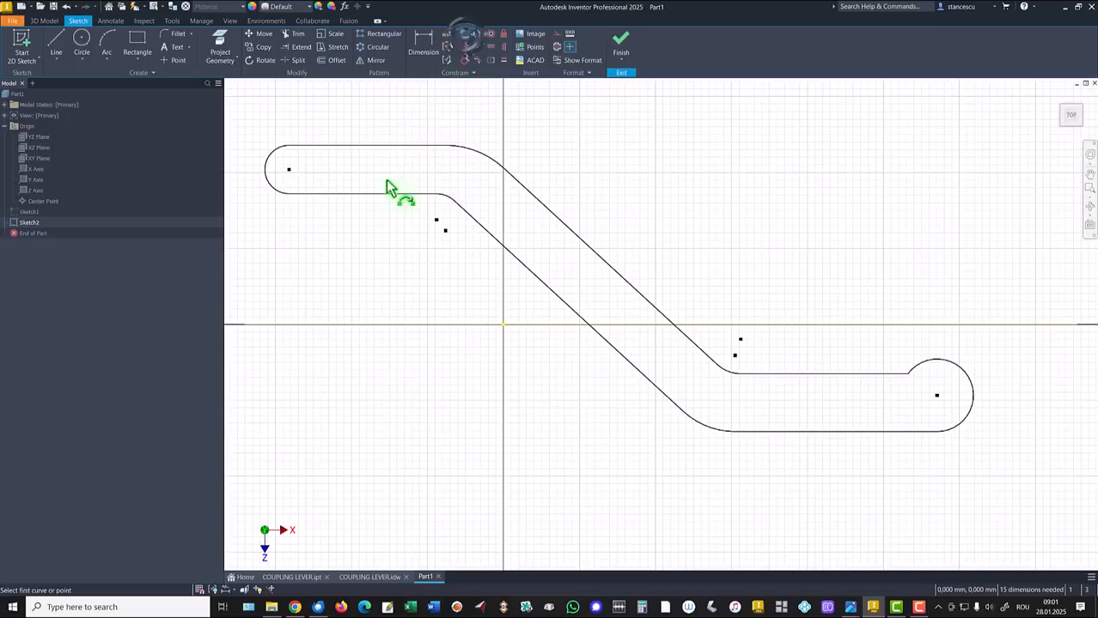
{"action": "left_click", "coordinate": [436, 220]}
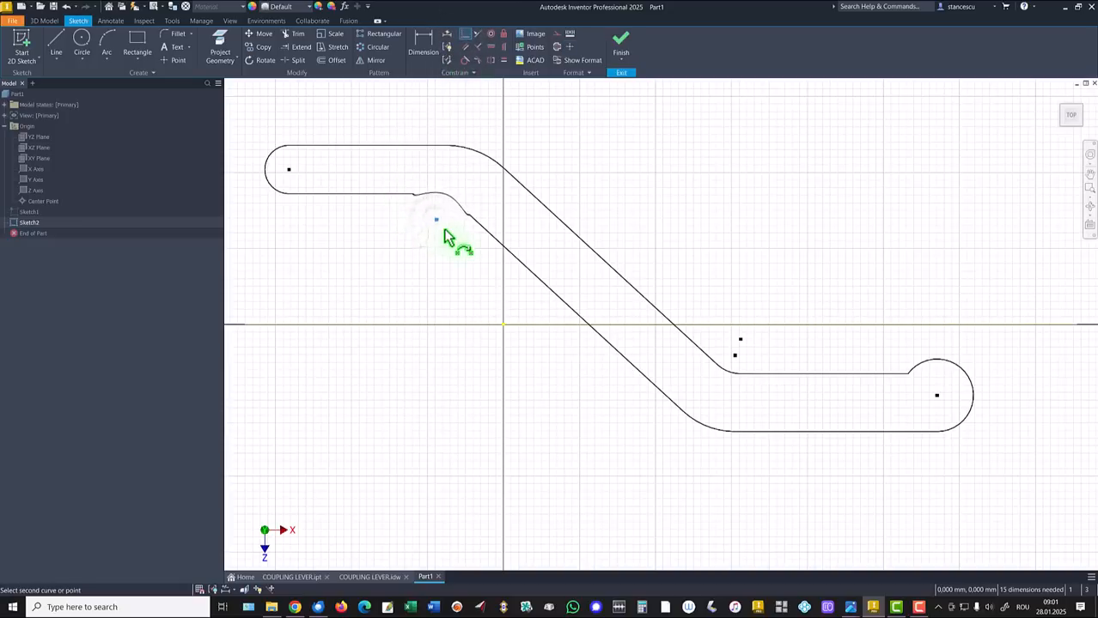
{"action": "left_click", "coordinate": [445, 230]}
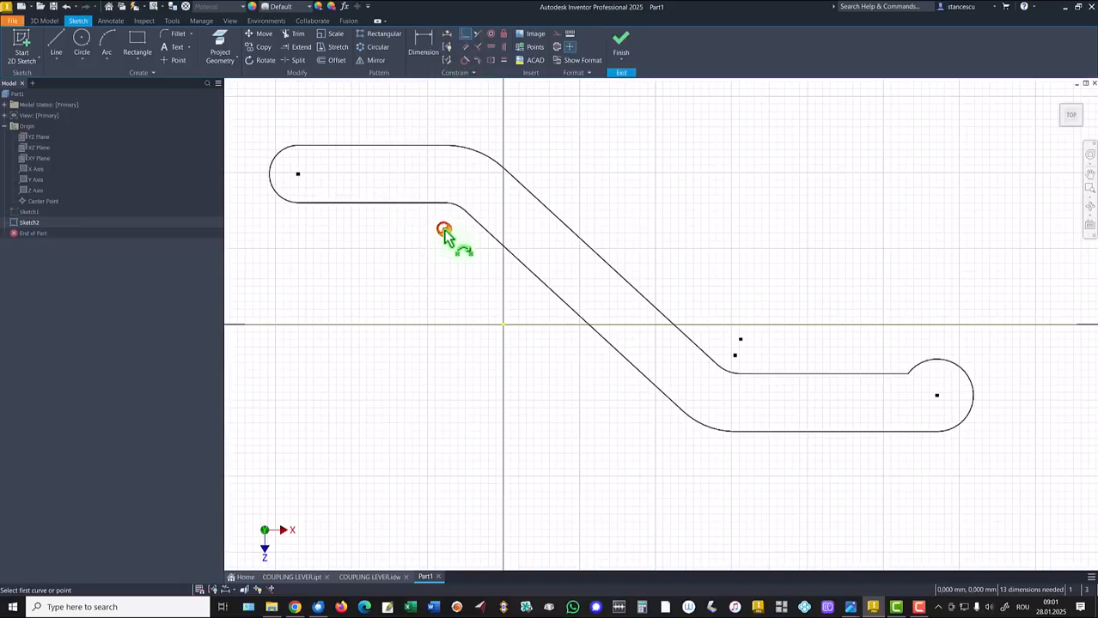
{"action": "left_click", "coordinate": [736, 359]}
{"action": "left_click", "coordinate": [740, 340]}
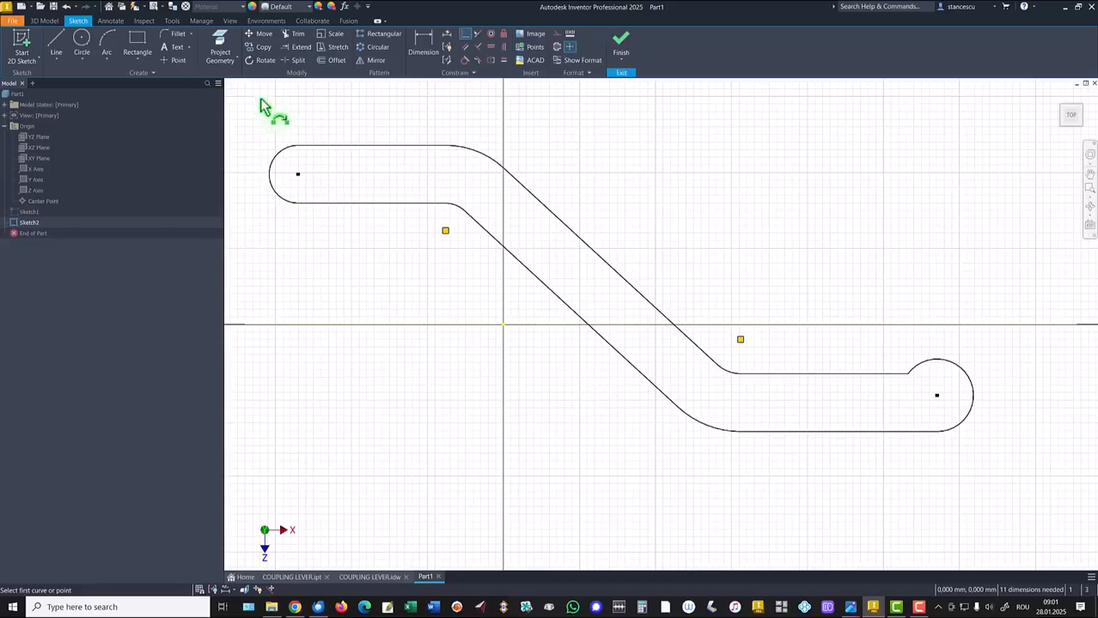
{"action": "left_click", "coordinate": [506, 48]}
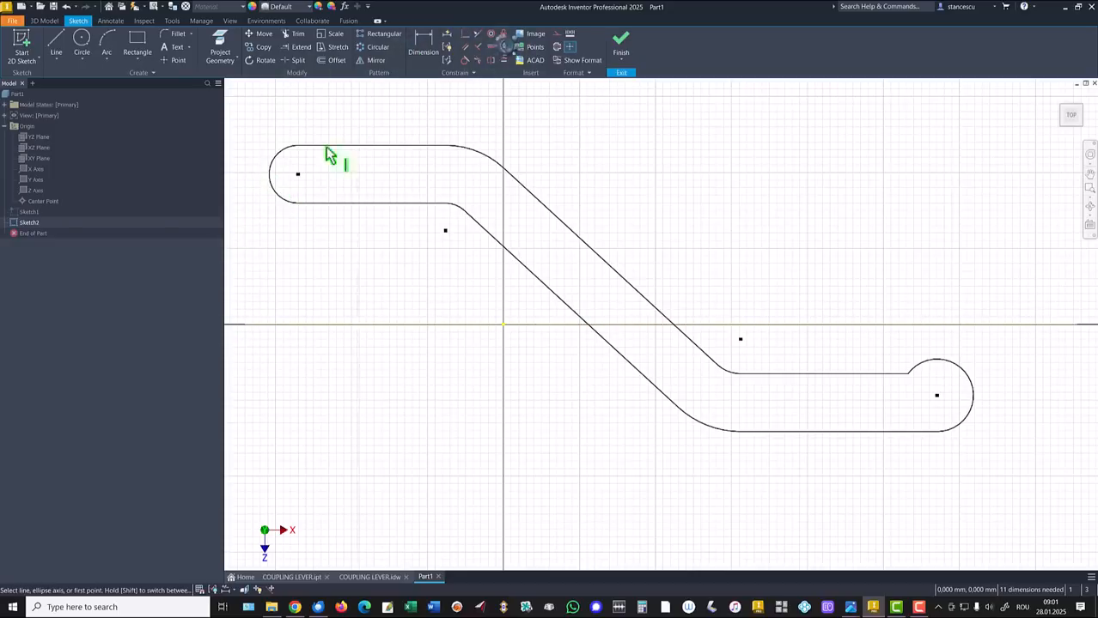
{"action": "left_click", "coordinate": [269, 173]}
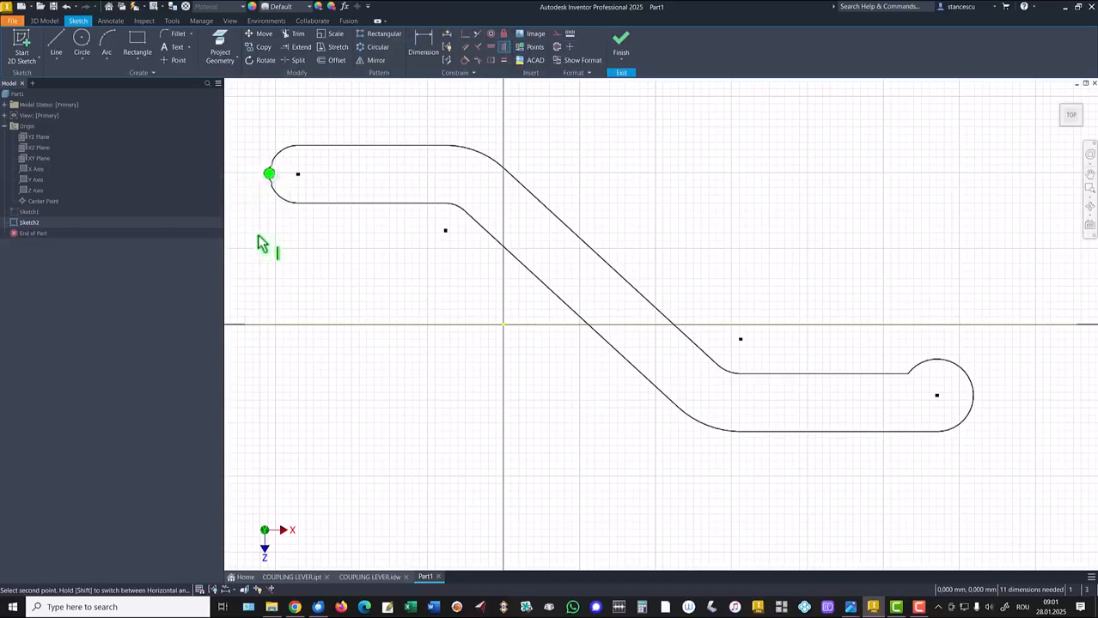
{"action": "left_click", "coordinate": [243, 327]}
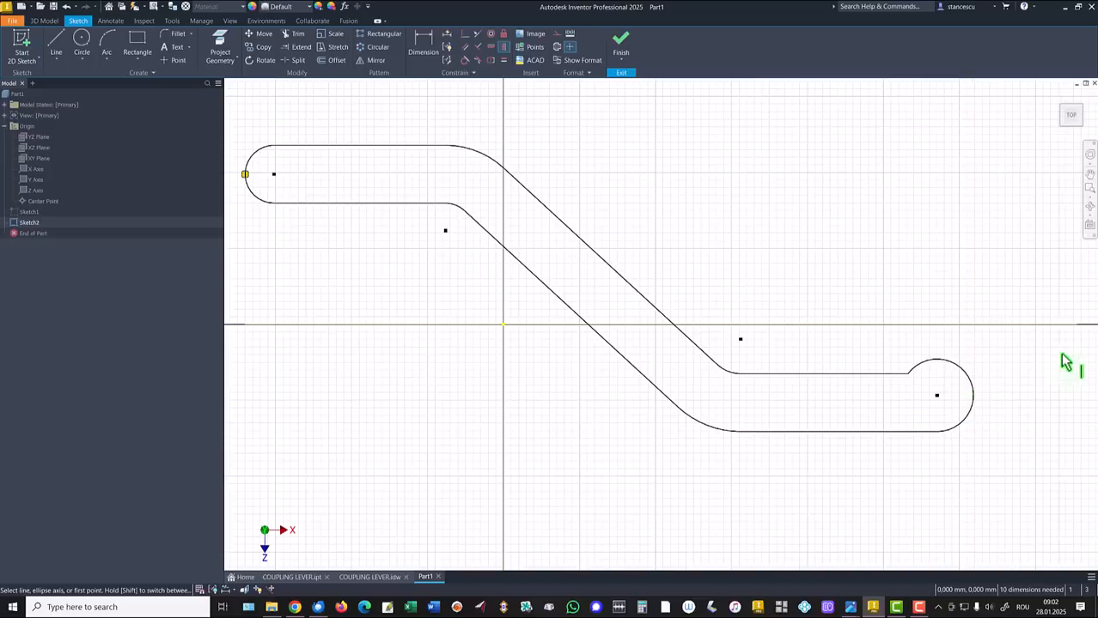
Draw a vertical line from the horizontal axis, make it tangent to the right arc, and trim it
{"action": "left_click", "coordinate": [57, 40]}
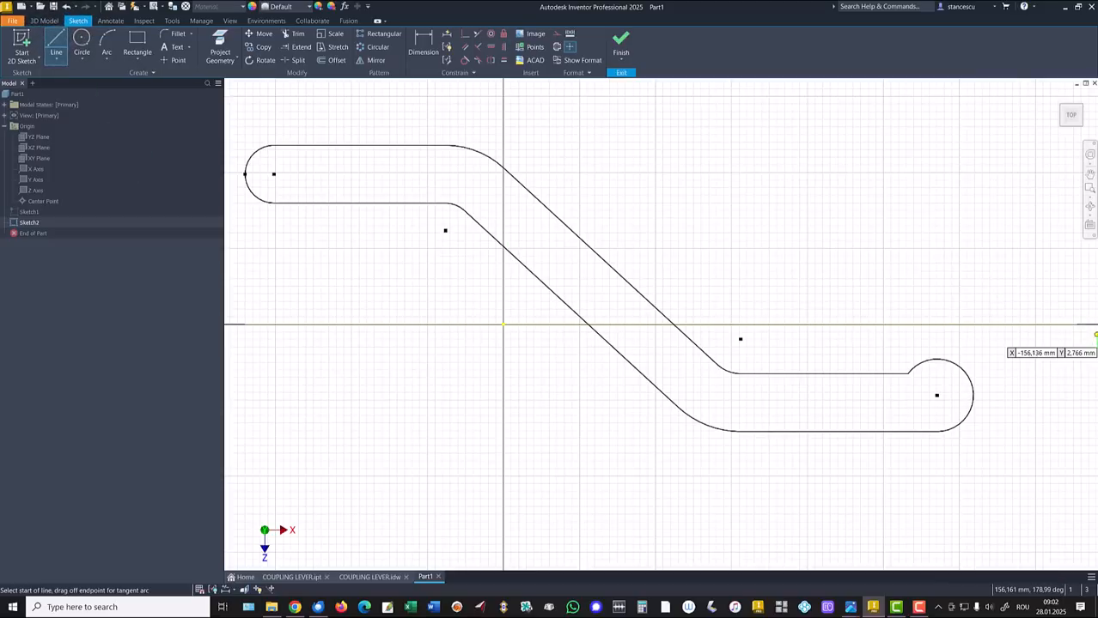
{"action": "left_click", "coordinate": [1076, 326]}
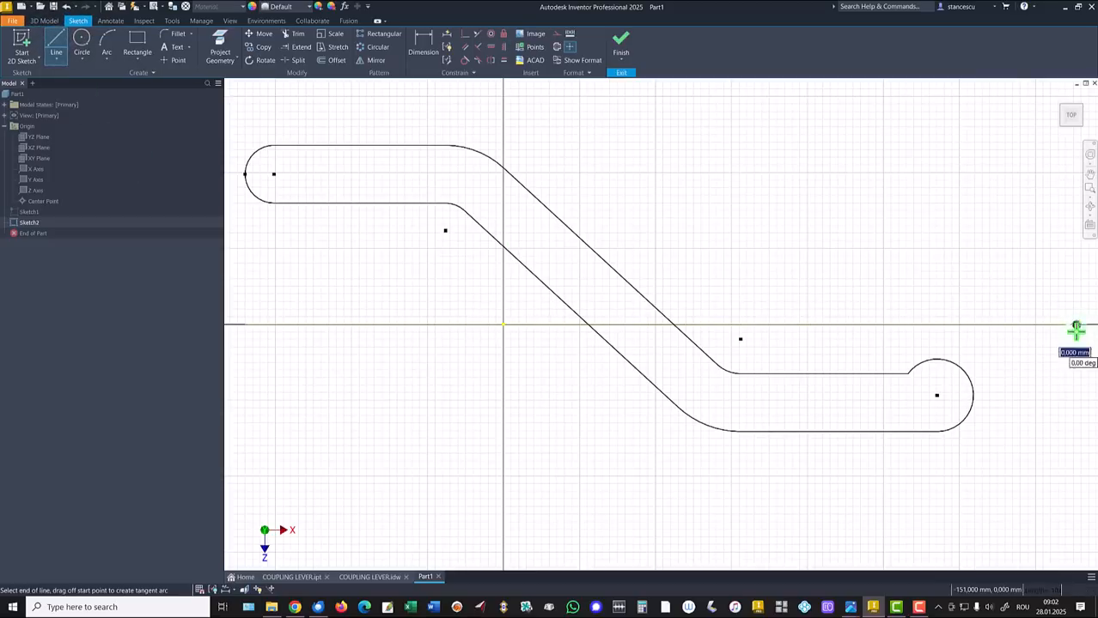
{"action": "left_click", "coordinate": [1078, 448]}
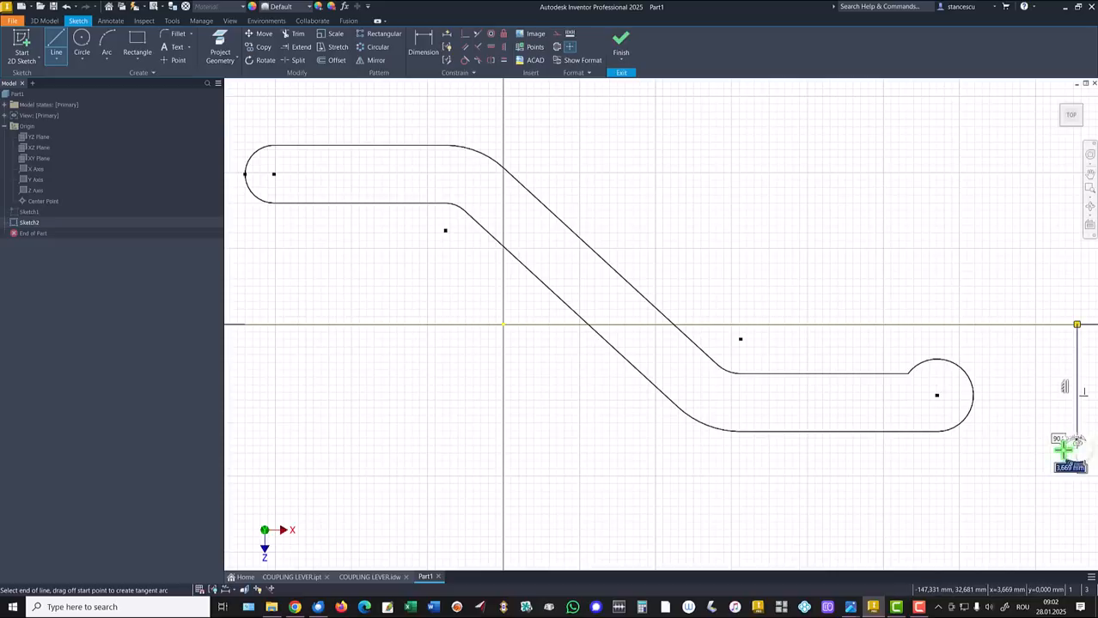
{"action": "key", "text": "Escape"}
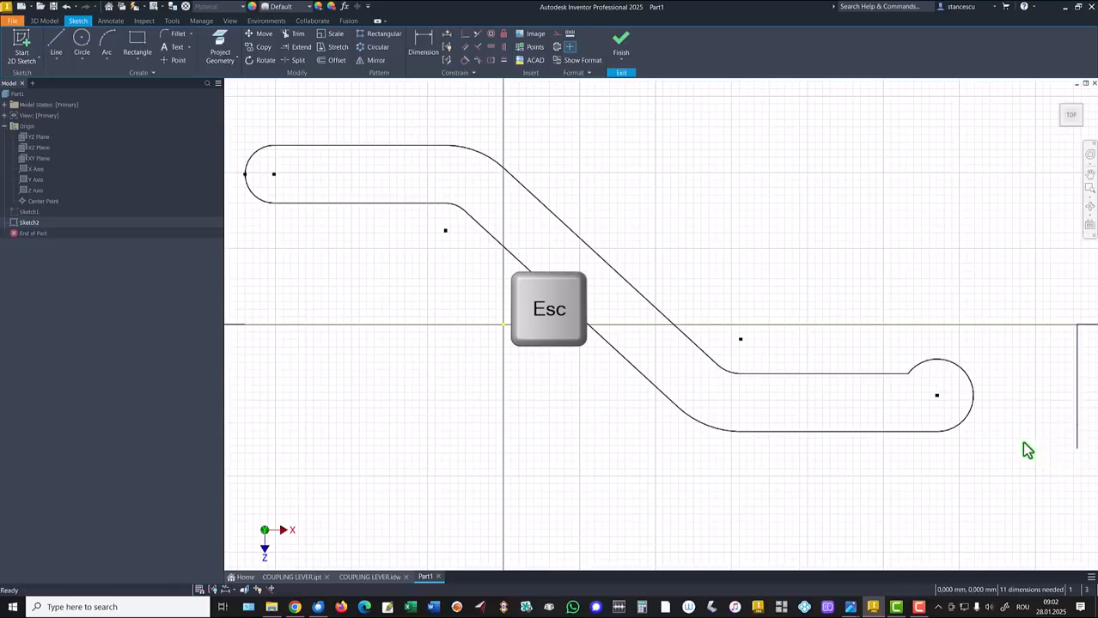
{"action": "left_click", "coordinate": [465, 60]}
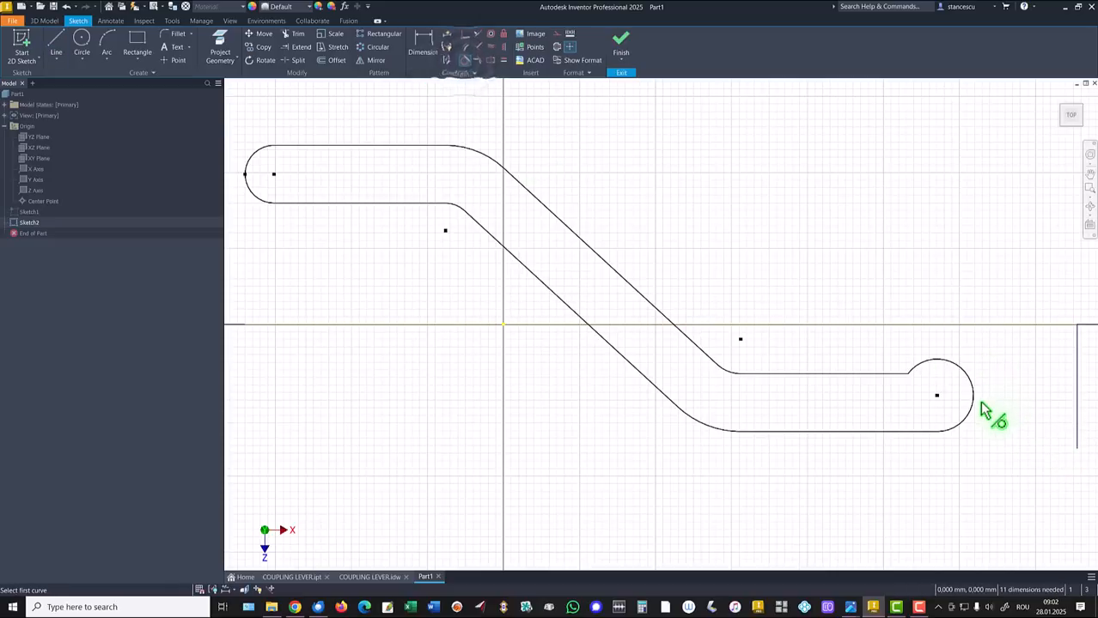
{"action": "left_click", "coordinate": [972, 403]}
{"action": "left_click", "coordinate": [1077, 394]}
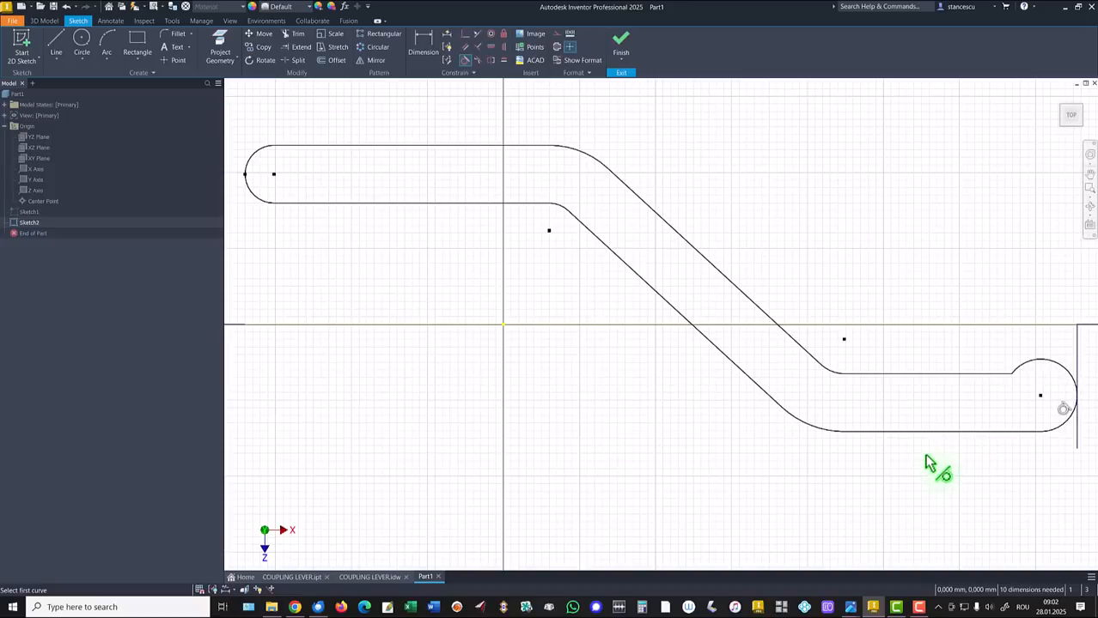
{"action": "key", "text": "Escape"}
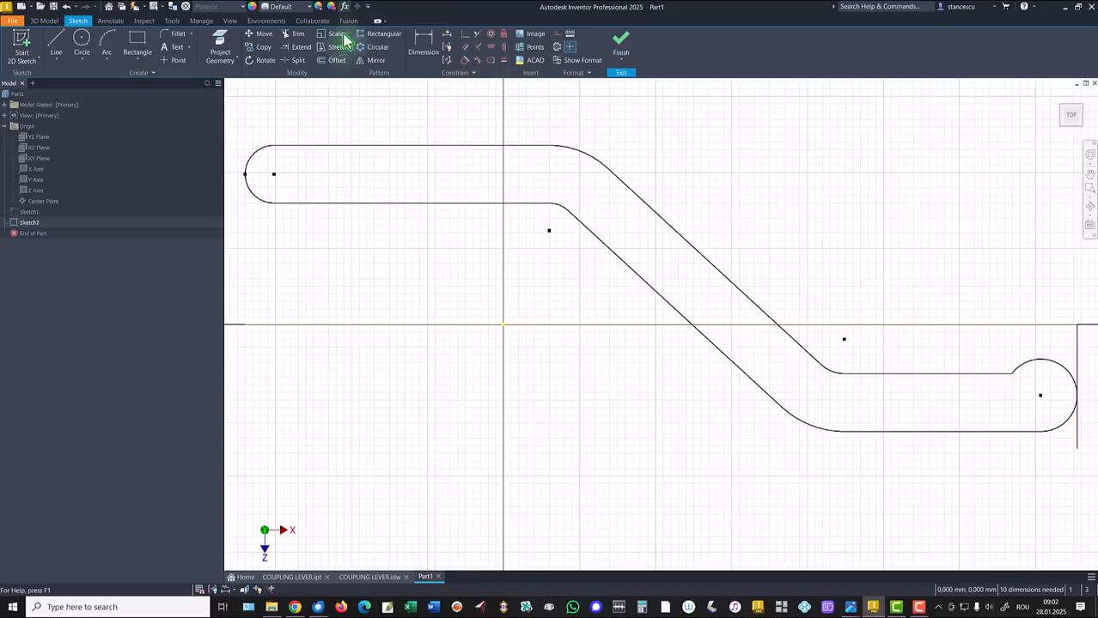
{"action": "left_click", "coordinate": [293, 40]}
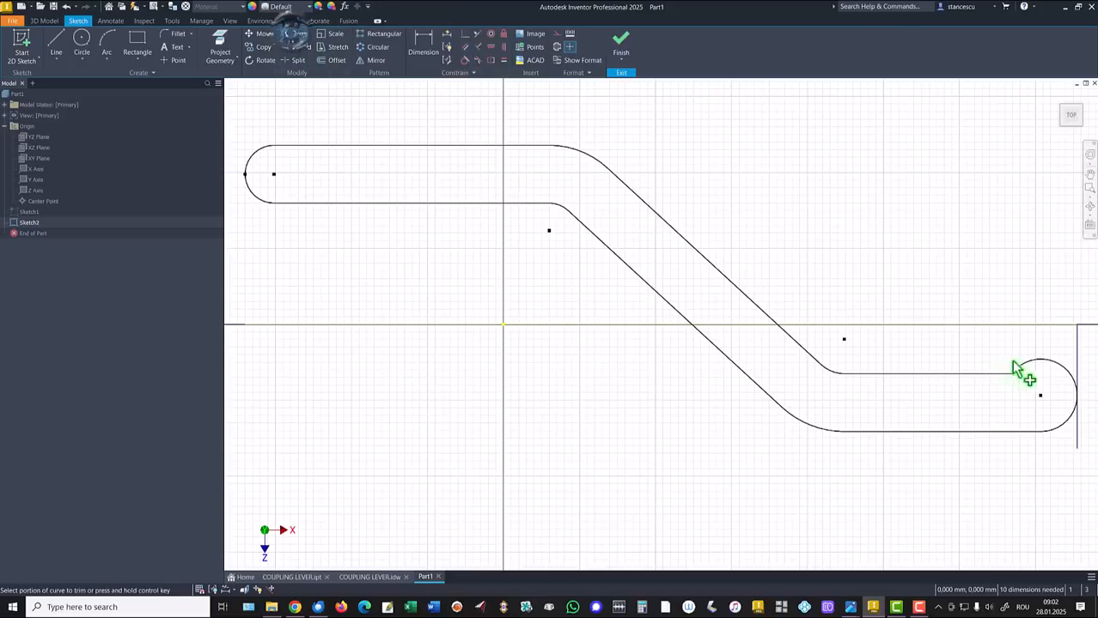
{"action": "left_click", "coordinate": [1079, 437]}
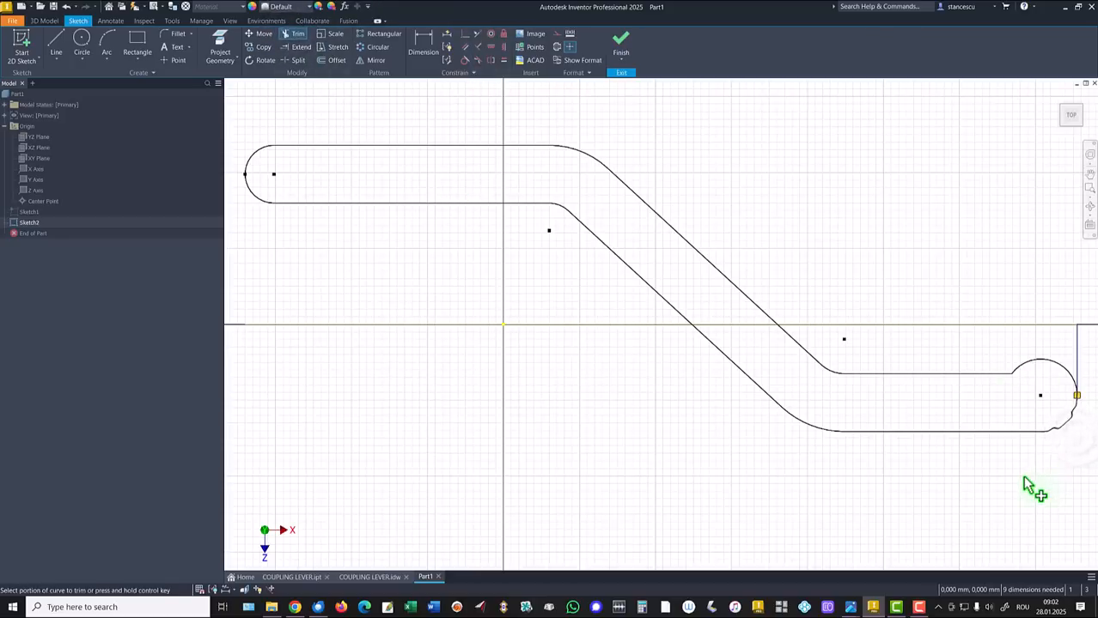
{"action": "key", "text": "Escape"}
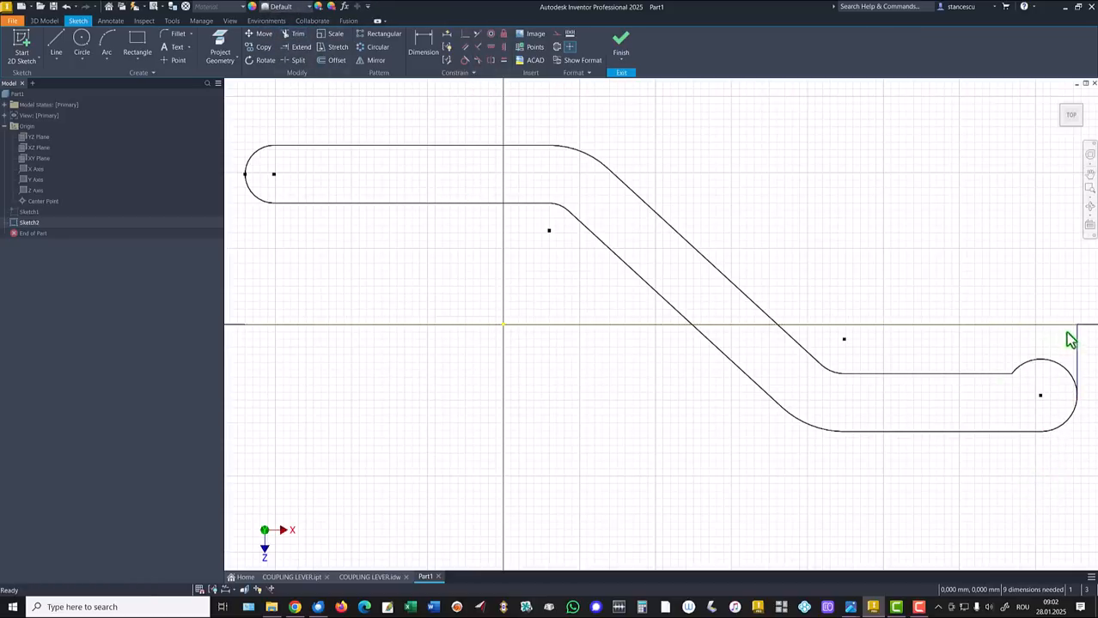
Convert the short right vertical line to a centerline and make the small right arc tangent
{"action": "left_click", "coordinate": [1074, 350]}
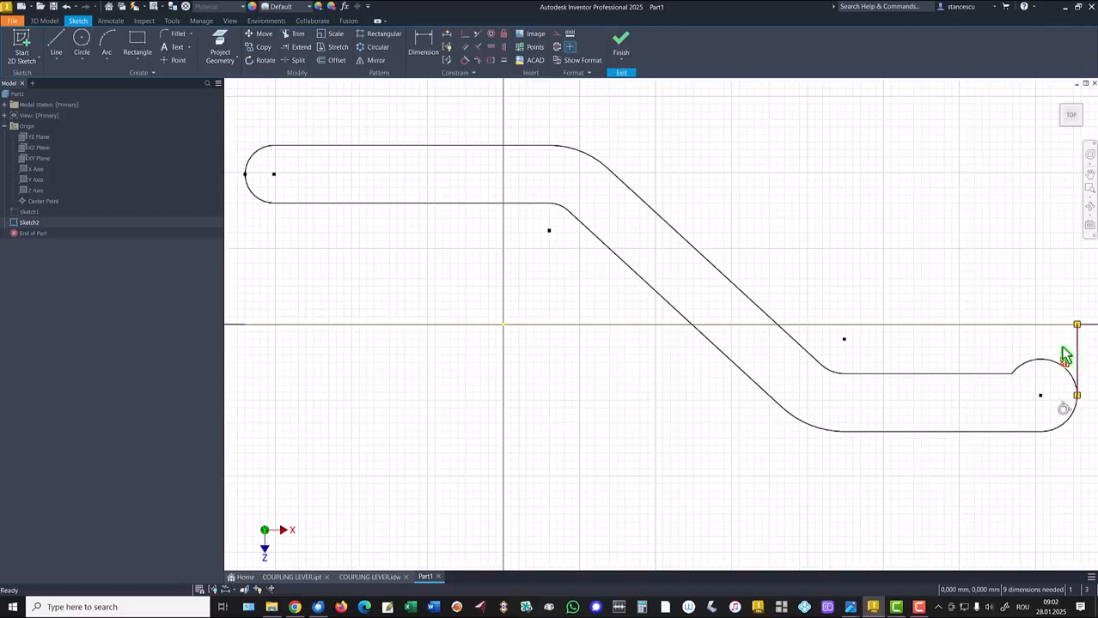
{"action": "right_click", "coordinate": [1066, 347]}
{"action": "left_click", "coordinate": [1017, 376]}
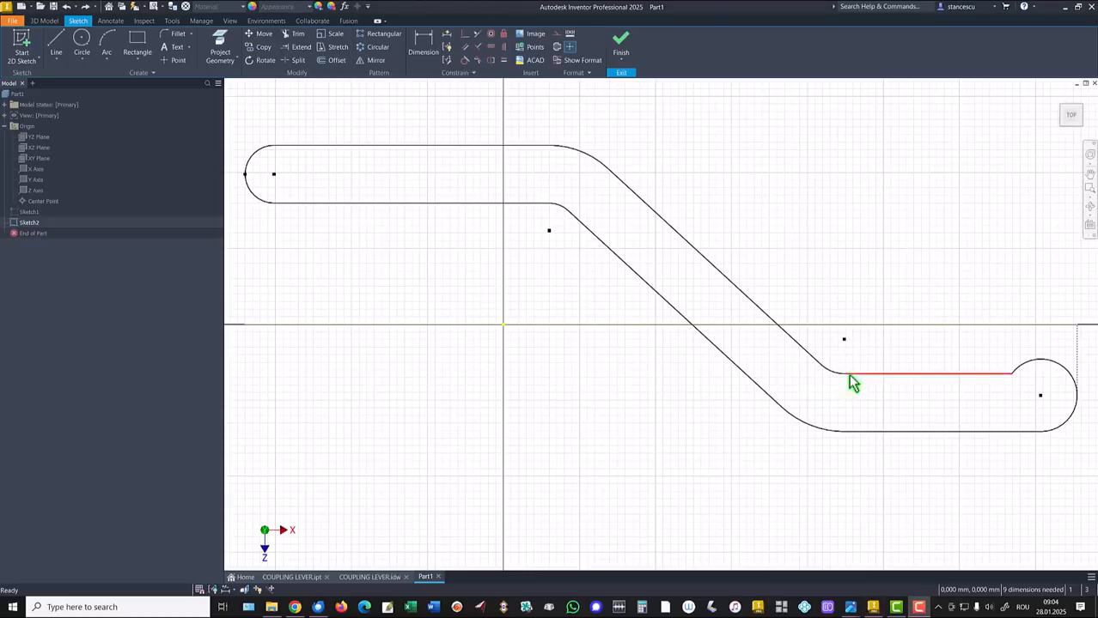
{"action": "left_click", "coordinate": [464, 61]}
{"action": "left_click", "coordinate": [827, 369]}
{"action": "left_click", "coordinate": [815, 359]}
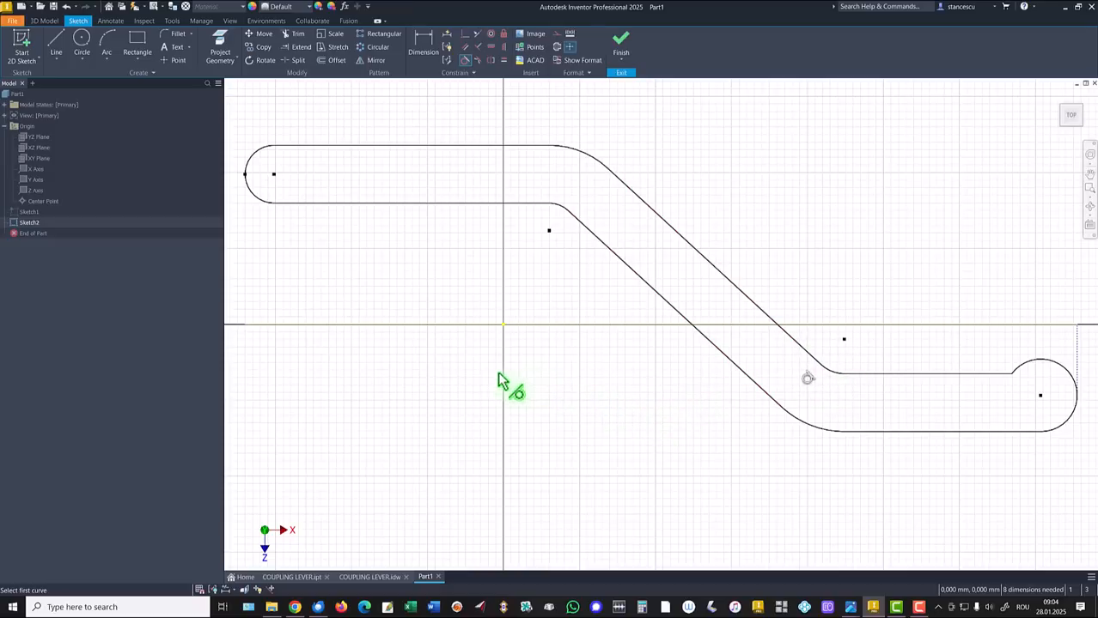
{"action": "left_click", "coordinate": [422, 43]}
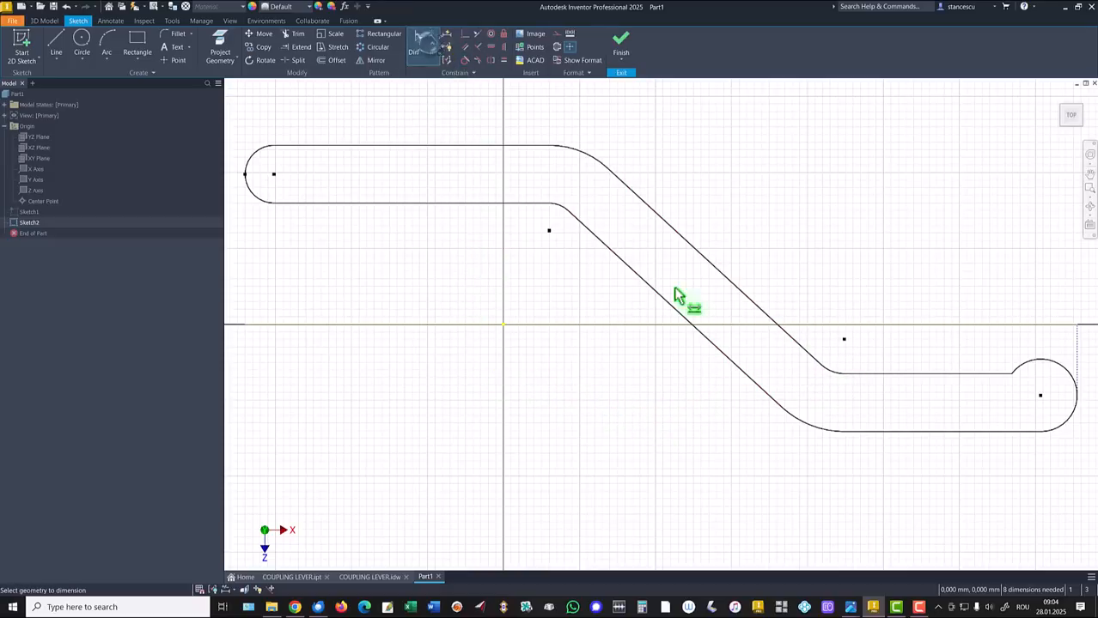
Dimension the right end arc to R13 and the left end arc to R11
{"action": "left_click", "coordinate": [1053, 361]}
{"action": "left_click", "coordinate": [1057, 346]}
{"action": "type", "text": "13"}
{"action": "key", "text": "Return"}
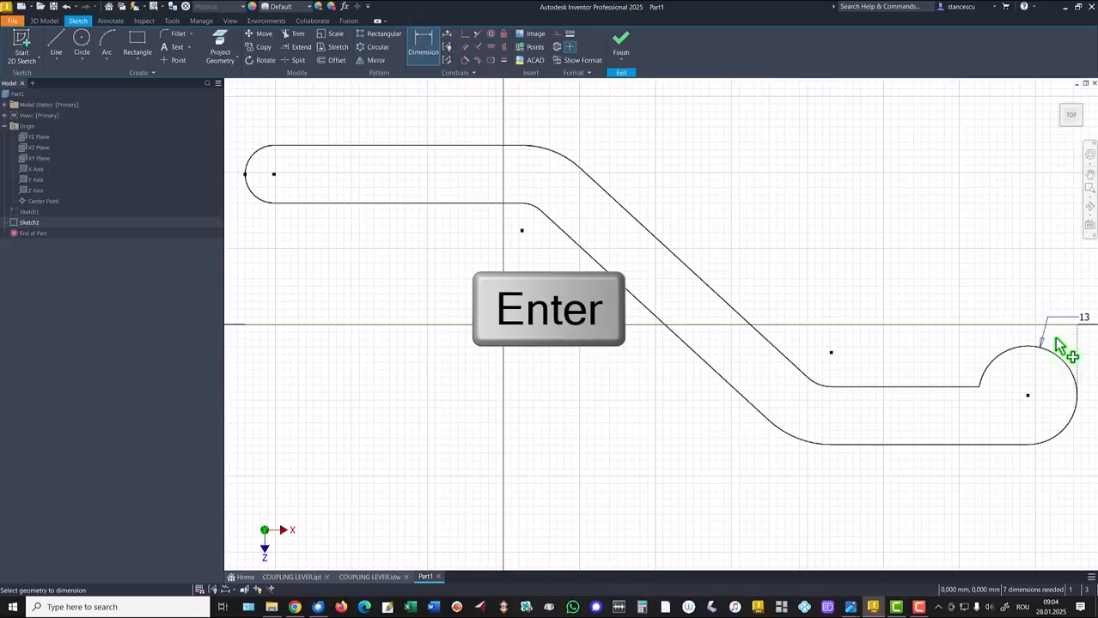
{"action": "left_click", "coordinate": [257, 159]}
{"action": "left_click", "coordinate": [255, 140]}
{"action": "type", "text": "11"}
{"action": "key", "text": "Return"}
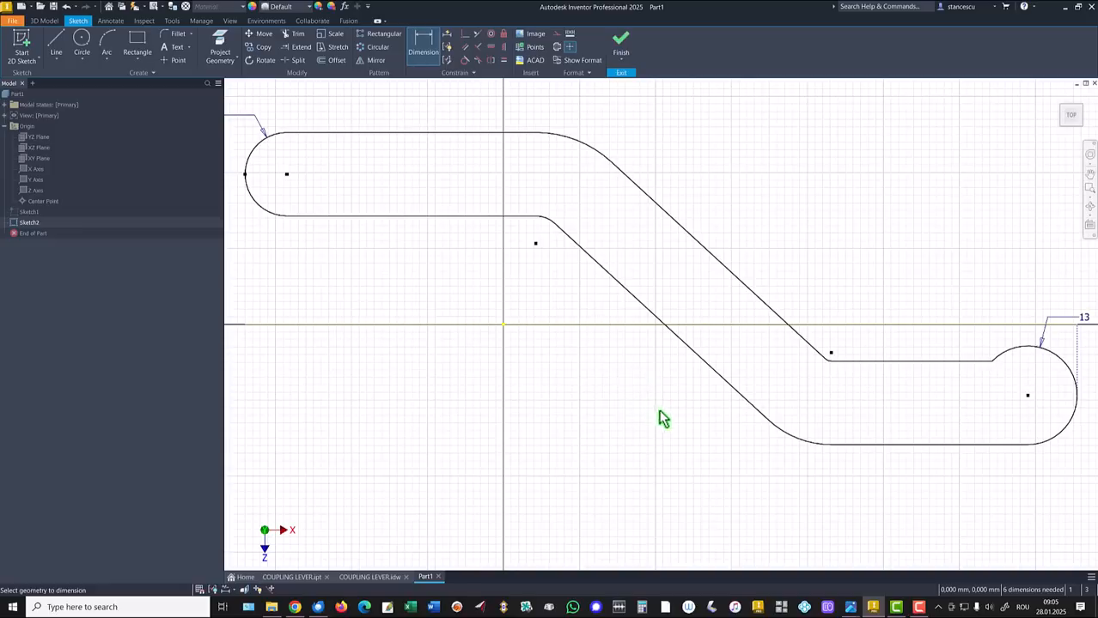
Set both the upper and lower bend arcs to radius 28
{"action": "left_click", "coordinate": [592, 135]}
{"action": "left_click", "coordinate": [597, 121]}
{"action": "type", "text": "28"}
{"action": "key", "text": "Return"}
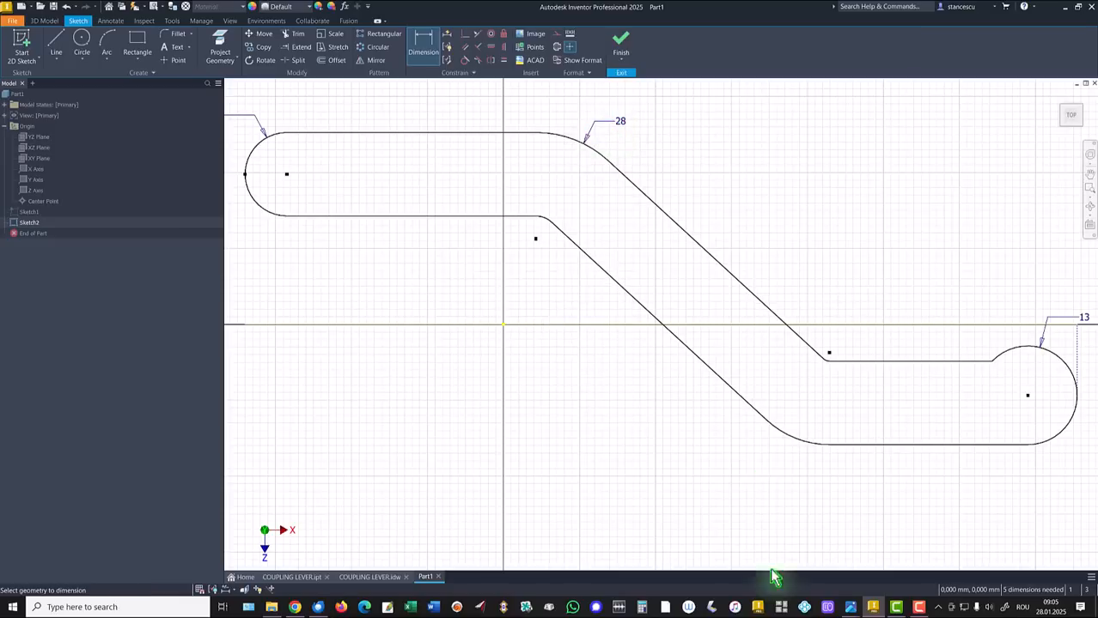
{"action": "left_click", "coordinate": [787, 436]}
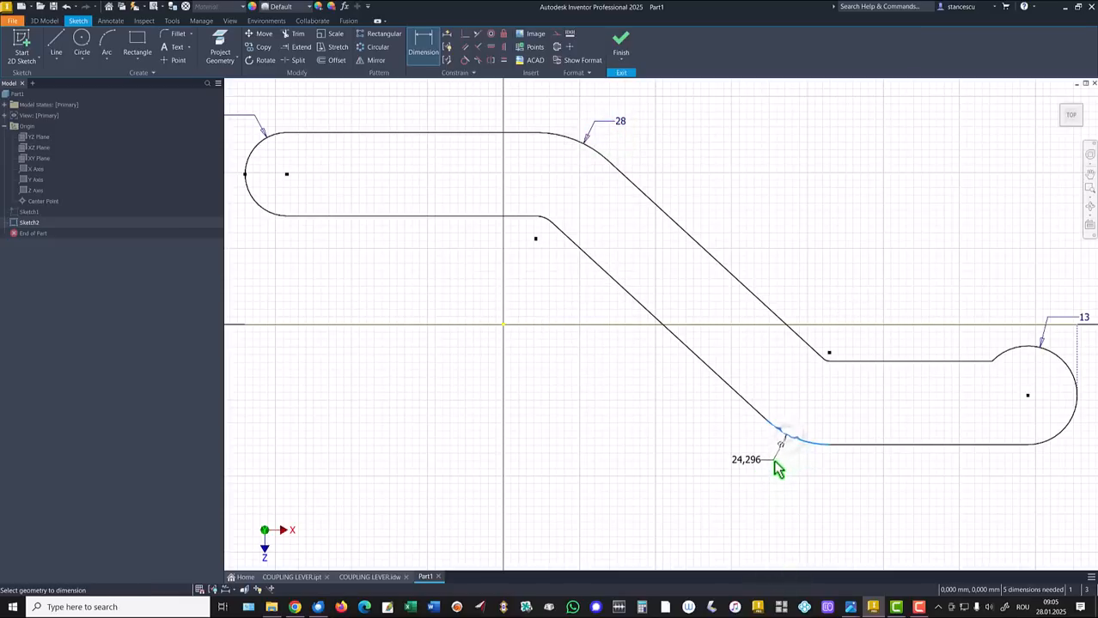
{"action": "left_click", "coordinate": [774, 462]}
{"action": "type", "text": "28"}
{"action": "key", "text": "Return"}
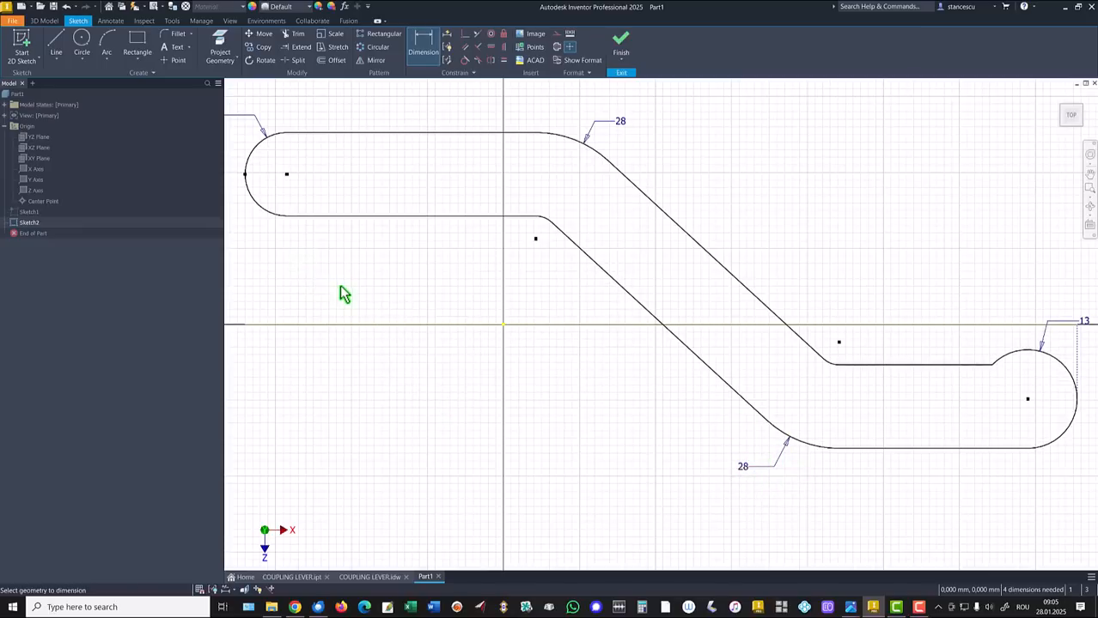
Dimension the horizontal distance from the left arc centre to 70 and the middle span to 80
{"action": "scroll", "coordinate": [339, 287], "scroll_direction": "up", "scroll_amount": 2}
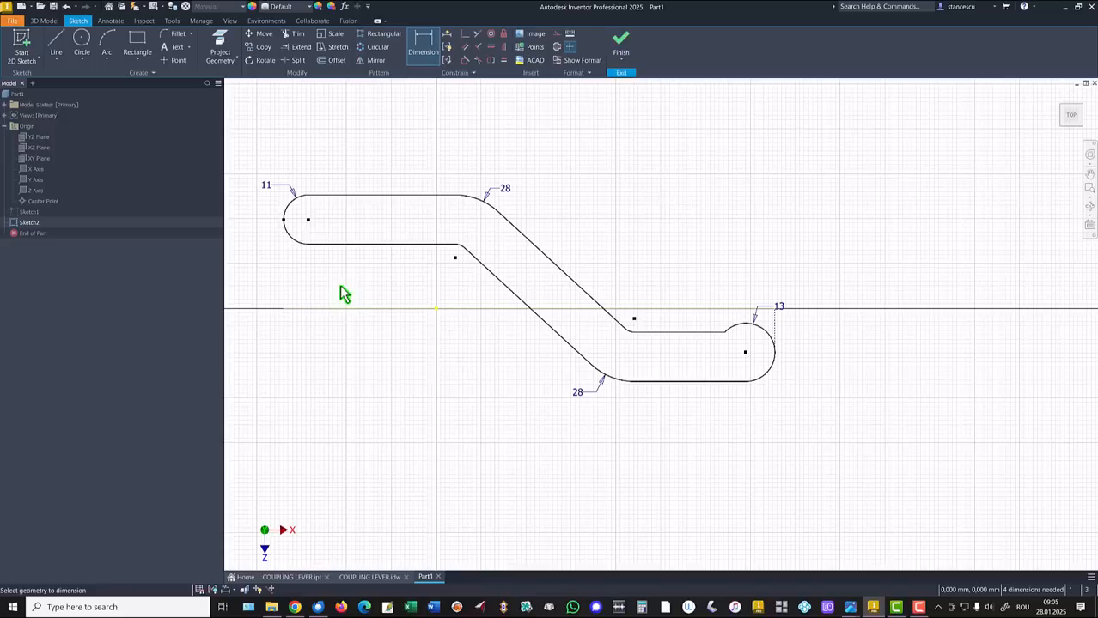
{"action": "left_click", "coordinate": [307, 220]}
{"action": "left_click", "coordinate": [453, 249]}
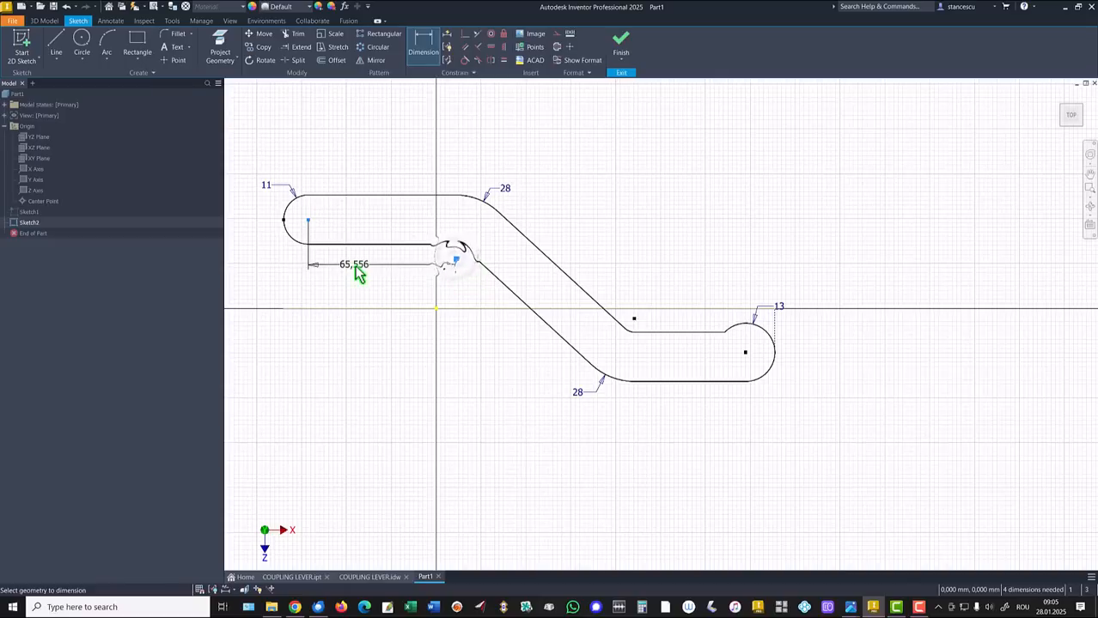
{"action": "left_click", "coordinate": [359, 272]}
{"action": "type", "text": "78"}
{"action": "key", "text": "Return"}
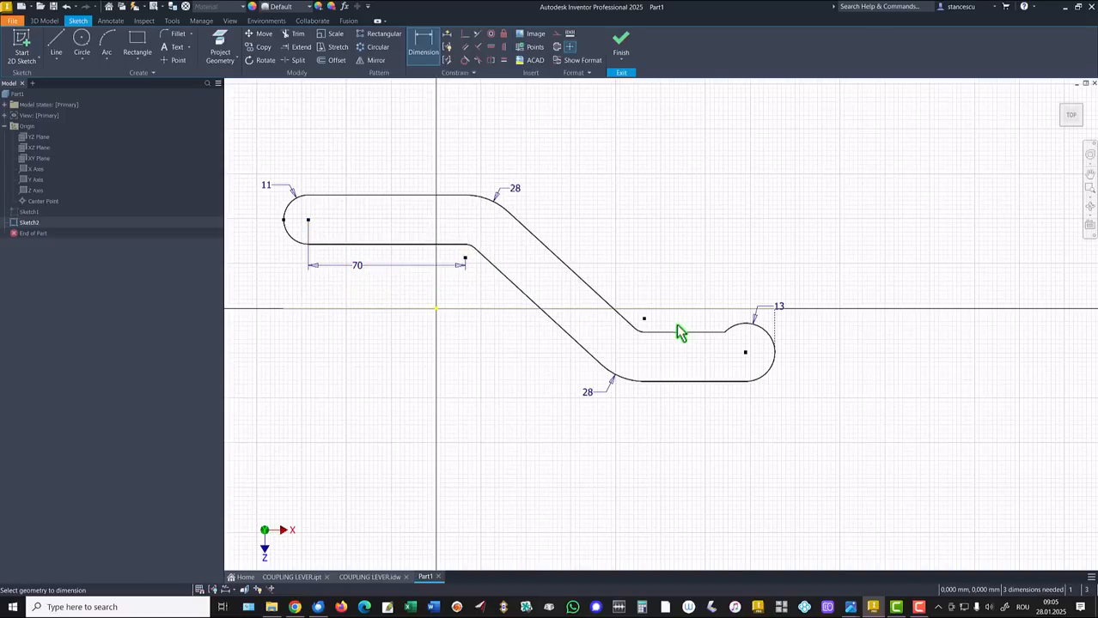
{"action": "left_click", "coordinate": [644, 318]}
{"action": "left_click", "coordinate": [465, 258]}
{"action": "left_click", "coordinate": [577, 235]}
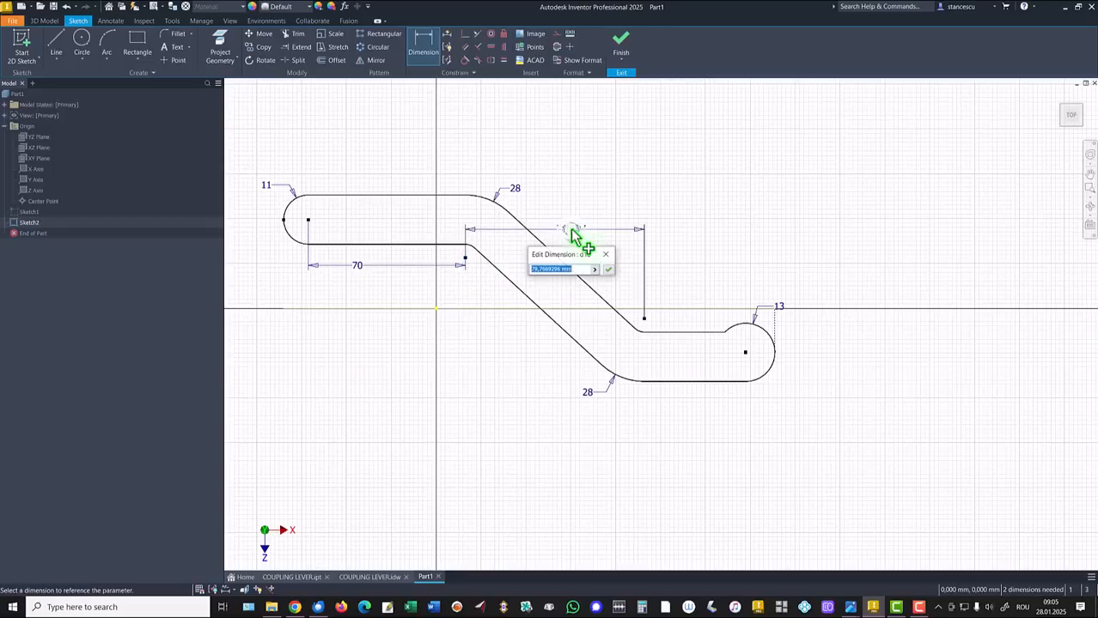
{"action": "type", "text": "80"}
{"action": "key", "text": "Return"}
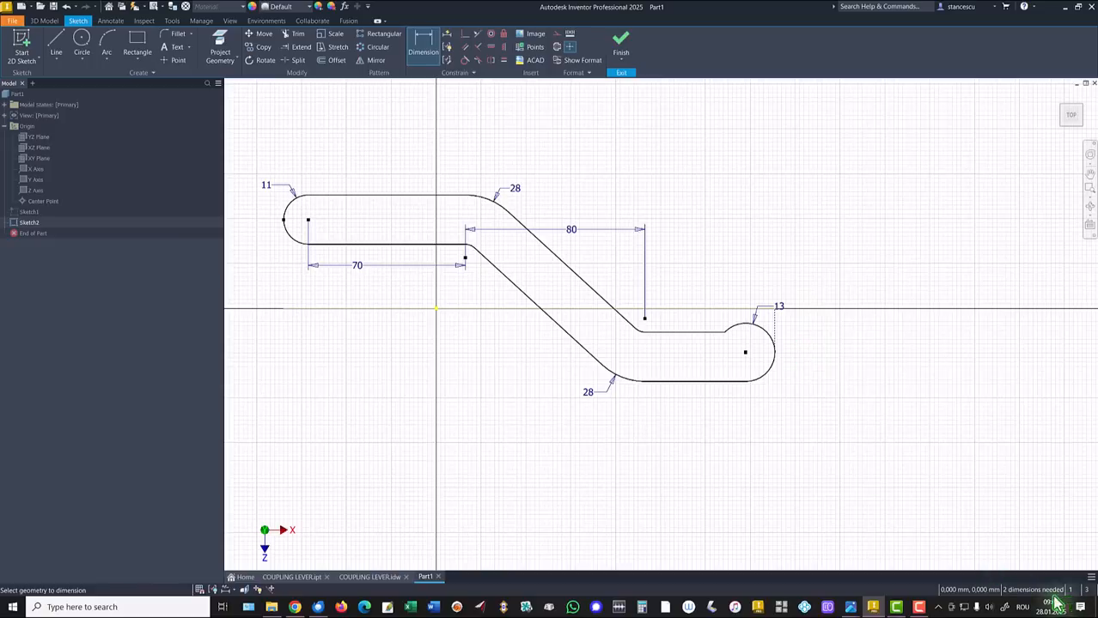
Set the arm's overall height to 86 mm
{"action": "left_click", "coordinate": [445, 198]}
{"action": "left_click", "coordinate": [708, 382]}
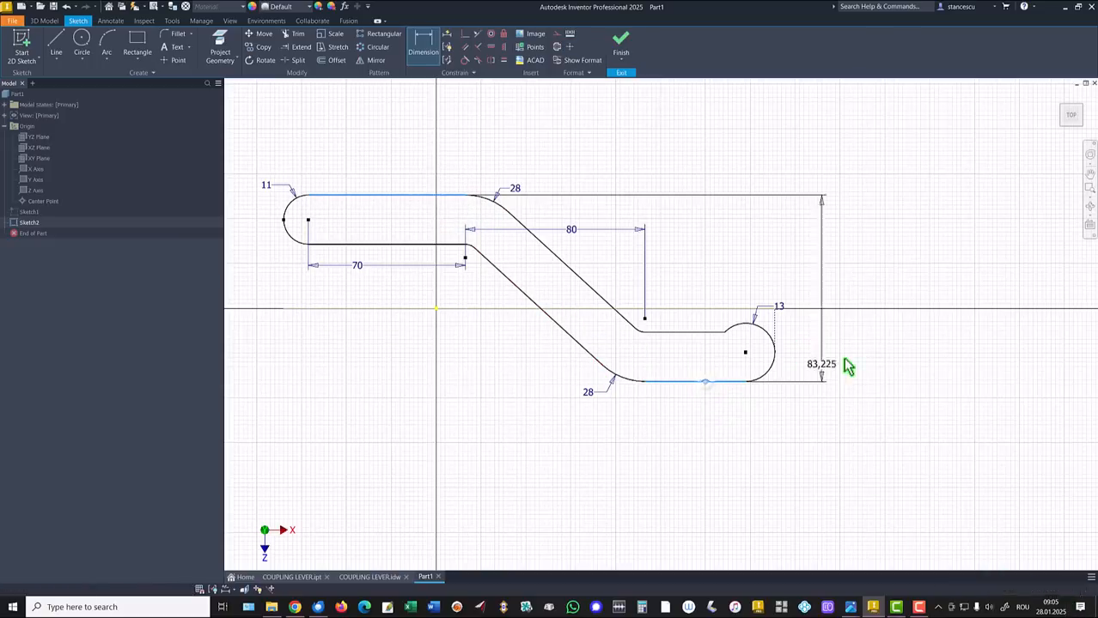
{"action": "left_click", "coordinate": [815, 266]}
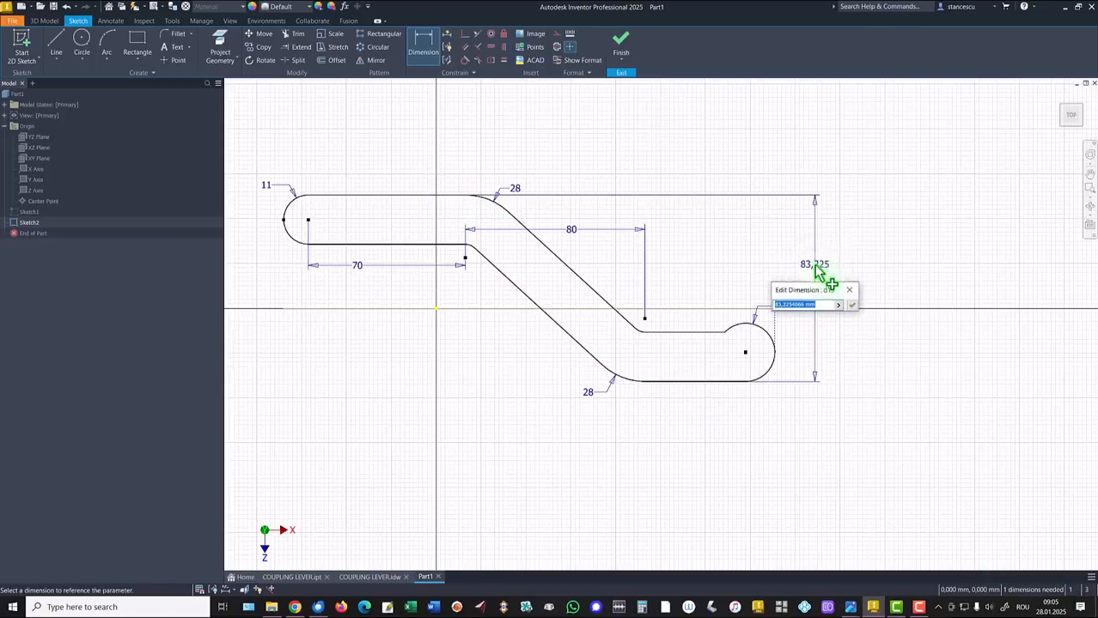
{"action": "type", "text": "86"}
{"action": "key", "text": "Return"}
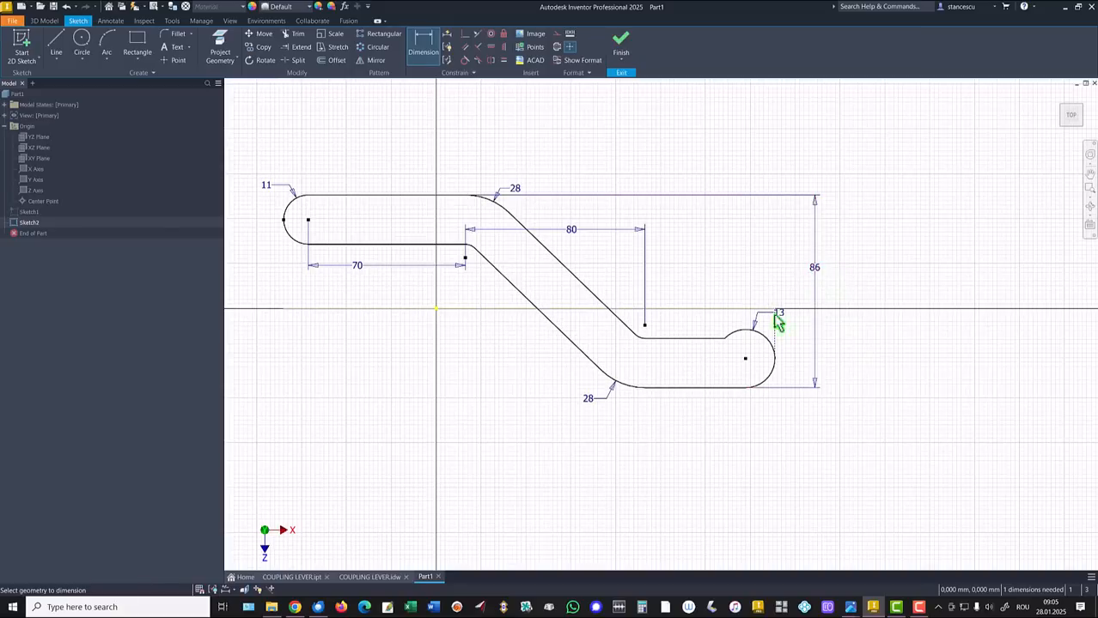
{"action": "key", "text": "Escape"}
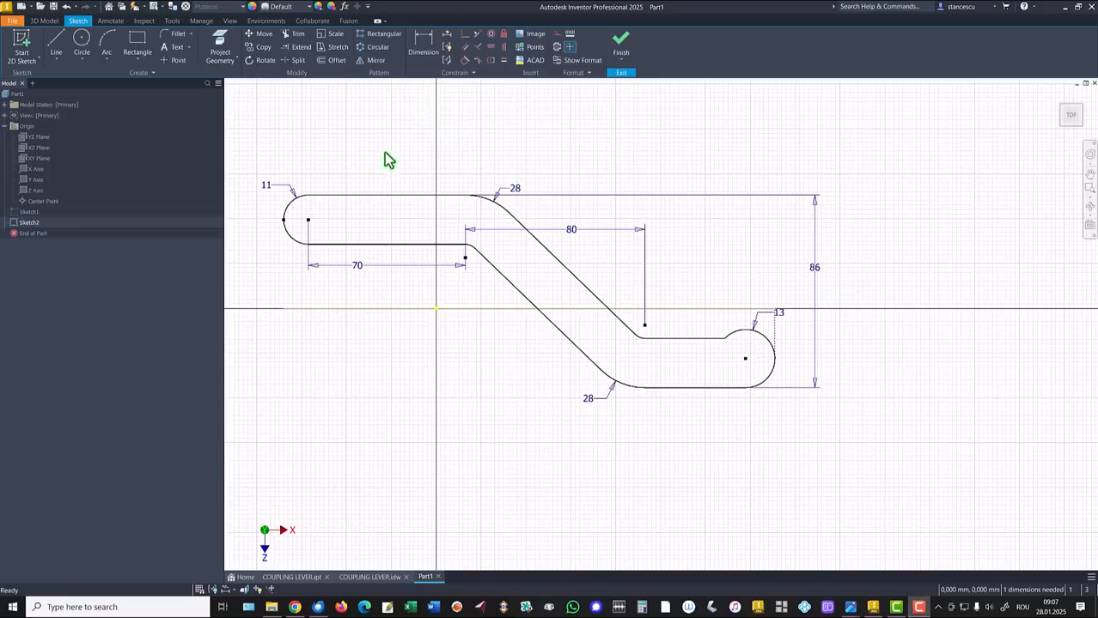
Make the arm's top edge collinear with the X axis, finish Sketch2, and return to Home view
{"action": "left_click", "coordinate": [472, 35]}
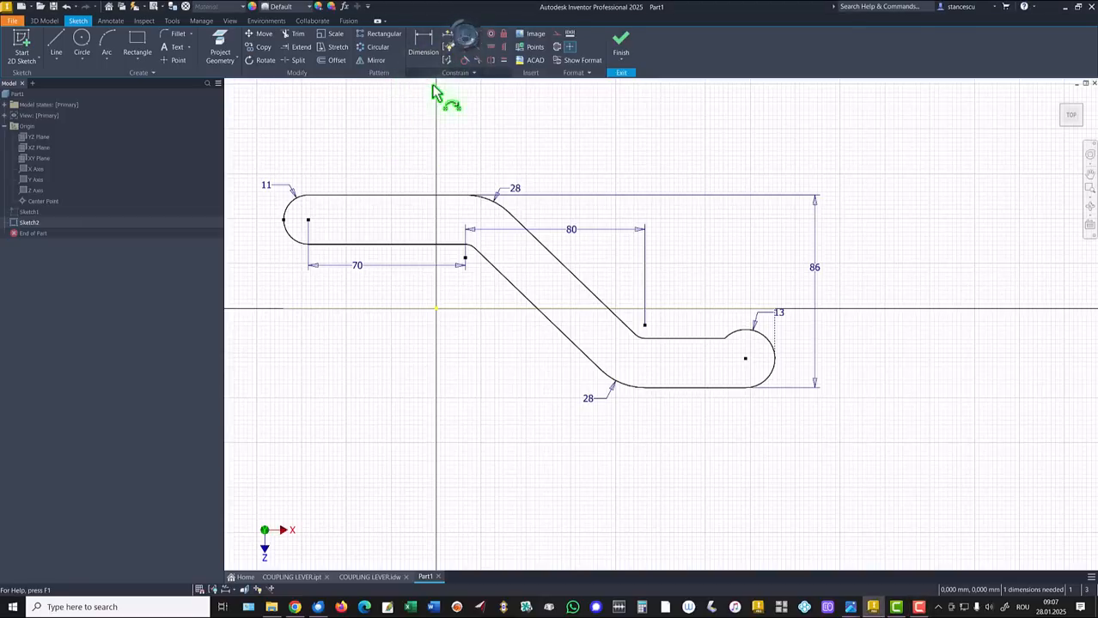
{"action": "left_click", "coordinate": [381, 196]}
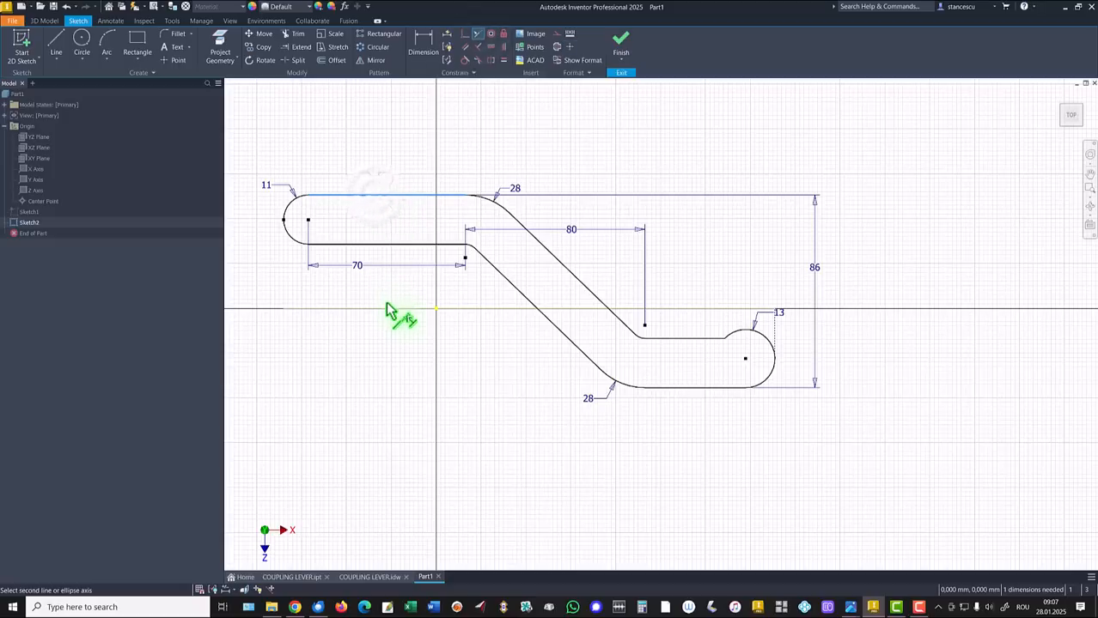
{"action": "left_click", "coordinate": [387, 309]}
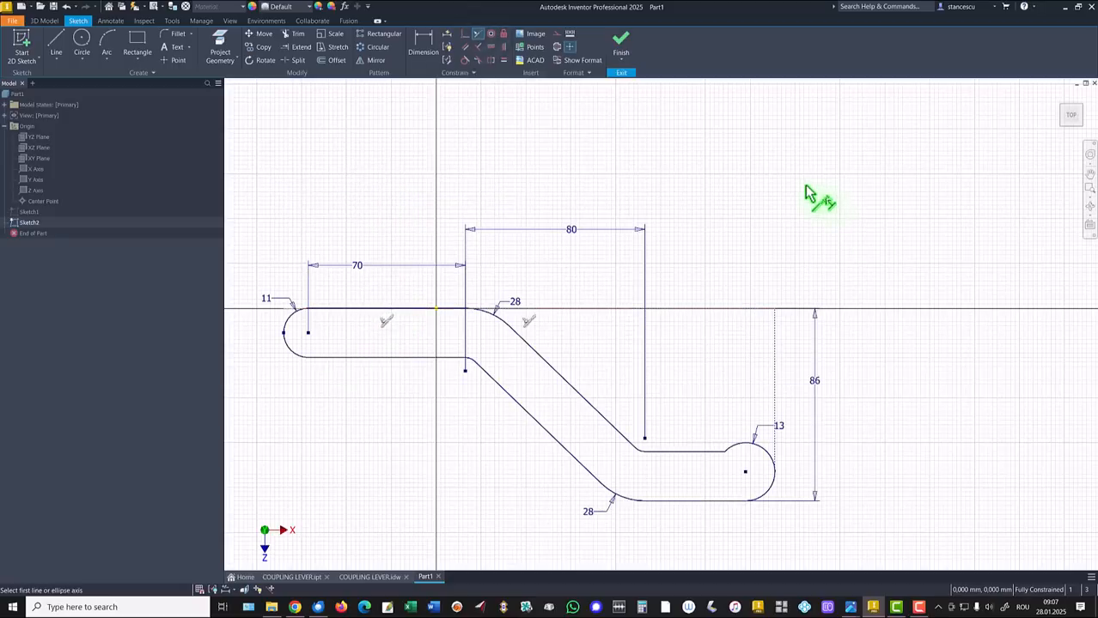
{"action": "left_click", "coordinate": [620, 43]}
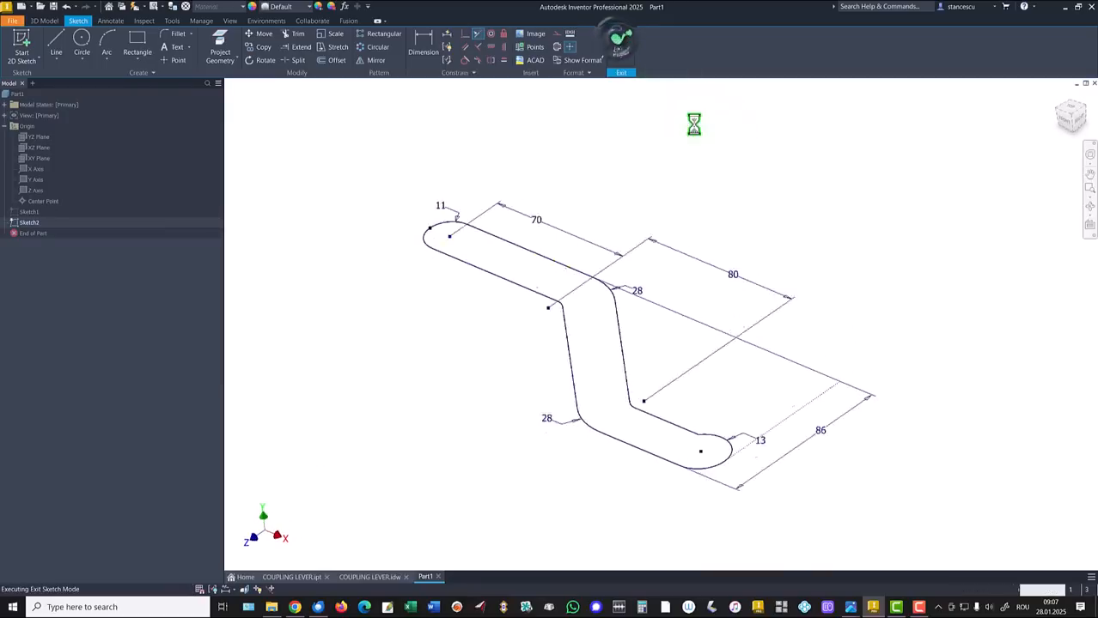
{"action": "key", "text": "F6"}
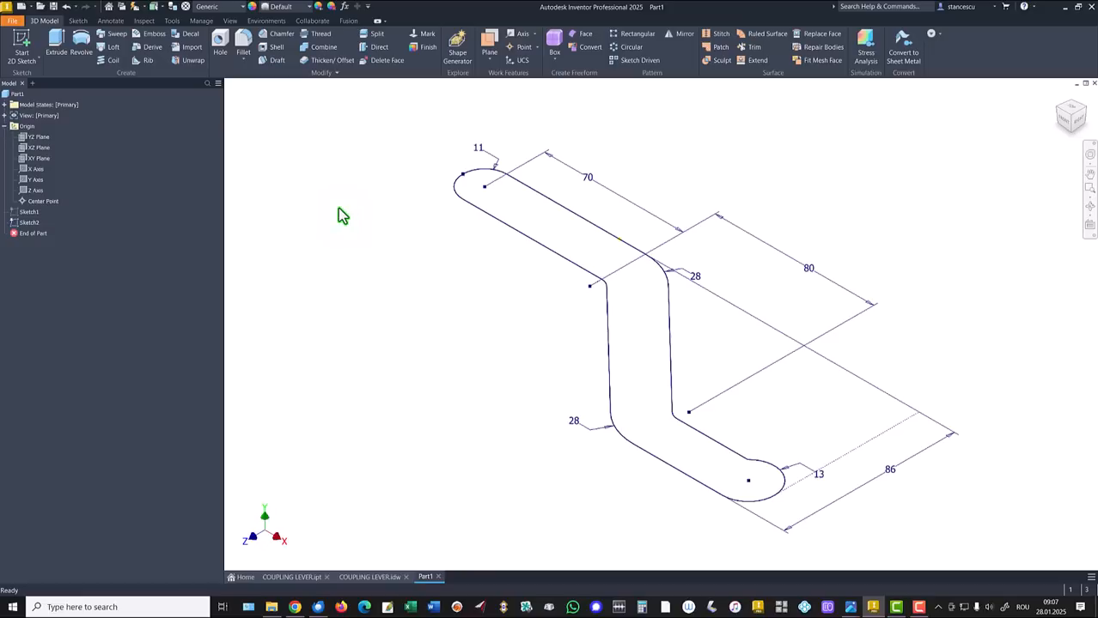
{"action": "left_click", "coordinate": [12, 214]}
Turn Sketch1's visibility back on so the clevis outline shows with Sketch2, in the Home view
{"action": "right_click", "coordinate": [12, 214]}
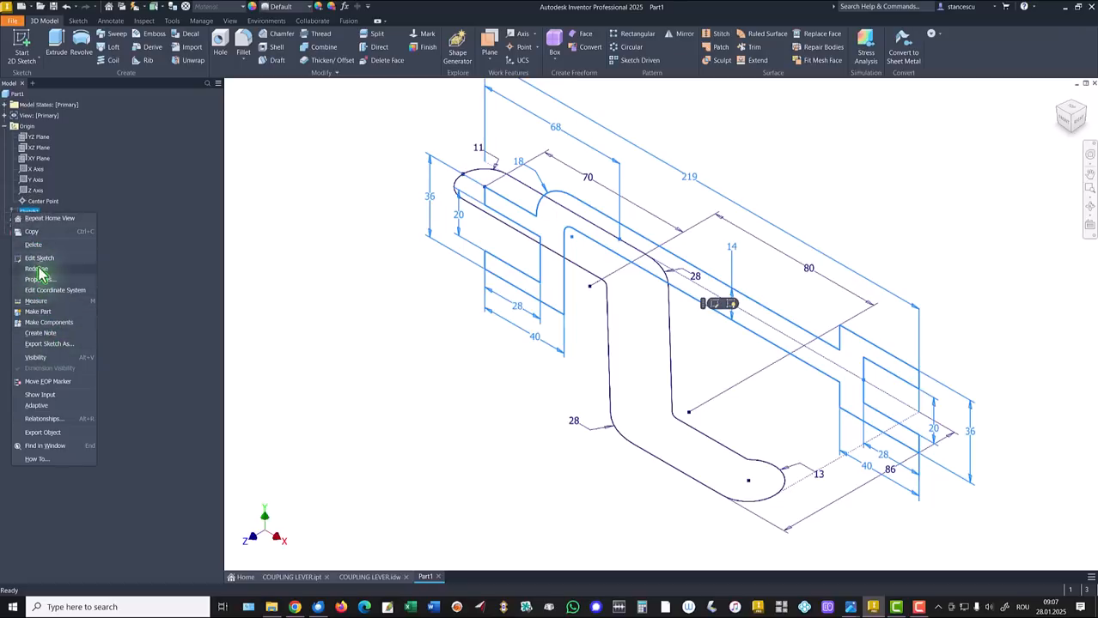
{"action": "left_click", "coordinate": [36, 357]}
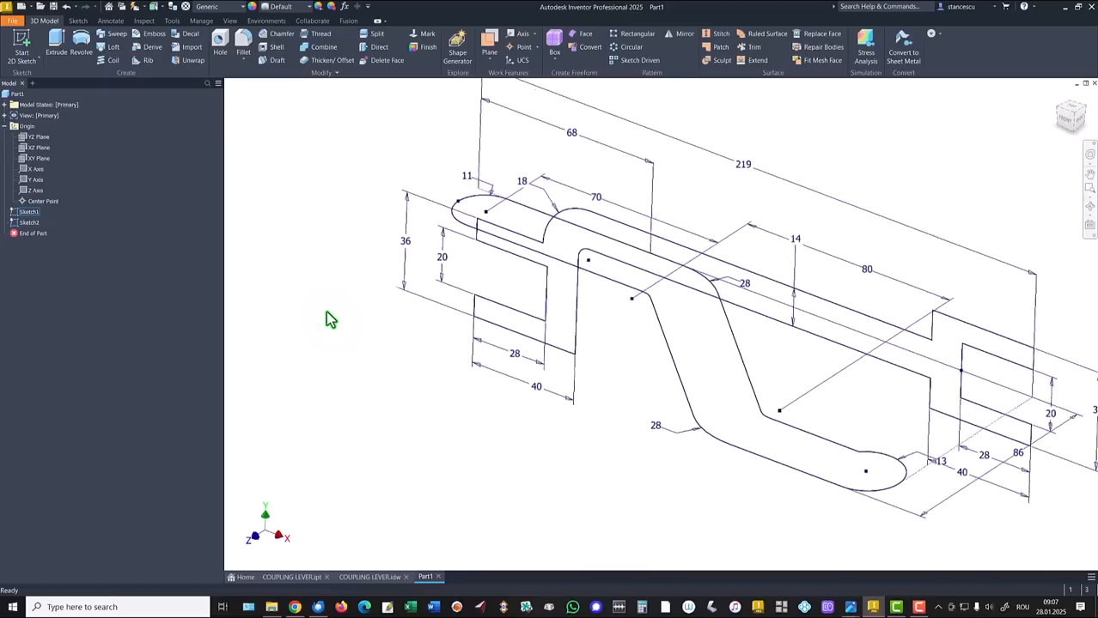
{"action": "key", "text": "F6"}
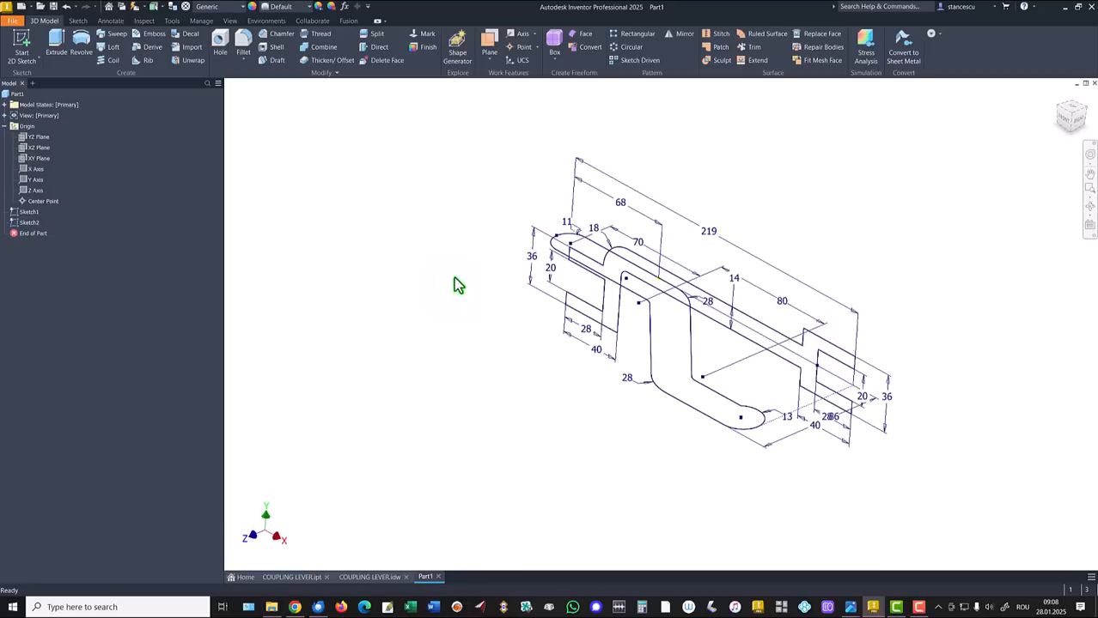
{"action": "key", "text": "F6"}
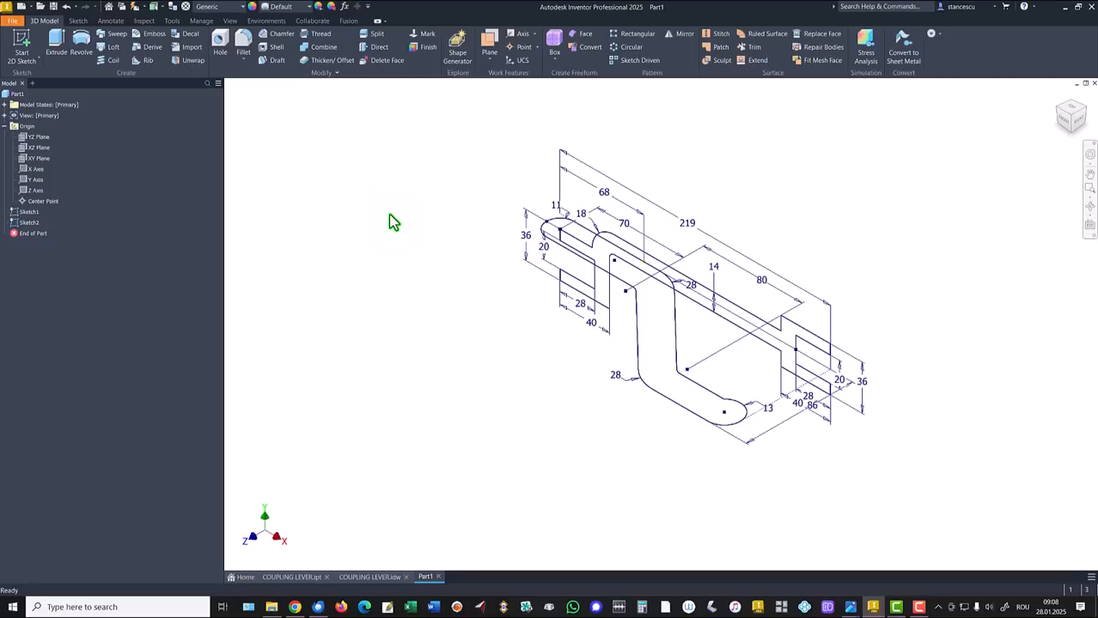
{"action": "left_click", "coordinate": [489, 43]}
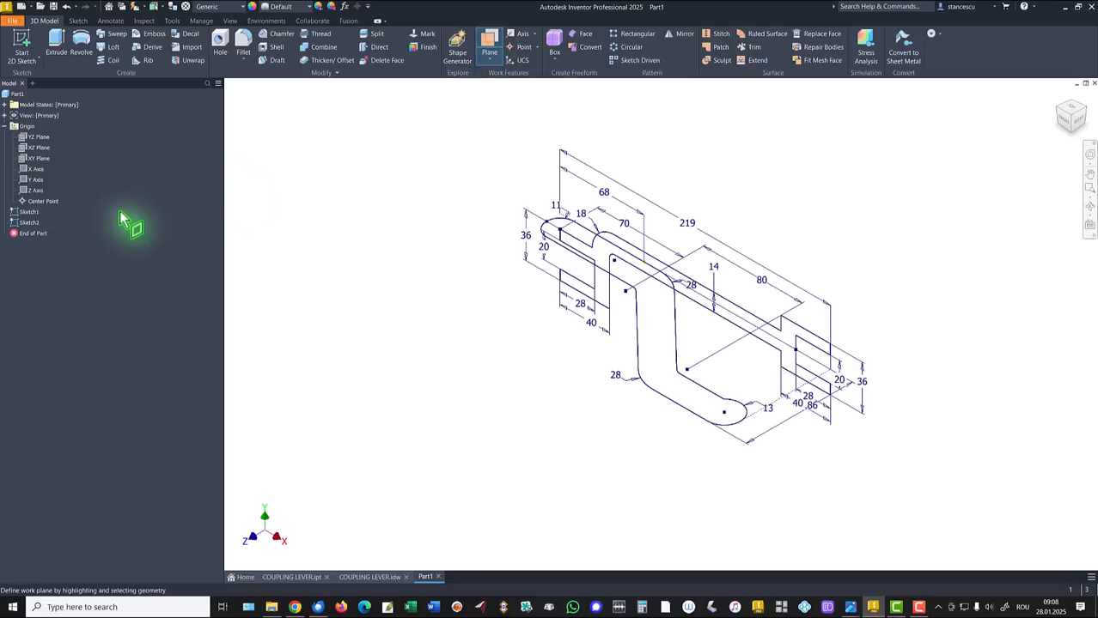
Create Work Plane1 parallel to XZ through a Sketch1 vertex, placed before Sketch2 in history
{"action": "left_click", "coordinate": [36, 148]}
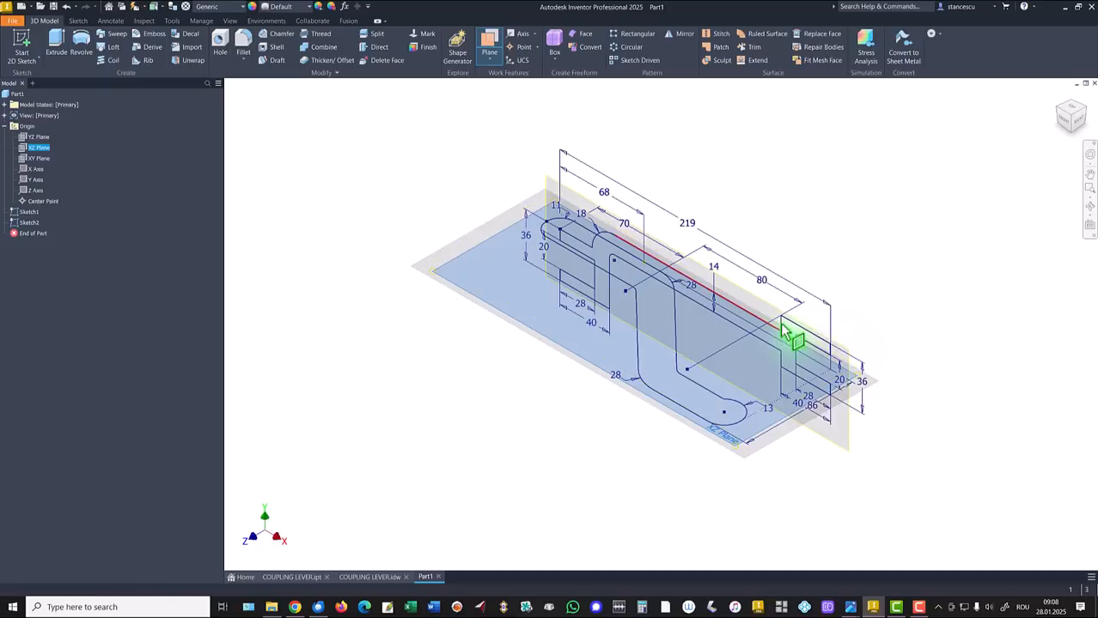
{"action": "left_click", "coordinate": [831, 347]}
{"action": "mouse_move", "coordinate": [892, 244]}
{"action": "middle_mouse_down", "text": "shift"}
{"action": "mouse_move", "coordinate": [888, 299]}
{"action": "mouse_move", "coordinate": [846, 306]}
{"action": "mouse_move", "coordinate": [862, 312]}
{"action": "mouse_move", "coordinate": [845, 216]}
{"action": "mouse_move", "coordinate": [676, 307]}
{"action": "mouse_move", "coordinate": [698, 392]}
{"action": "mouse_move", "coordinate": [650, 326]}
{"action": "mouse_move", "coordinate": [622, 331]}
{"action": "mouse_move", "coordinate": [667, 412]}
{"action": "mouse_move", "coordinate": [348, 265]}
{"action": "middle_mouse_up", "text": "shift"}
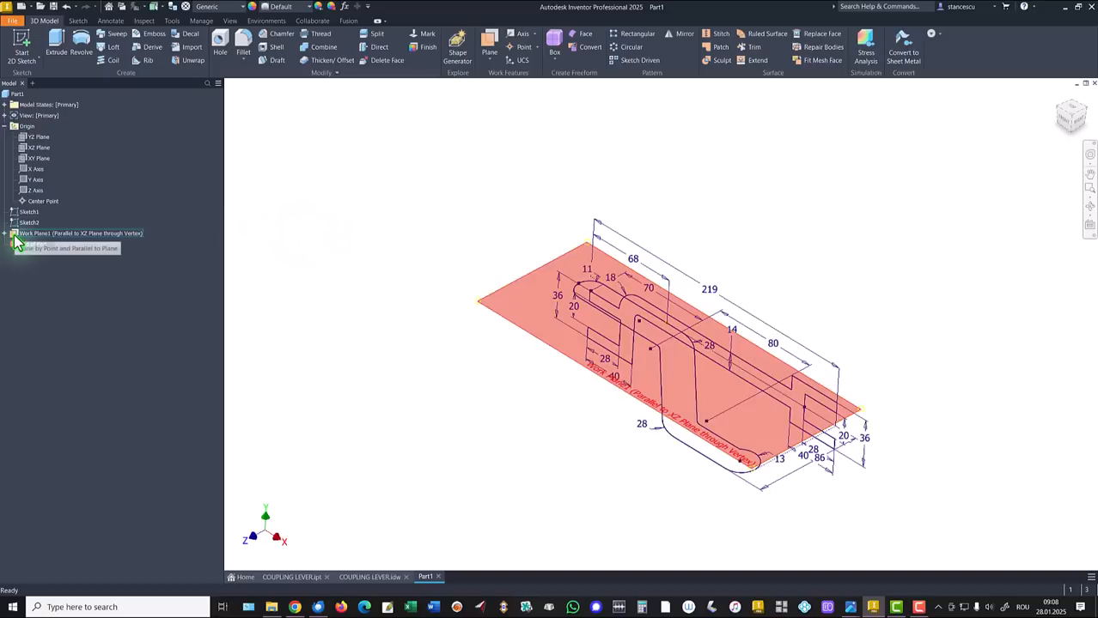
{"action": "left_click_drag", "start_coordinate": [15, 234], "coordinate": [17, 220]}
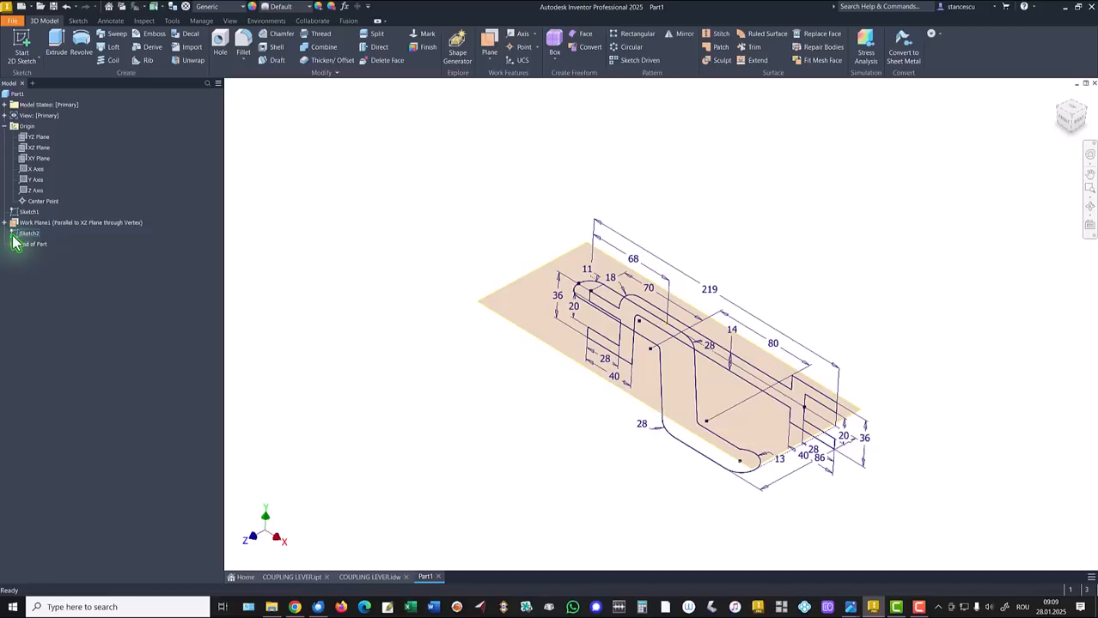
Redefine Sketch2 onto Work Plane1, then return to the Home view
{"action": "right_click", "coordinate": [15, 234]}
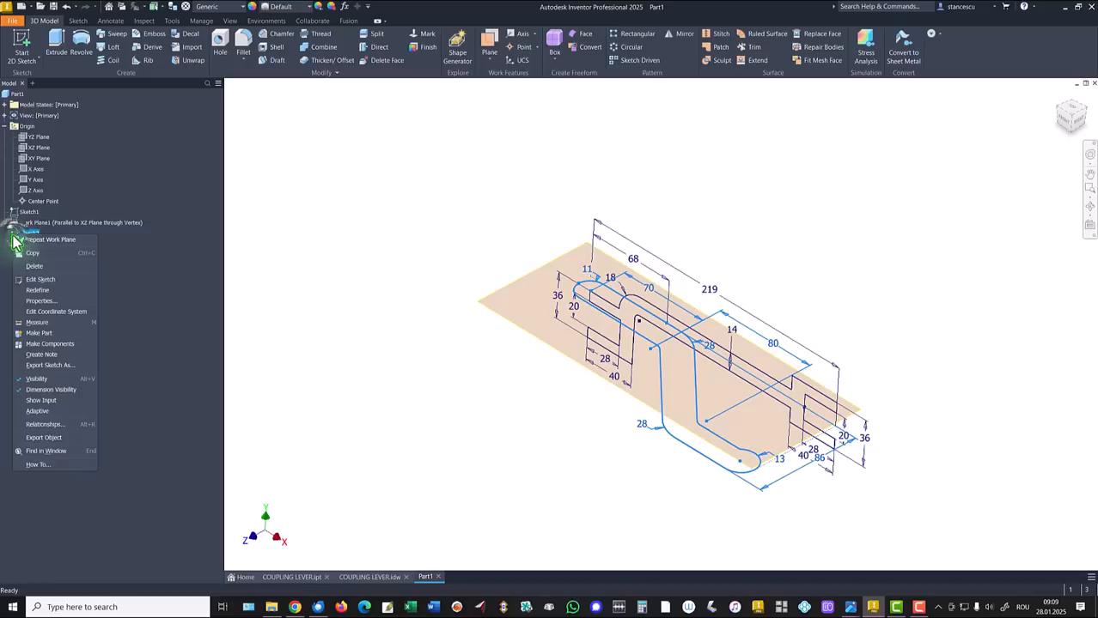
{"action": "left_click", "coordinate": [45, 291]}
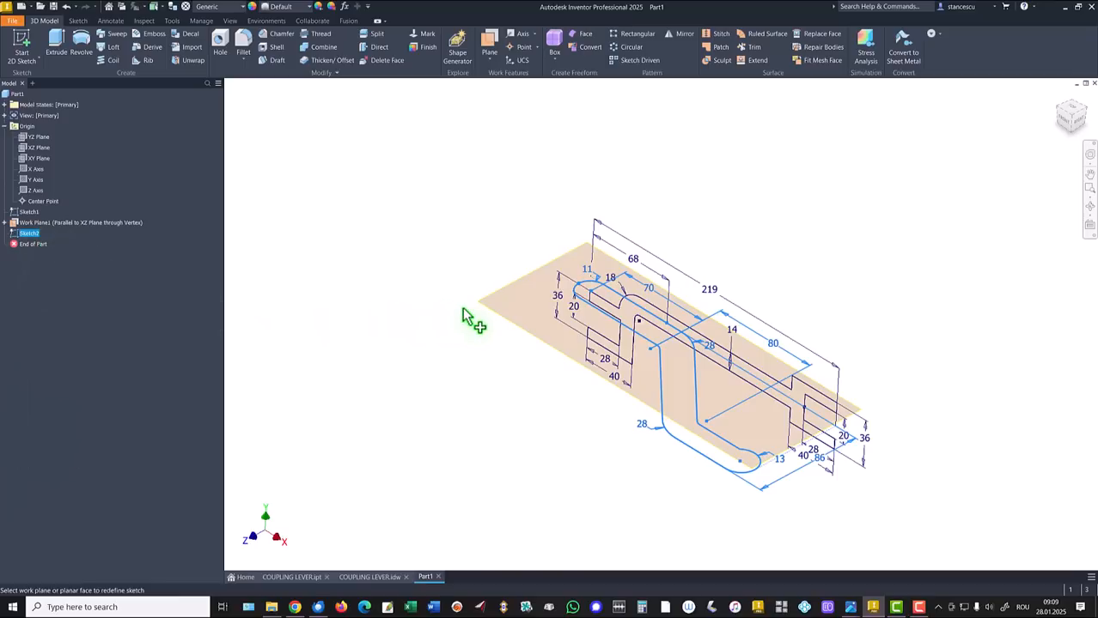
{"action": "mouse_move", "coordinate": [468, 311]}
{"action": "middle_mouse_down", "text": "shift"}
{"action": "mouse_move", "coordinate": [482, 324]}
{"action": "mouse_move", "coordinate": [537, 319]}
{"action": "mouse_move", "coordinate": [632, 367]}
{"action": "mouse_move", "coordinate": [742, 380]}
{"action": "mouse_move", "coordinate": [568, 336]}
{"action": "middle_mouse_up", "text": "shift"}
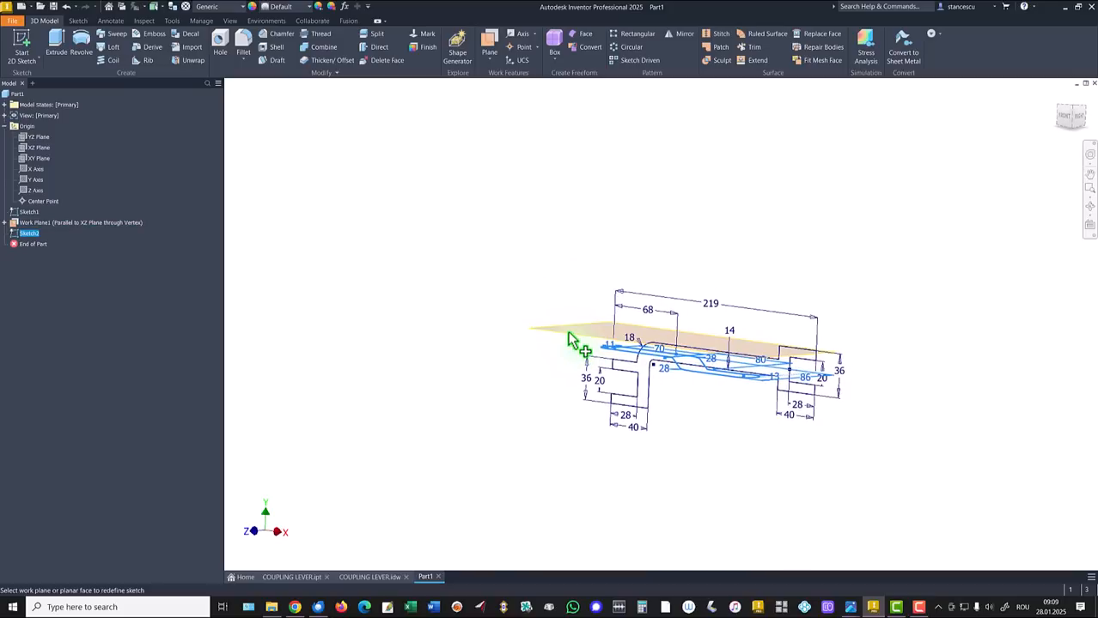
{"action": "left_click", "coordinate": [568, 338]}
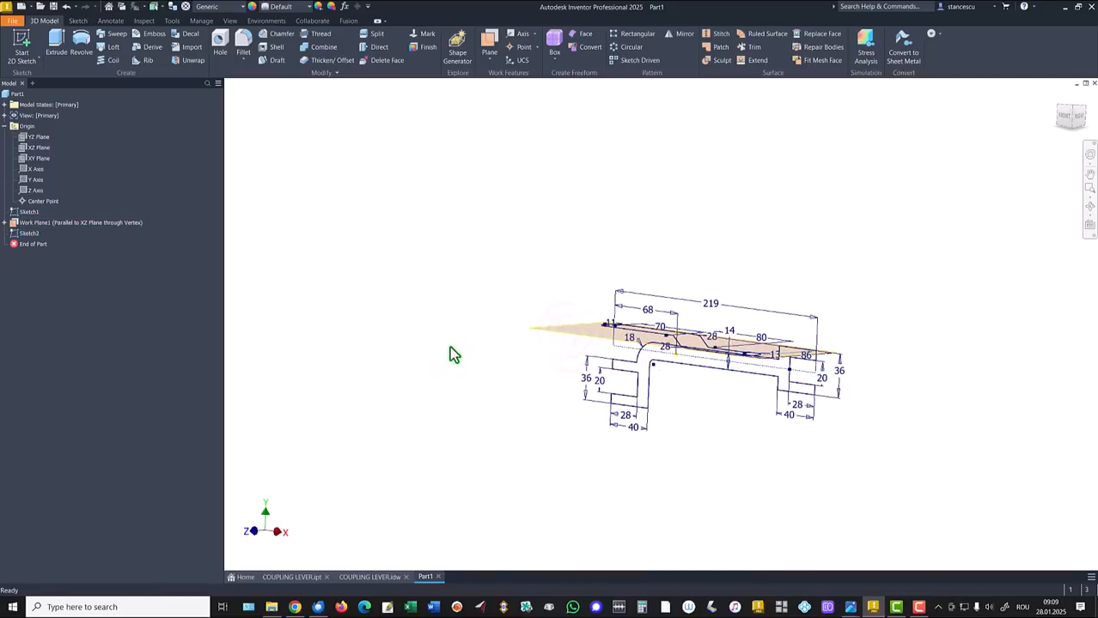
{"action": "middle_click_drag", "start_coordinate": [331, 238], "coordinate": [384, 254], "text": "shift"}
{"action": "key", "text": "F6"}
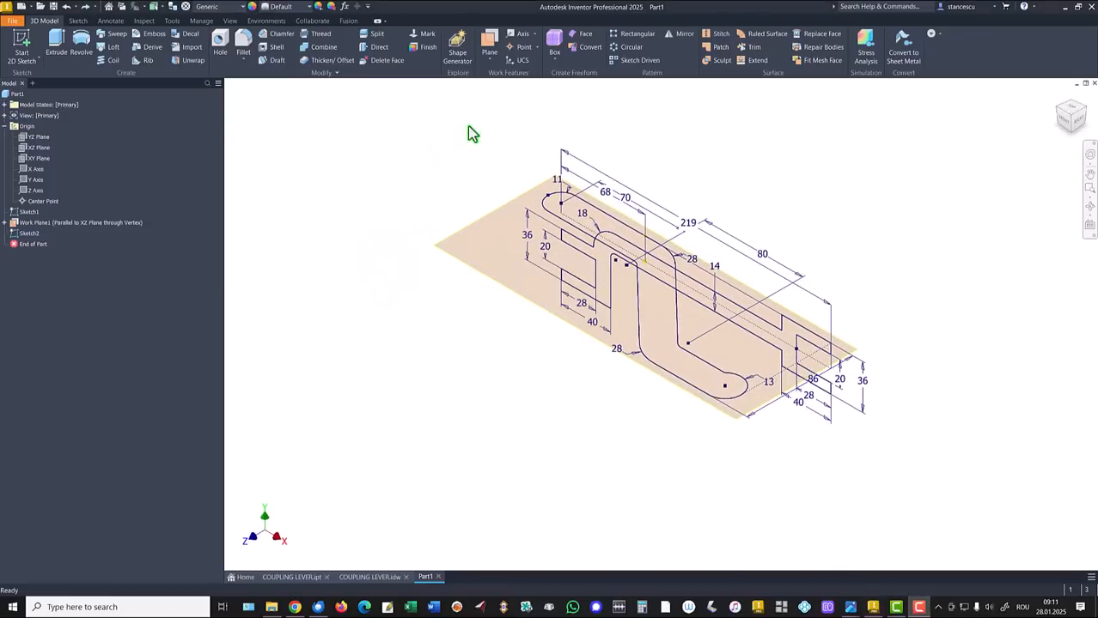
Create Work Plane2 parallel to Work Plane1 through the lower Sketch1 vertex
{"action": "left_click", "coordinate": [489, 45]}
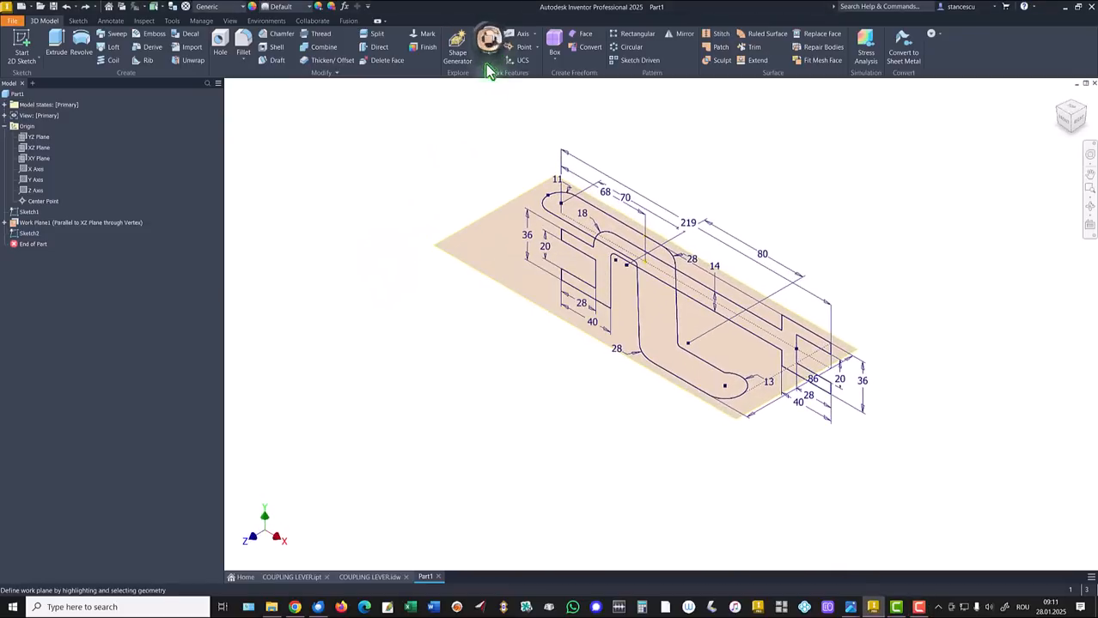
{"action": "left_click", "coordinate": [449, 240]}
{"action": "middle_click_drag", "start_coordinate": [424, 378], "coordinate": [594, 418], "text": "shift"}
{"action": "scroll", "coordinate": [601, 408], "scroll_direction": "up", "scroll_amount": 2}
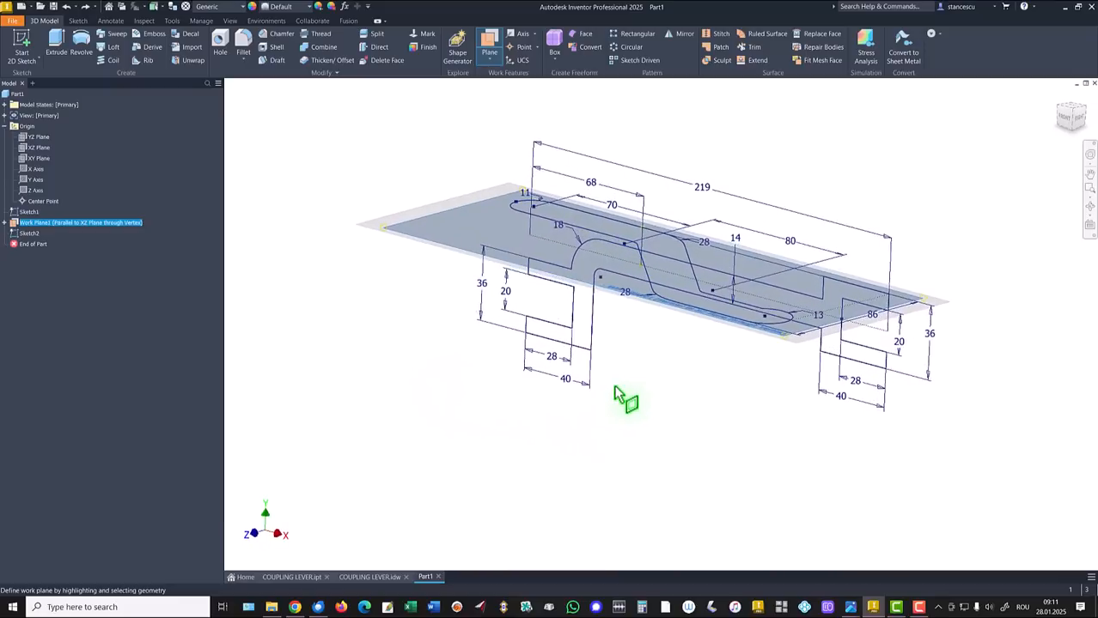
{"action": "left_click", "coordinate": [590, 350]}
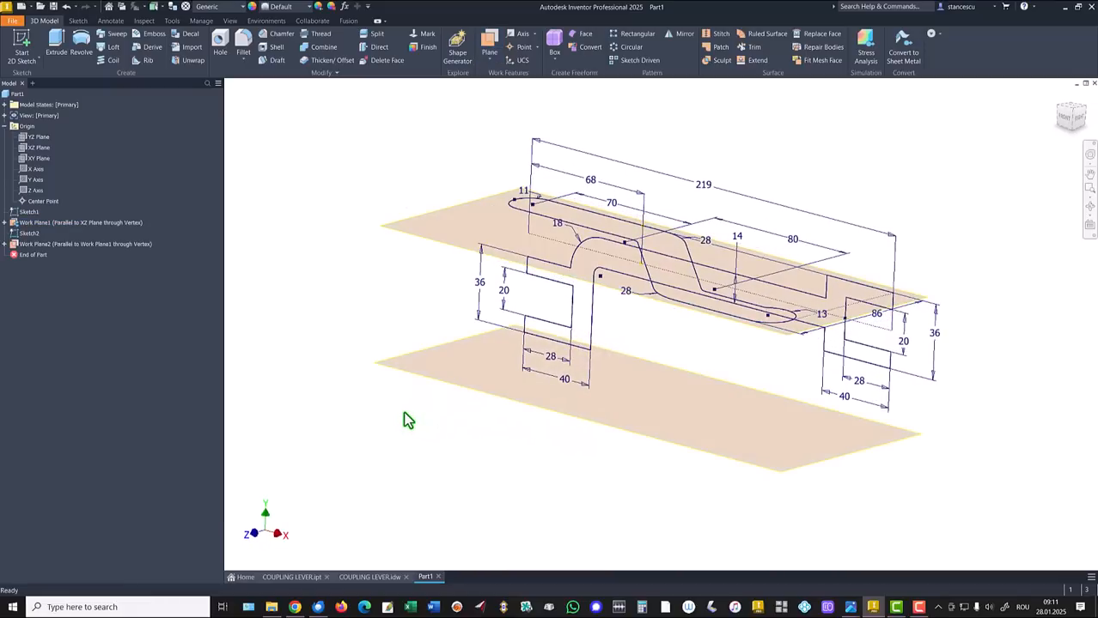
{"action": "key", "text": "F6"}
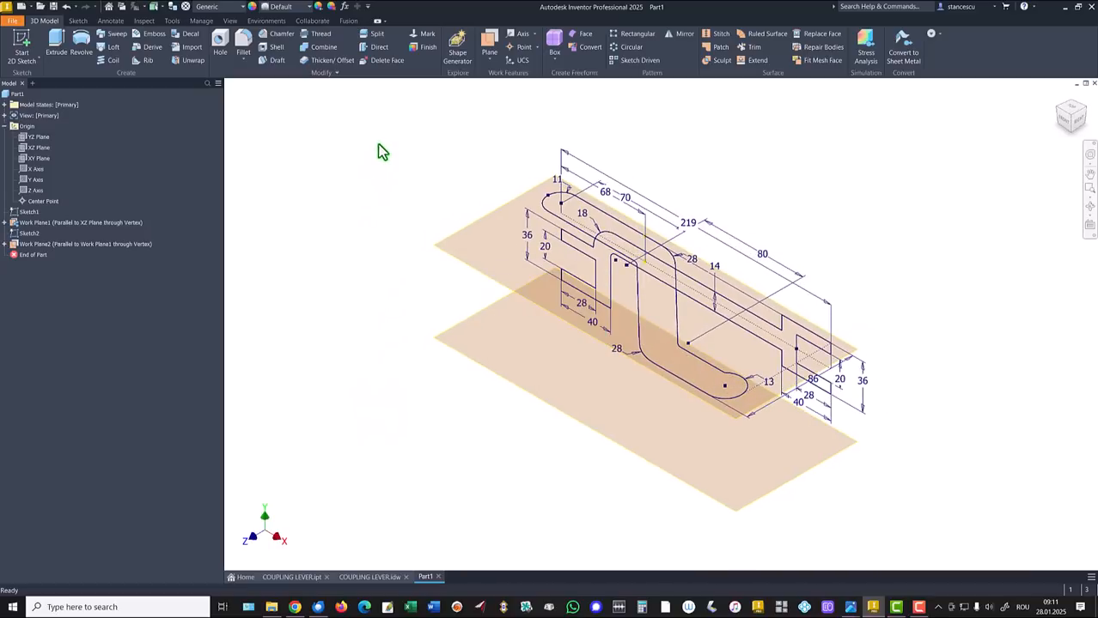
{"action": "left_click", "coordinate": [57, 41]}
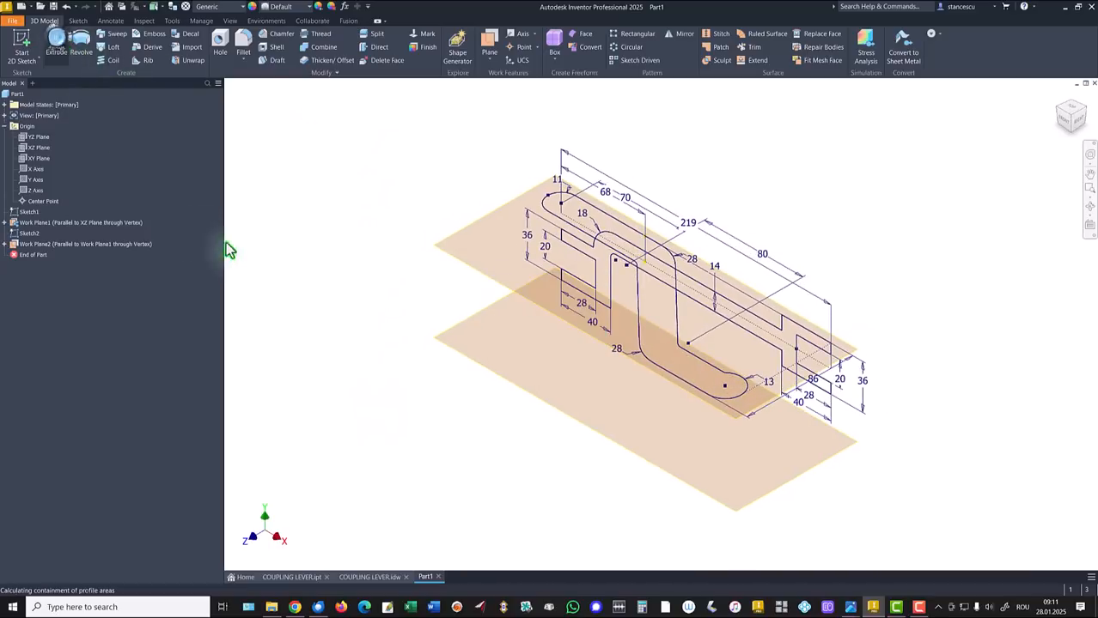
Extrude the S-bent arm profile as a new solid ending at Work Plane2
{"action": "left_click", "coordinate": [605, 225]}
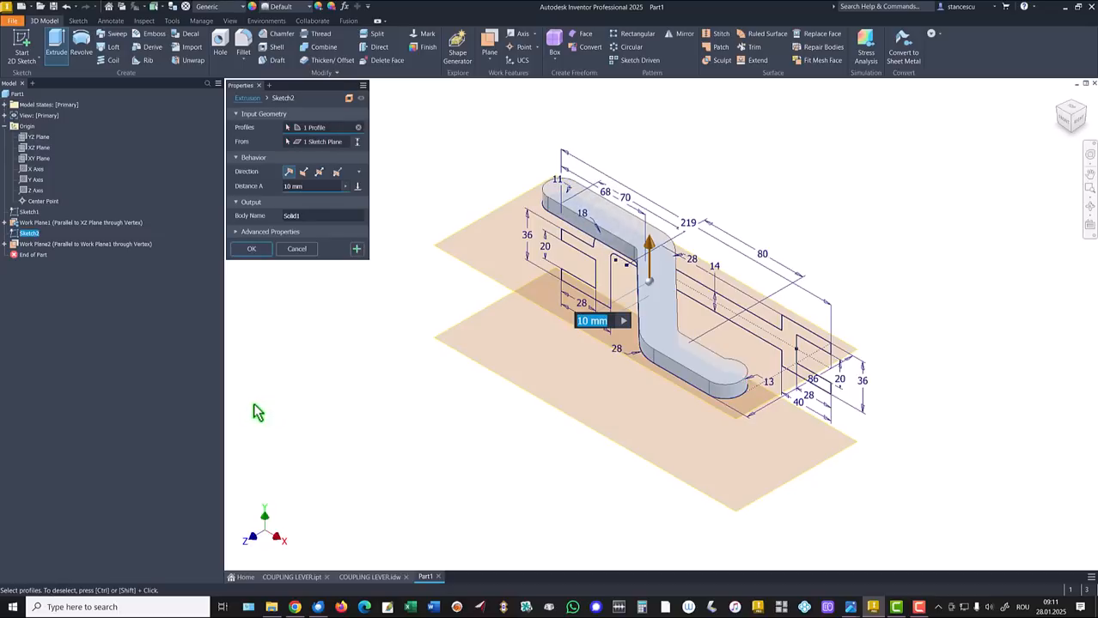
{"action": "left_click", "coordinate": [358, 187]}
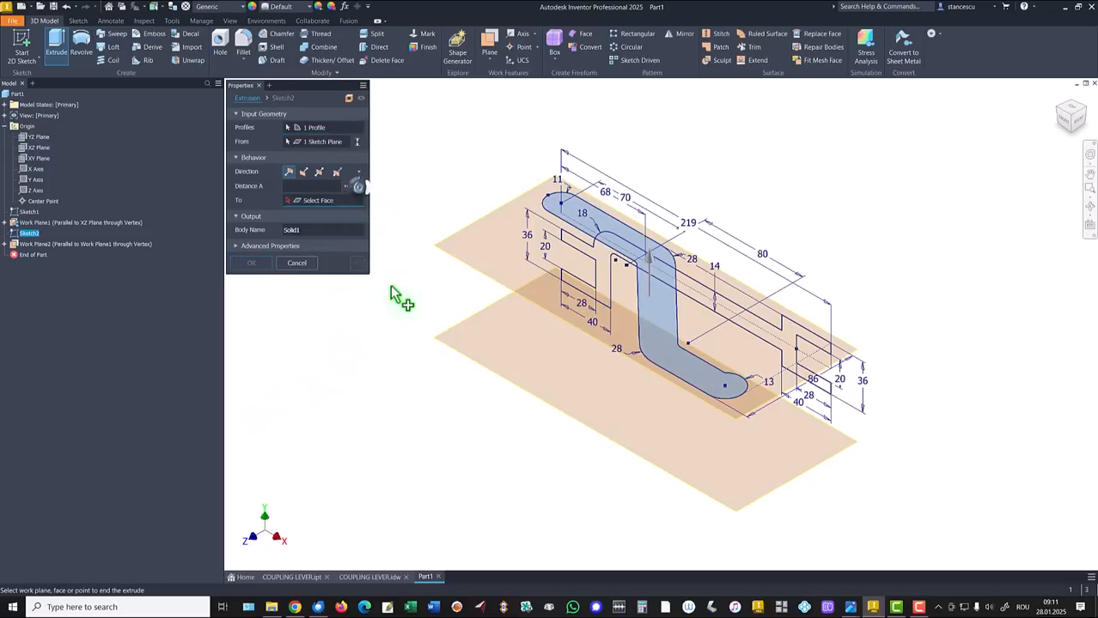
{"action": "left_click", "coordinate": [455, 342]}
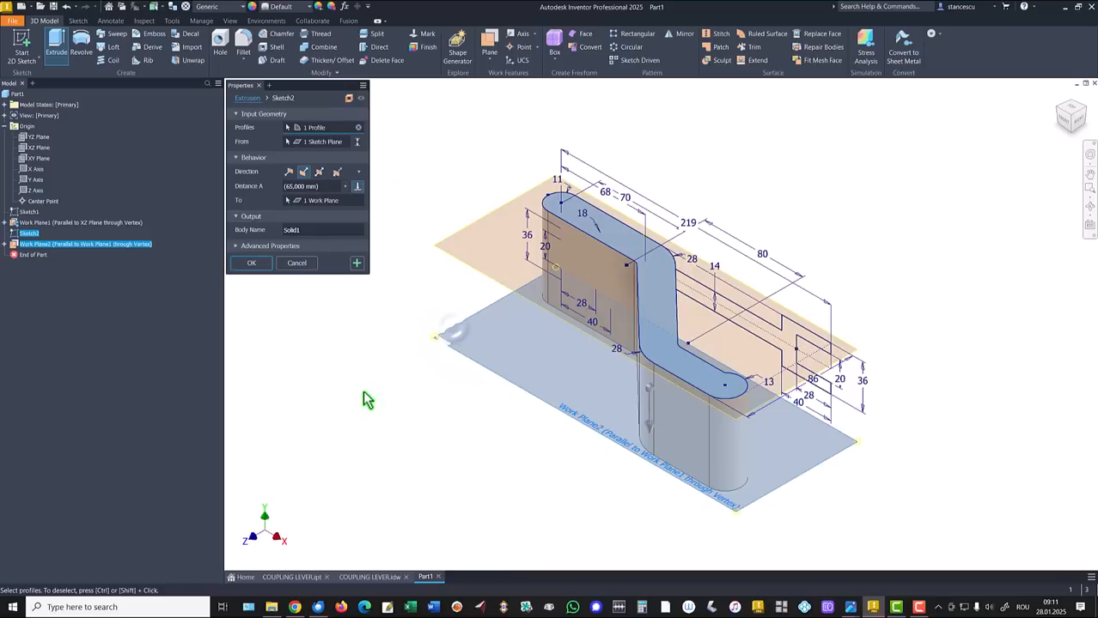
{"action": "left_click", "coordinate": [251, 264]}
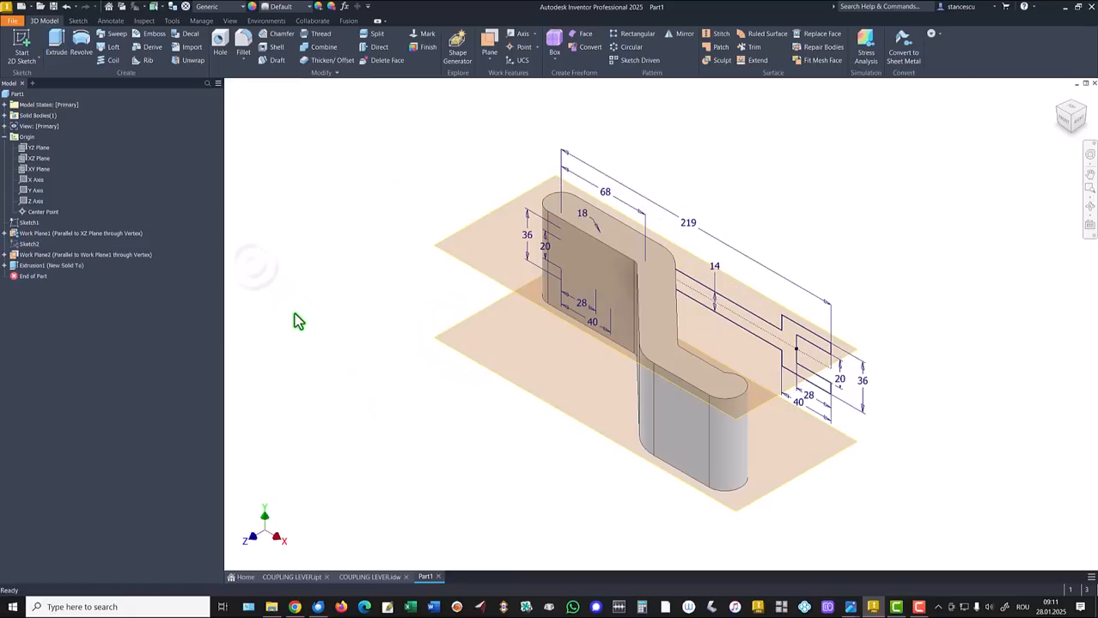
{"action": "mouse_move", "coordinate": [294, 313]}
{"action": "middle_mouse_down", "text": "shift"}
{"action": "mouse_move", "coordinate": [456, 344]}
{"action": "mouse_move", "coordinate": [572, 405]}
{"action": "mouse_move", "coordinate": [694, 429]}
{"action": "mouse_move", "coordinate": [718, 385]}
{"action": "mouse_move", "coordinate": [769, 420]}
{"action": "mouse_move", "coordinate": [775, 405]}
{"action": "mouse_move", "coordinate": [819, 383]}
{"action": "mouse_move", "coordinate": [812, 365]}
{"action": "middle_mouse_up", "text": "shift"}
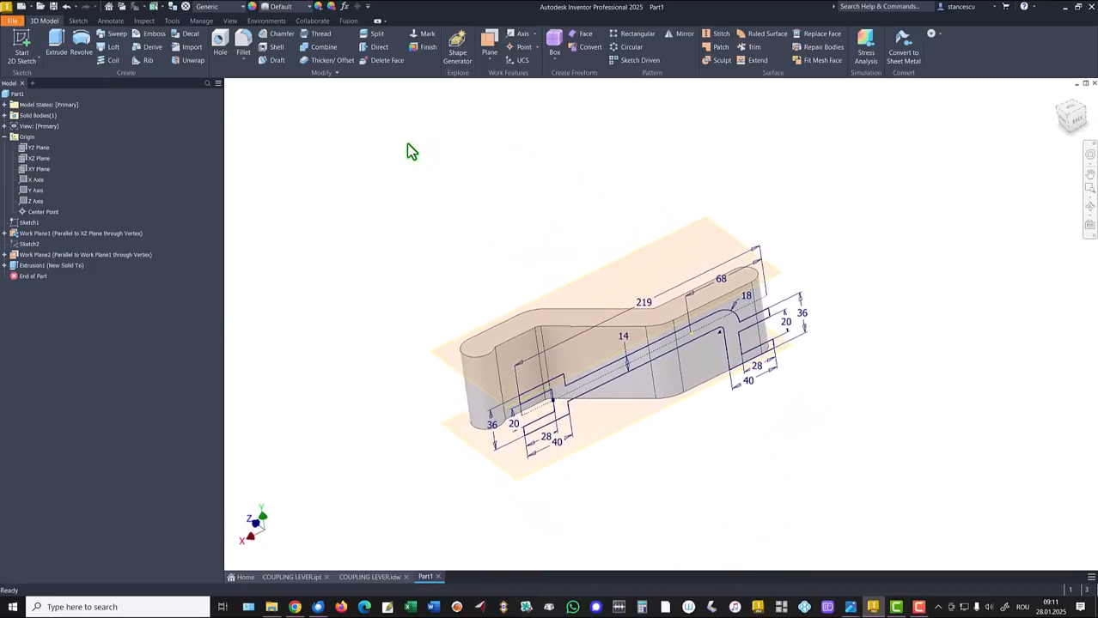
Extrude Sketch1's outline as an Intersect up to the chosen face, trimming the arm into the lever
{"action": "left_click", "coordinate": [56, 42]}
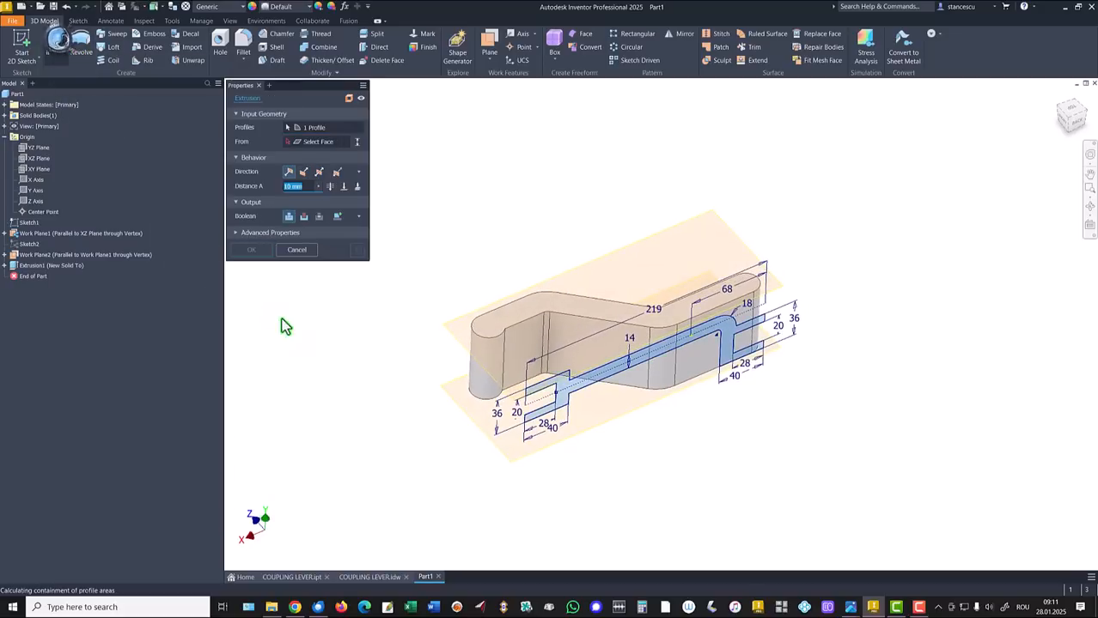
{"action": "left_click", "coordinate": [318, 217]}
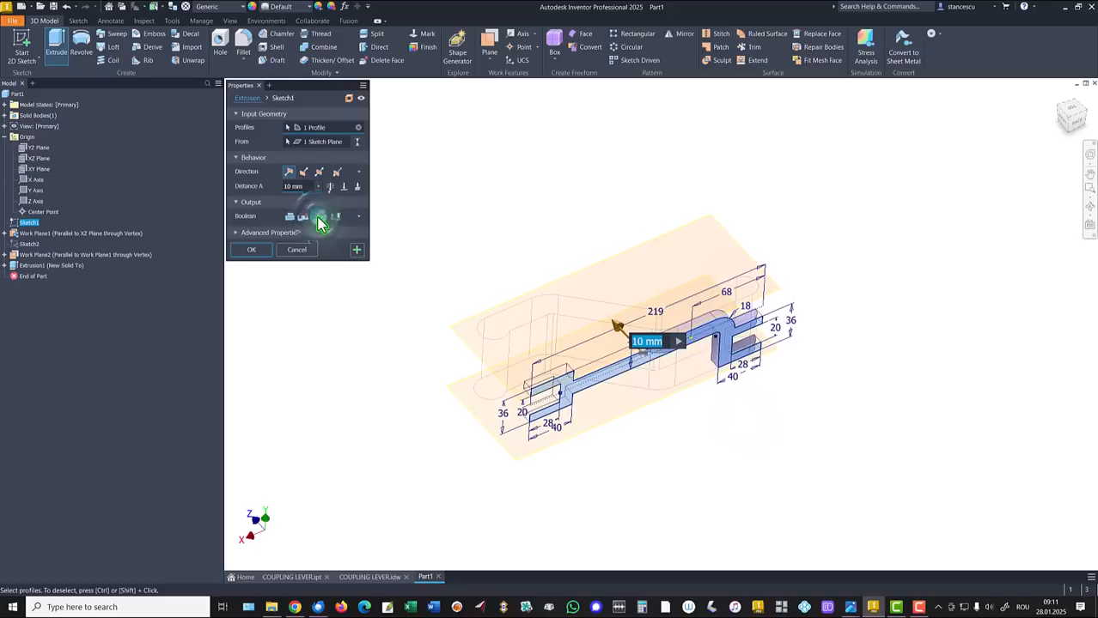
{"action": "middle_click_drag", "start_coordinate": [380, 237], "coordinate": [421, 252], "text": "shift"}
{"action": "left_click", "coordinate": [344, 185]}
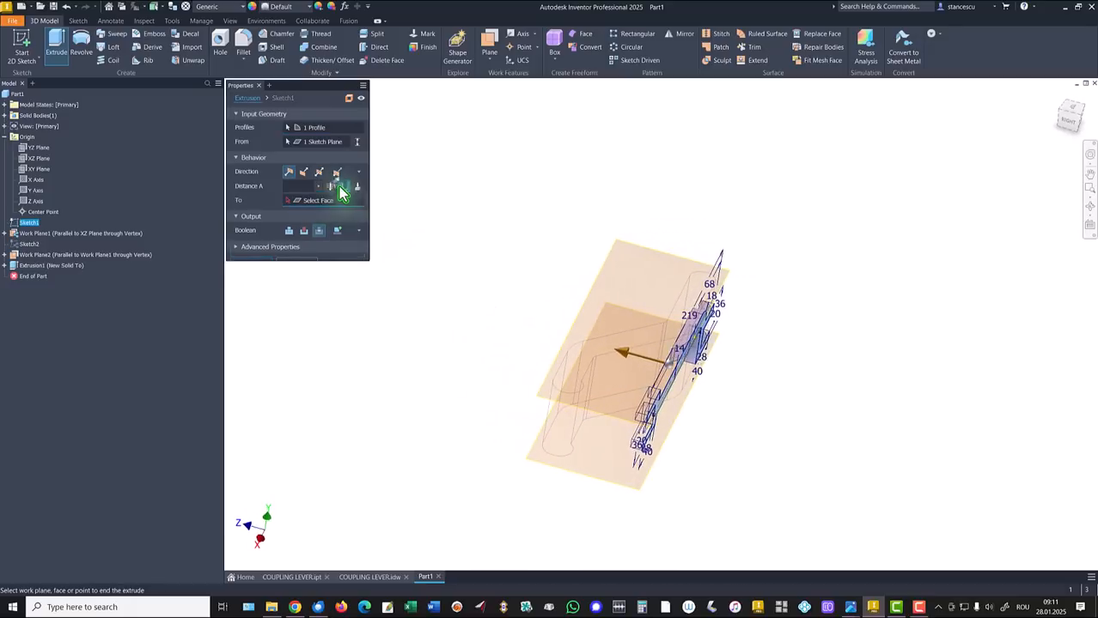
{"action": "middle_click_drag", "start_coordinate": [397, 290], "coordinate": [526, 395], "text": "shift"}
{"action": "left_click", "coordinate": [632, 423]}
{"action": "middle_click_drag", "start_coordinate": [631, 423], "coordinate": [516, 311], "text": "shift"}
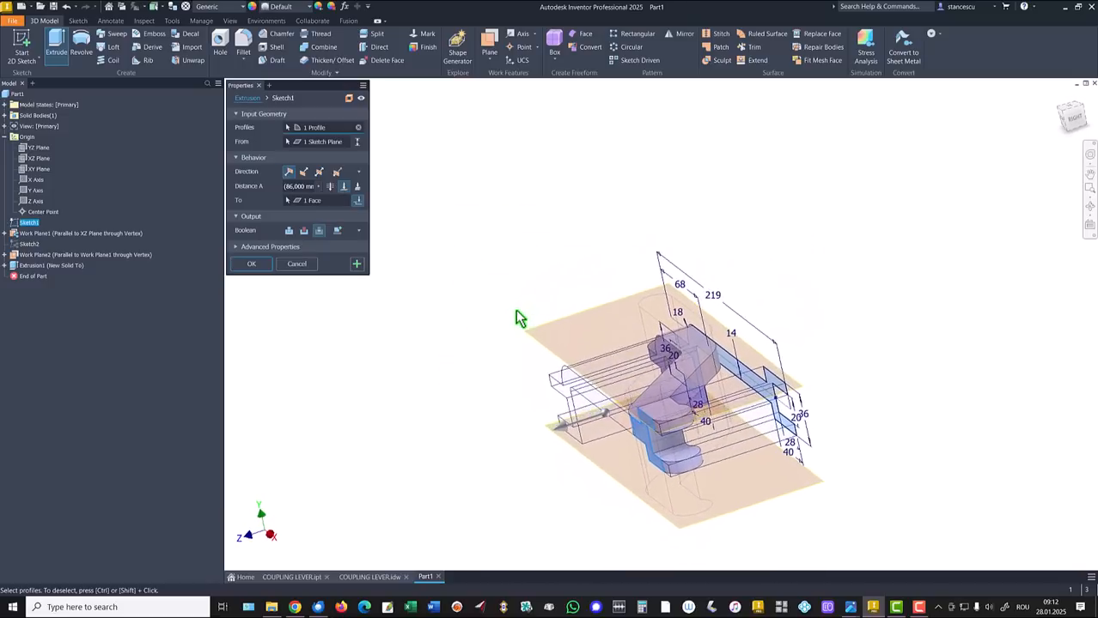
{"action": "key", "text": "F6"}
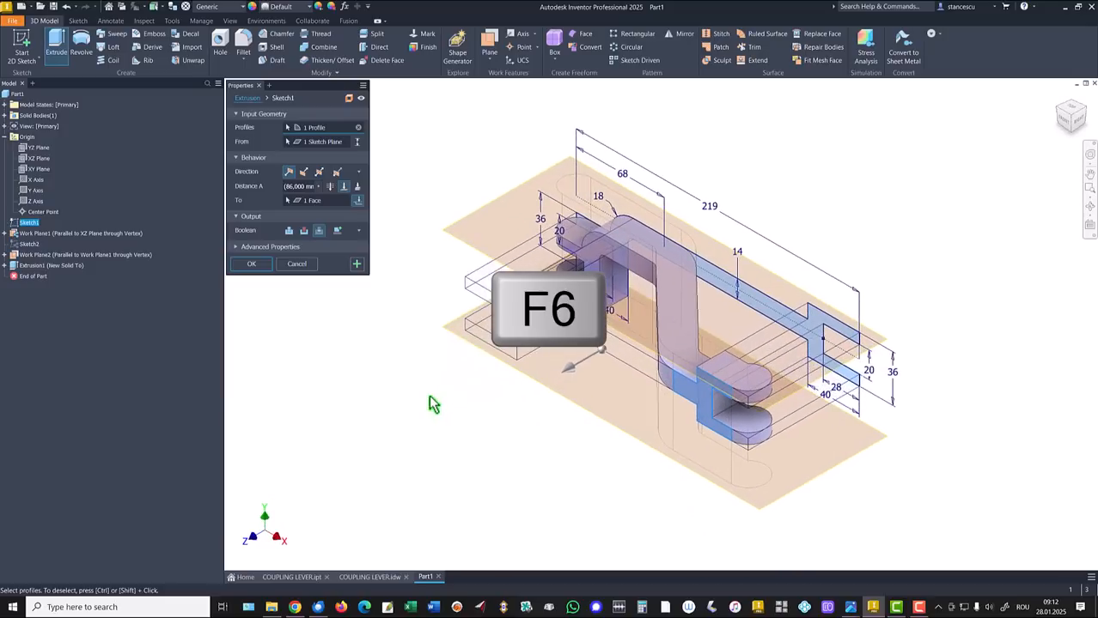
{"action": "left_click", "coordinate": [248, 267]}
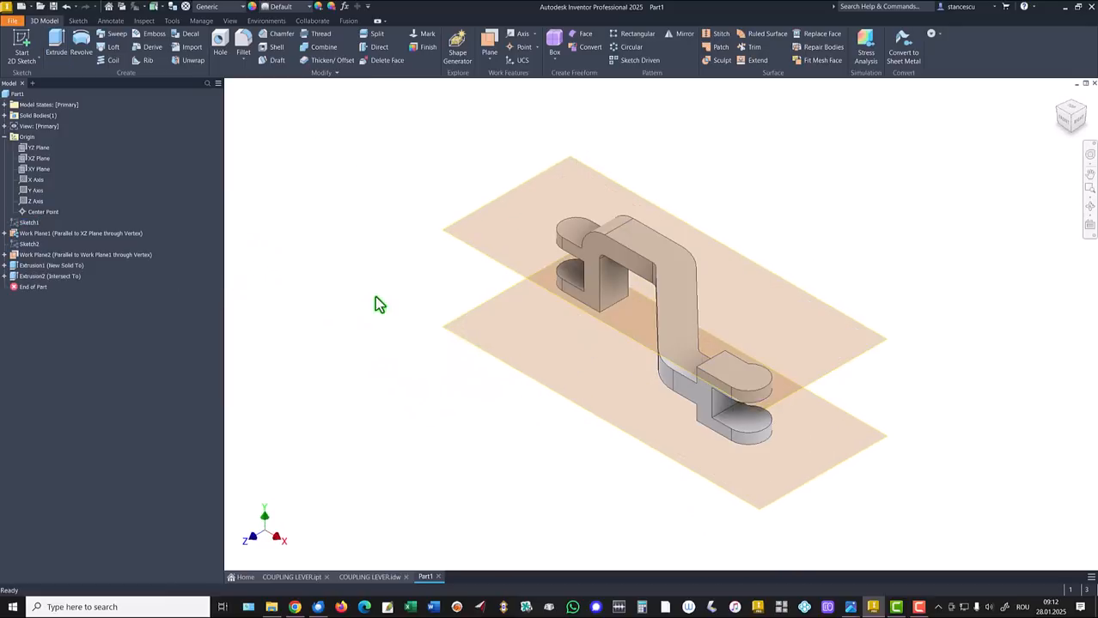
Hide Work Plane1 and Work Plane2, then switch to the COUPLING LEVER.idw drawing
{"action": "right_click", "coordinate": [468, 249]}
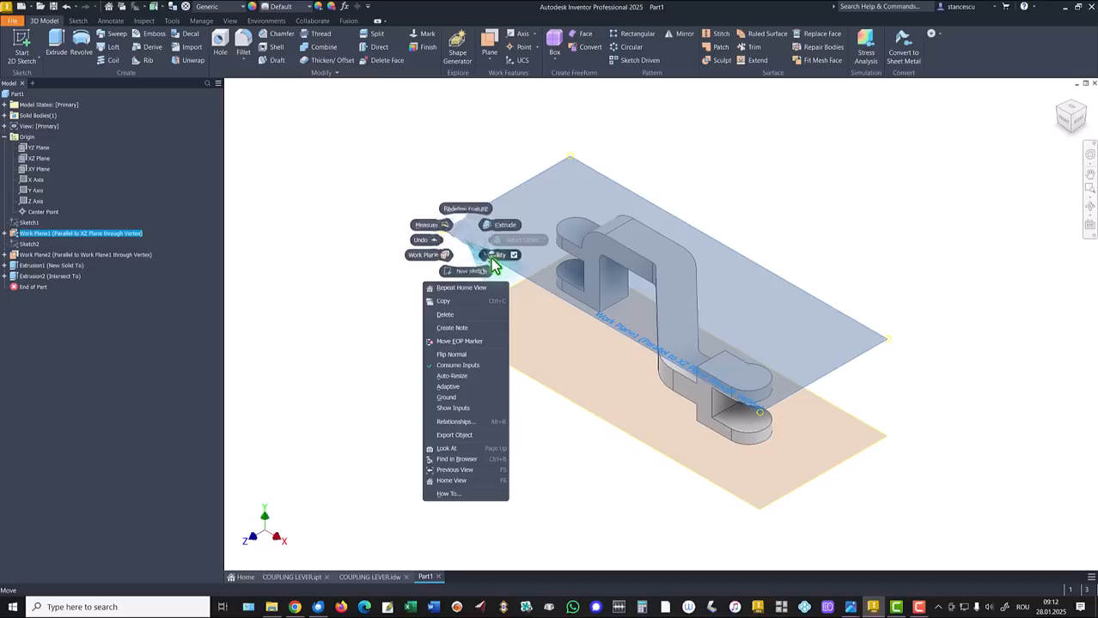
{"action": "left_click", "coordinate": [466, 311]}
{"action": "right_click", "coordinate": [466, 318]}
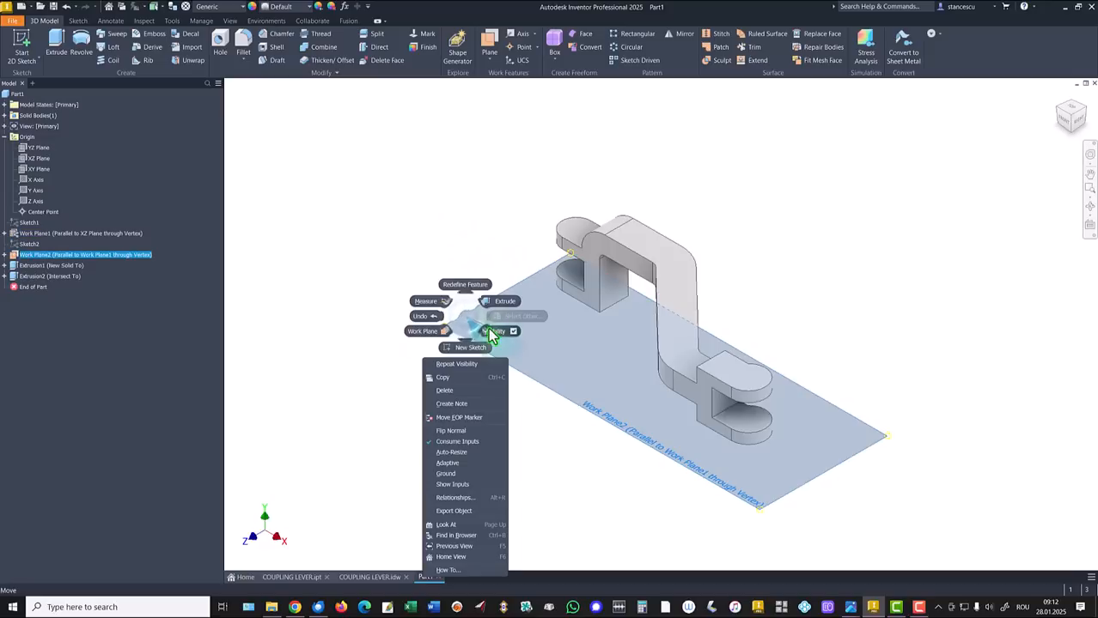
{"action": "left_click", "coordinate": [483, 335]}
{"action": "key", "text": "F6"}
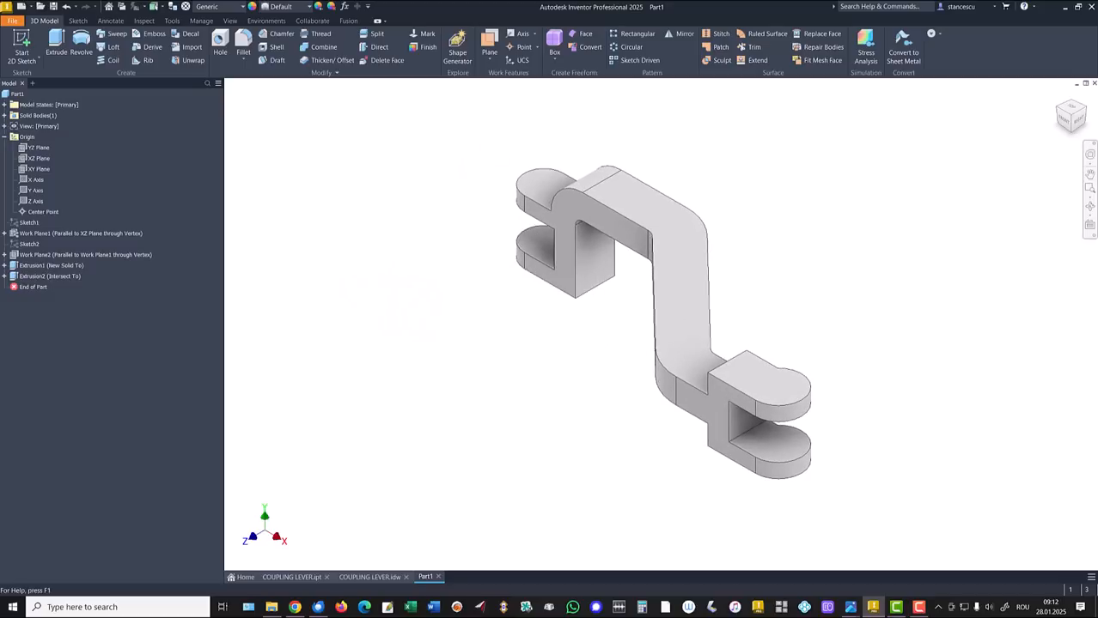
{"action": "left_click", "coordinate": [369, 577]}
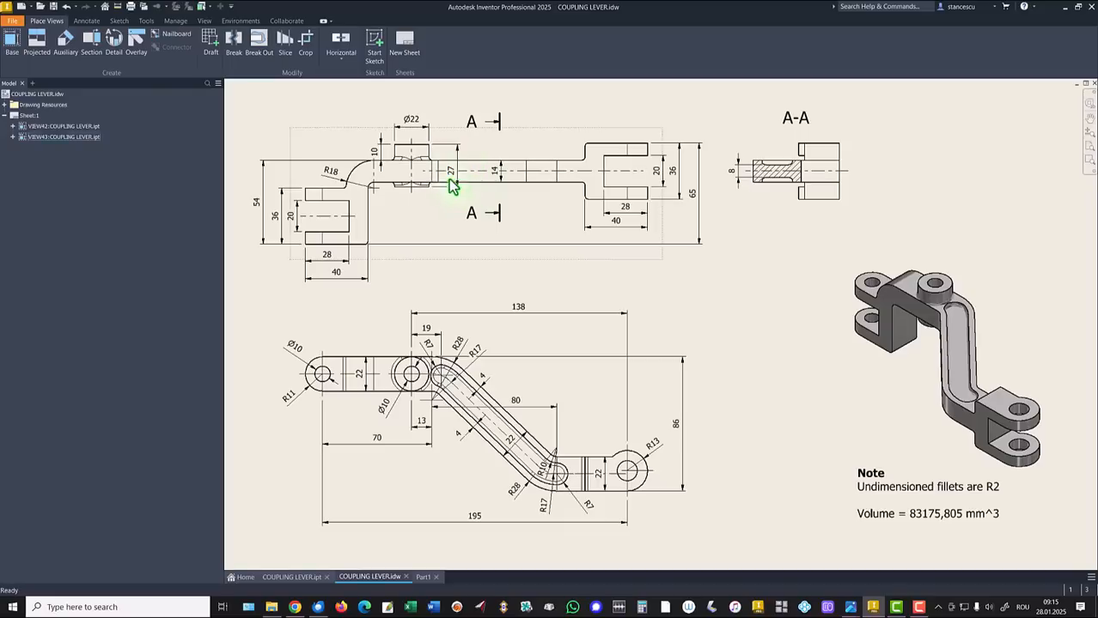
In Part1, create Work Plane3 offset 10 mm from the arm's top face and sketch on it
{"action": "left_click", "coordinate": [424, 579]}
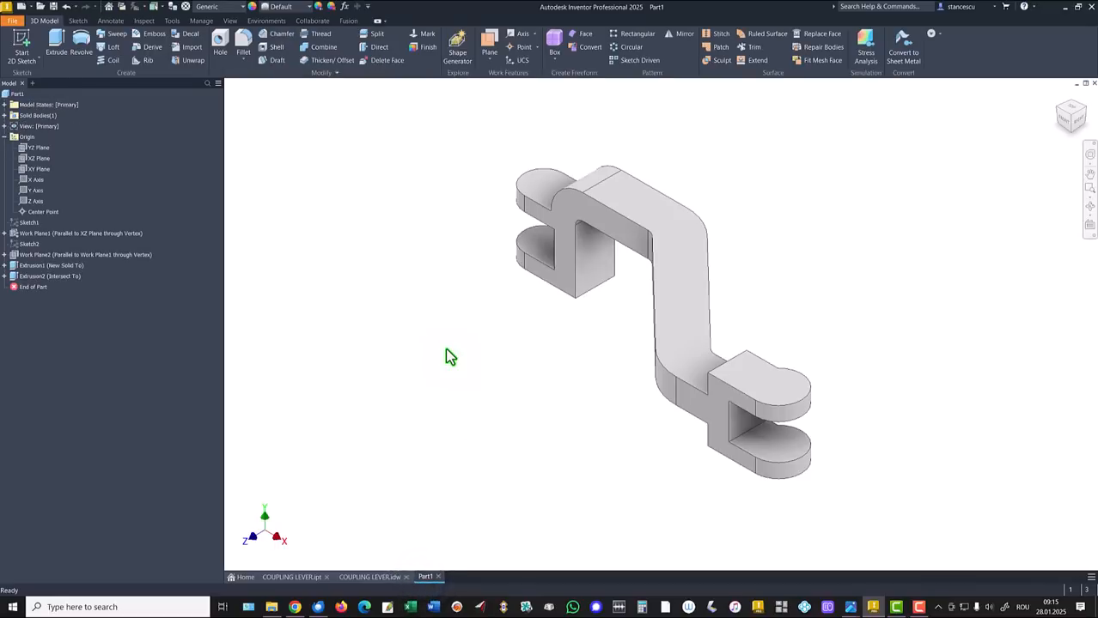
{"action": "left_click", "coordinate": [488, 39]}
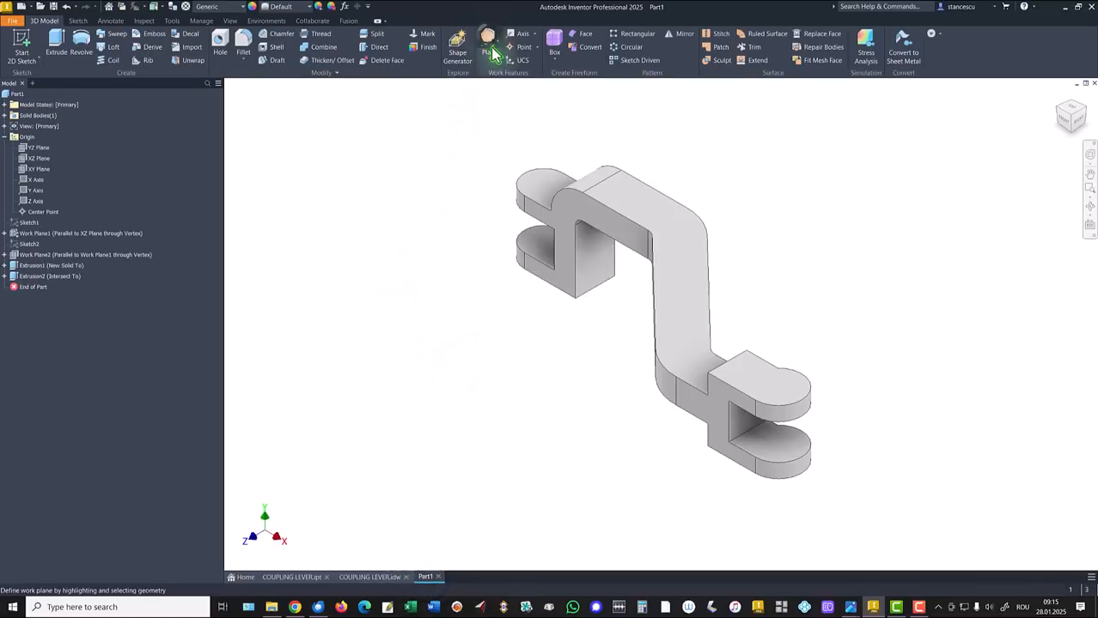
{"action": "left_click", "coordinate": [633, 202]}
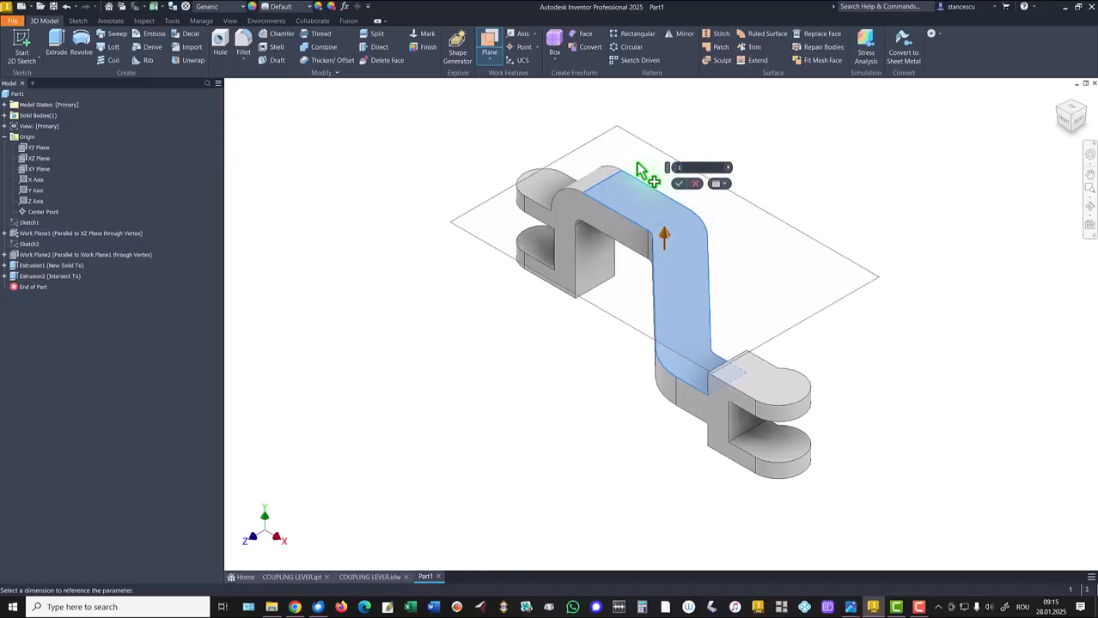
{"action": "key", "text": "Return"}
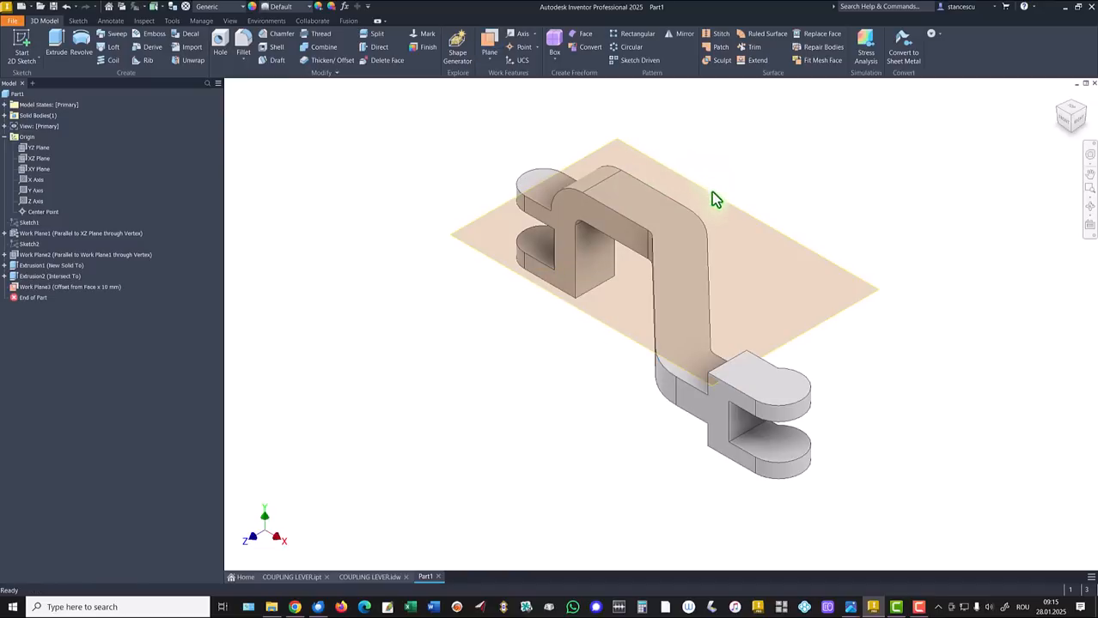
{"action": "left_click", "coordinate": [741, 204]}
{"action": "key", "text": "s"}
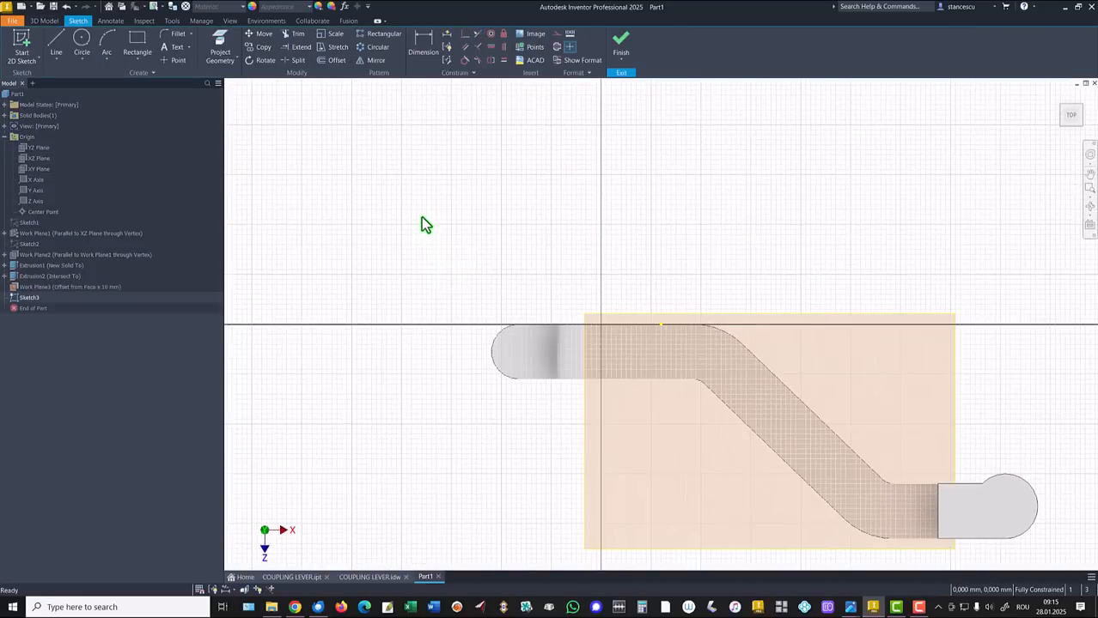
Draw a 22 mm diameter circle above the arm
{"action": "left_click", "coordinate": [80, 45]}
{"action": "left_click", "coordinate": [694, 239]}
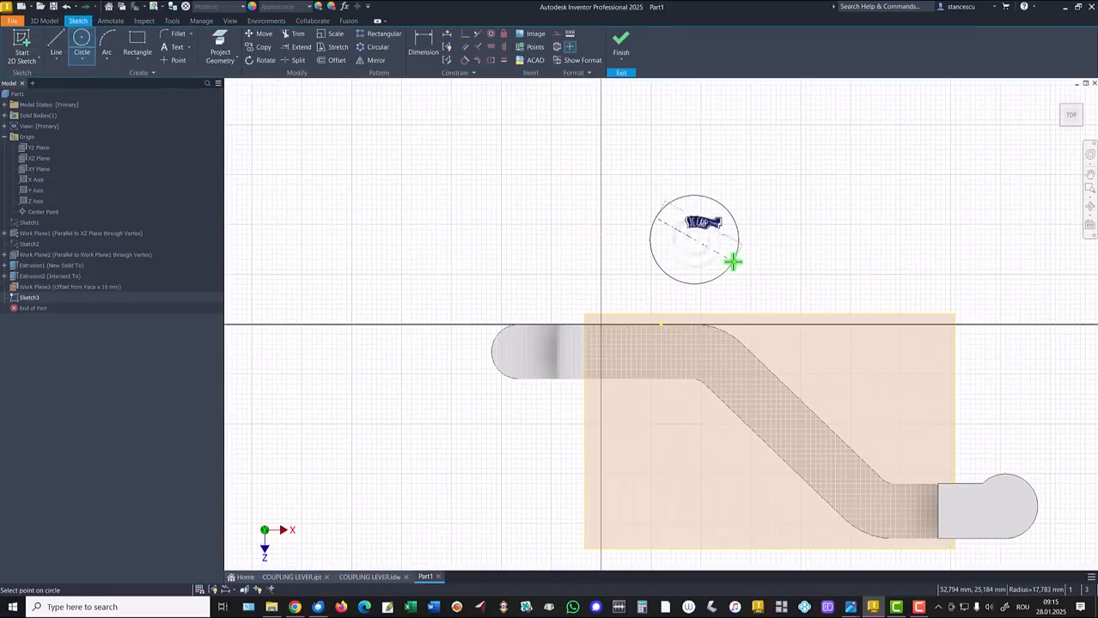
{"action": "type", "text": "22"}
{"action": "key", "text": "Return"}
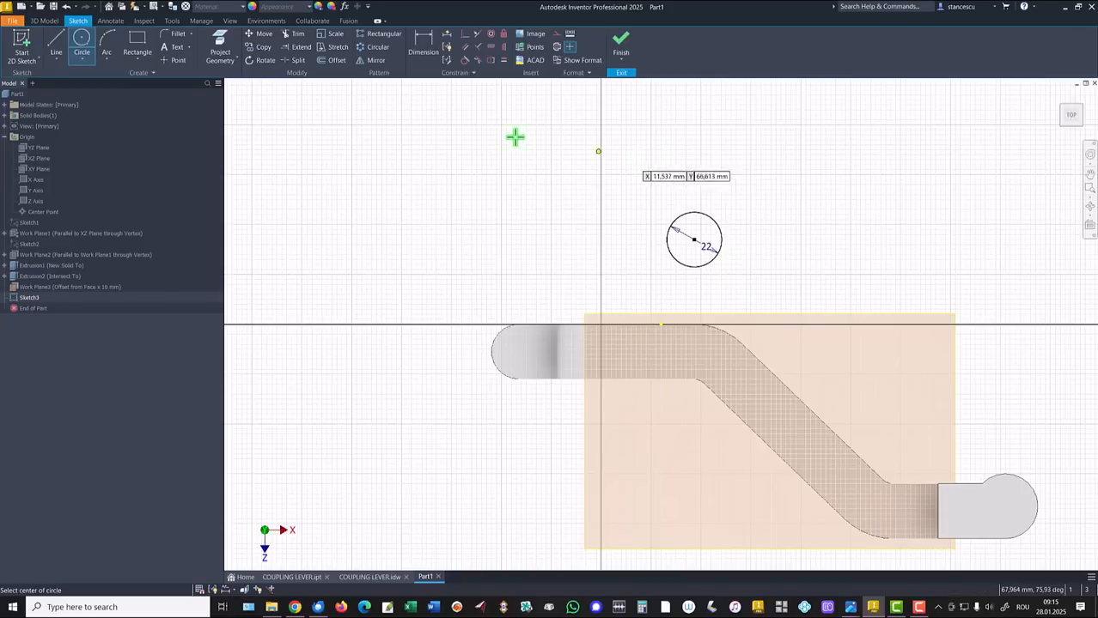
Dimension the circle 138 mm from the right rounded end
{"action": "left_click", "coordinate": [221, 48]}
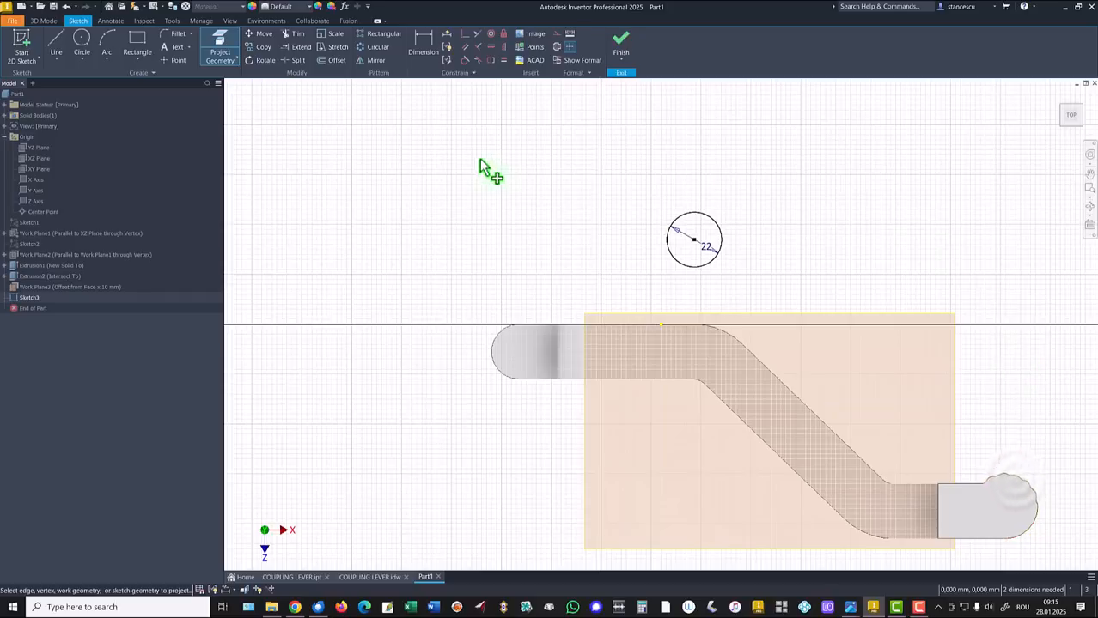
{"action": "left_click", "coordinate": [424, 48]}
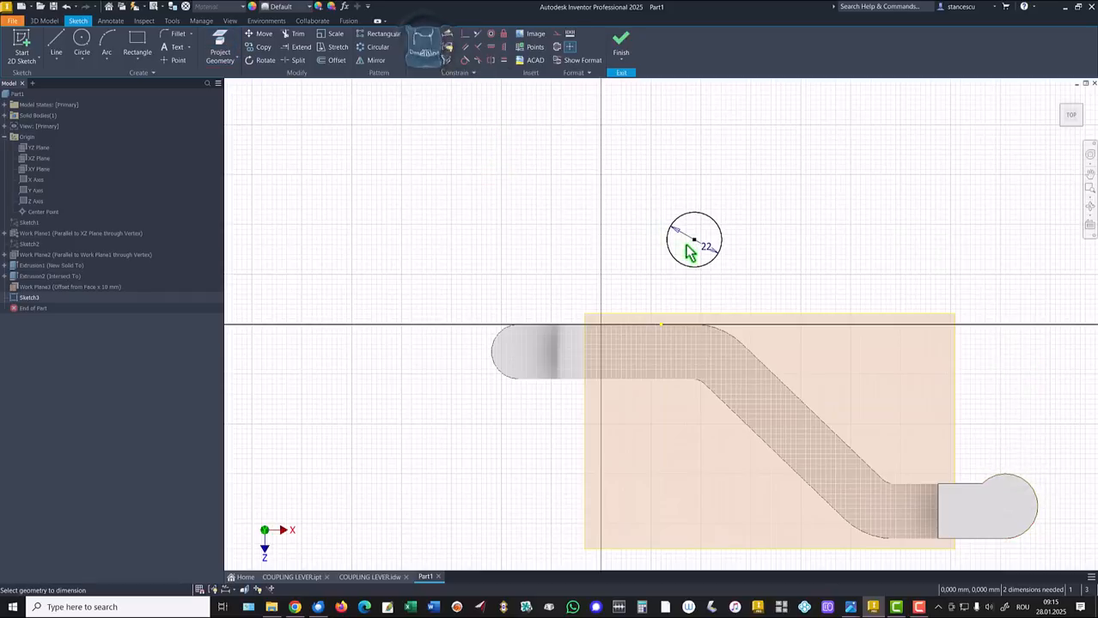
{"action": "left_click", "coordinate": [713, 225]}
{"action": "left_click", "coordinate": [1027, 496]}
{"action": "left_click", "coordinate": [827, 174]}
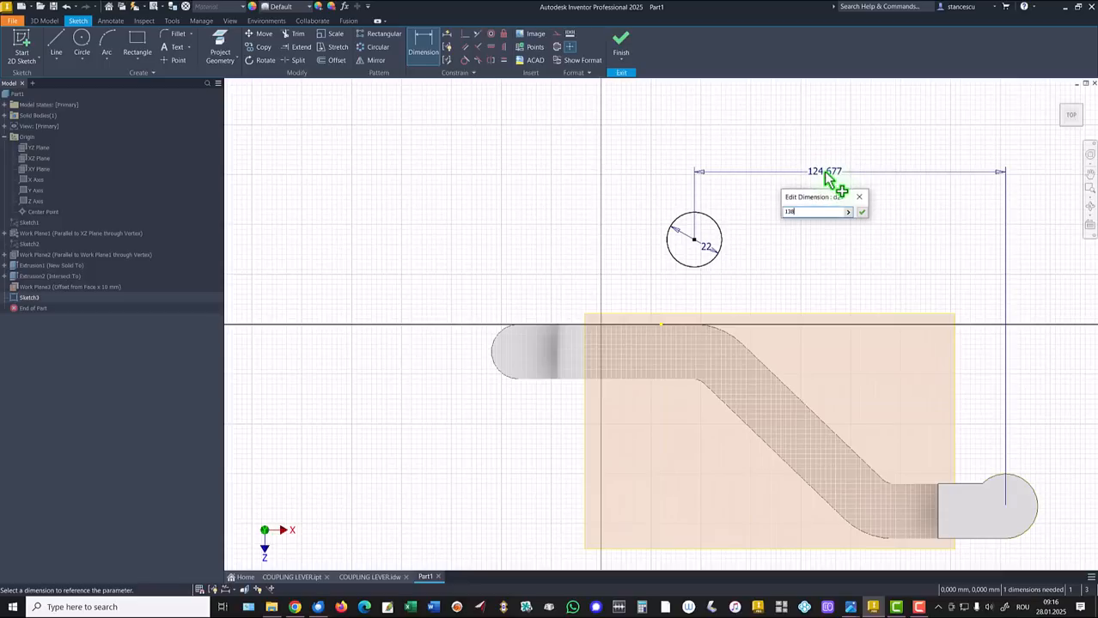
{"action": "key", "text": "Return"}
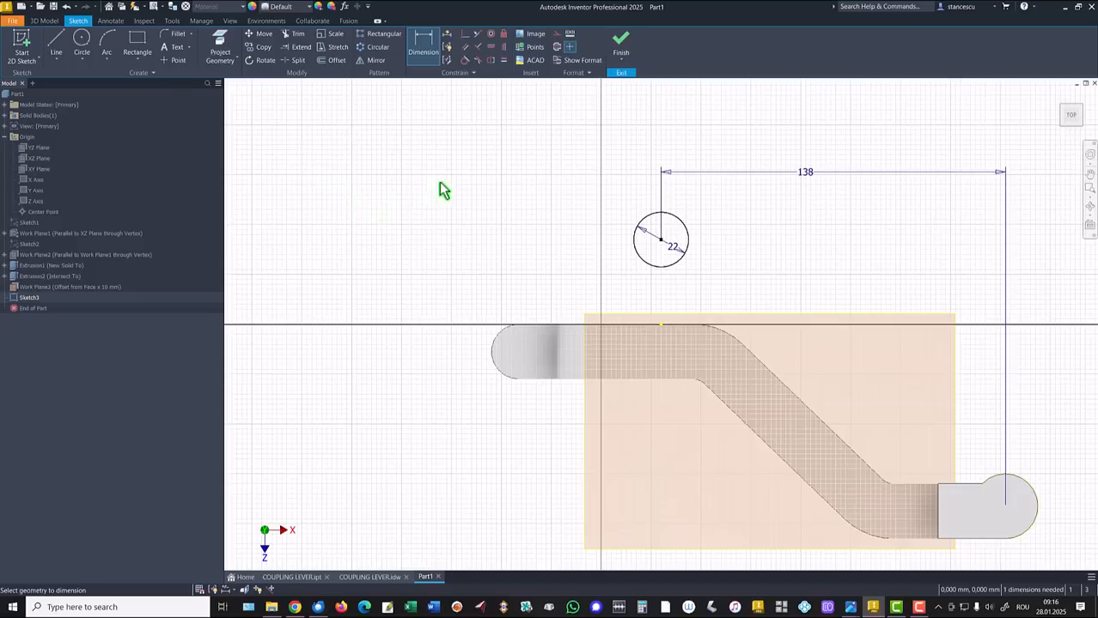
Project the left end edge, align the circle centre horizontally with it, and finish the sketch
{"action": "left_click", "coordinate": [220, 47]}
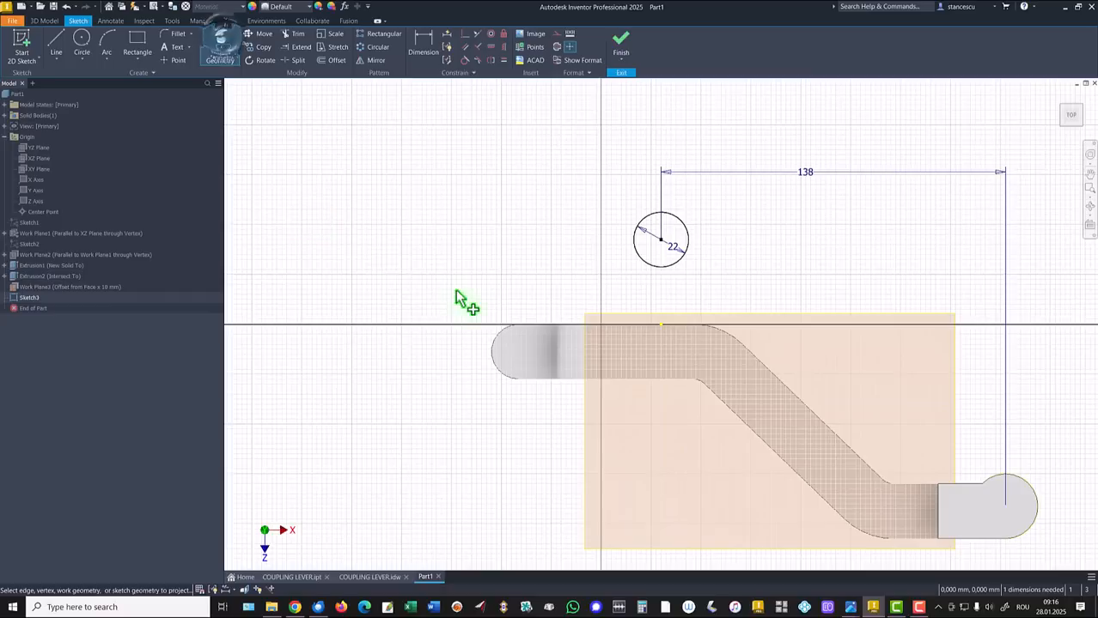
{"action": "left_click", "coordinate": [556, 342]}
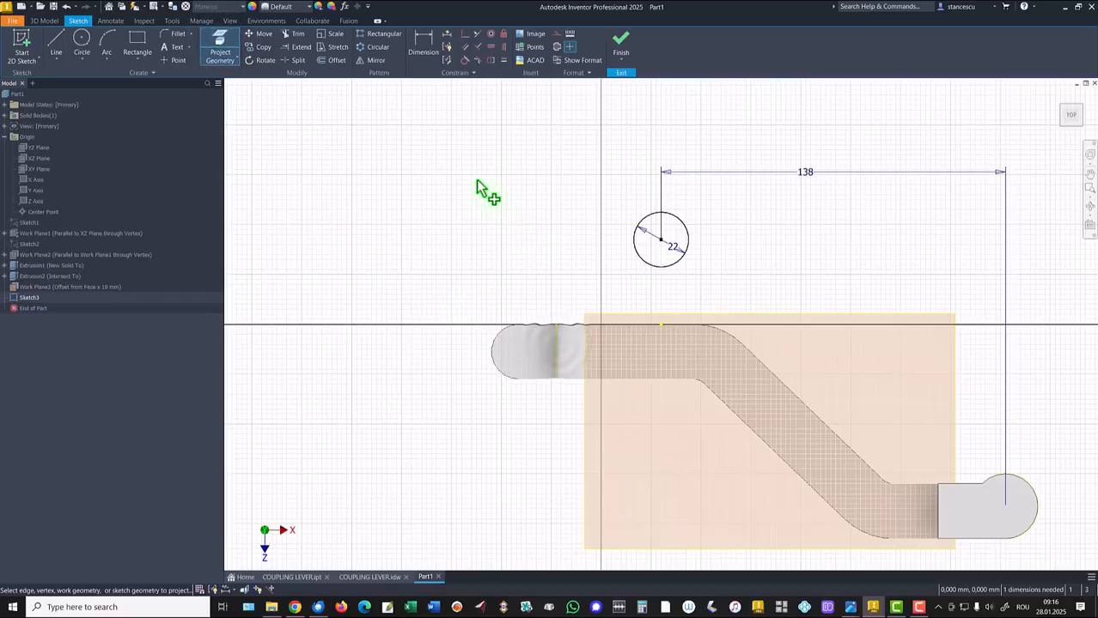
{"action": "left_click", "coordinate": [491, 48]}
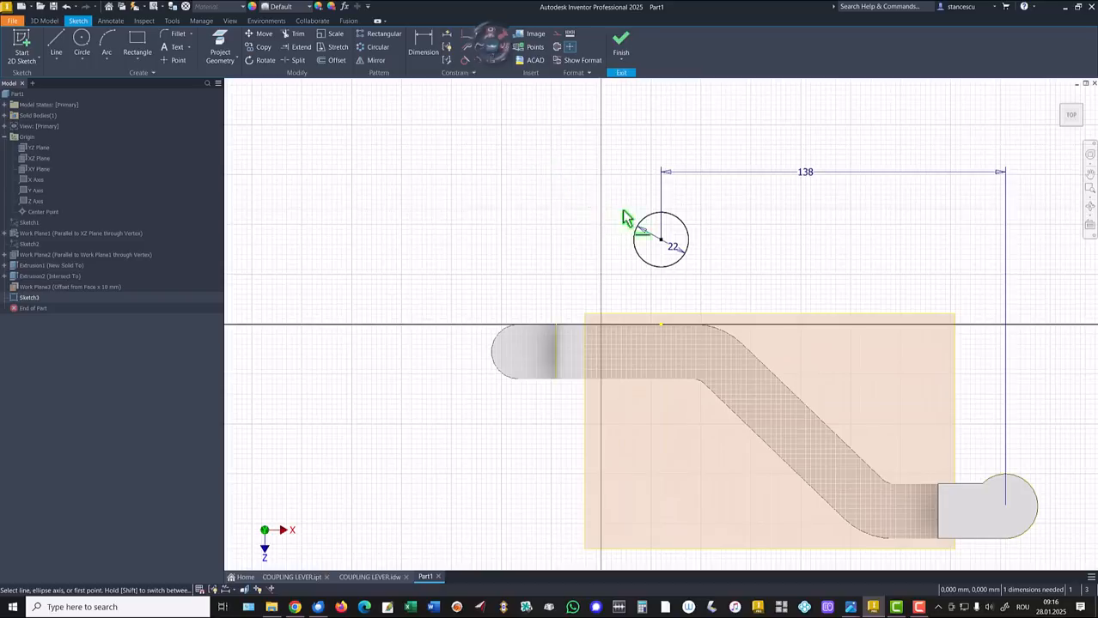
{"action": "left_click", "coordinate": [661, 240]}
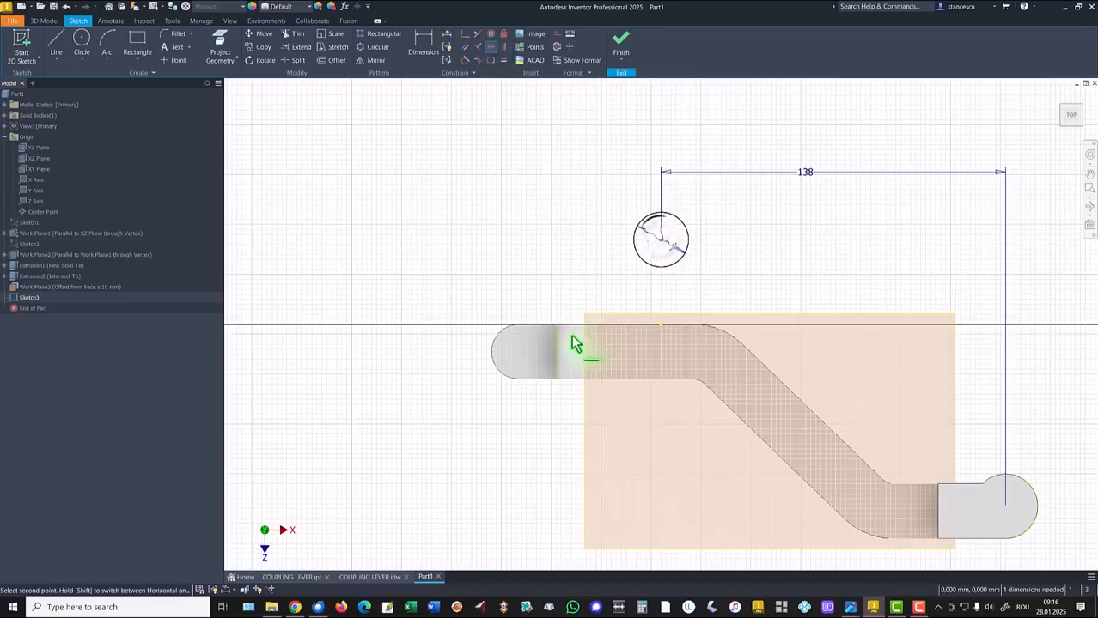
{"action": "left_click", "coordinate": [557, 352]}
{"action": "left_click", "coordinate": [620, 43]}
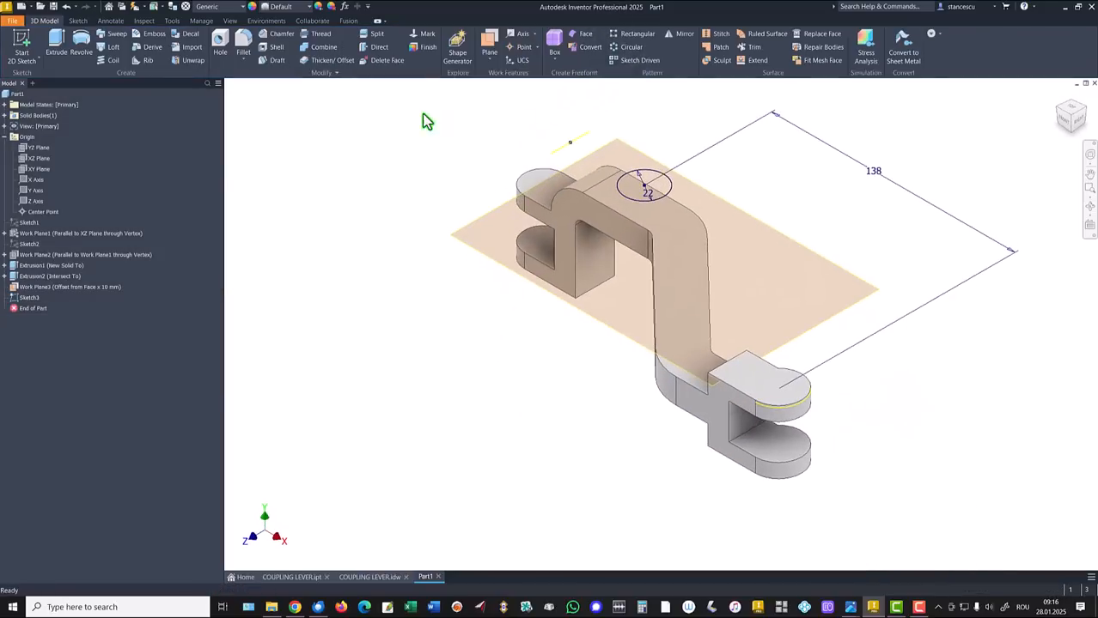
Extrude the 22 mm circle 27 mm downward, joined to the arm
{"action": "left_click", "coordinate": [56, 43]}
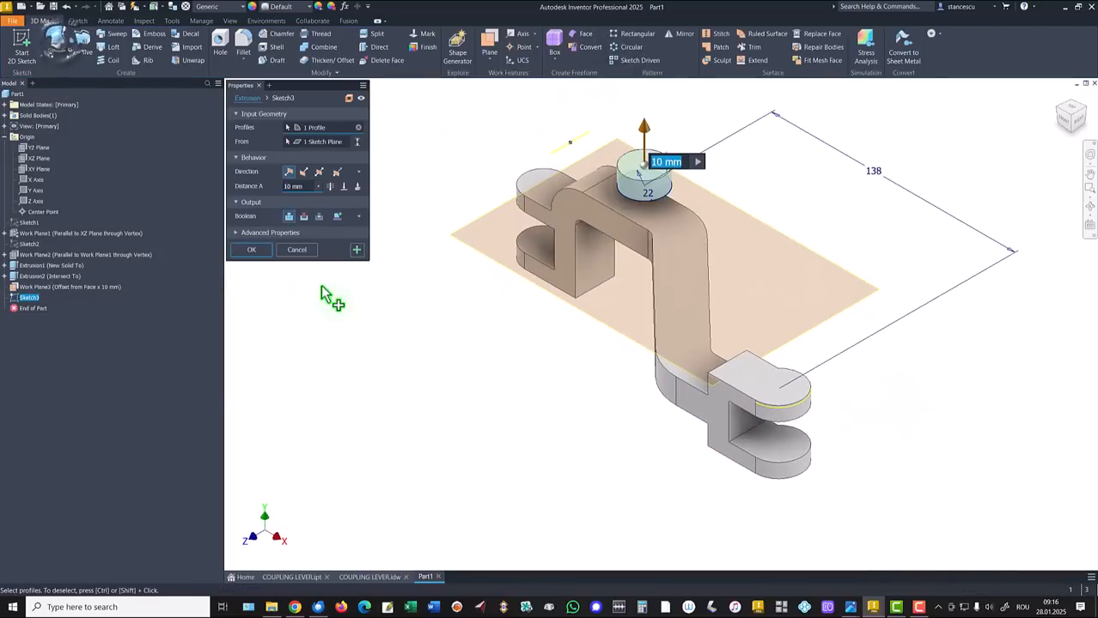
{"action": "left_click", "coordinate": [305, 172]}
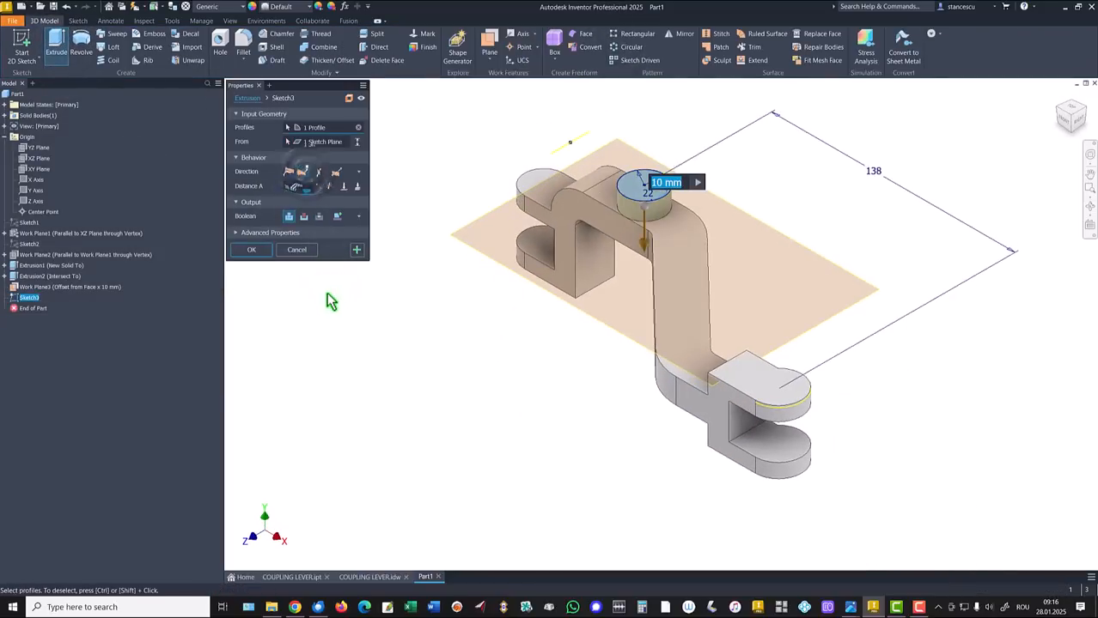
{"action": "type", "text": "27"}
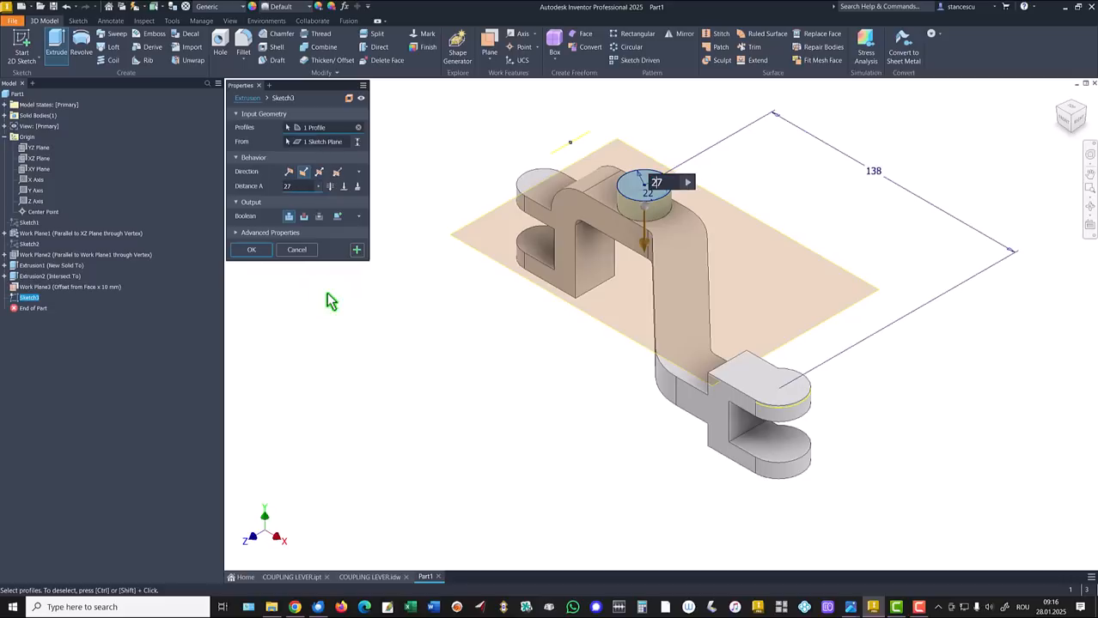
{"action": "key", "text": "Return"}
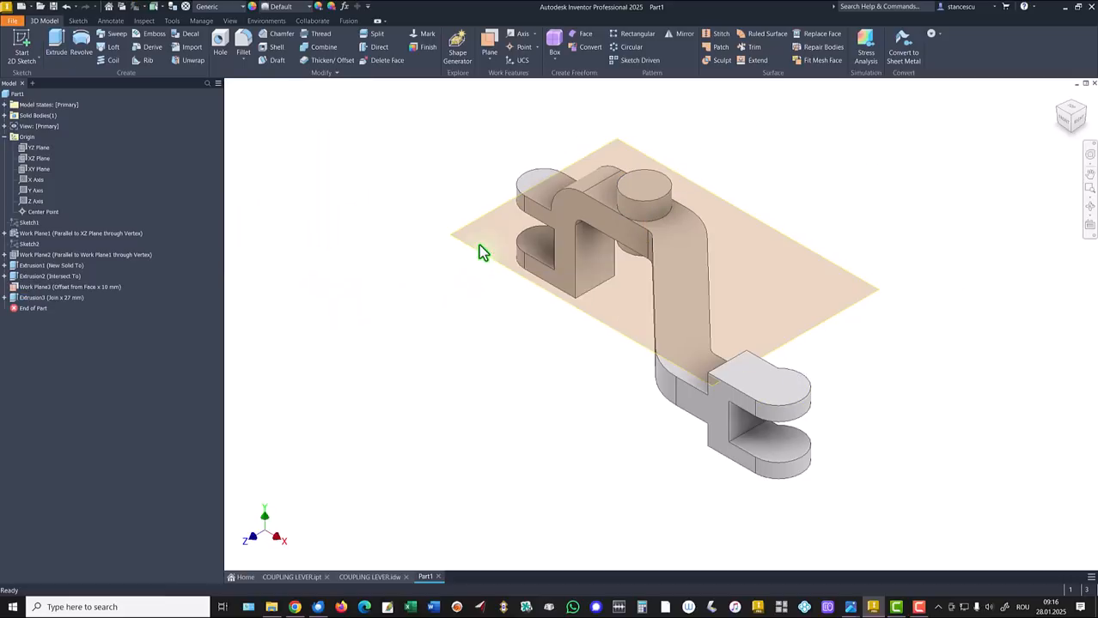
Hide Work Plane3 and return to the Home view
{"action": "right_click", "coordinate": [477, 251]}
{"action": "left_click", "coordinate": [505, 272]}
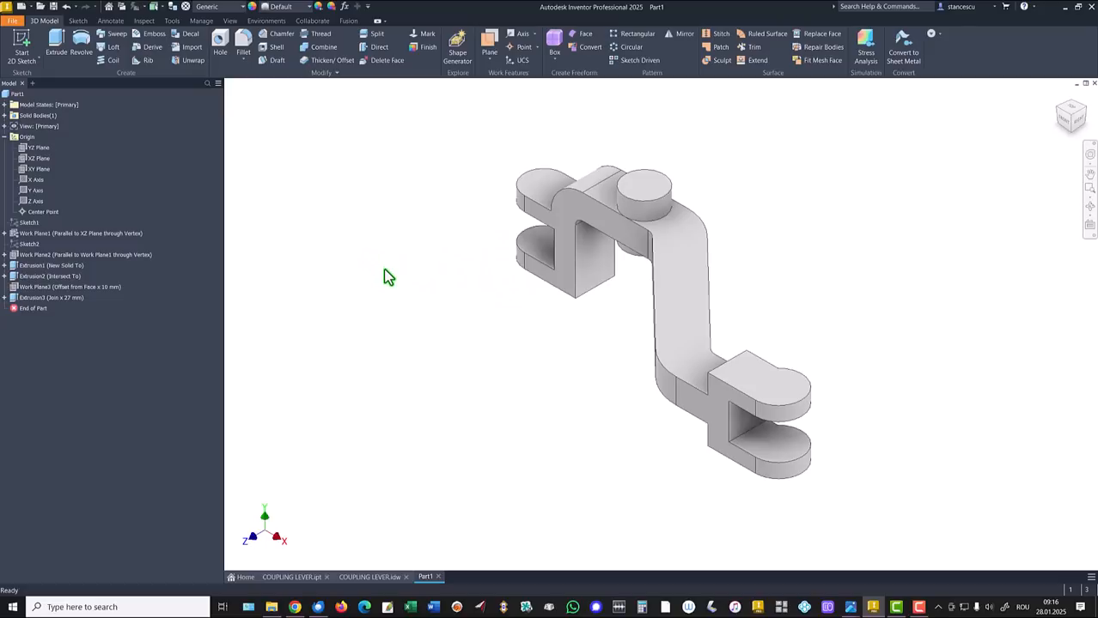
{"action": "key", "text": "F6"}
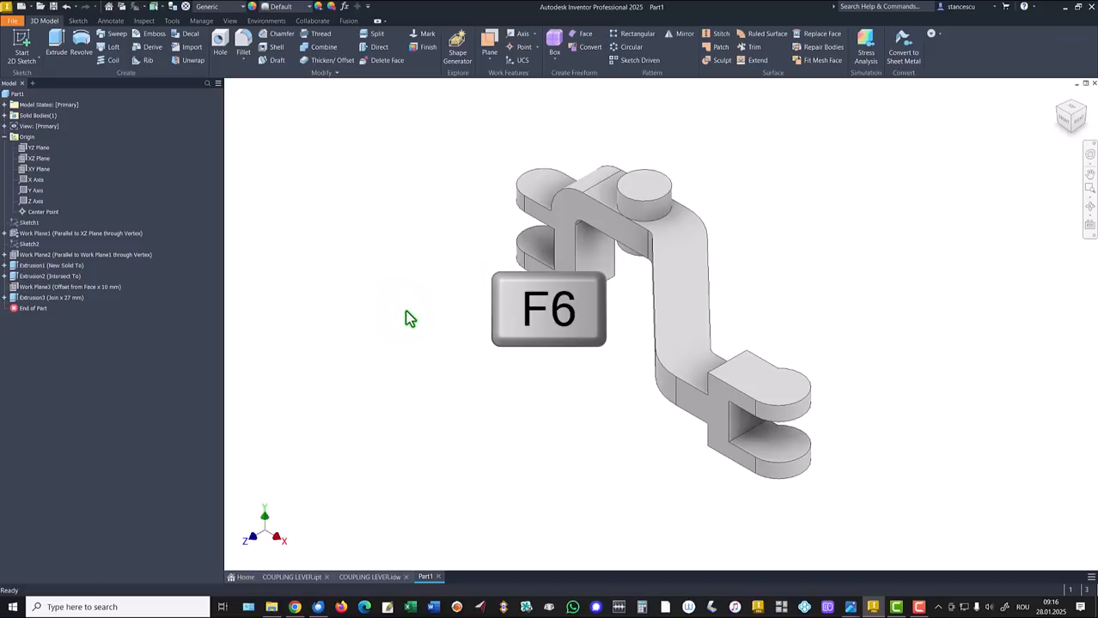
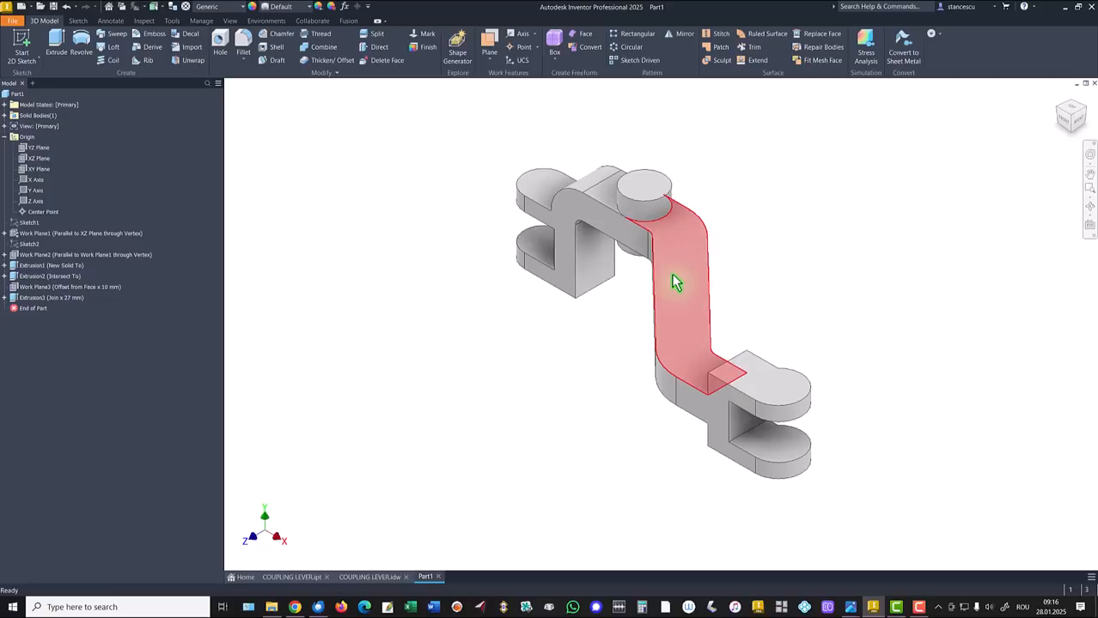
Check the COUPLING LEVER drawing, then start a sketch on the slanted arm's top face
{"action": "left_click", "coordinate": [370, 577]}
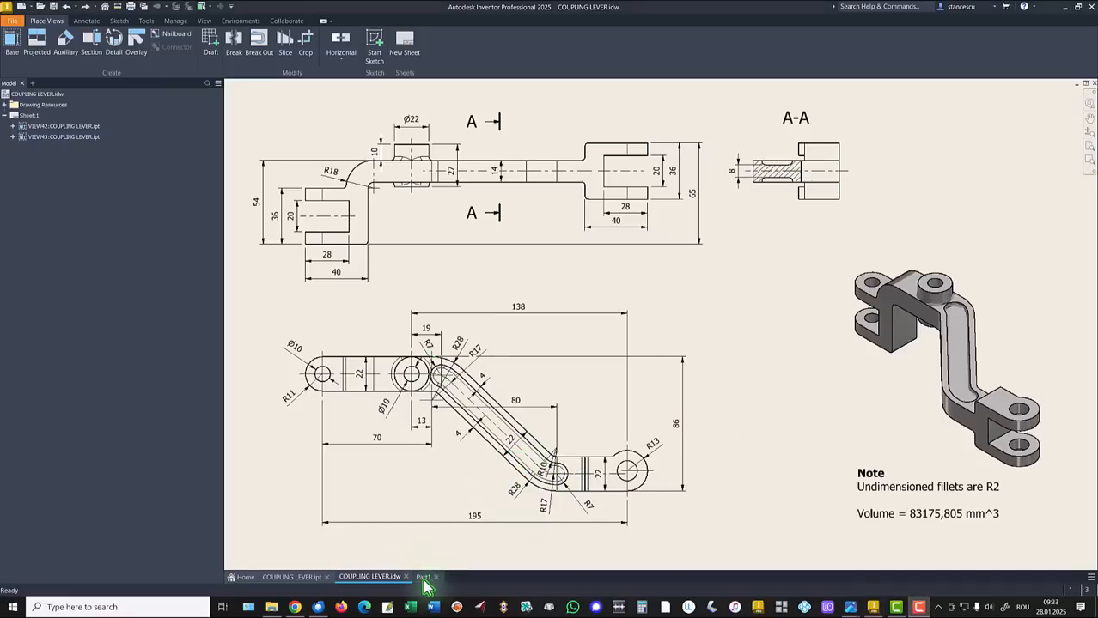
{"action": "left_click", "coordinate": [425, 580]}
{"action": "left_click", "coordinate": [676, 304]}
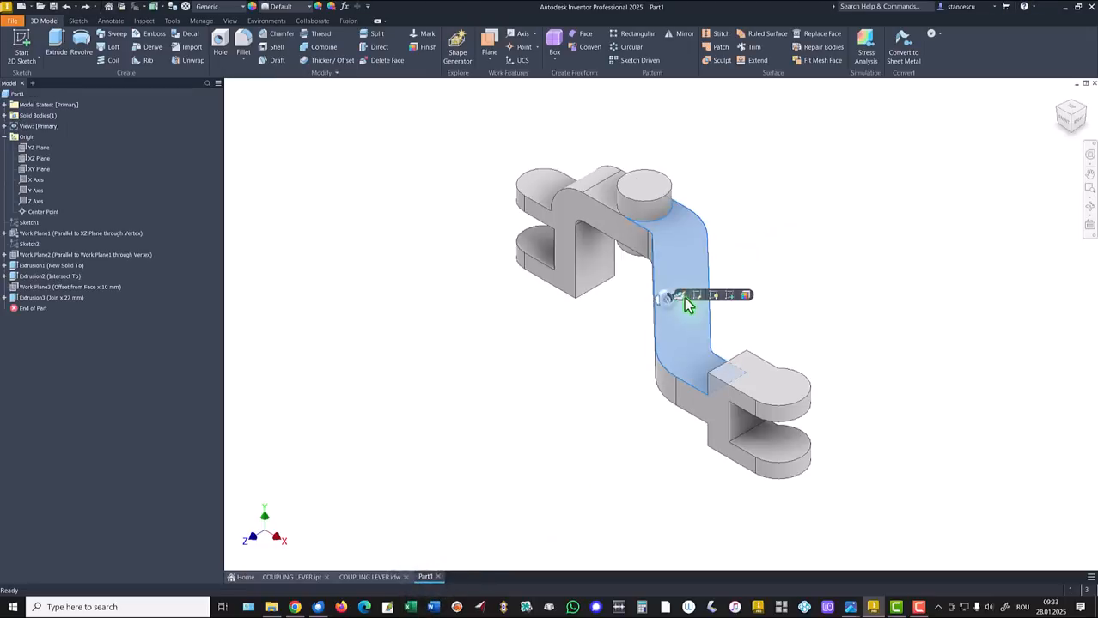
{"action": "left_click", "coordinate": [725, 297]}
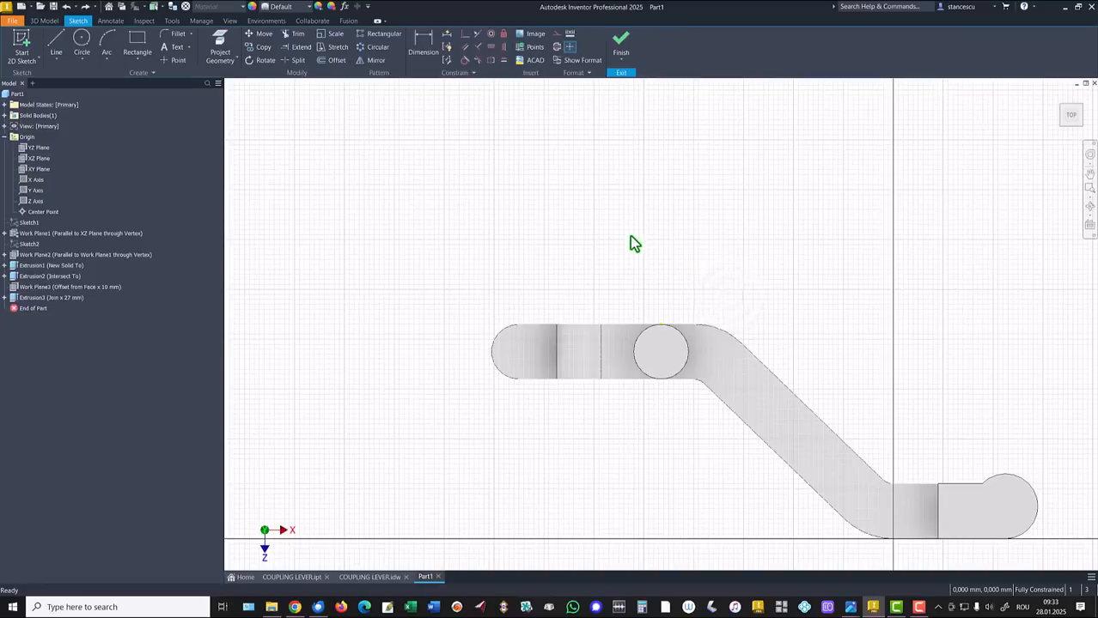
Draw two radius-7 circles, one beside the large circle at the upper bend and one at the lower bend
{"action": "left_click", "coordinate": [81, 39]}
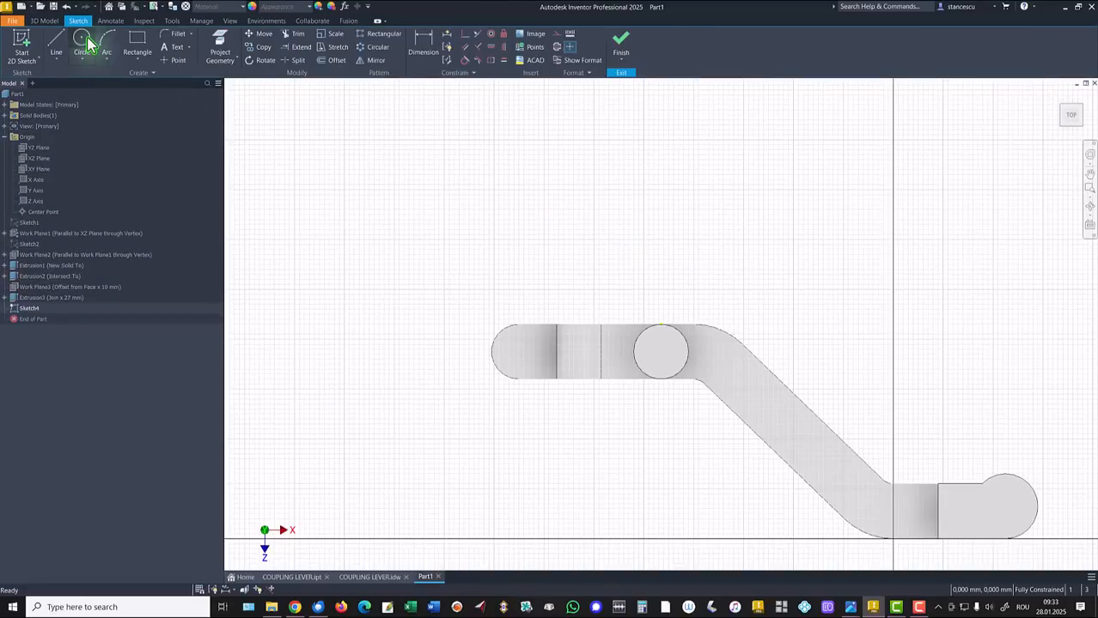
{"action": "left_click", "coordinate": [708, 357]}
{"action": "right_click", "coordinate": [726, 351]}
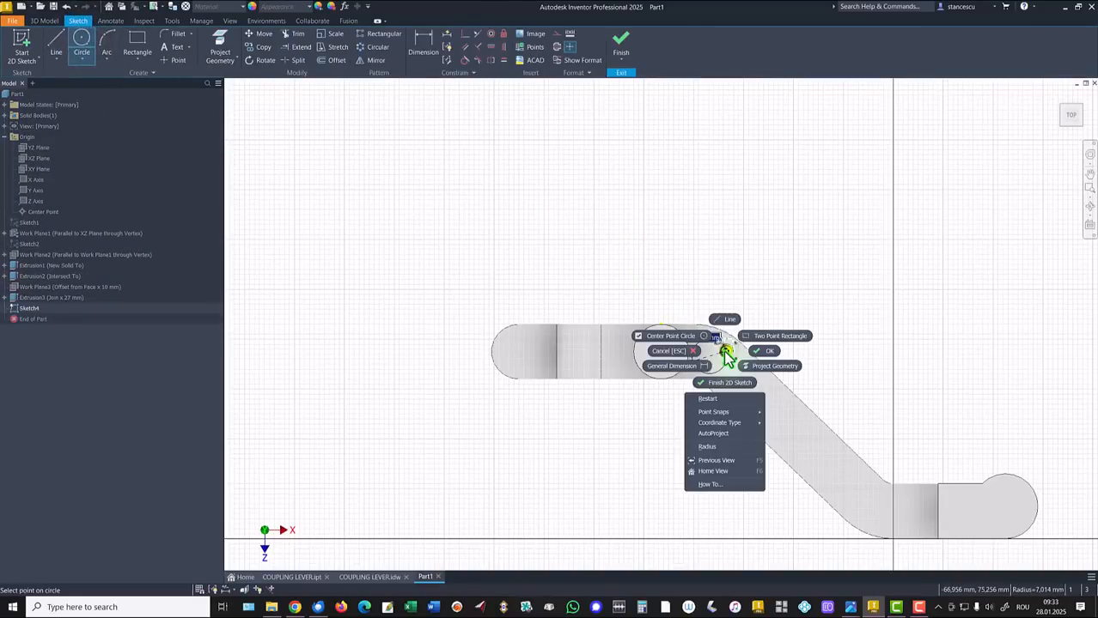
{"action": "left_click", "coordinate": [709, 448]}
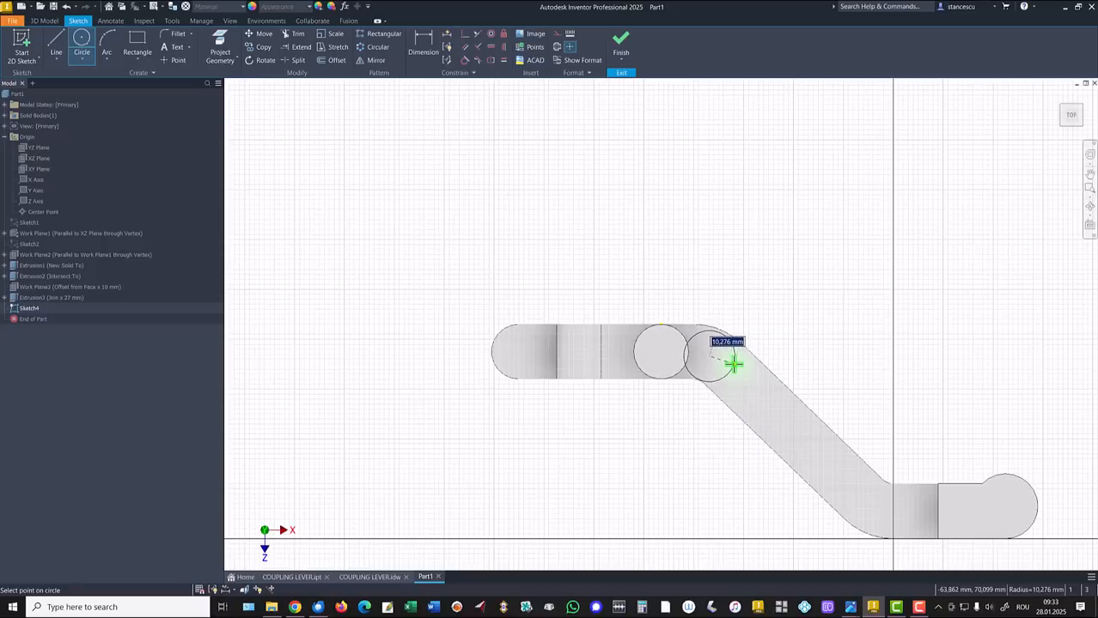
{"action": "key", "text": "Return"}
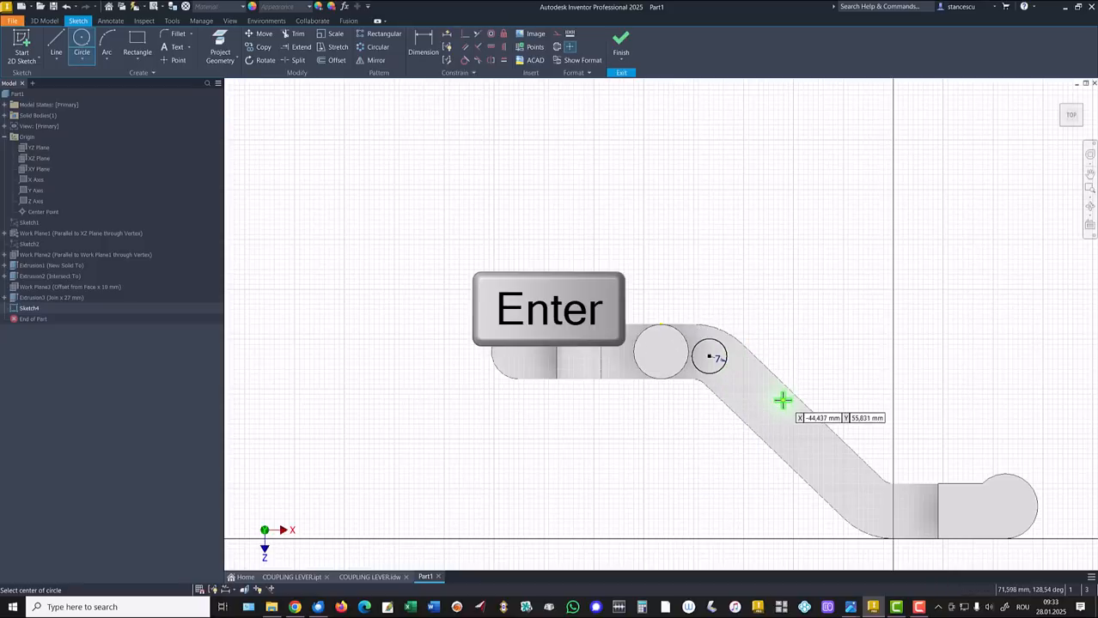
{"action": "left_click", "coordinate": [909, 513]}
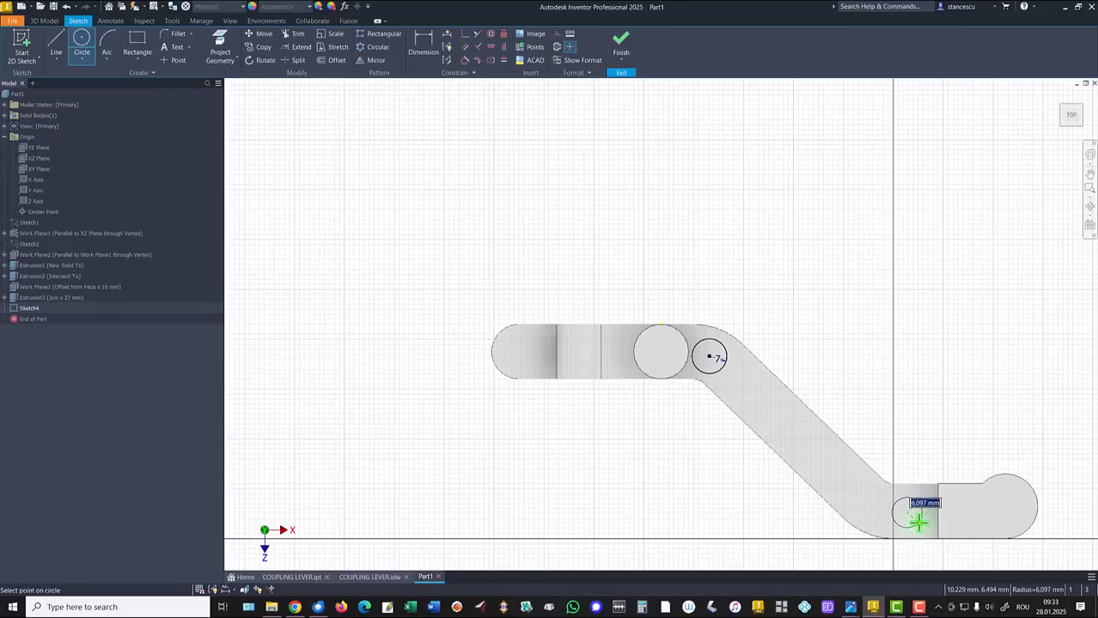
{"action": "type", "text": "7"}
{"action": "key", "text": "Return"}
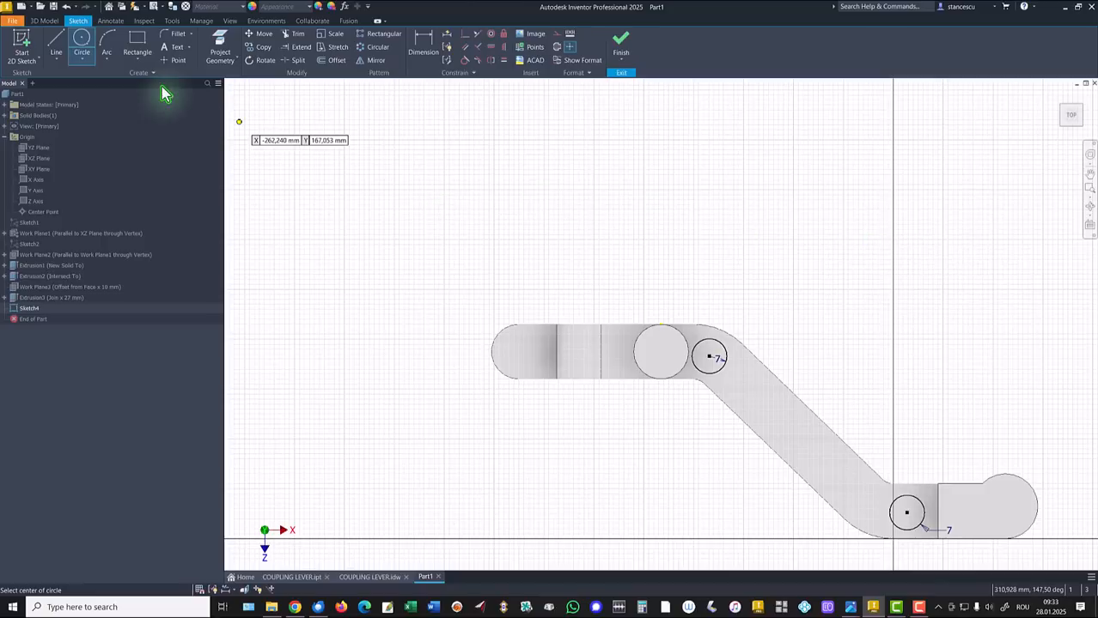
{"action": "left_click", "coordinate": [219, 51]}
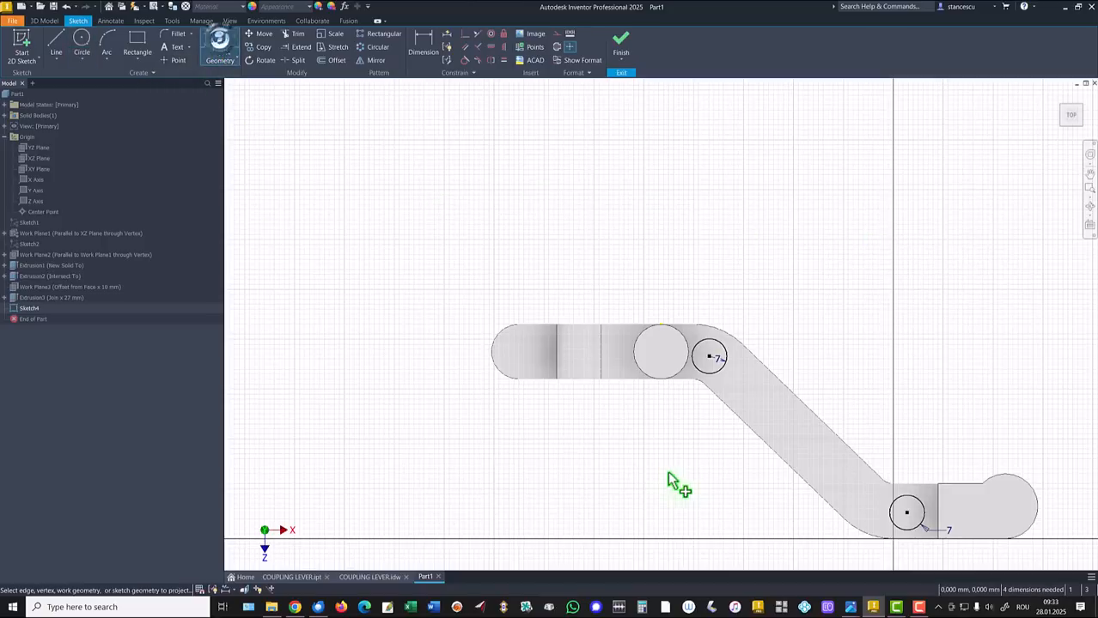
Project the arm's upper and lower slanted edges and both bend arcs as reference geometry
{"action": "left_click", "coordinate": [771, 450]}
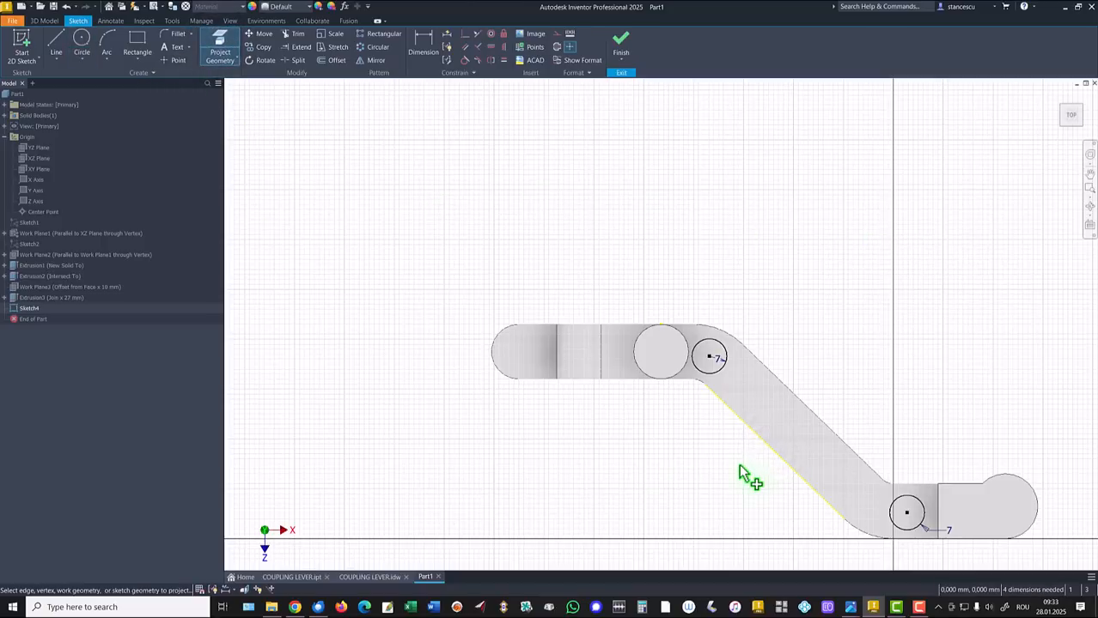
{"action": "left_click", "coordinate": [791, 394]}
{"action": "left_click", "coordinate": [720, 330]}
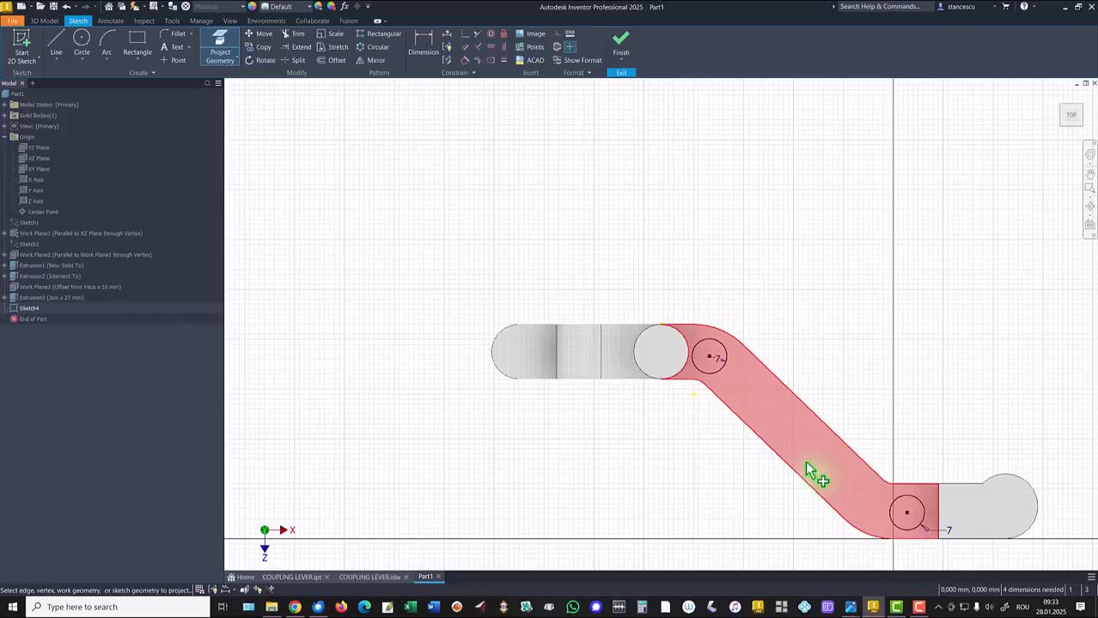
{"action": "left_click", "coordinate": [845, 521]}
{"action": "left_click", "coordinate": [859, 531]}
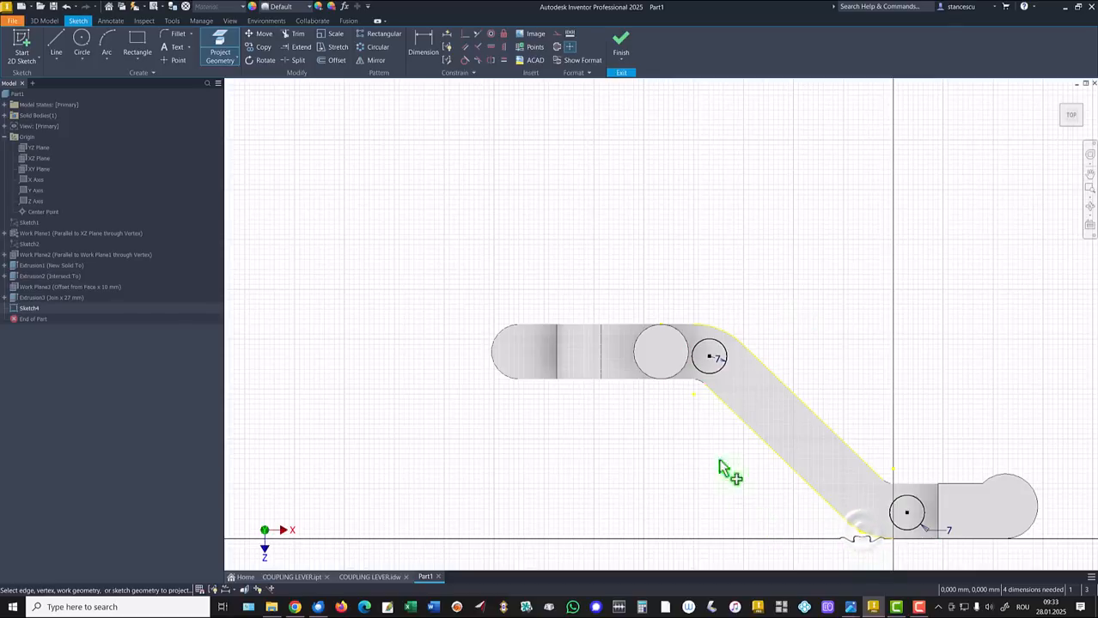
{"action": "key", "text": "Home"}
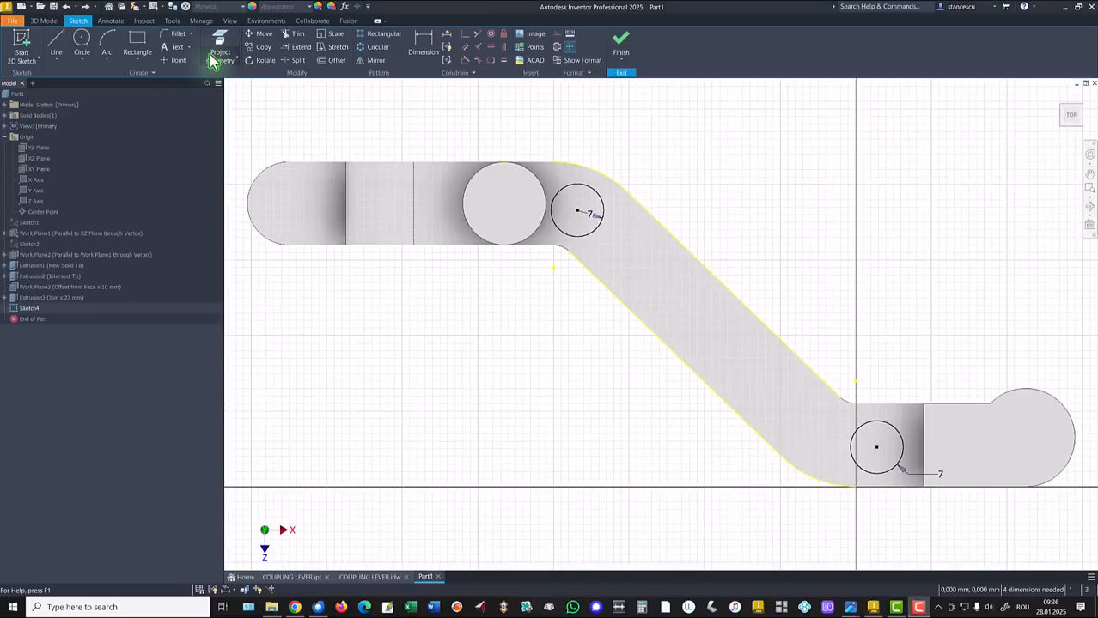
{"action": "left_click", "coordinate": [220, 51]}
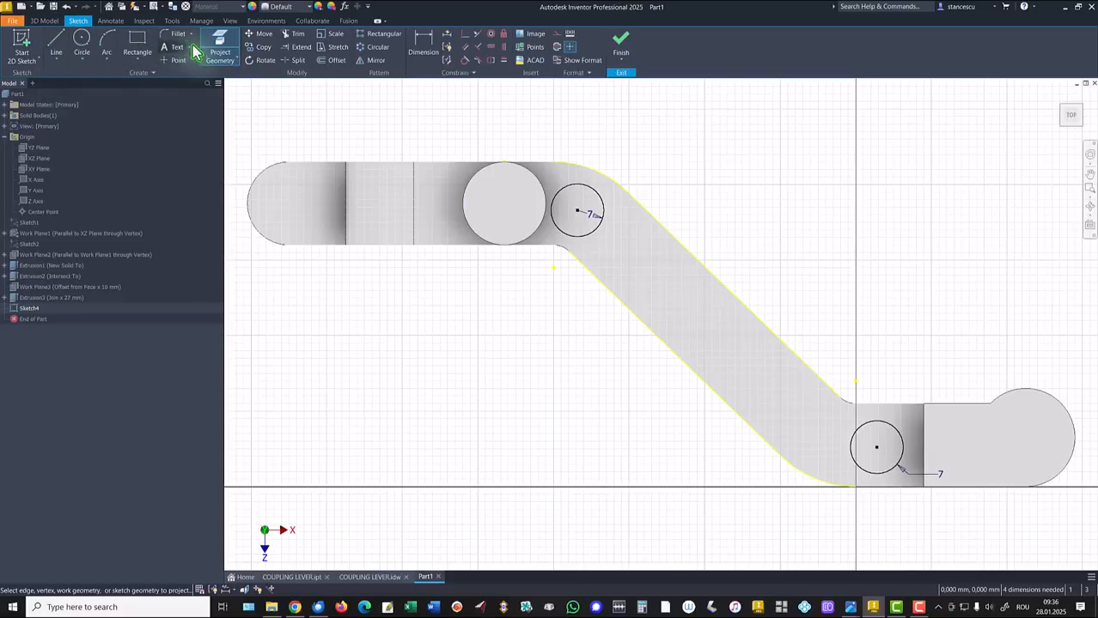
Dimension the small circle centres 19 mm and 93 mm horizontally from the large circle's centre
{"action": "left_click", "coordinate": [422, 43]}
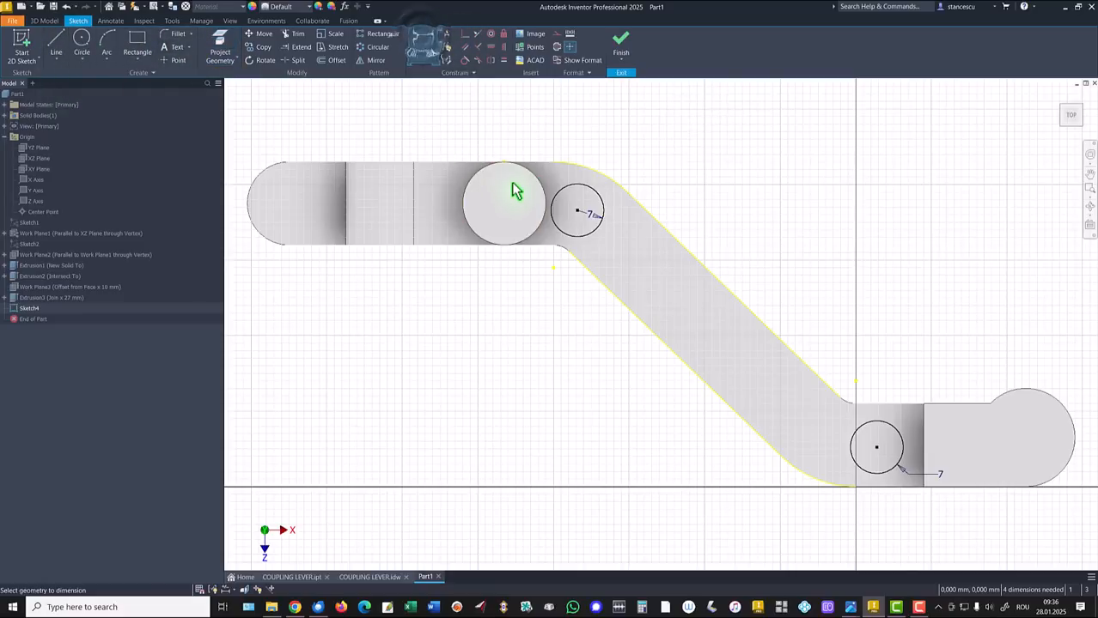
{"action": "left_click", "coordinate": [506, 209]}
{"action": "left_click", "coordinate": [582, 209]}
{"action": "left_click", "coordinate": [546, 135]}
{"action": "type", "text": "19"}
{"action": "key", "text": "Return"}
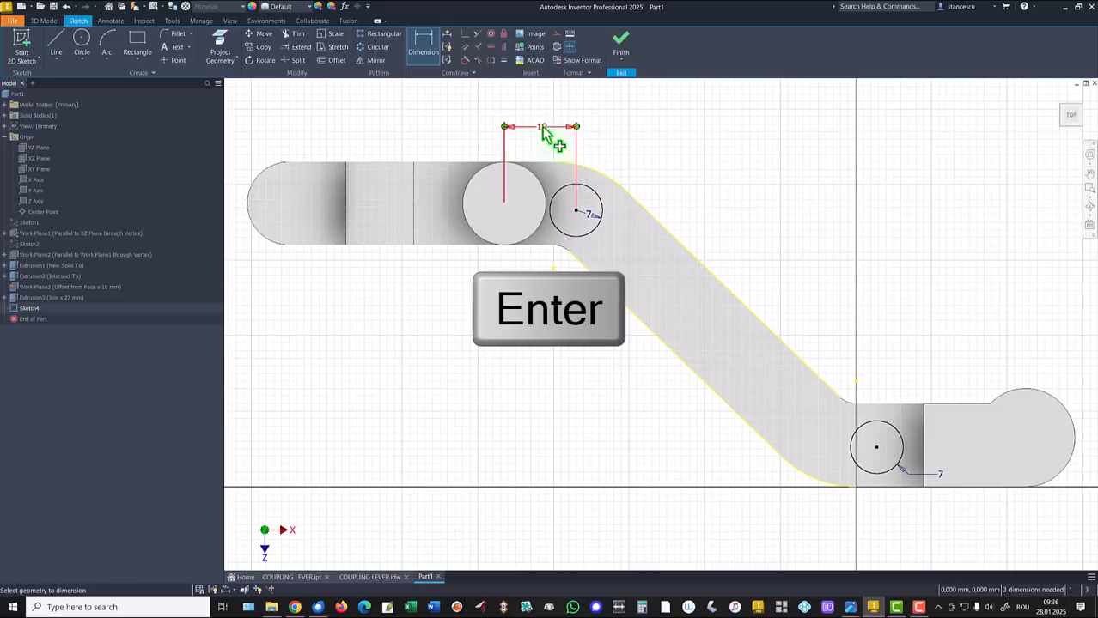
{"action": "left_click", "coordinate": [887, 436]}
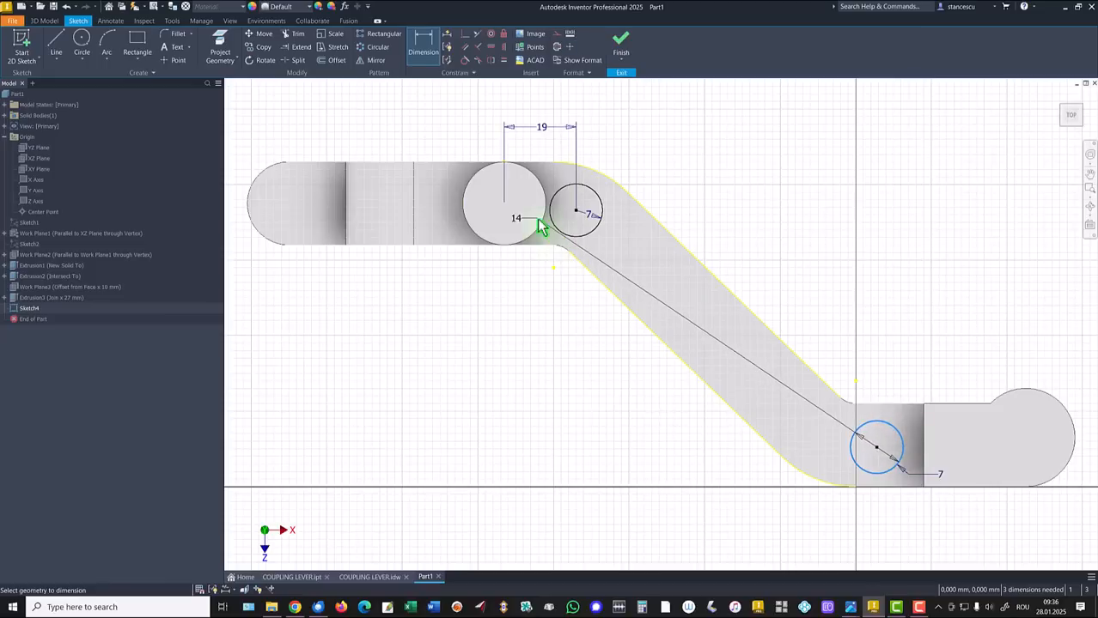
{"action": "left_click", "coordinate": [504, 203]}
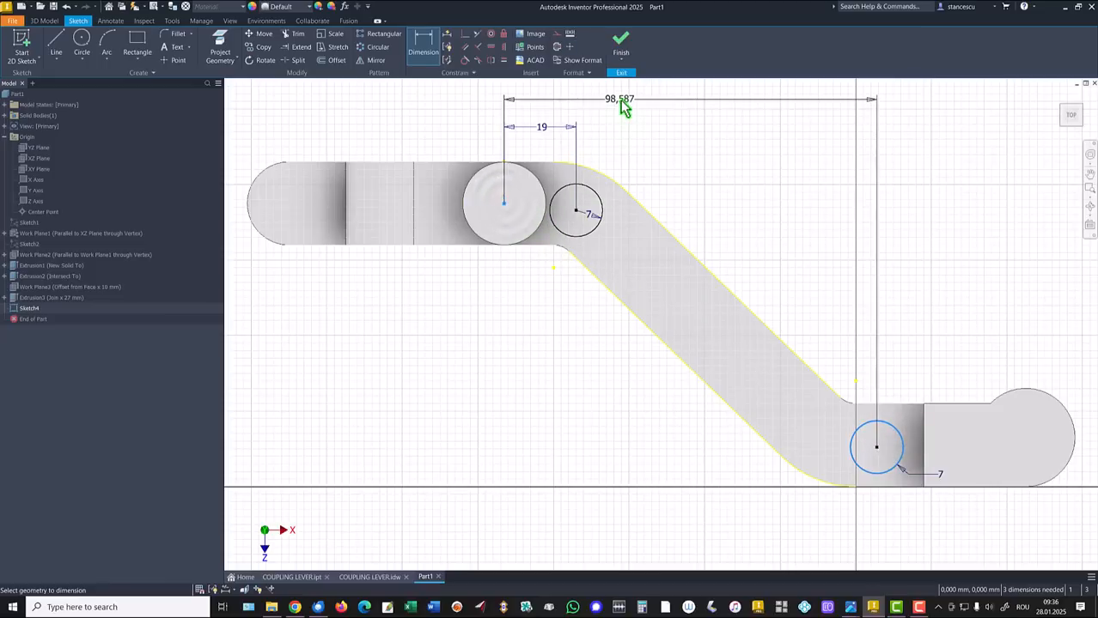
{"action": "left_click", "coordinate": [622, 100]}
{"action": "type", "text": "9"}
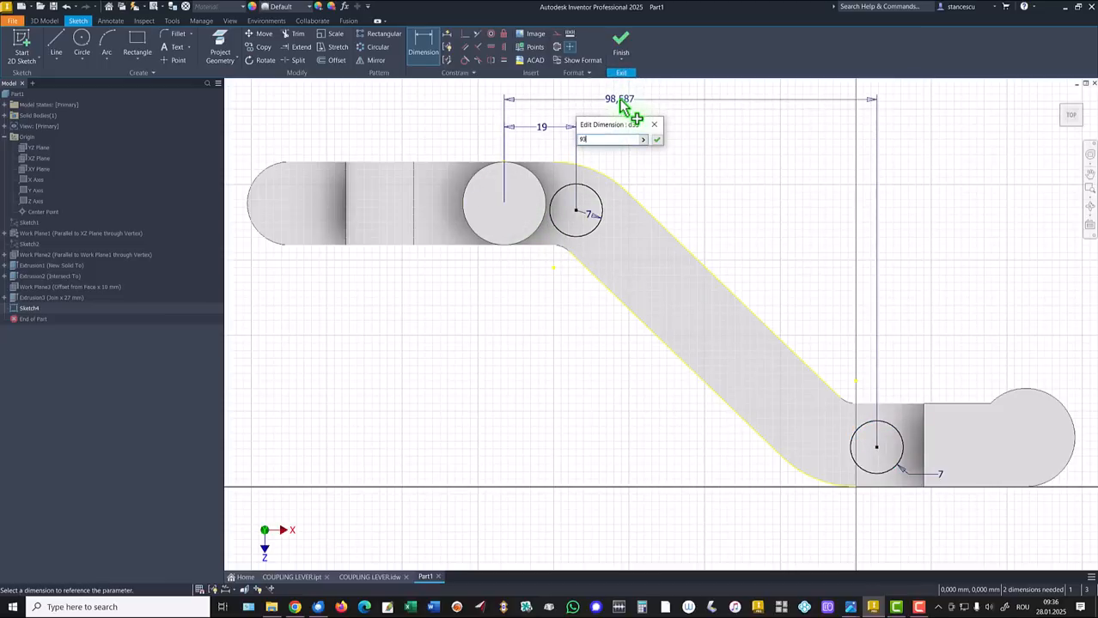
{"action": "type", "text": "3"}
{"action": "key", "text": "Return"}
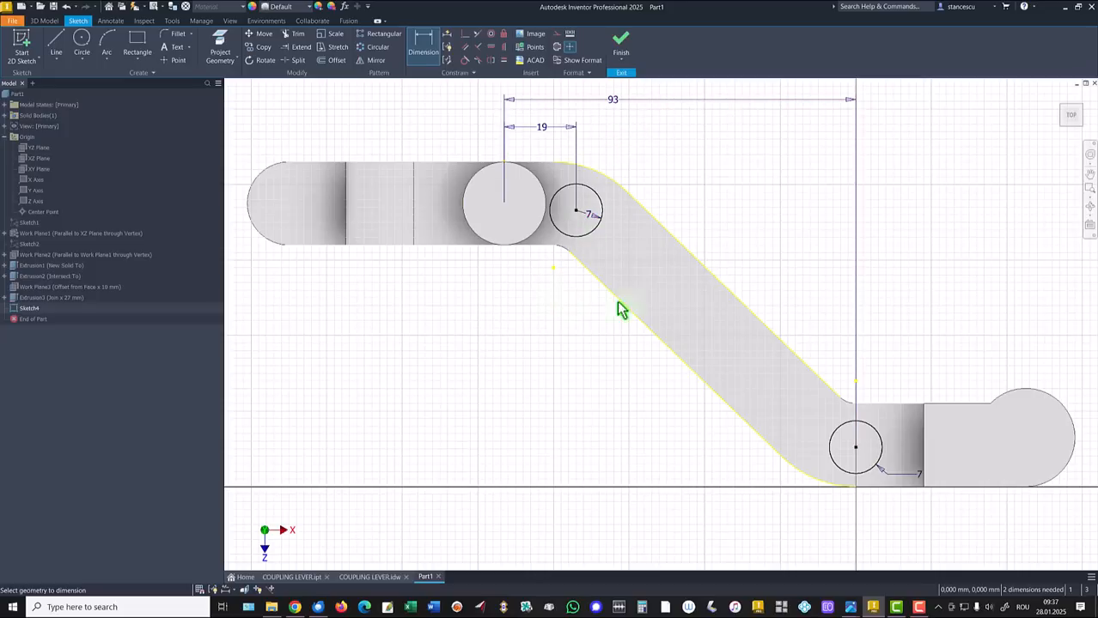
Constrain the lower circle's centre horizontally to the arm edge's midpoint
{"action": "left_click", "coordinate": [218, 45]}
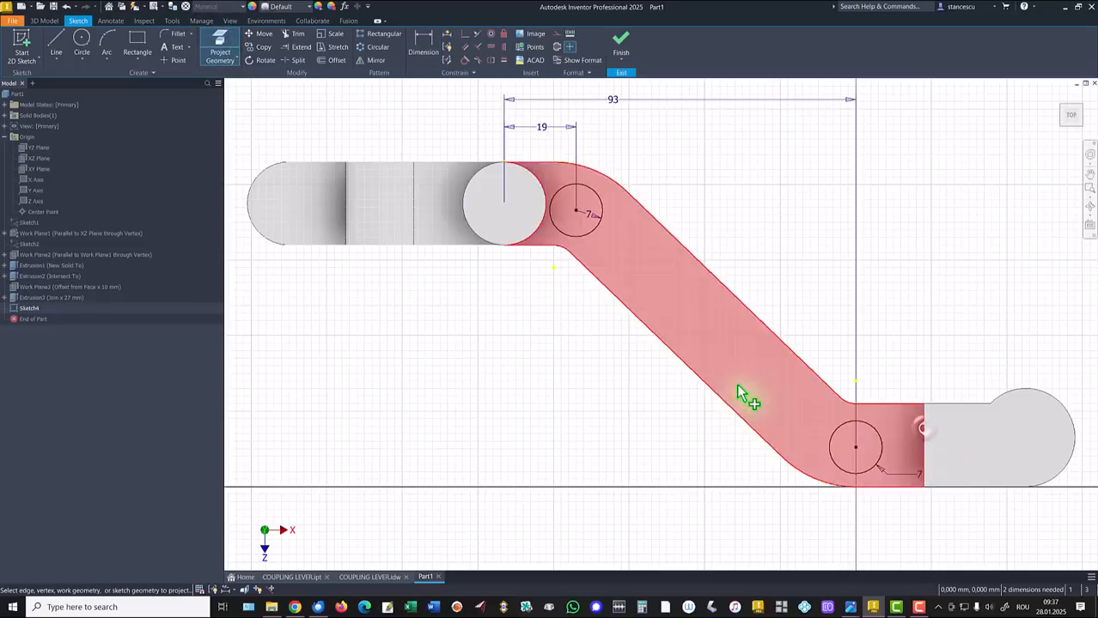
{"action": "left_click", "coordinate": [491, 47]}
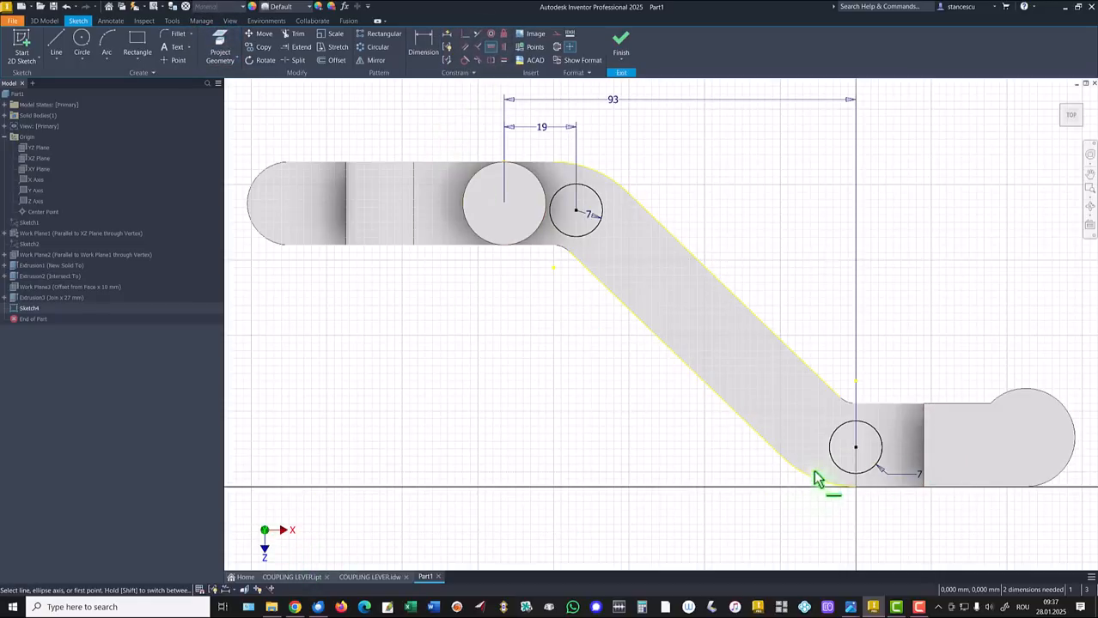
{"action": "left_click", "coordinate": [856, 448]}
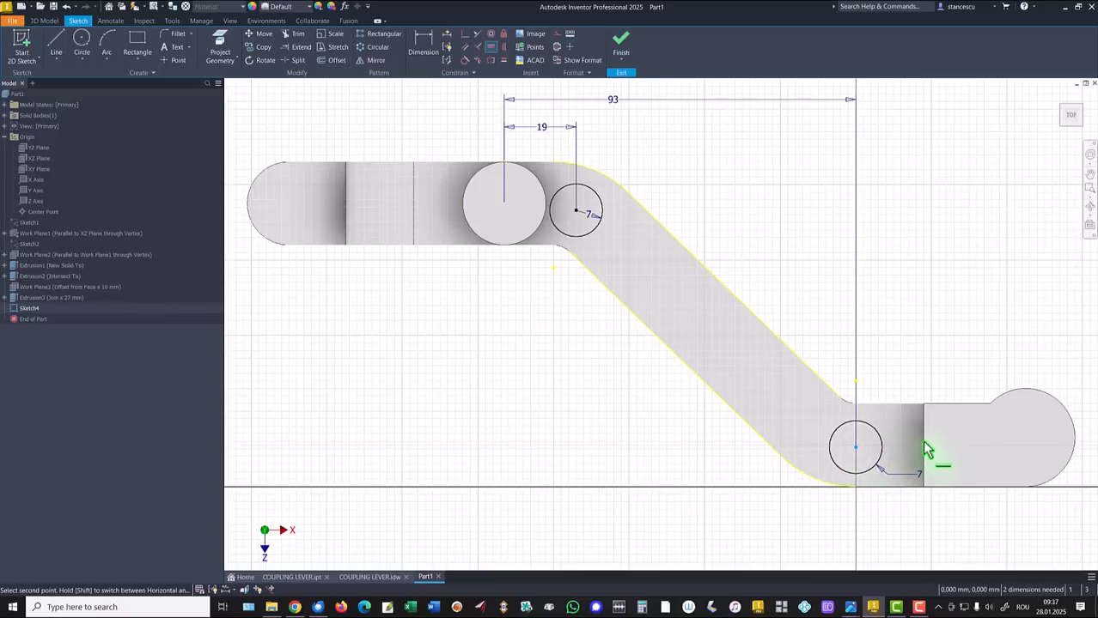
{"action": "left_click", "coordinate": [925, 447]}
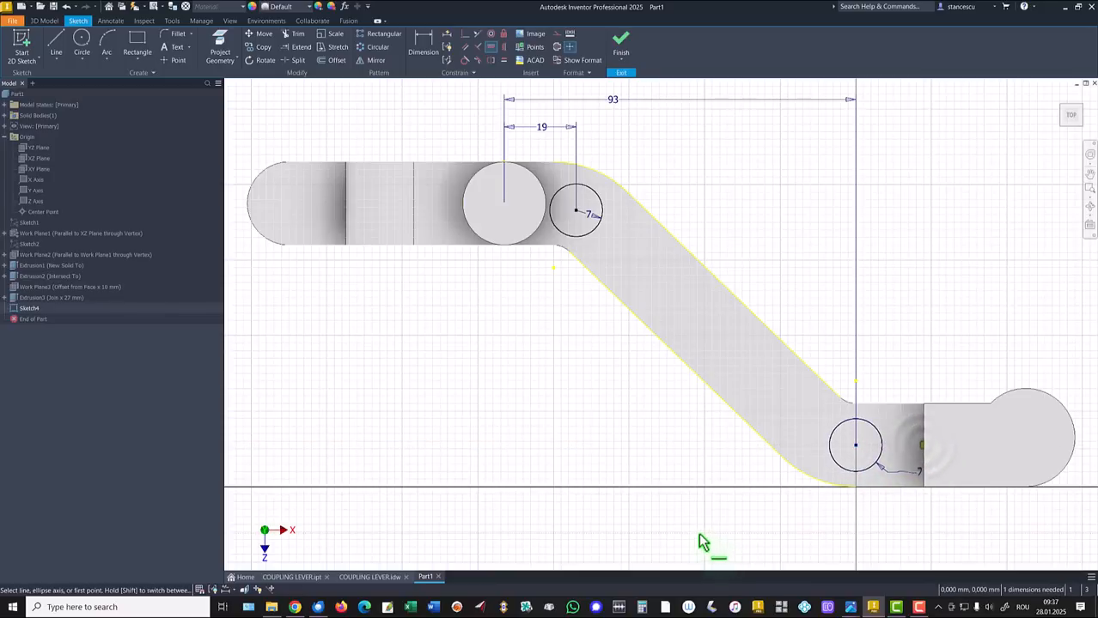
{"action": "key", "text": "Escape"}
{"action": "left_click", "coordinate": [55, 40]}
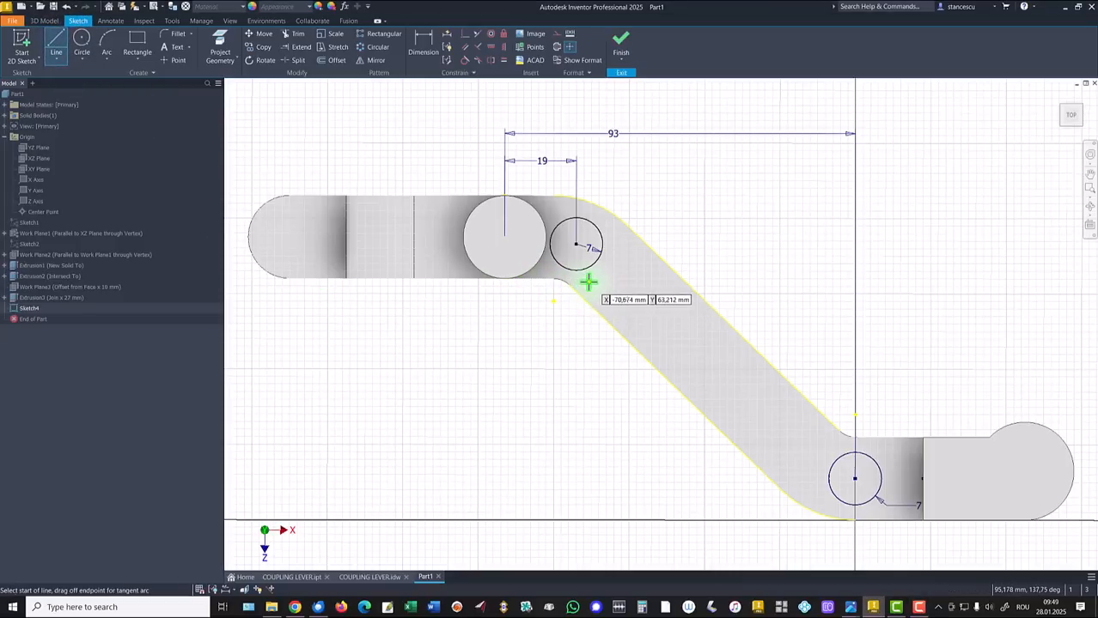
Draw a line along the arm ending in an arc tangent to the lower small circle
{"action": "left_click", "coordinate": [588, 279]}
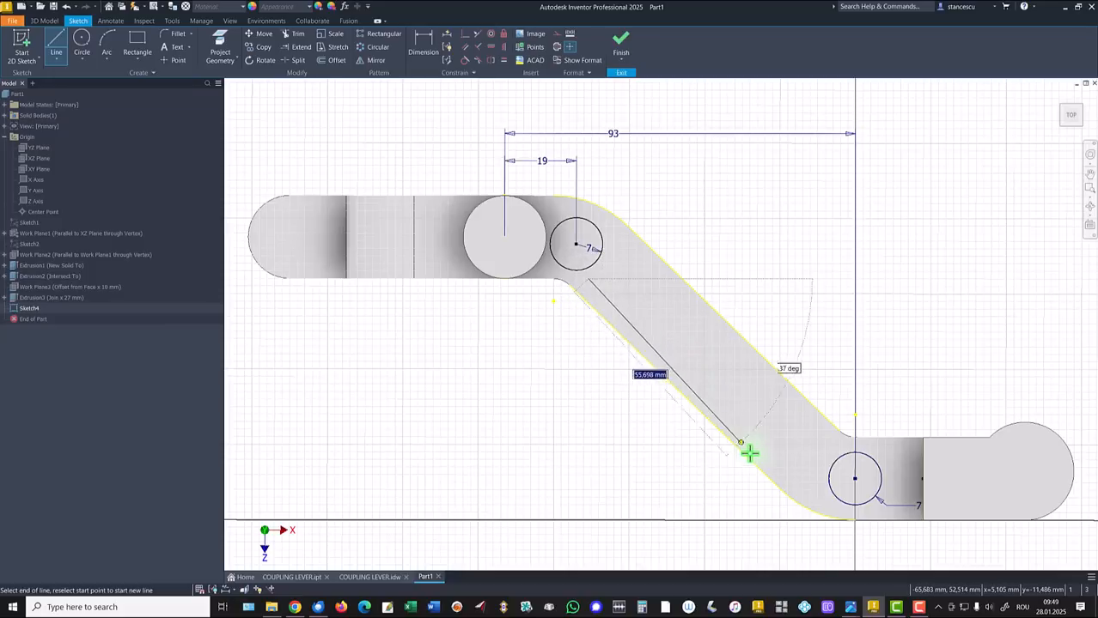
{"action": "left_click", "coordinate": [804, 487]}
{"action": "left_click_drag", "start_coordinate": [804, 487], "coordinate": [856, 507]}
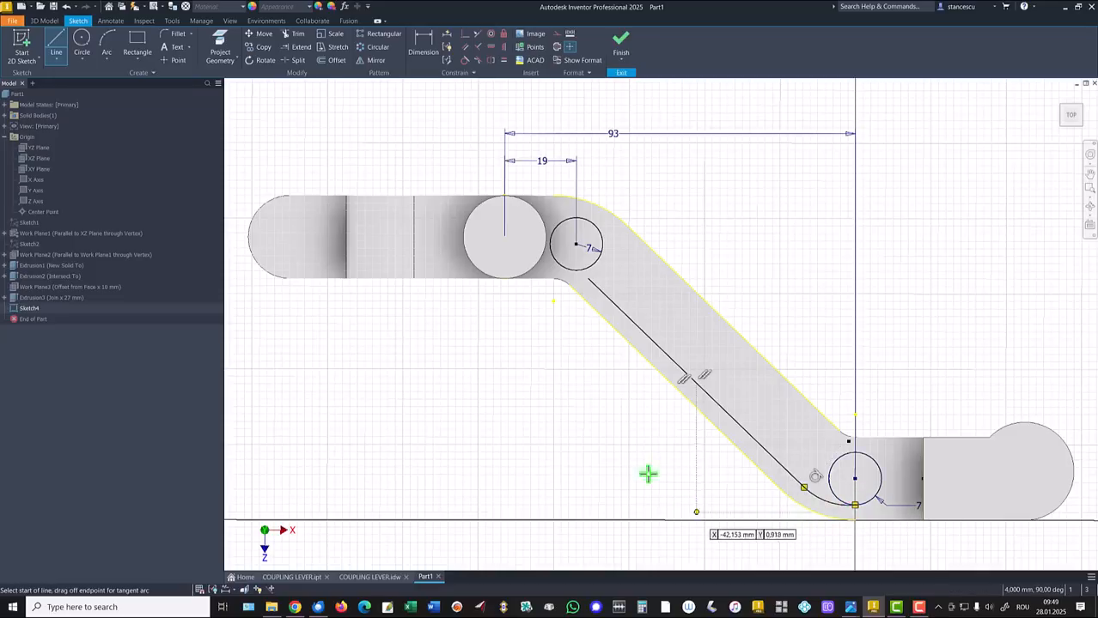
{"action": "left_click", "coordinate": [465, 61]}
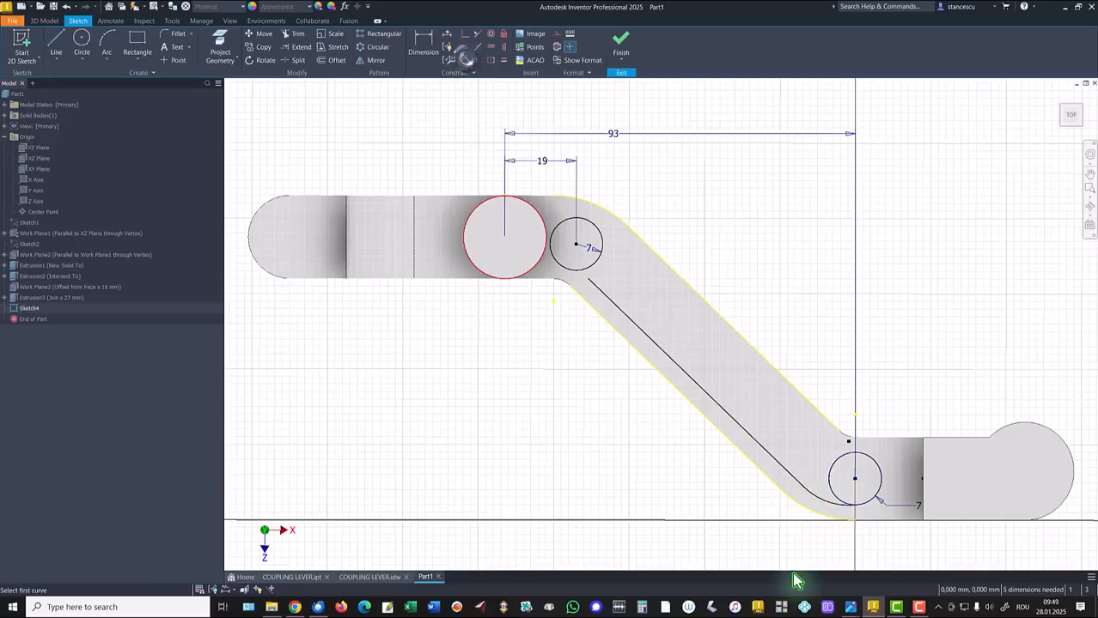
{"action": "left_click", "coordinate": [830, 502]}
{"action": "left_click", "coordinate": [835, 495]}
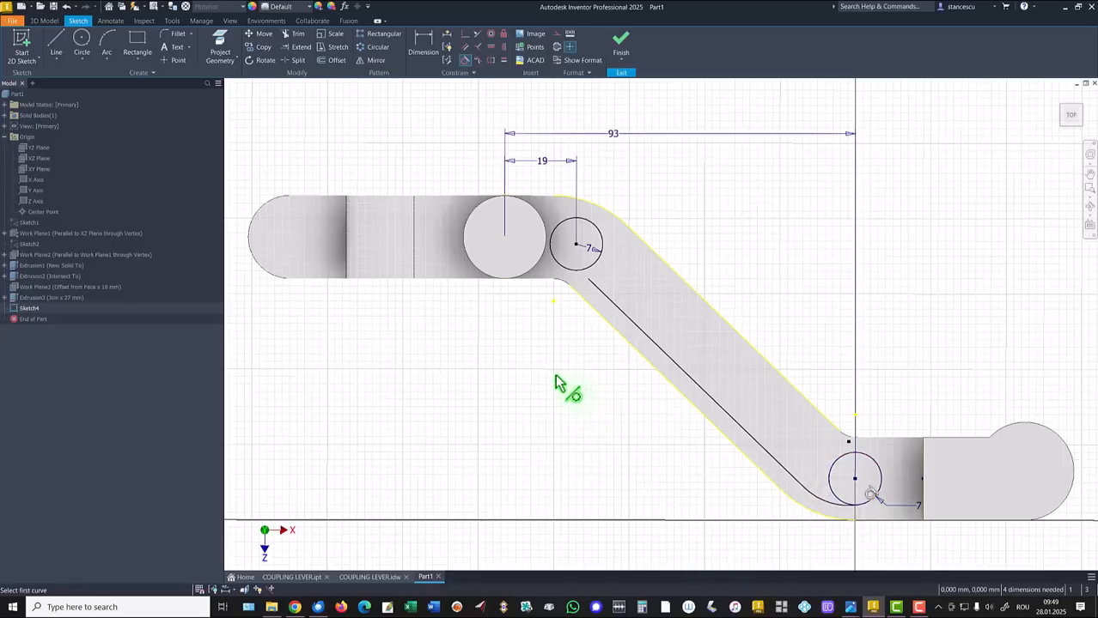
Draw the first slot edge along the arm with an end arc, tangent to the lower circle
{"action": "left_click", "coordinate": [56, 43]}
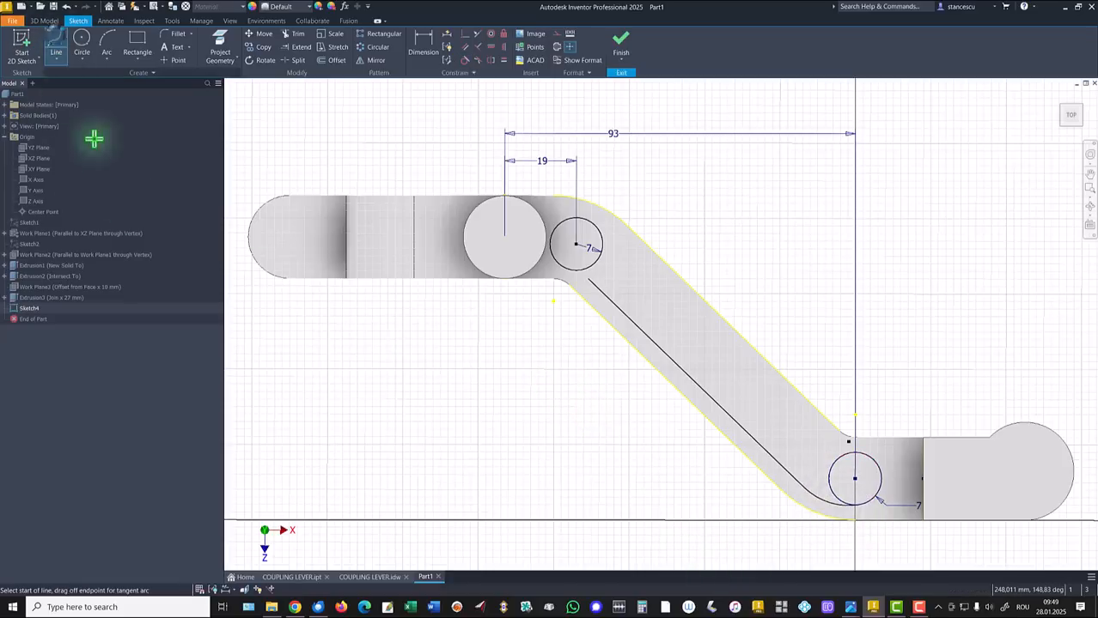
{"action": "left_click", "coordinate": [621, 244]}
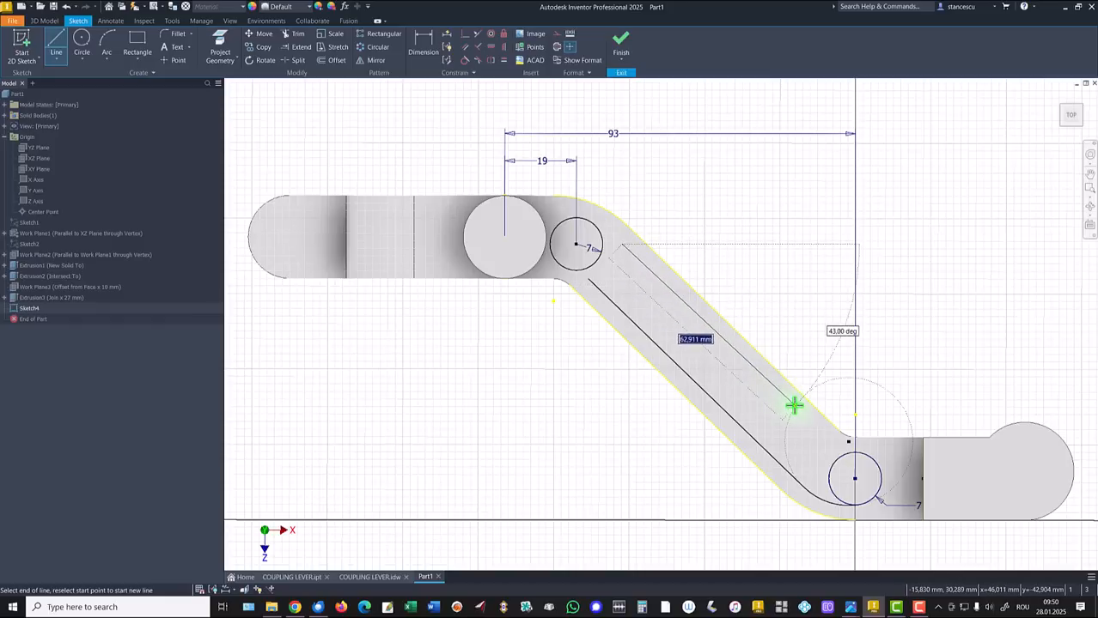
{"action": "left_click", "coordinate": [848, 443]}
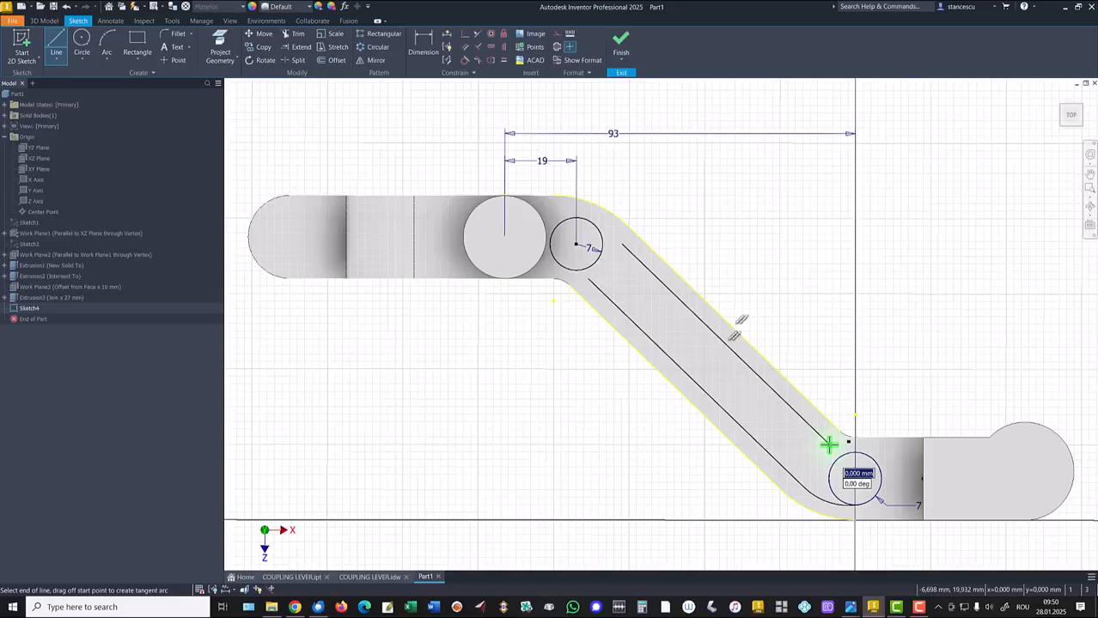
{"action": "left_click_drag", "start_coordinate": [832, 444], "coordinate": [850, 458]}
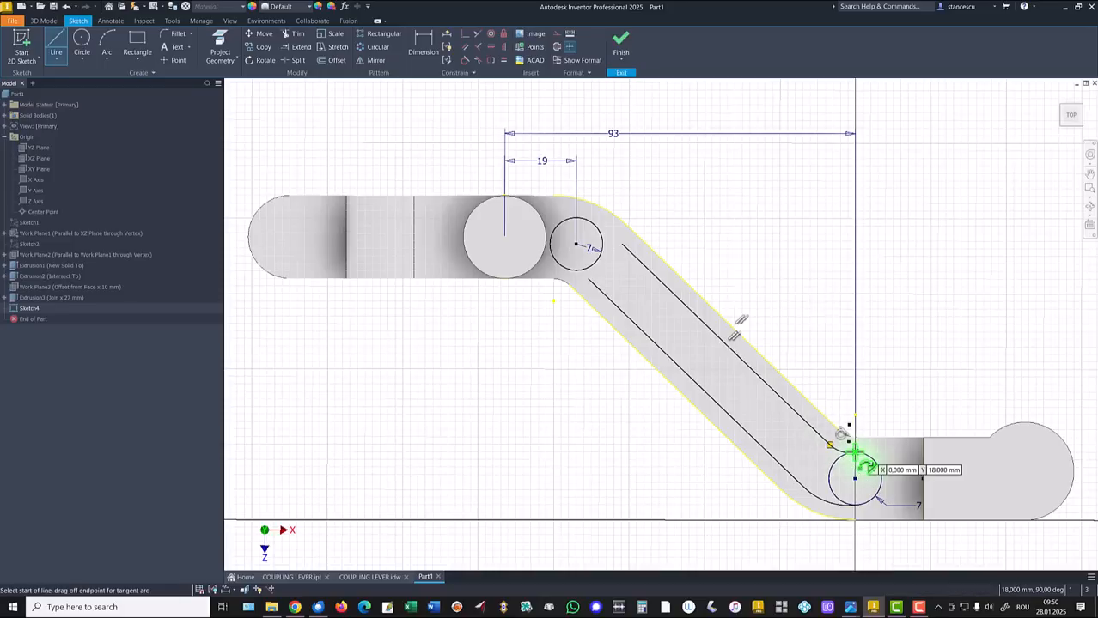
{"action": "left_click", "coordinate": [464, 60]}
{"action": "left_click", "coordinate": [842, 451]}
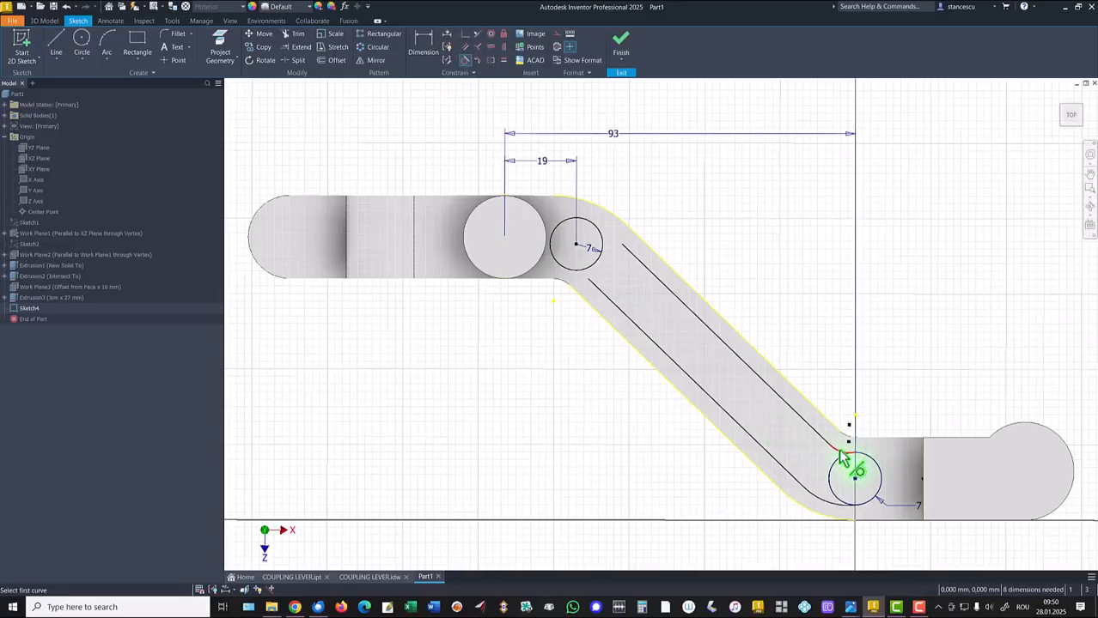
{"action": "left_click", "coordinate": [843, 464]}
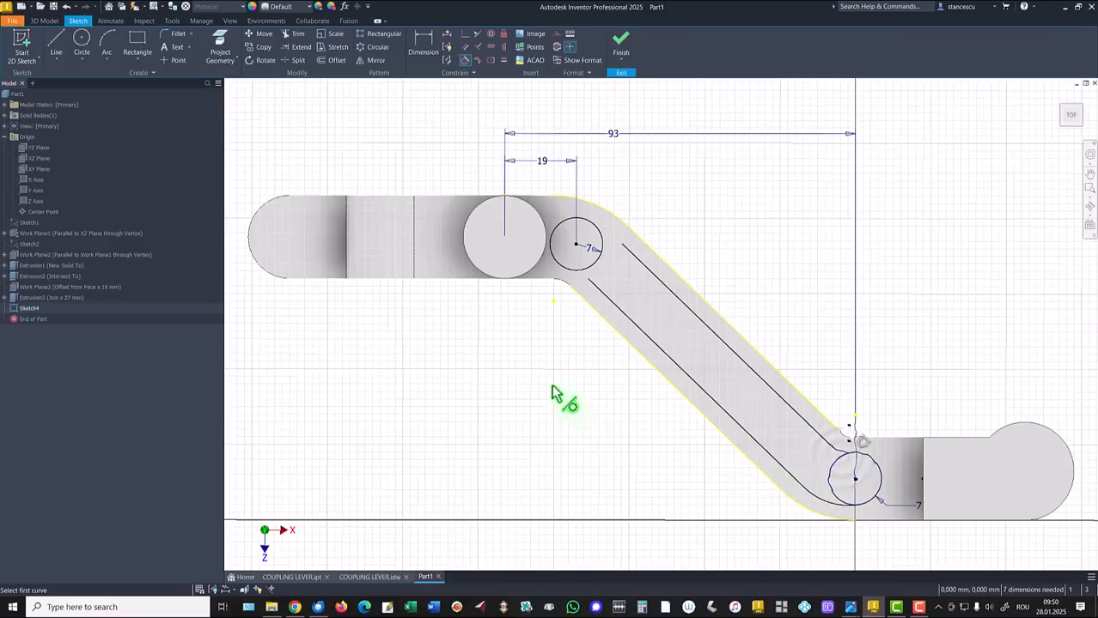
Add tangent arcs at the upper slot end, making both slot edges tangent to the upper circle
{"action": "left_click", "coordinate": [56, 41]}
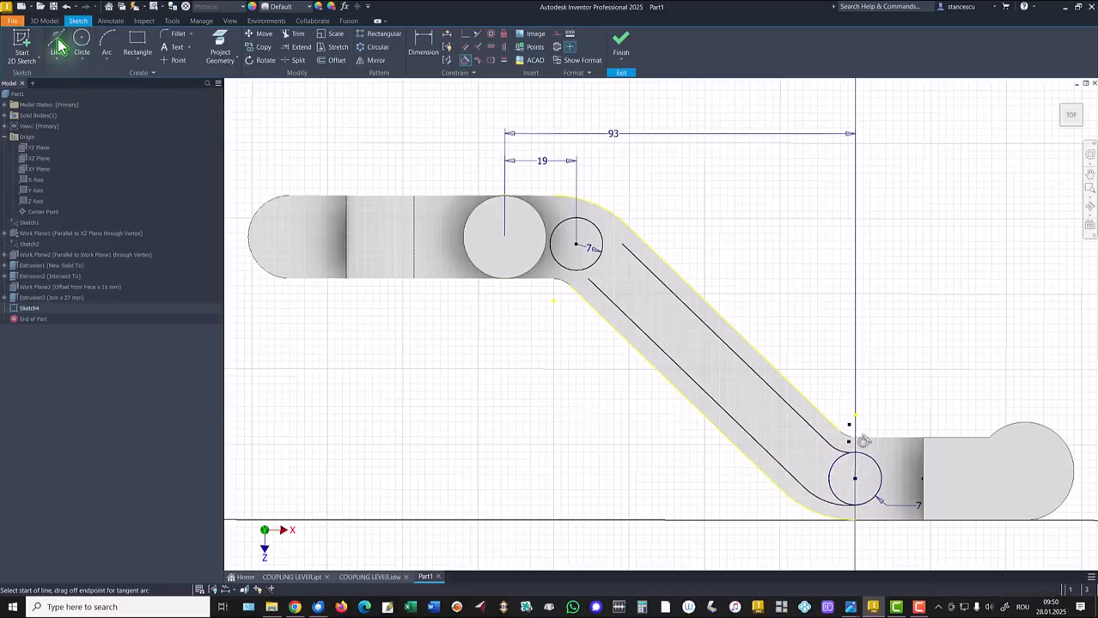
{"action": "left_click", "coordinate": [623, 246]}
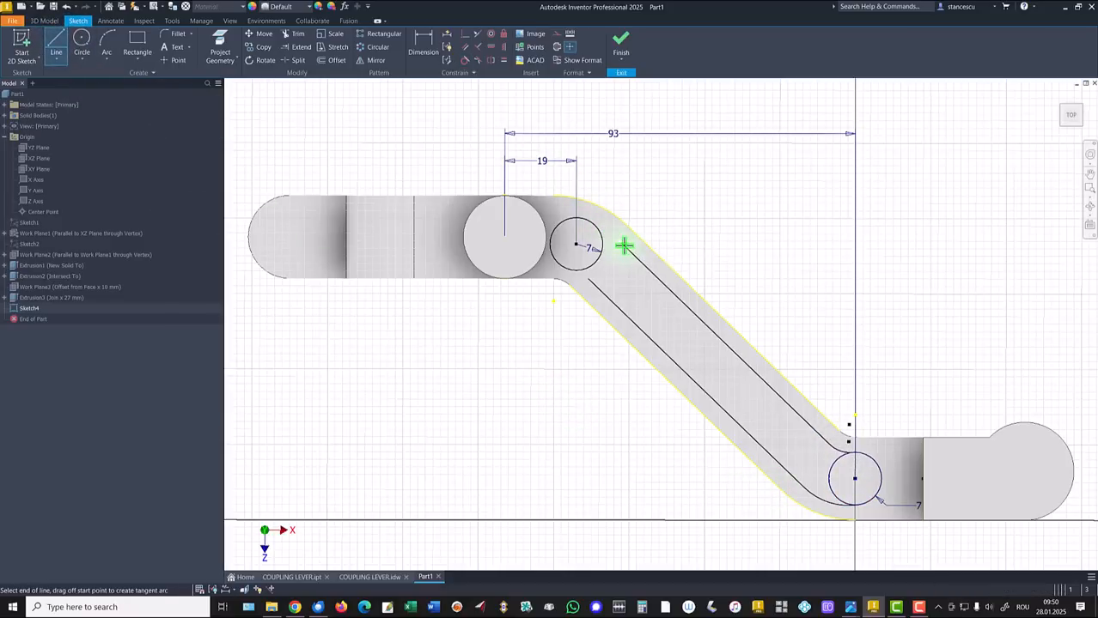
{"action": "left_click_drag", "start_coordinate": [623, 247], "coordinate": [587, 222]}
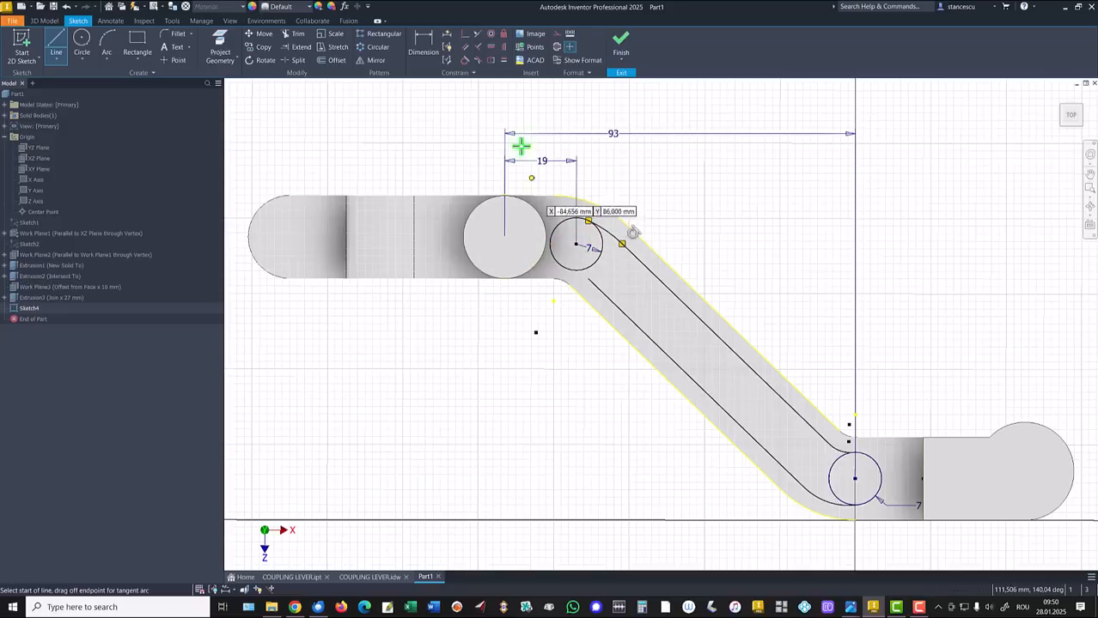
{"action": "left_click", "coordinate": [465, 60]}
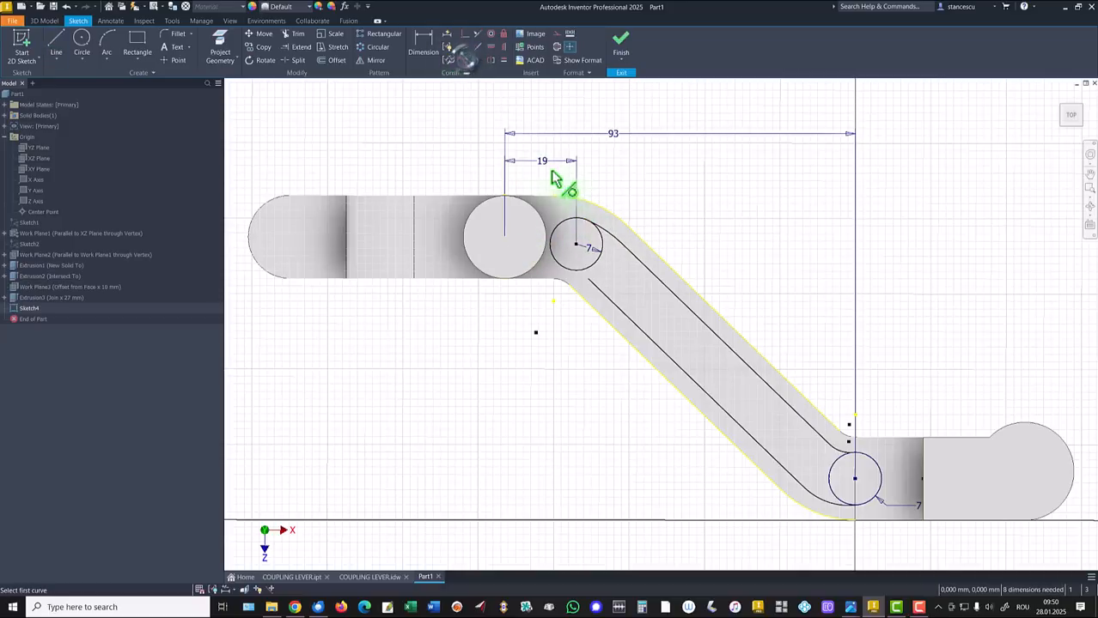
{"action": "left_click", "coordinate": [600, 236]}
{"action": "left_click", "coordinate": [53, 43]}
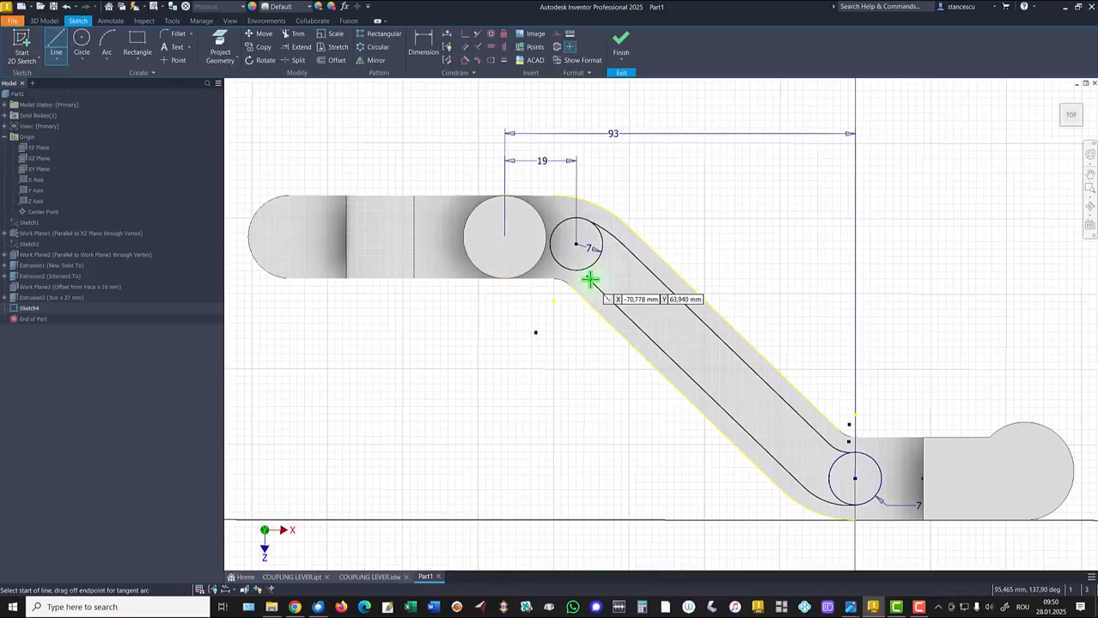
{"action": "left_click_drag", "start_coordinate": [591, 272], "coordinate": [568, 270]}
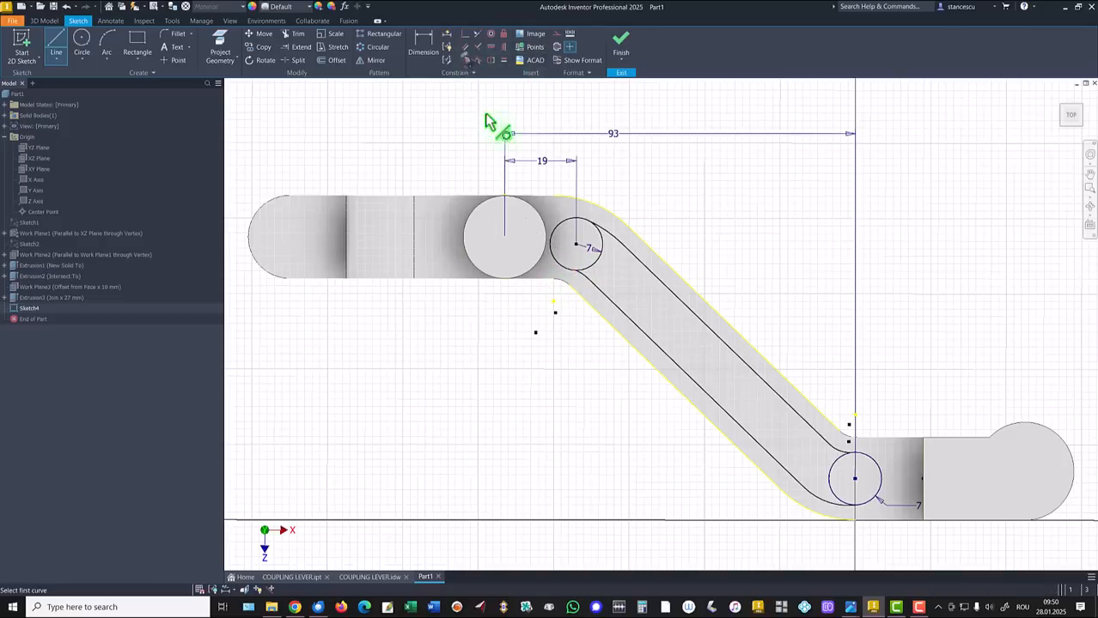
{"action": "left_click", "coordinate": [580, 289]}
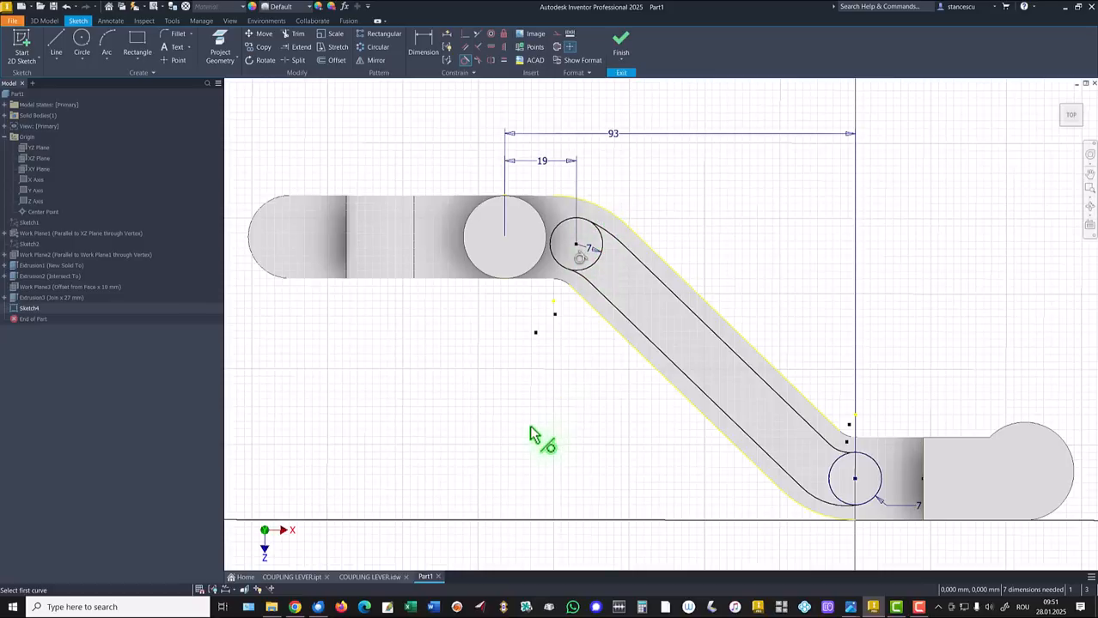
{"action": "key", "text": "Escape"}
Join the loose arc endpoint to the slot edge and set the bend arc radius to 10
{"action": "left_click", "coordinate": [447, 47]}
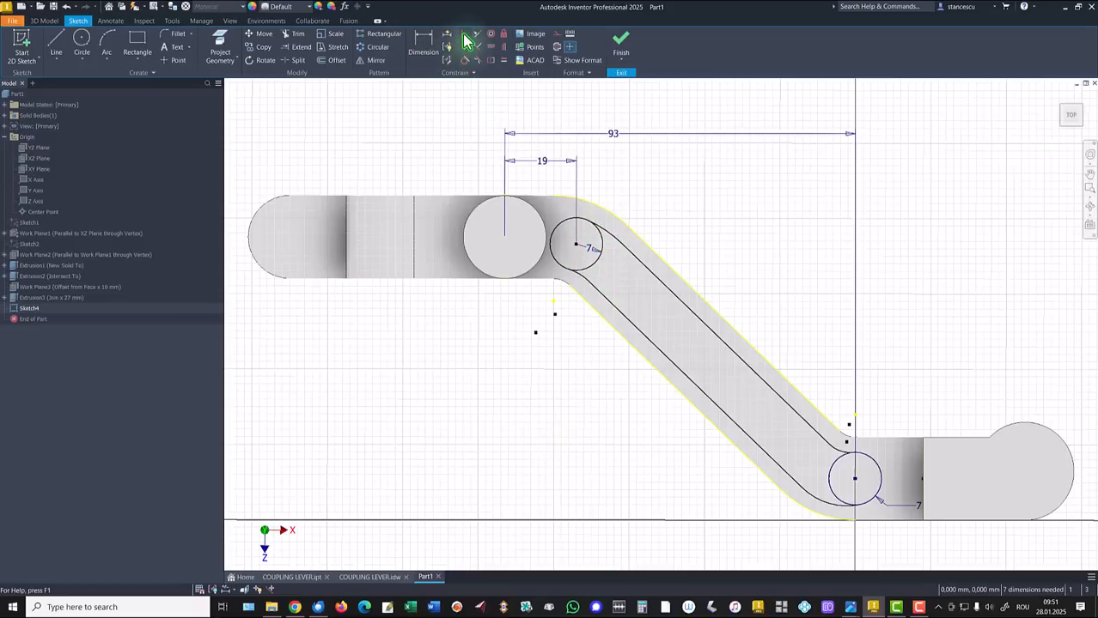
{"action": "left_click", "coordinate": [556, 310]}
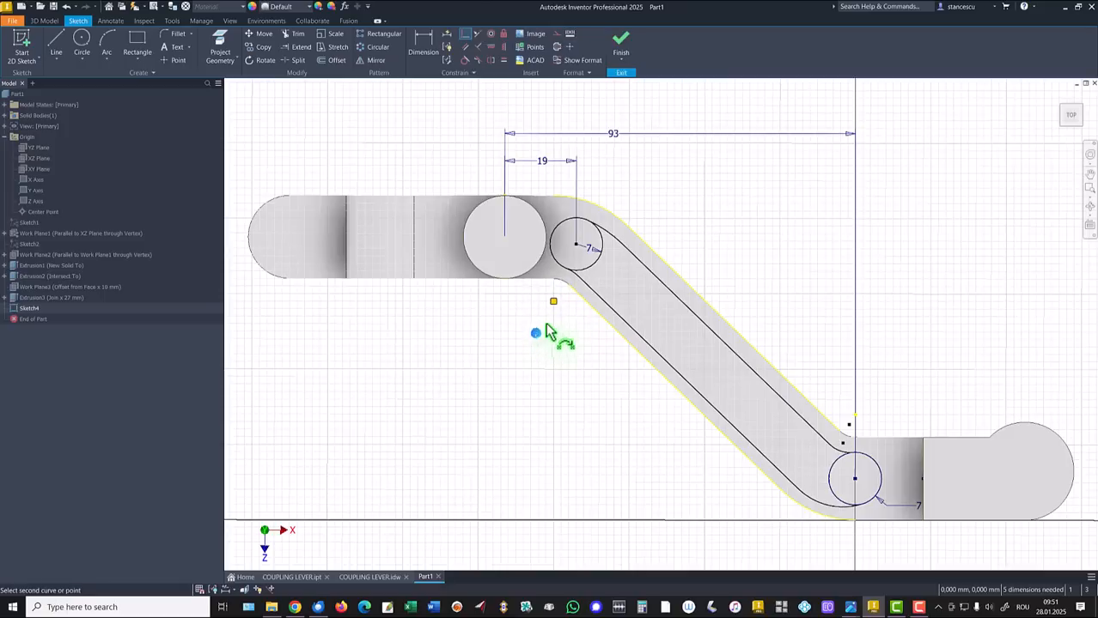
{"action": "left_click", "coordinate": [553, 303]}
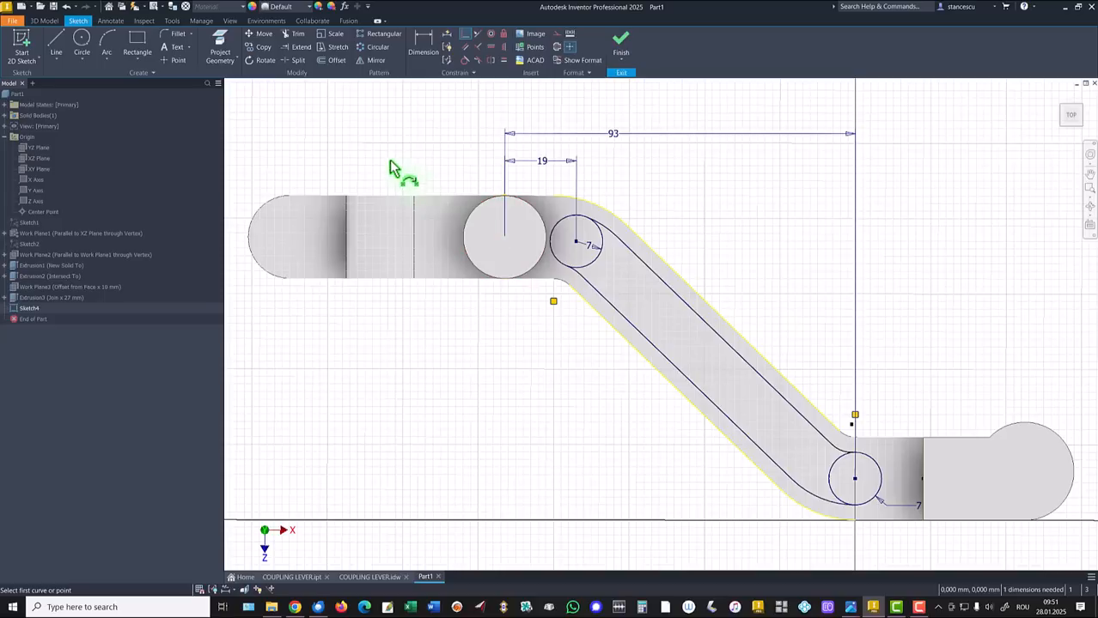
{"action": "left_click", "coordinate": [418, 56]}
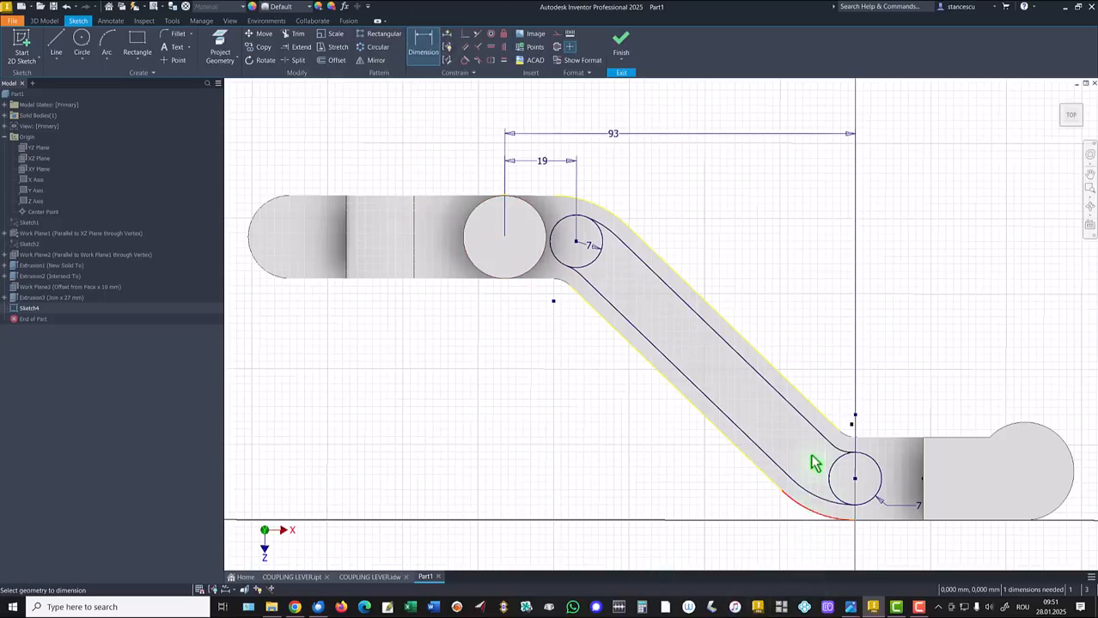
{"action": "left_click", "coordinate": [842, 460]}
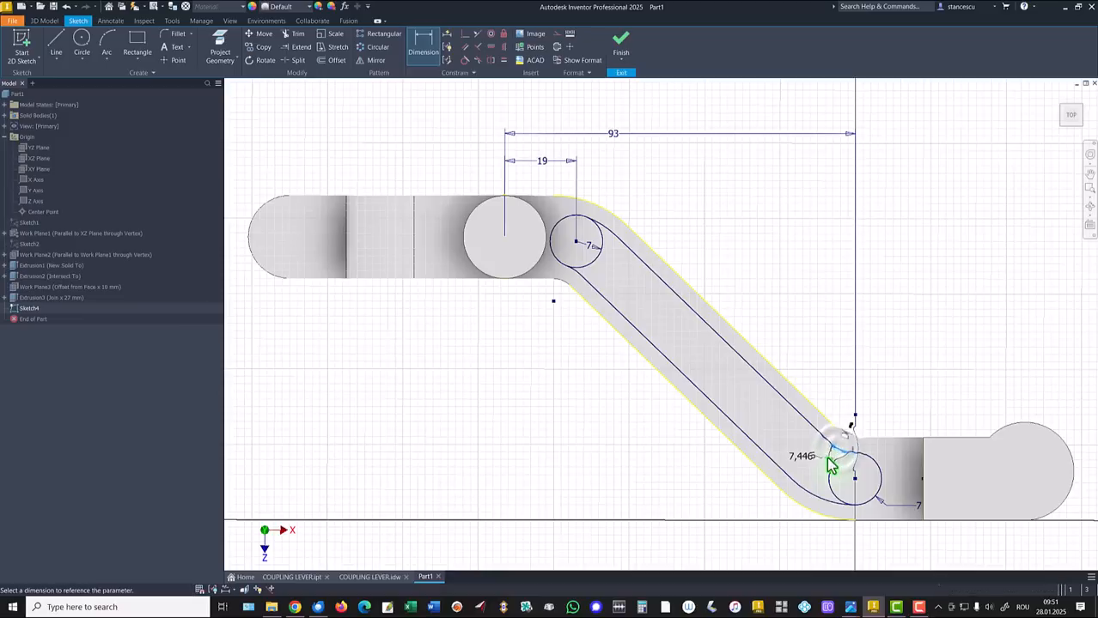
{"action": "left_click", "coordinate": [830, 464]}
{"action": "type", "text": "10"}
{"action": "key", "text": "Return"}
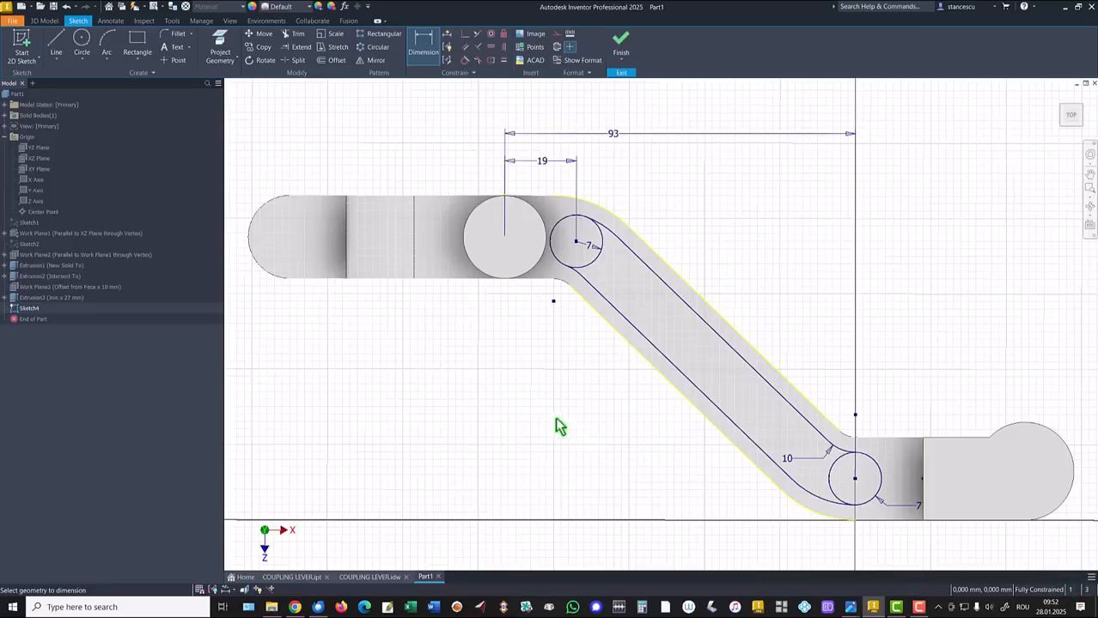
{"action": "key", "text": "Escape"}
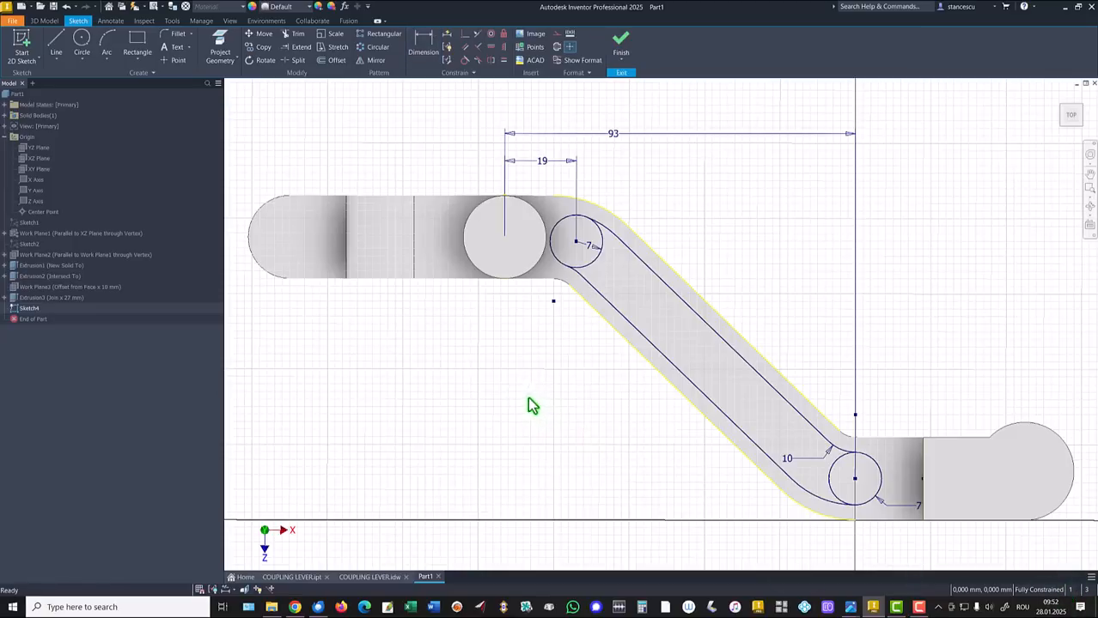
Trim the inner portions of both small circles to close the slot outline and finish the sketch
{"action": "left_click", "coordinate": [293, 36]}
{"action": "left_click", "coordinate": [585, 262]}
{"action": "left_click", "coordinate": [831, 464]}
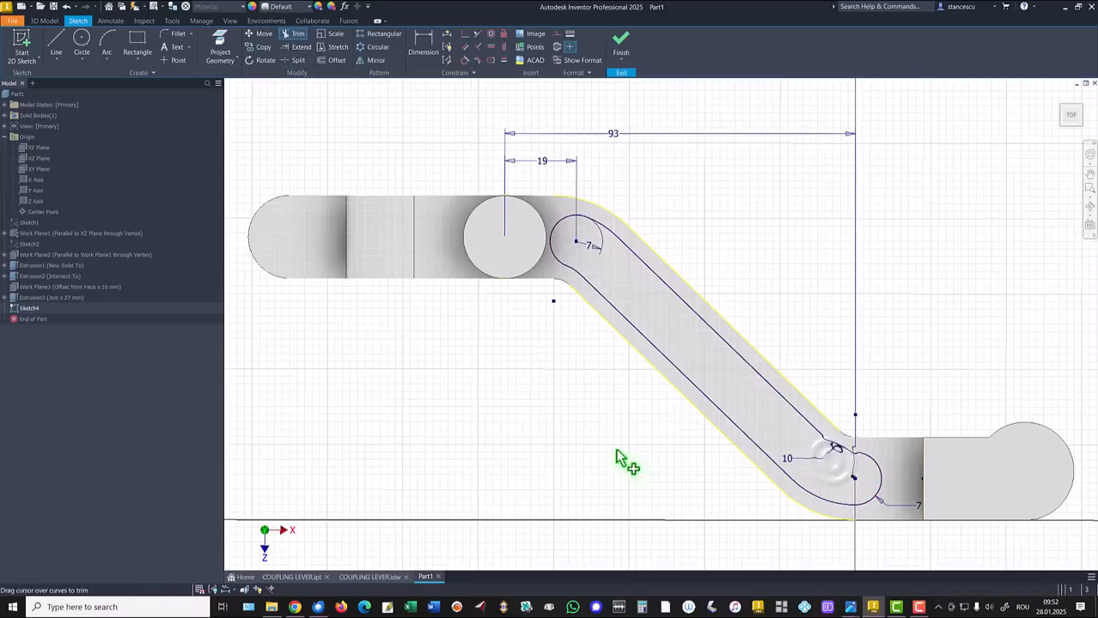
{"action": "left_click", "coordinate": [622, 52]}
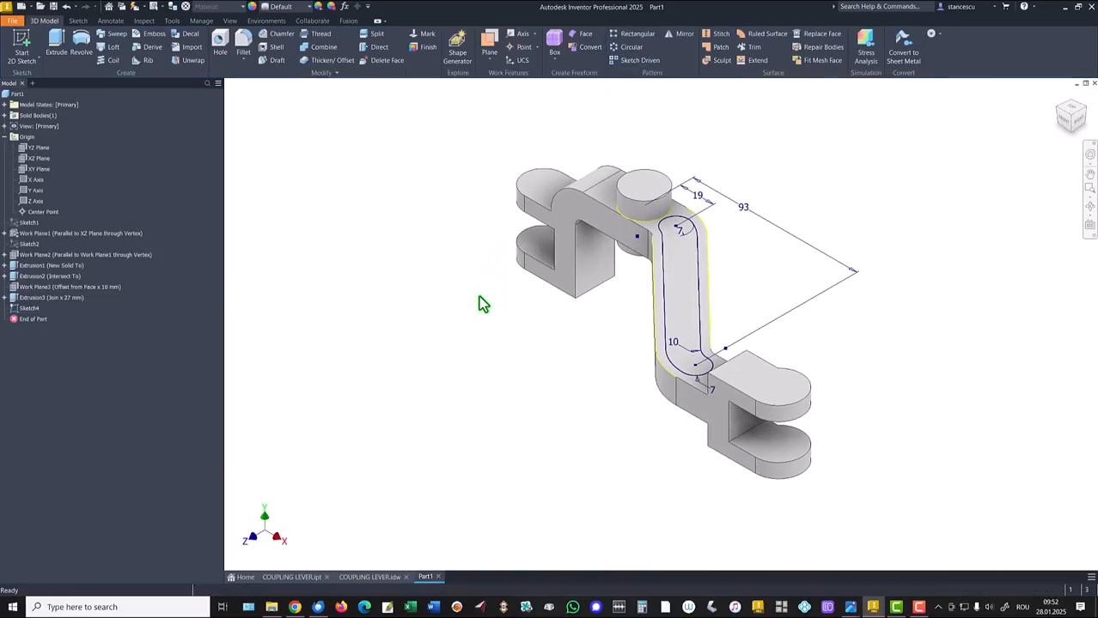
Cut the slot profile into the arm as a reversed pocket (14-8)/2 mm deep
{"action": "key", "text": "F6"}
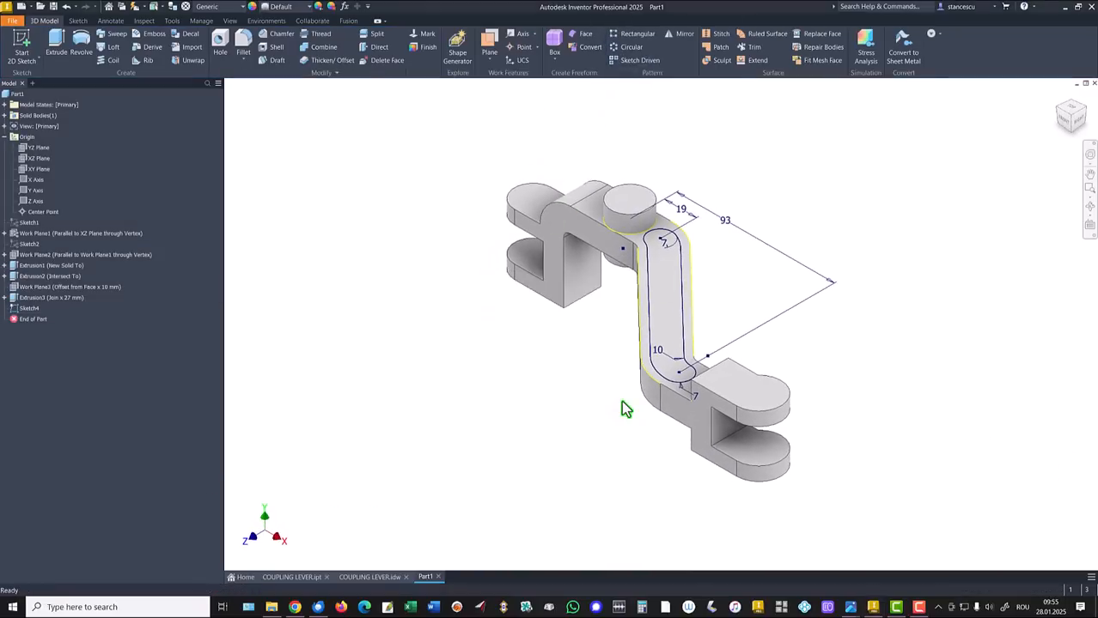
{"action": "left_click", "coordinate": [370, 577]}
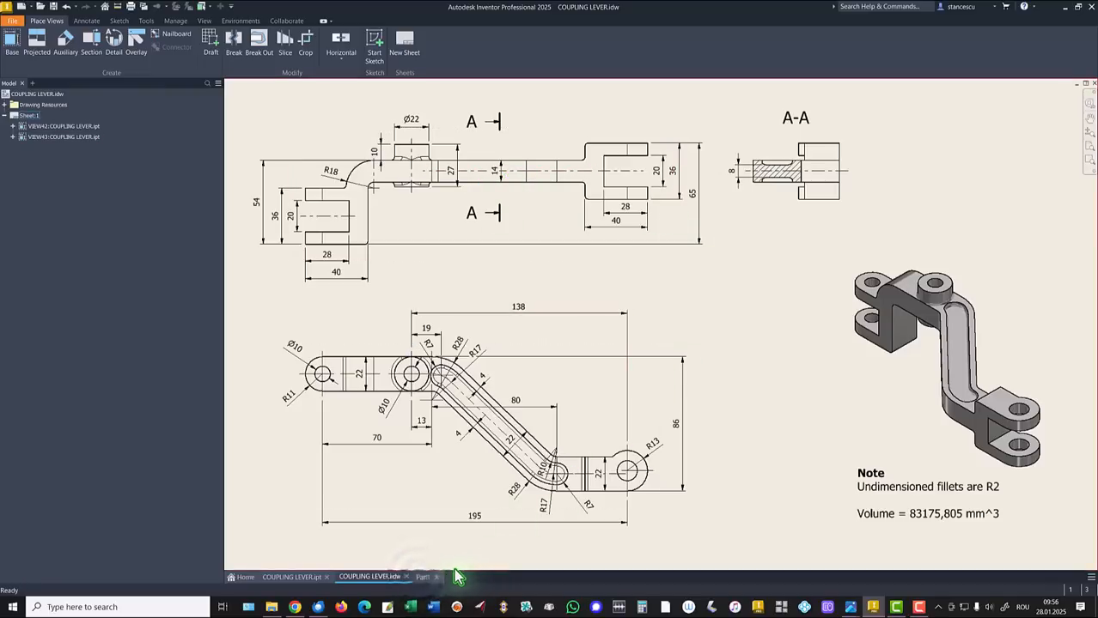
{"action": "left_click", "coordinate": [425, 580]}
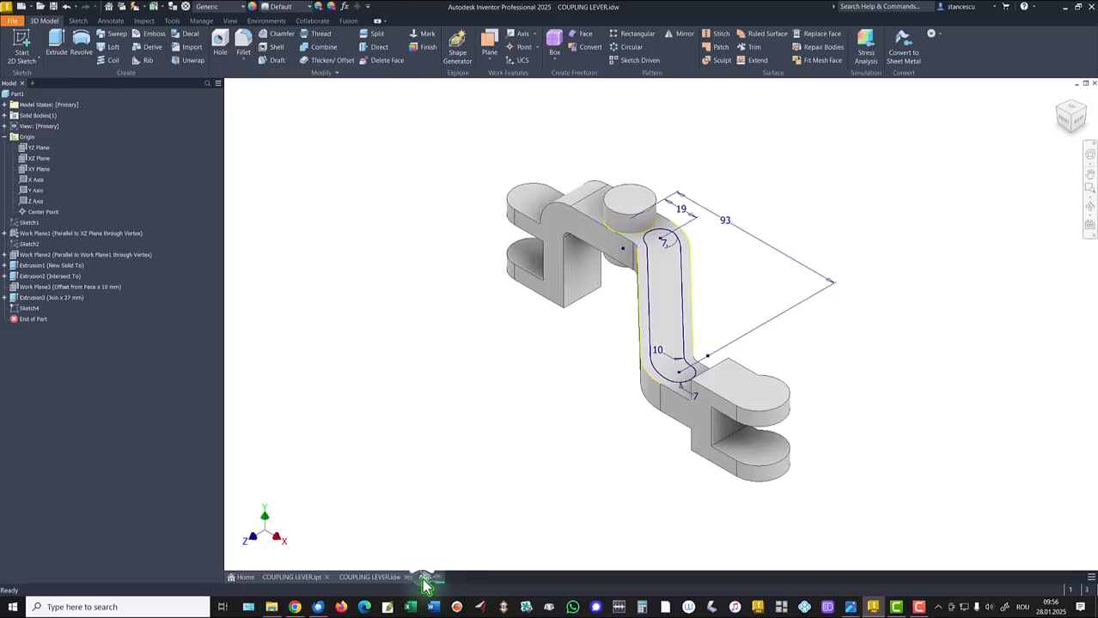
{"action": "left_click", "coordinate": [57, 42]}
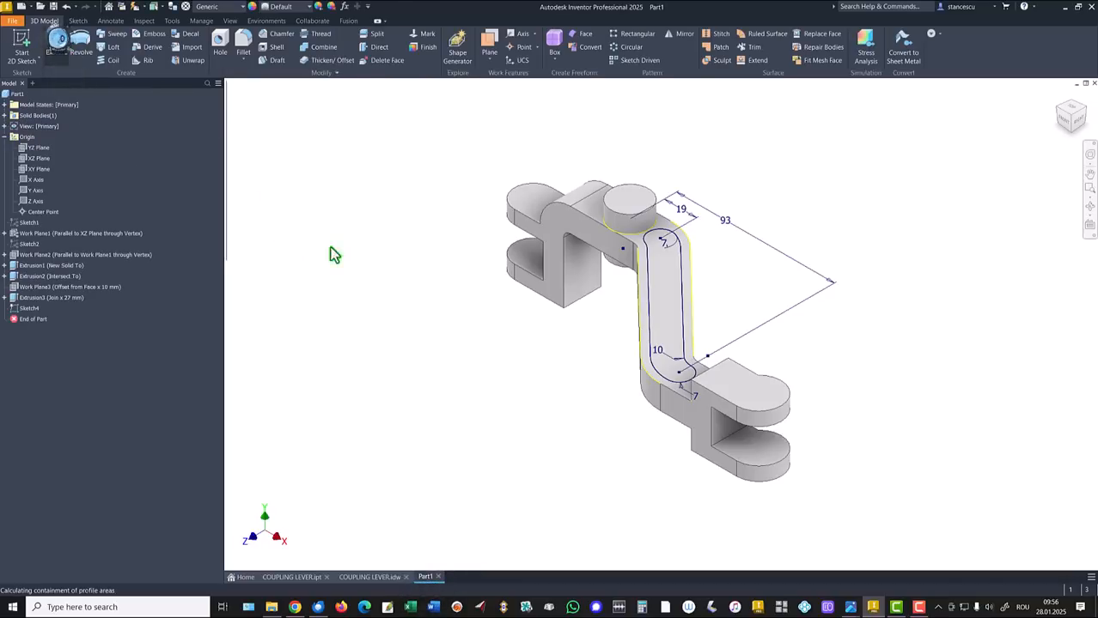
{"action": "left_click", "coordinate": [661, 294]}
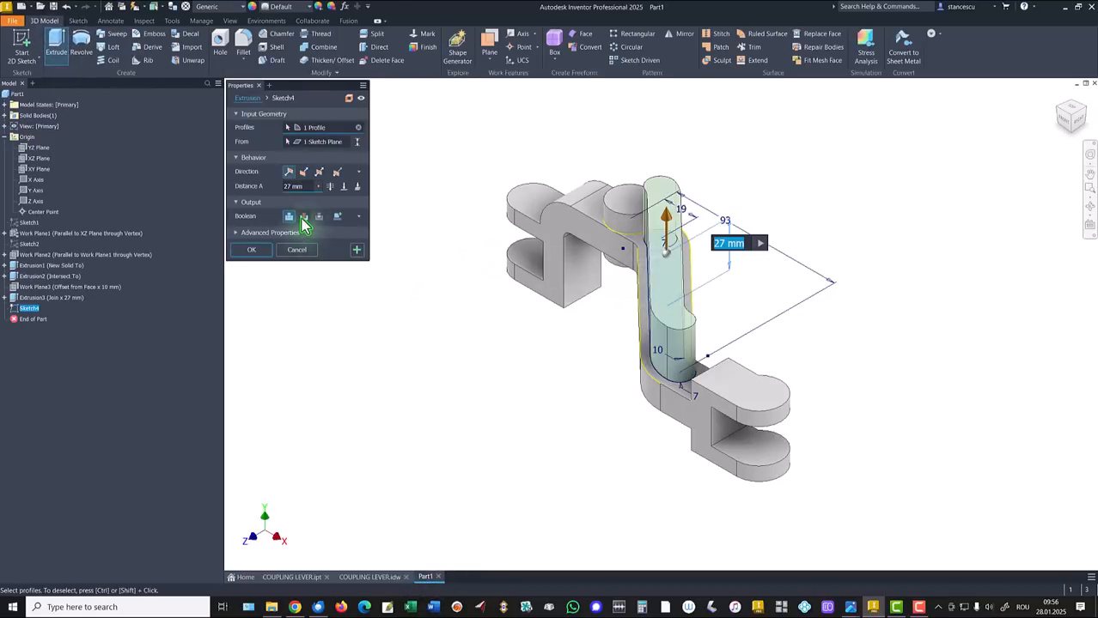
{"action": "left_click", "coordinate": [304, 171]}
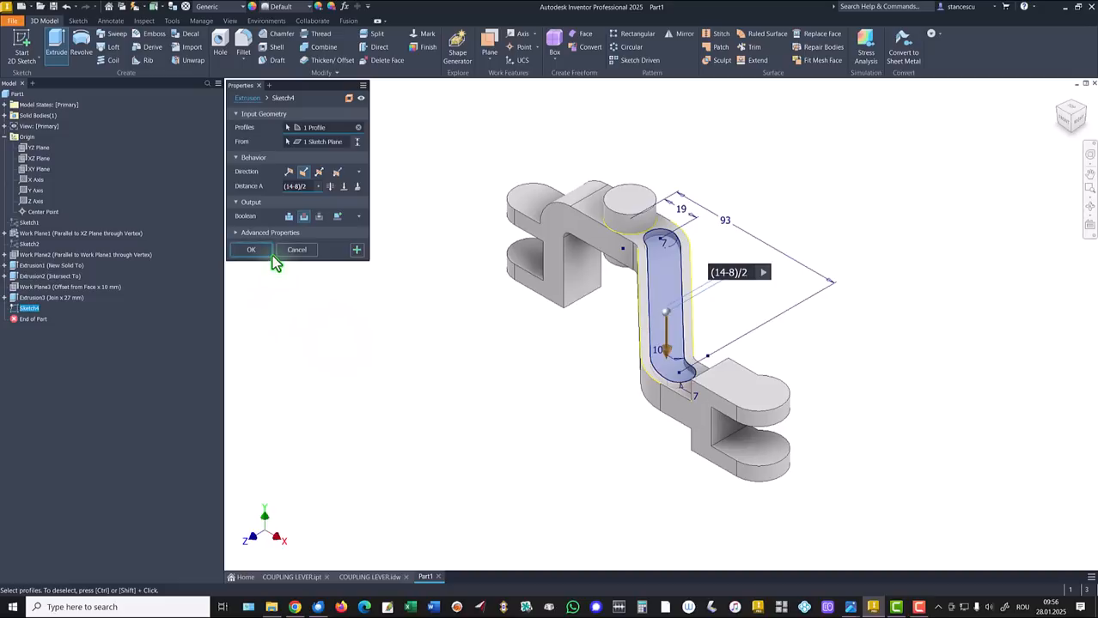
{"action": "left_click", "coordinate": [250, 250]}
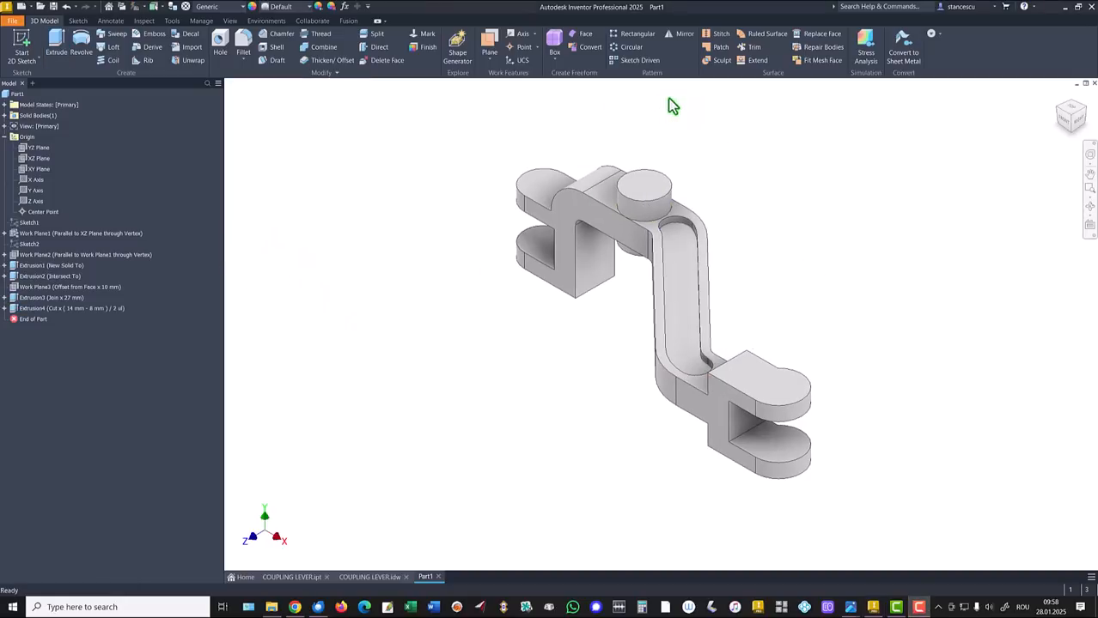
Create a midplane work plane between the arm's two opposite faces
{"action": "left_click", "coordinate": [487, 47]}
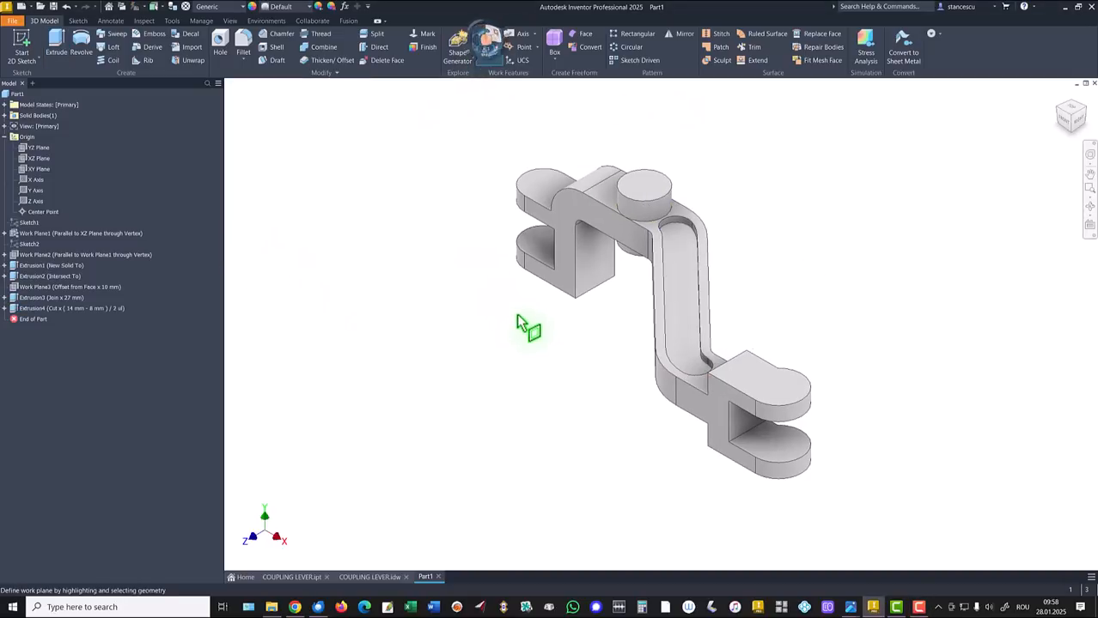
{"action": "left_click", "coordinate": [694, 382]}
{"action": "middle_click_drag", "start_coordinate": [676, 407], "coordinate": [718, 343], "text": "shift"}
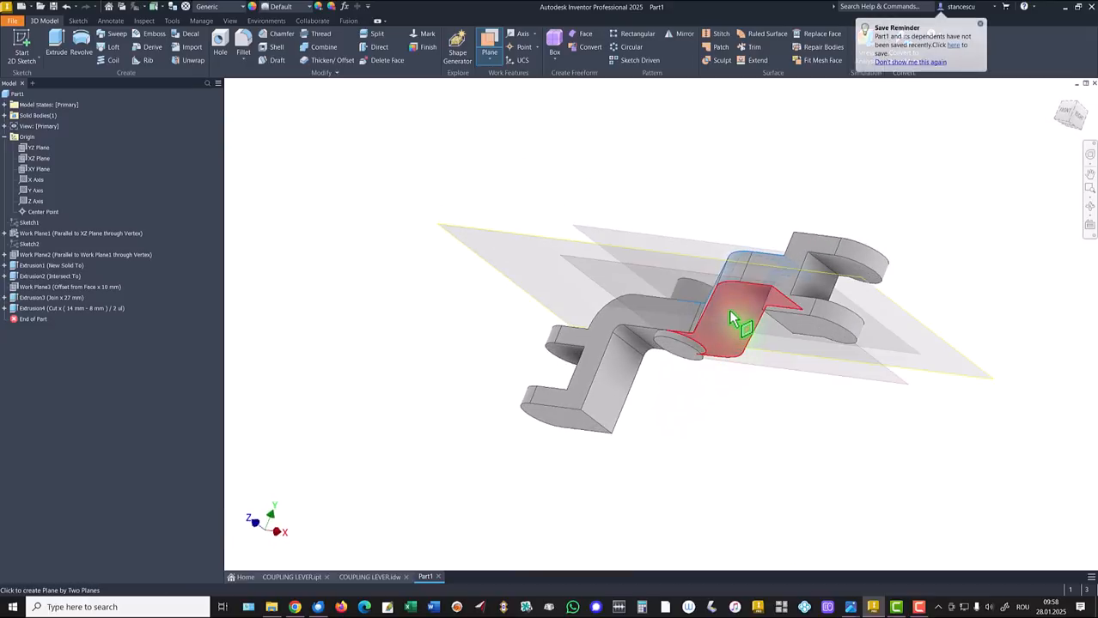
{"action": "left_click", "coordinate": [731, 316]}
{"action": "middle_click_drag", "start_coordinate": [624, 352], "coordinate": [451, 371], "text": "shift"}
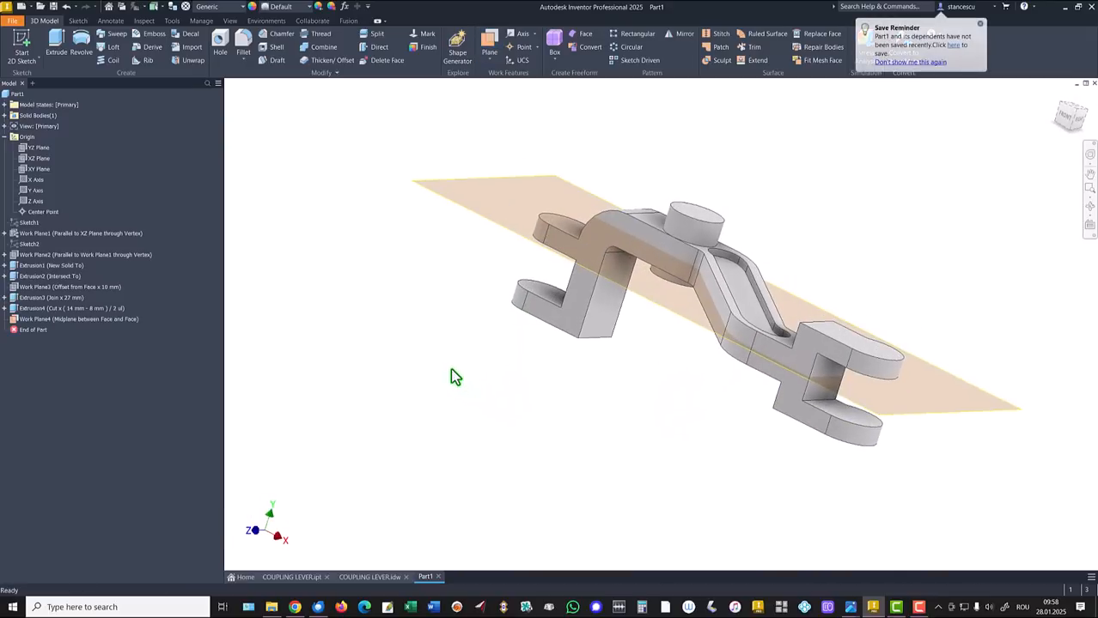
{"action": "key", "text": "F6"}
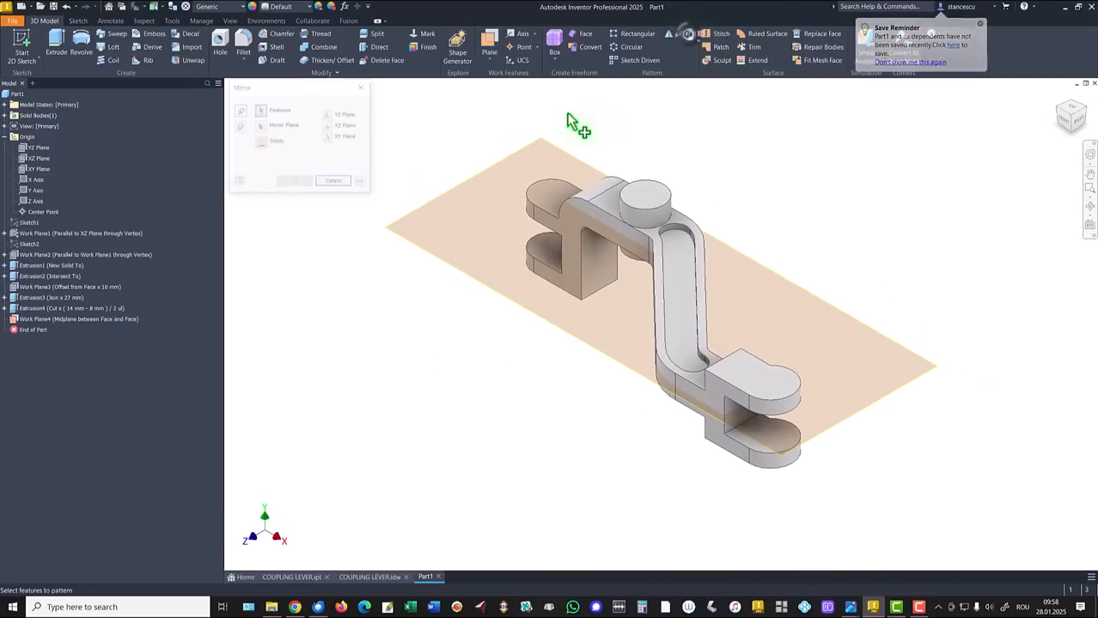
Mirror the slot pocket cut Extrusion4 about Work Plane4 to the arm's other side
{"action": "left_click", "coordinate": [25, 309]}
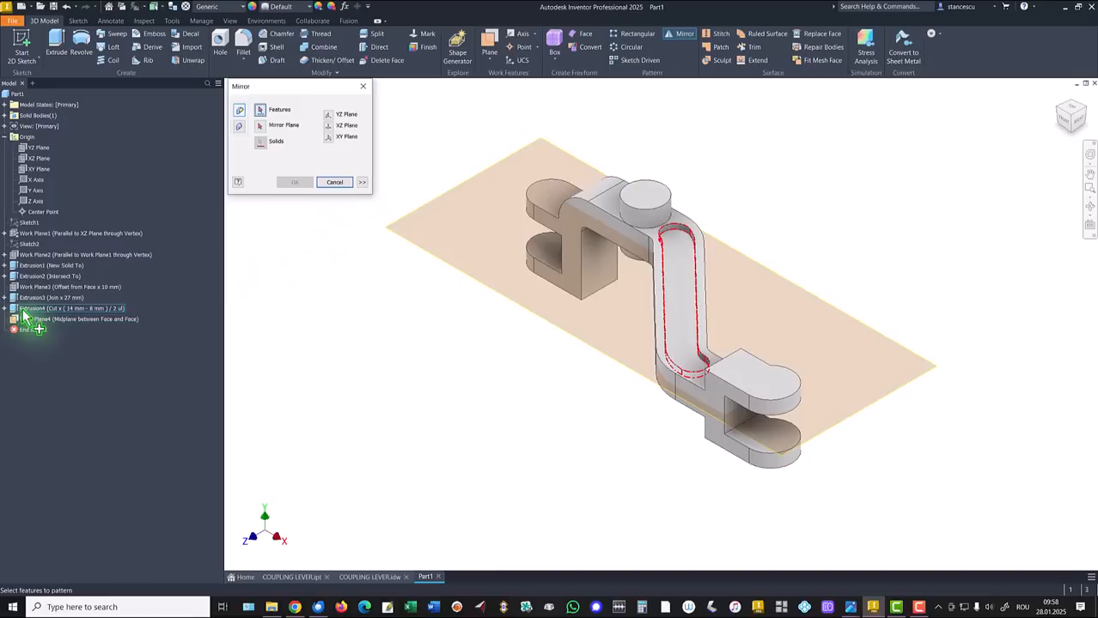
{"action": "left_click", "coordinate": [36, 311]}
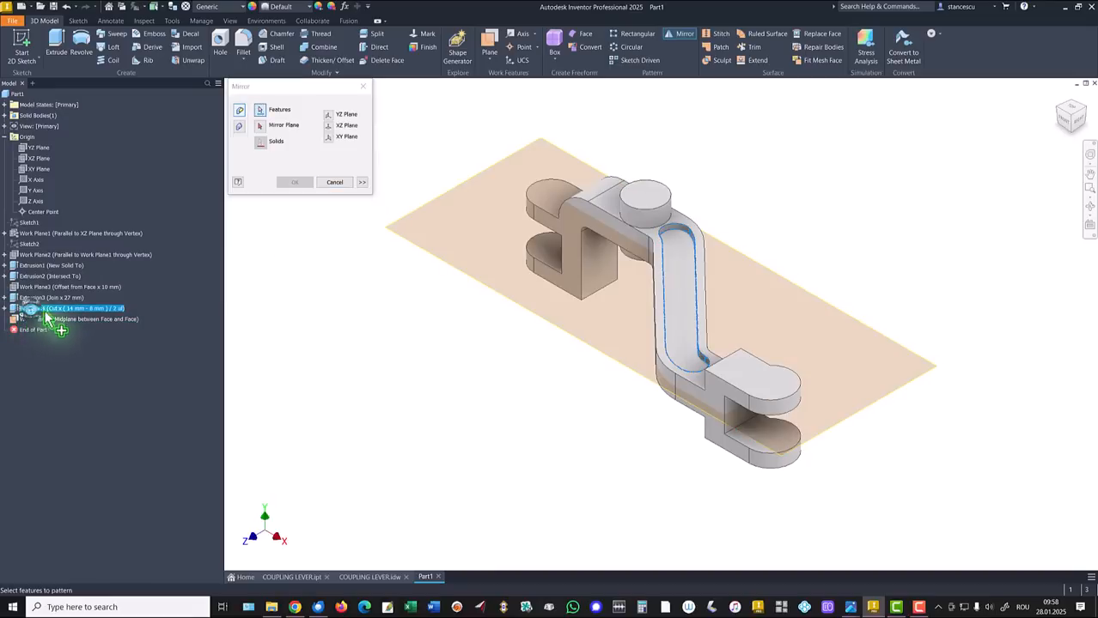
{"action": "left_click", "coordinate": [260, 125]}
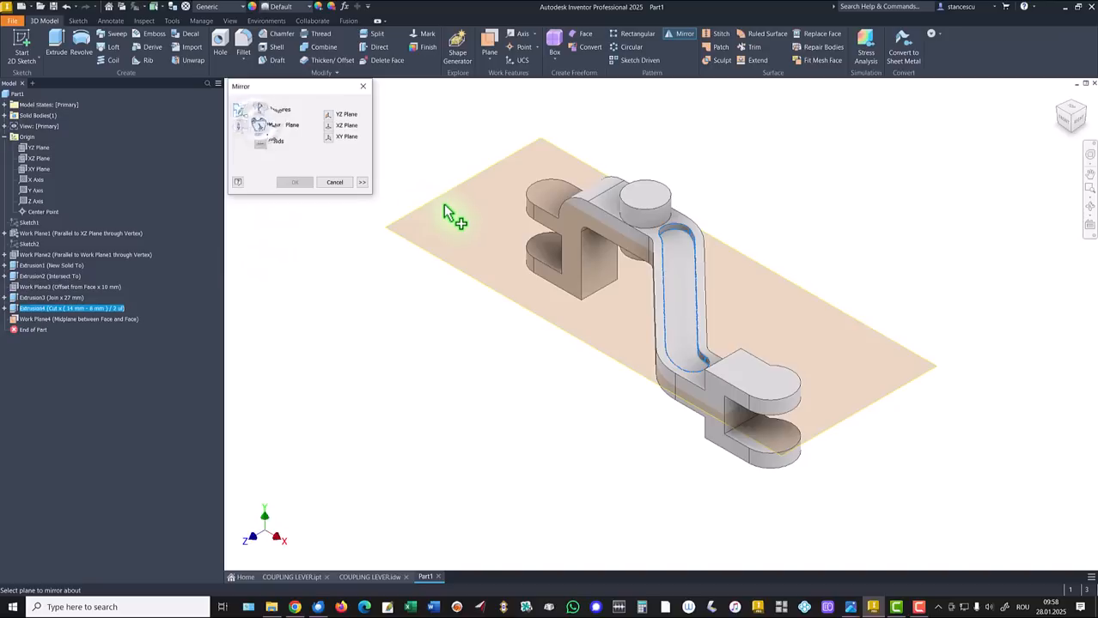
{"action": "left_click", "coordinate": [445, 213]}
{"action": "middle_click_drag", "start_coordinate": [279, 230], "coordinate": [335, 279], "text": "shift"}
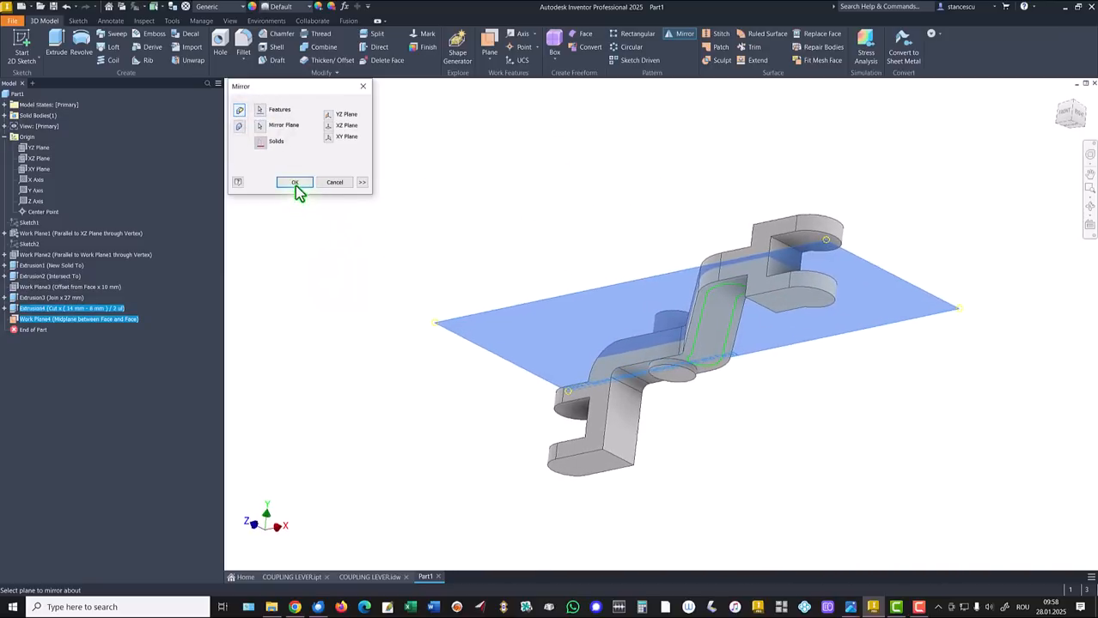
{"action": "left_click", "coordinate": [294, 183]}
{"action": "key", "text": "F6"}
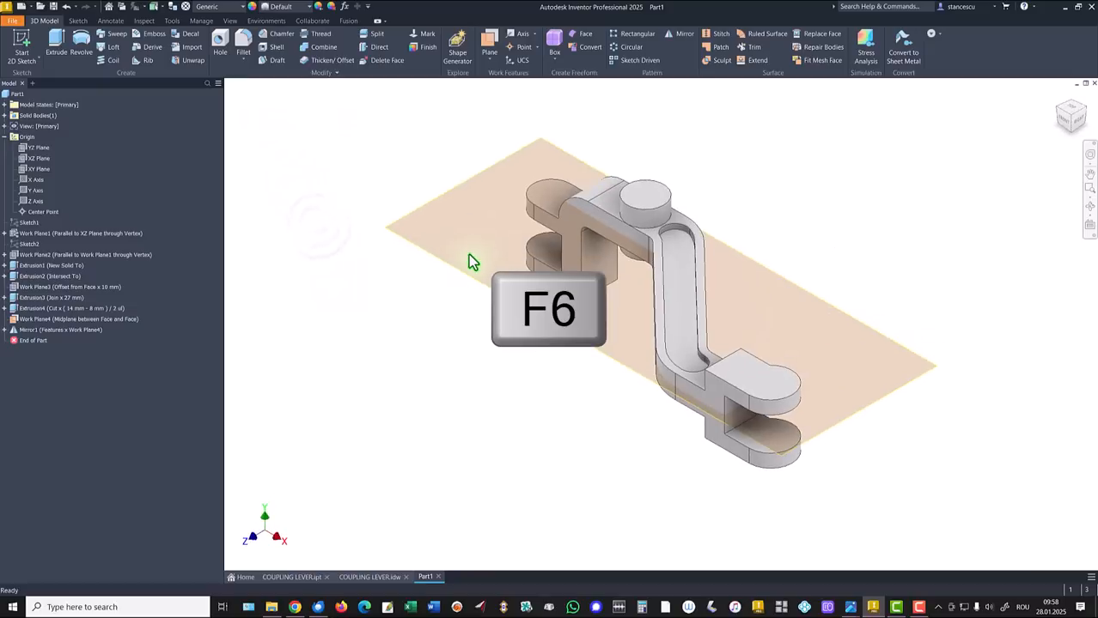
Hide Work Plane4 and check the Ø10 hole size on the COUPLING LEVER drawing
{"action": "right_click", "coordinate": [477, 280]}
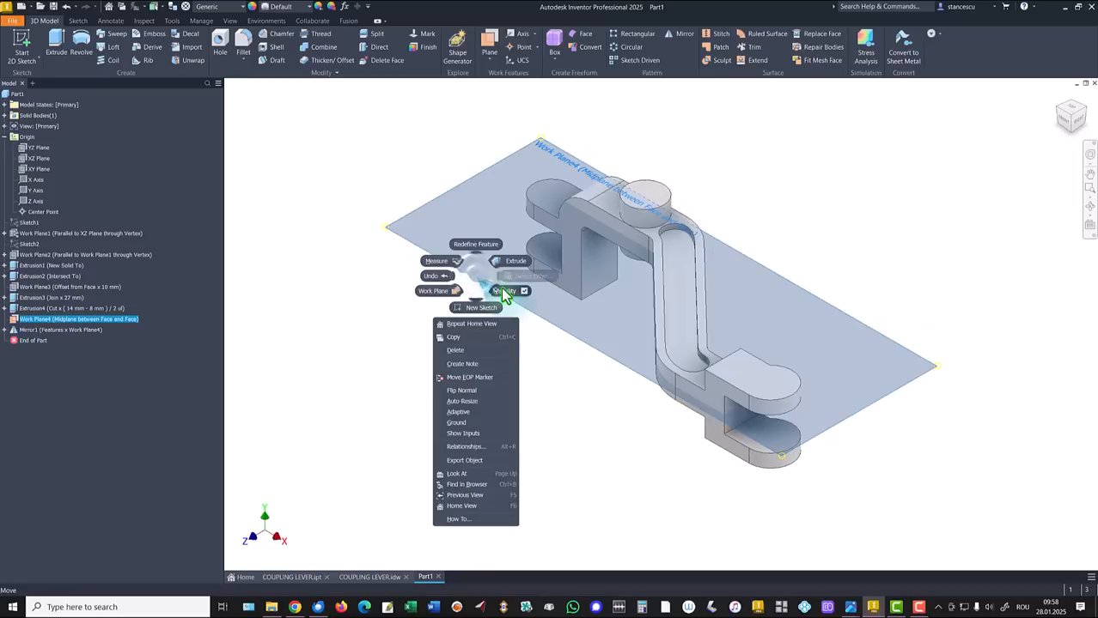
{"action": "left_click", "coordinate": [505, 290]}
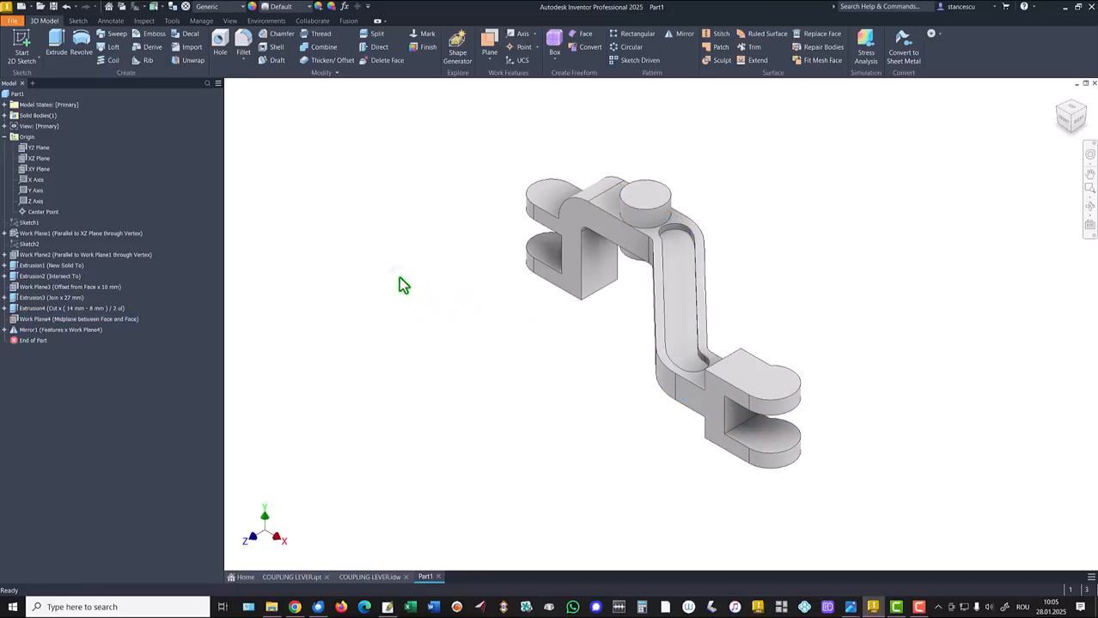
{"action": "left_click", "coordinate": [382, 578]}
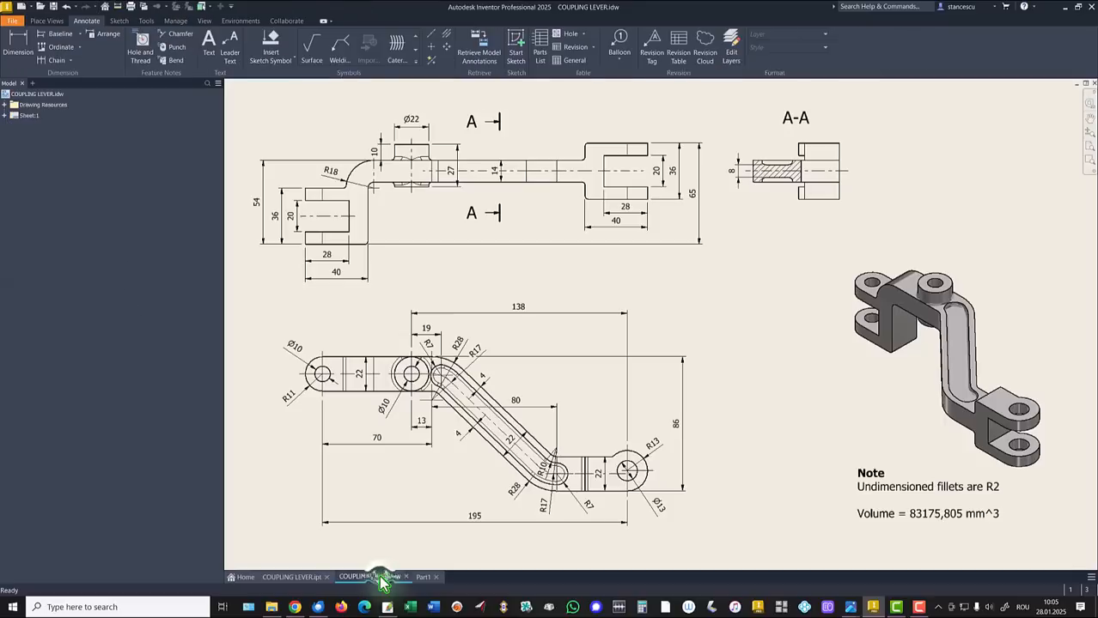
{"action": "left_click", "coordinate": [309, 370]}
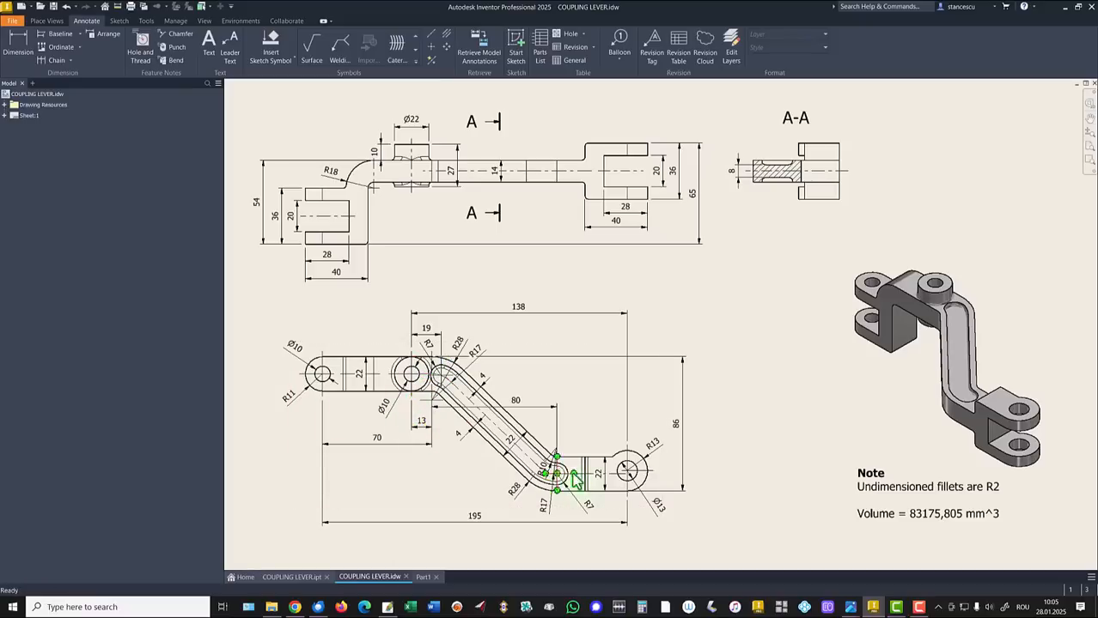
{"action": "left_click", "coordinate": [422, 577]}
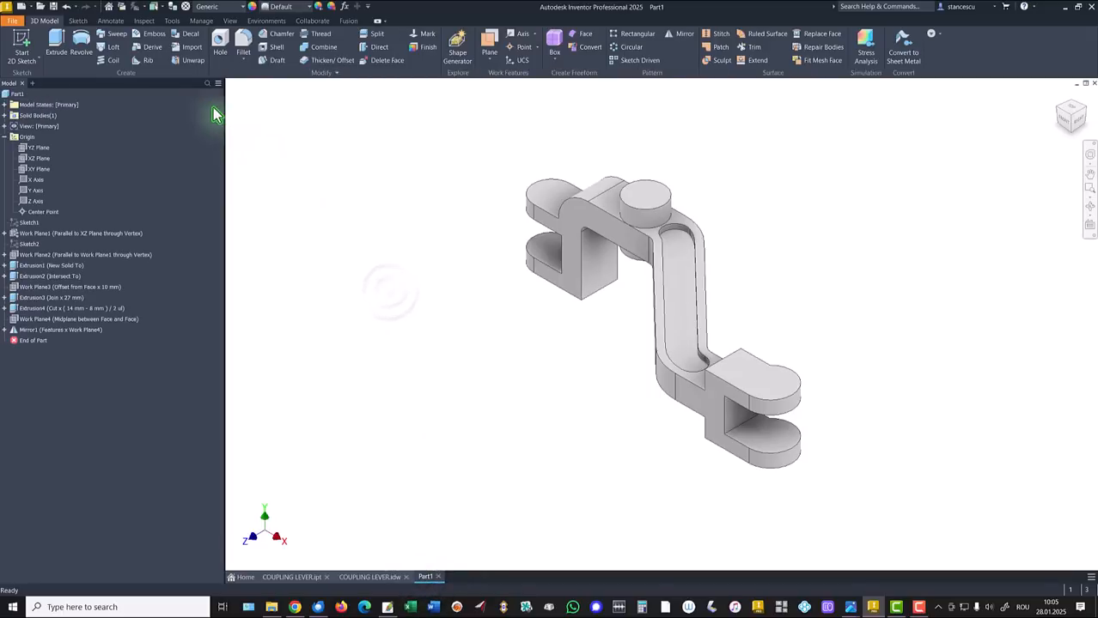
Drill Ø10 through-all holes in the left clevis lug and centred on the boss
{"action": "left_click", "coordinate": [219, 43]}
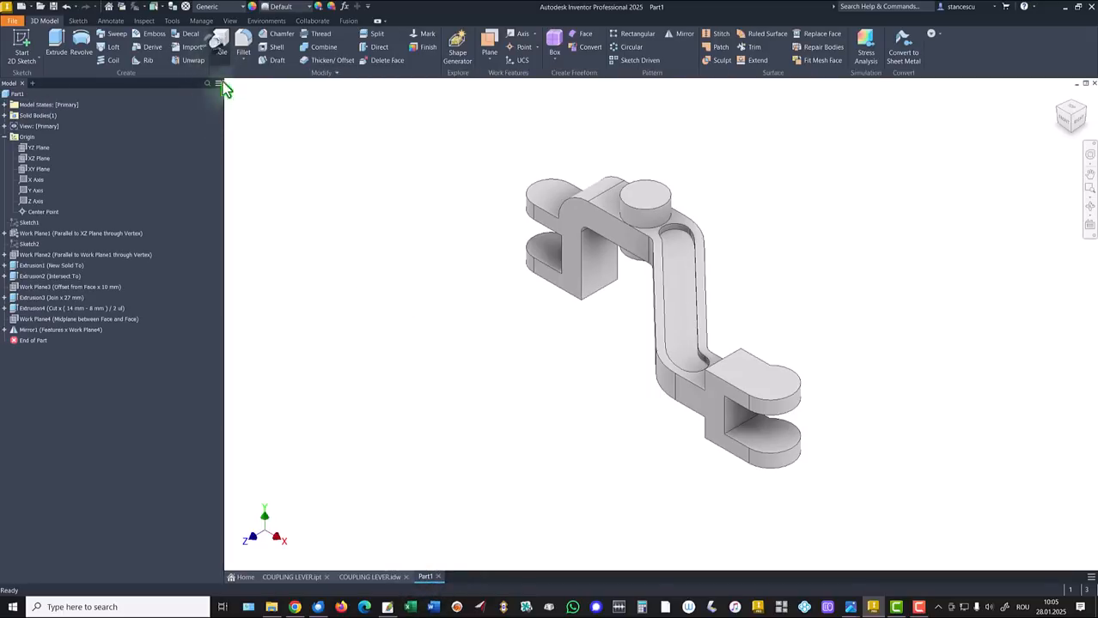
{"action": "left_click", "coordinate": [548, 188]}
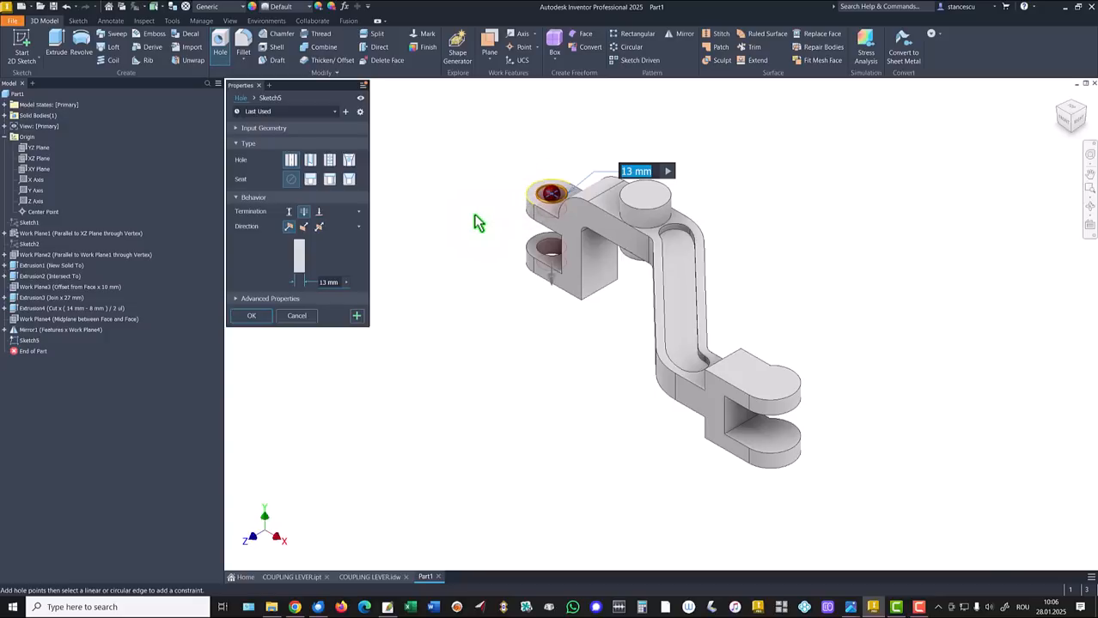
{"action": "type", "text": "10"}
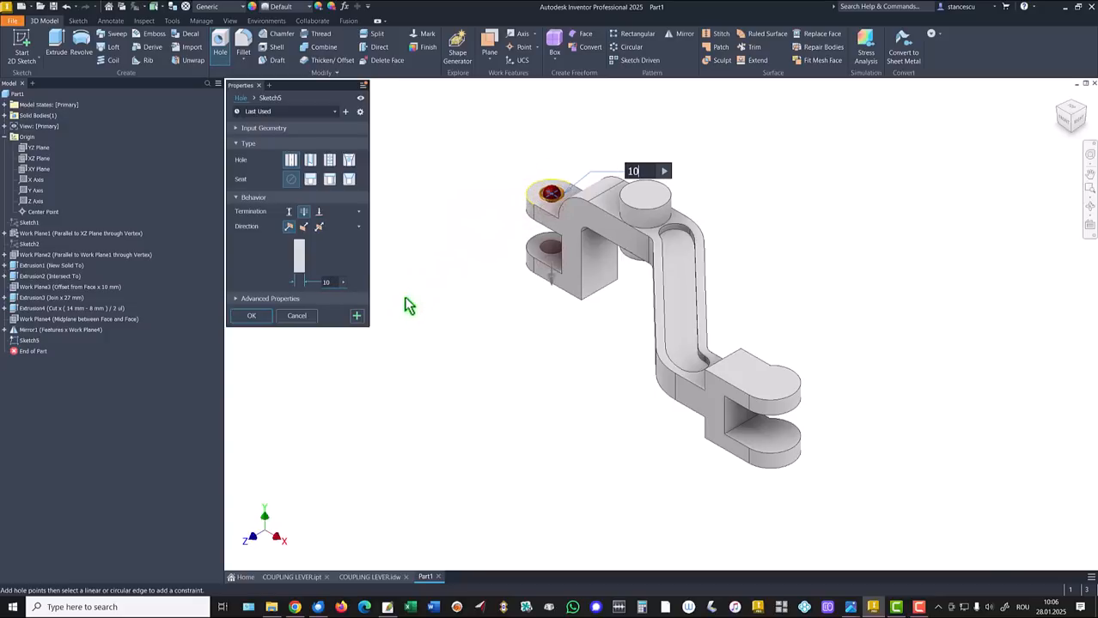
{"action": "left_click", "coordinate": [356, 317]}
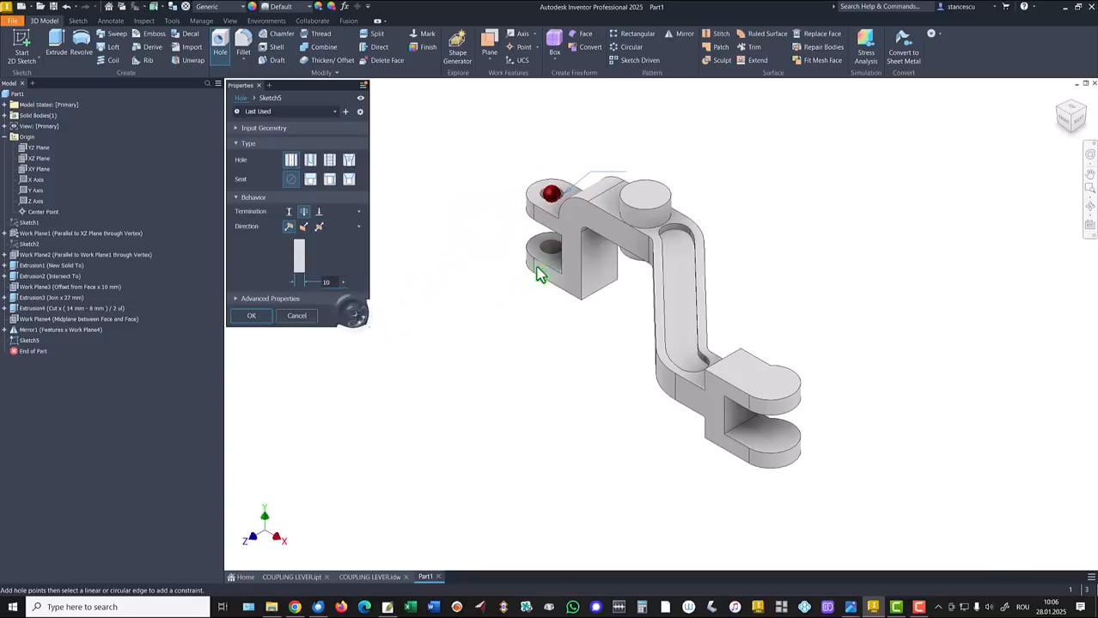
{"action": "left_click", "coordinate": [631, 199]}
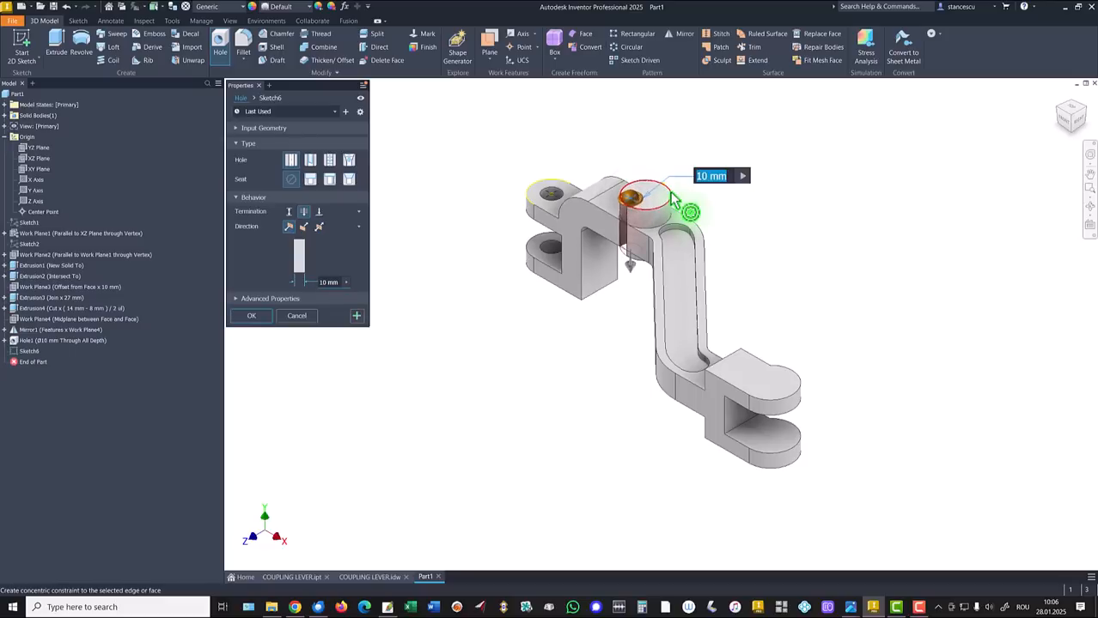
{"action": "left_click", "coordinate": [688, 194]}
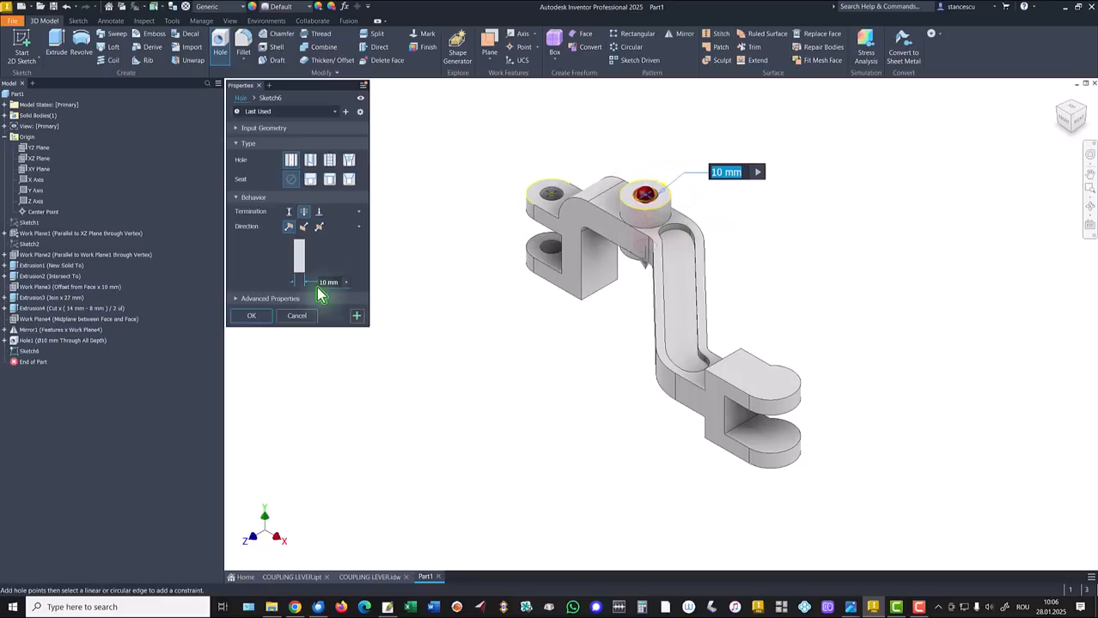
{"action": "left_click", "coordinate": [356, 318]}
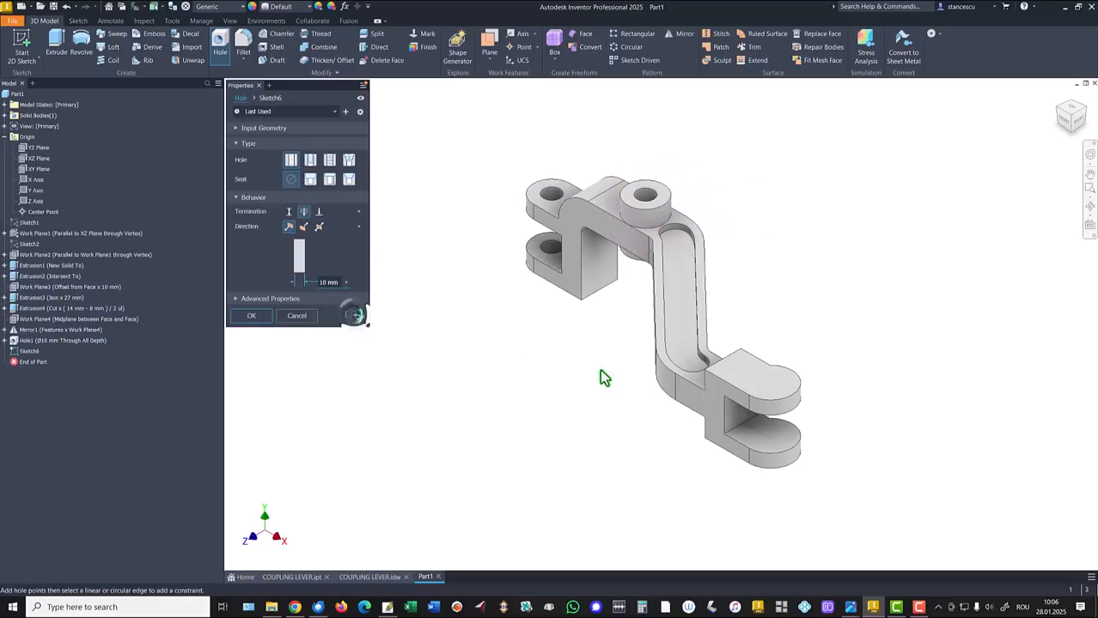
Drill a Ø13 hole through the right clevis lug
{"action": "left_click", "coordinate": [770, 389]}
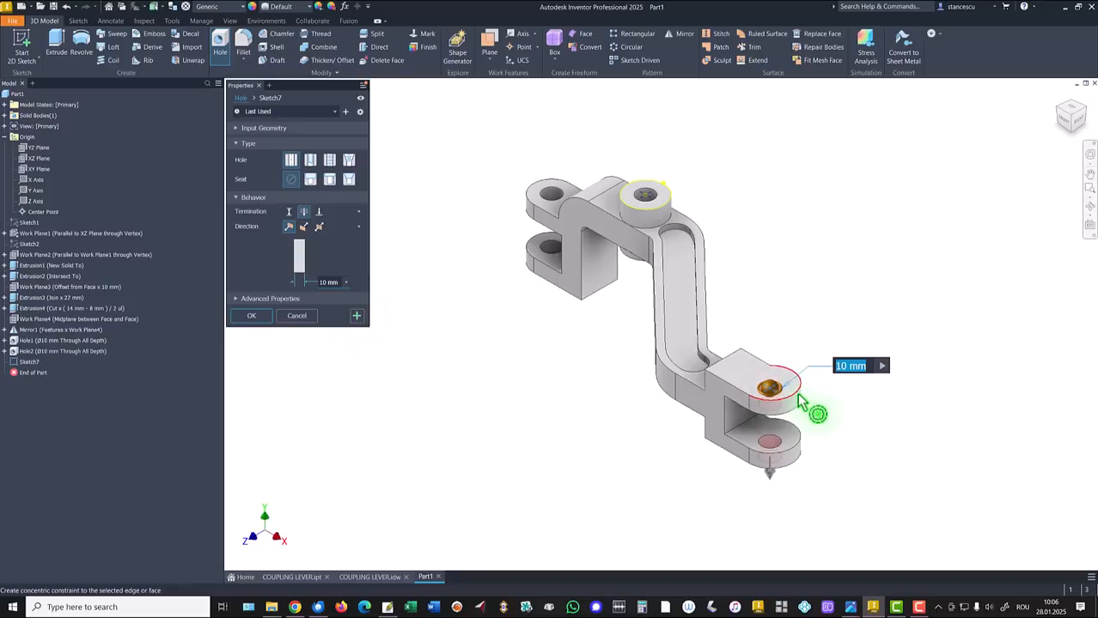
{"action": "type", "text": "13"}
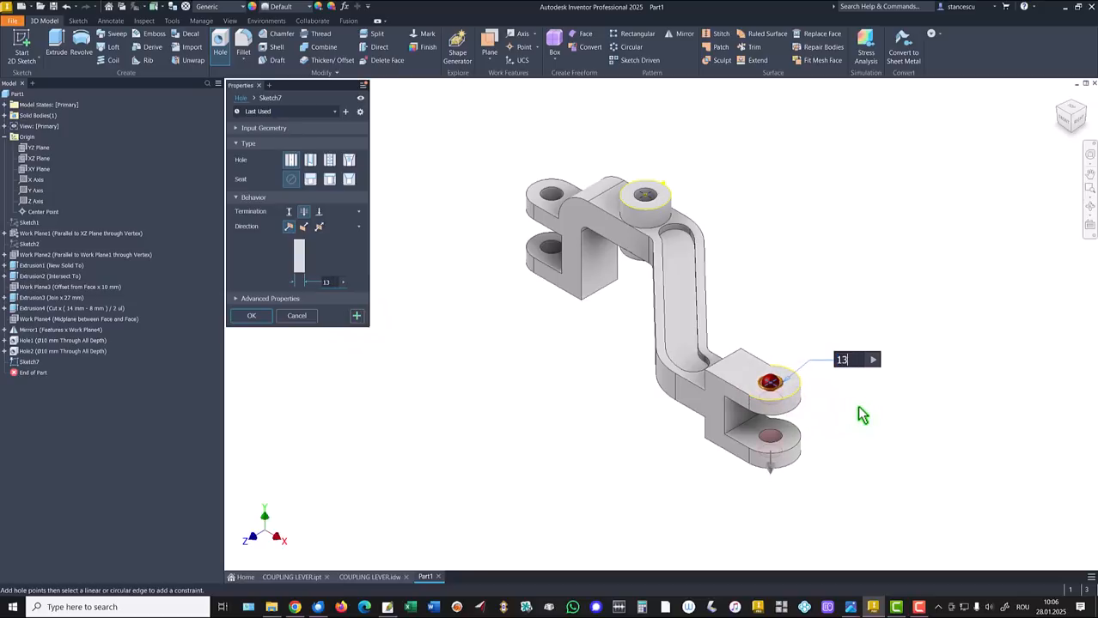
{"action": "left_click", "coordinate": [251, 315]}
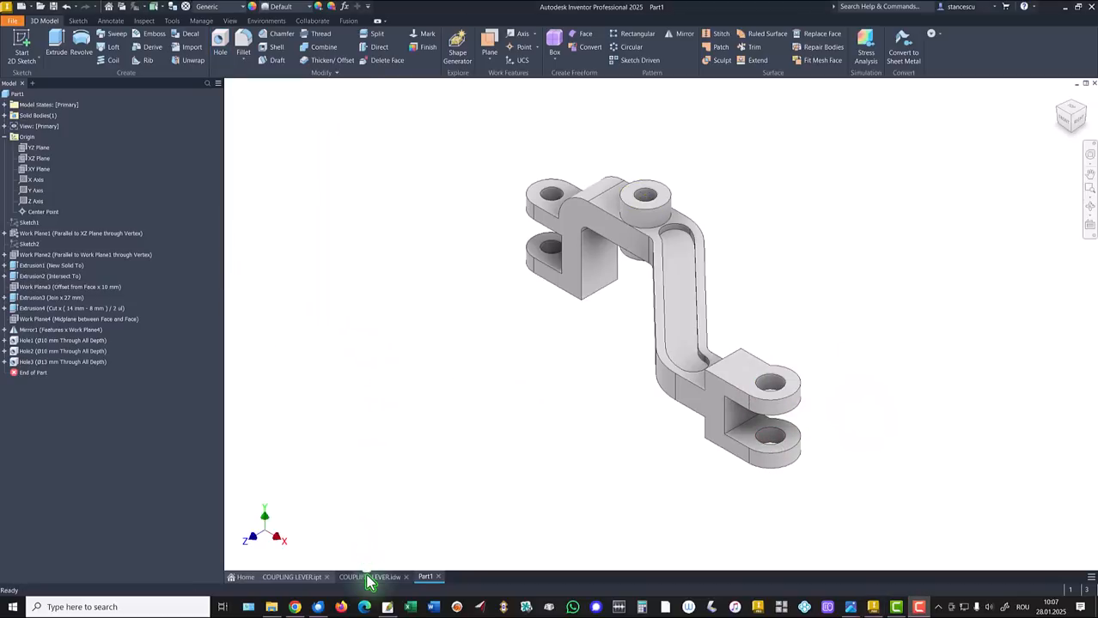
{"action": "left_click", "coordinate": [370, 577]}
{"action": "left_click", "coordinate": [960, 487]}
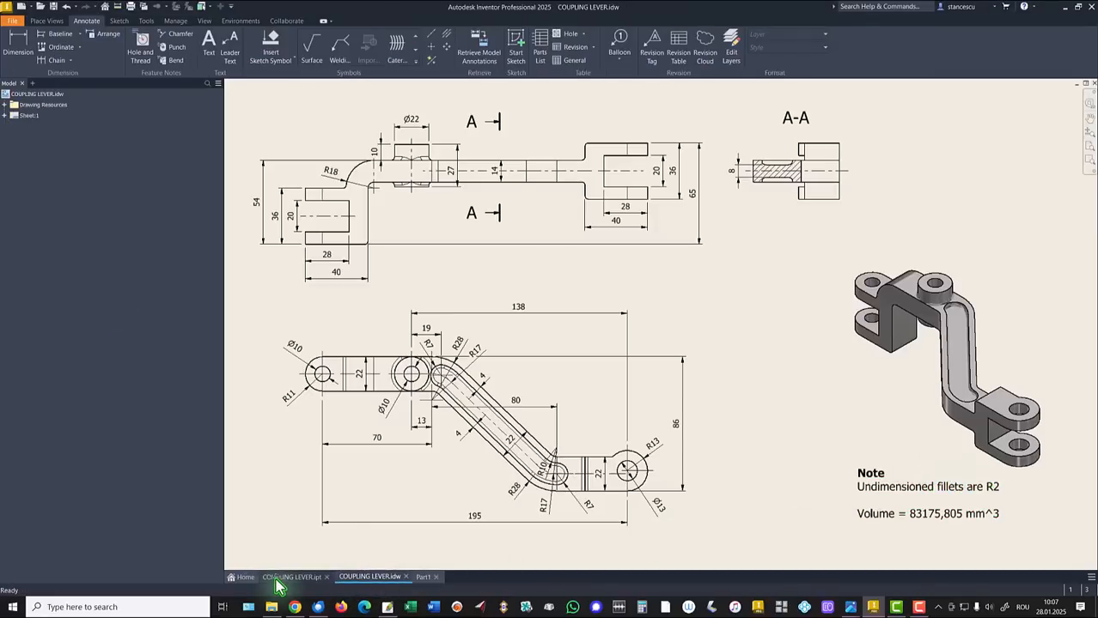
{"action": "left_click", "coordinate": [279, 578]}
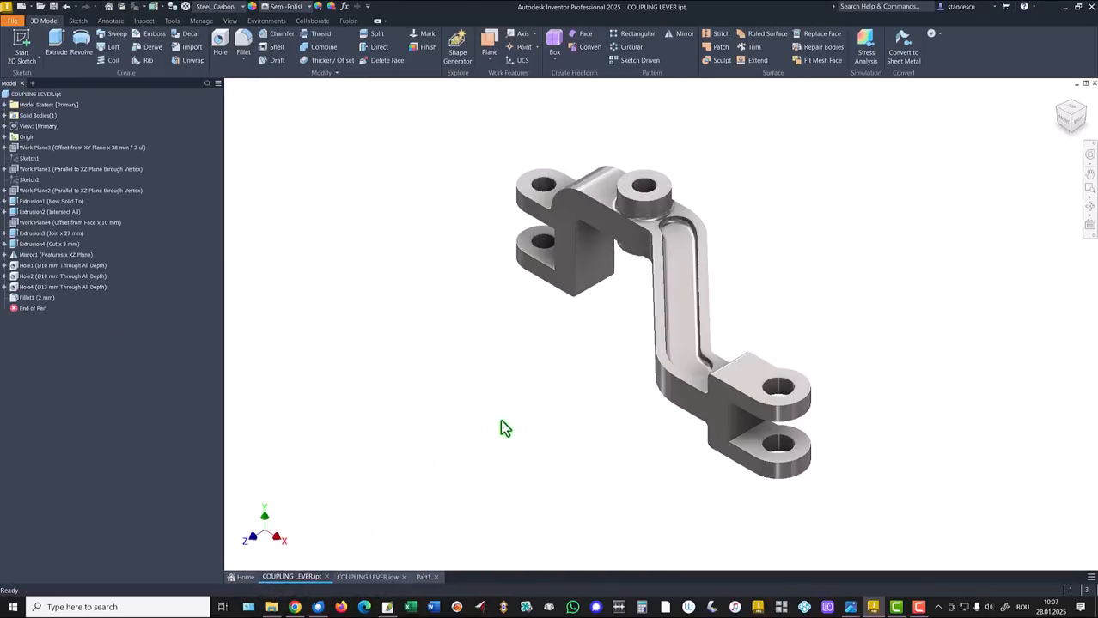
{"action": "middle_click_drag", "start_coordinate": [668, 244], "coordinate": [576, 459], "text": "shift"}
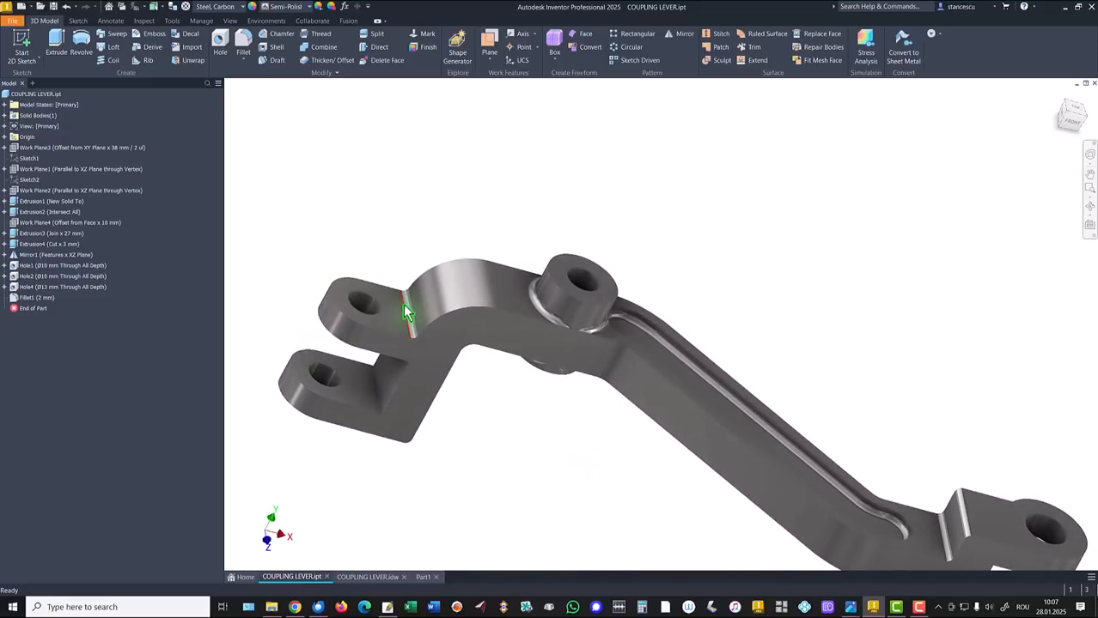
{"action": "scroll", "coordinate": [407, 313], "scroll_direction": "down", "scroll_amount": 5}
{"action": "middle_click_drag", "start_coordinate": [687, 453], "coordinate": [786, 318], "text": "shift"}
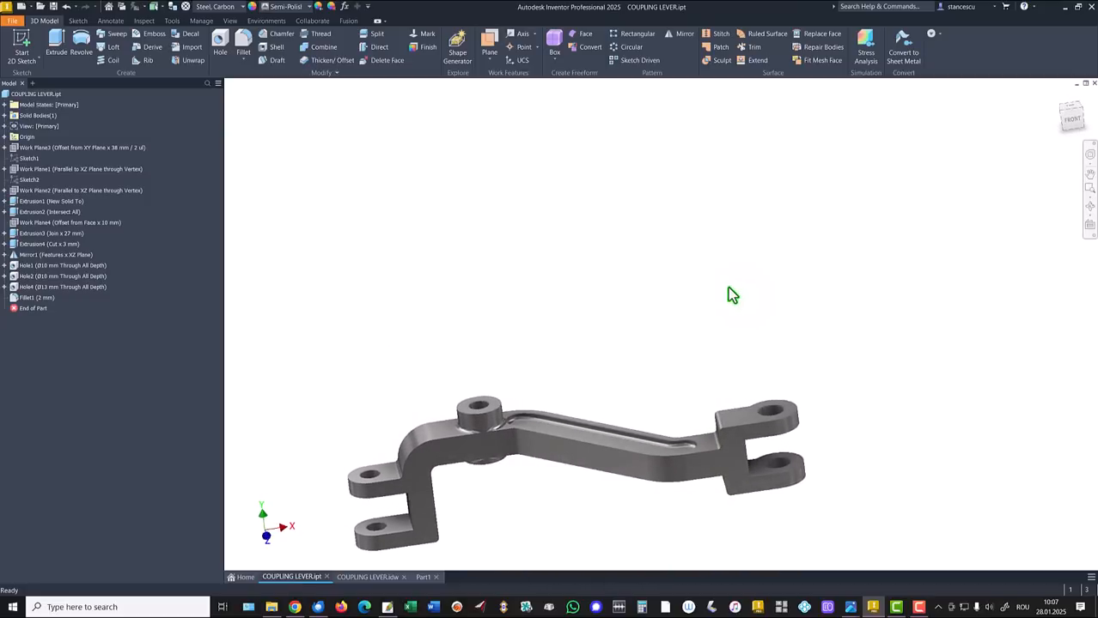
{"action": "key", "text": "F6"}
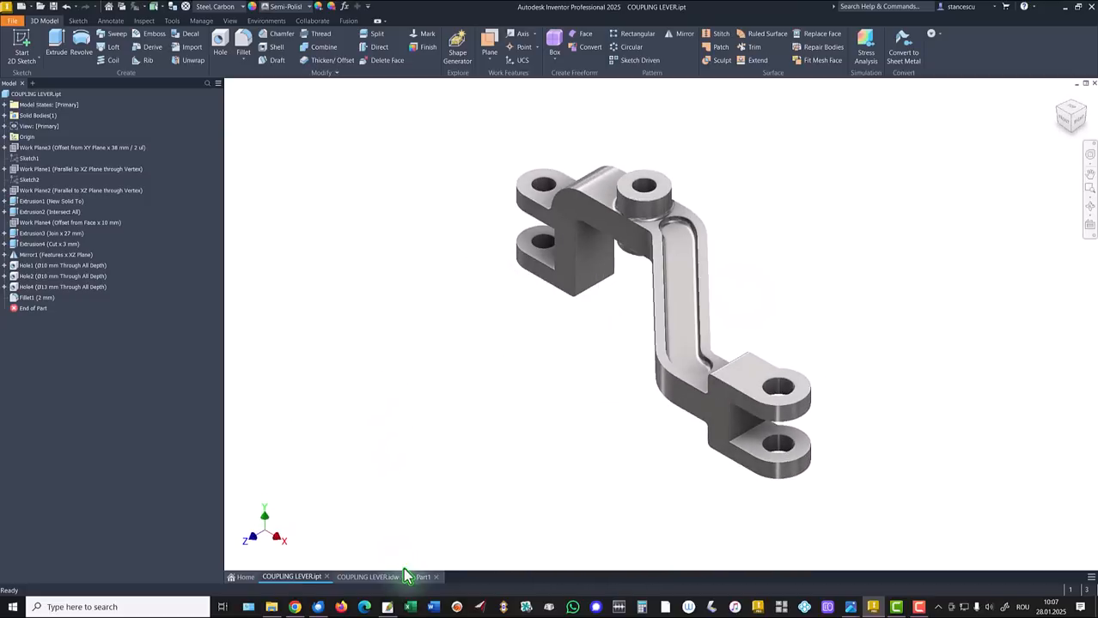
{"action": "left_click", "coordinate": [423, 578]}
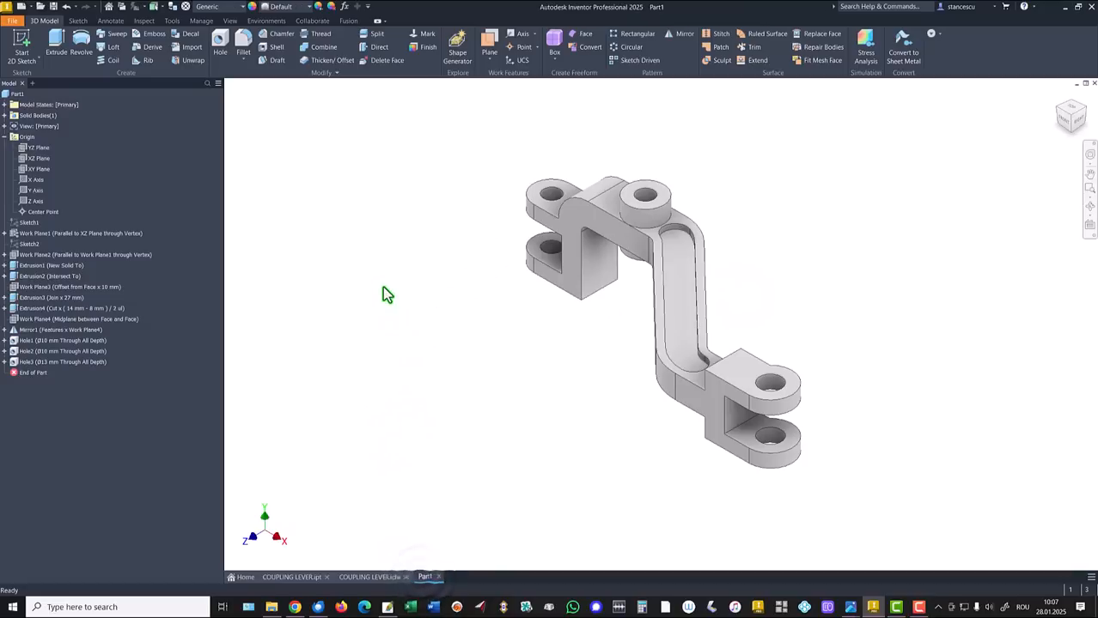
Start a 2 mm fillet and select the first lever edges
{"action": "left_click", "coordinate": [5, 137]}
{"action": "left_click", "coordinate": [296, 199]}
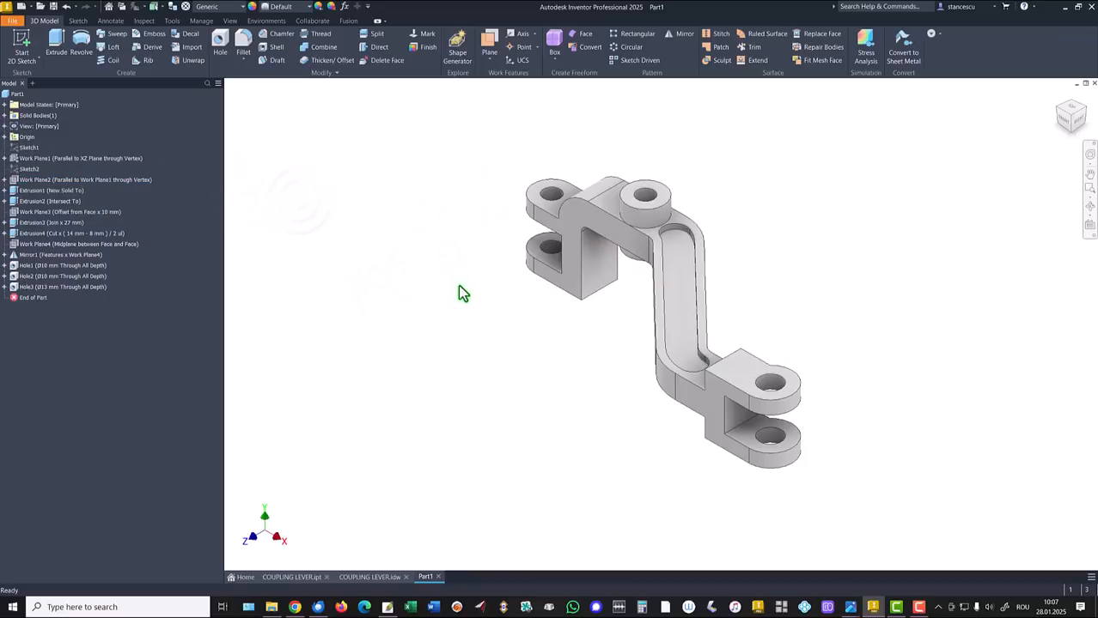
{"action": "left_click", "coordinate": [733, 351]}
{"action": "left_click", "coordinate": [746, 347]}
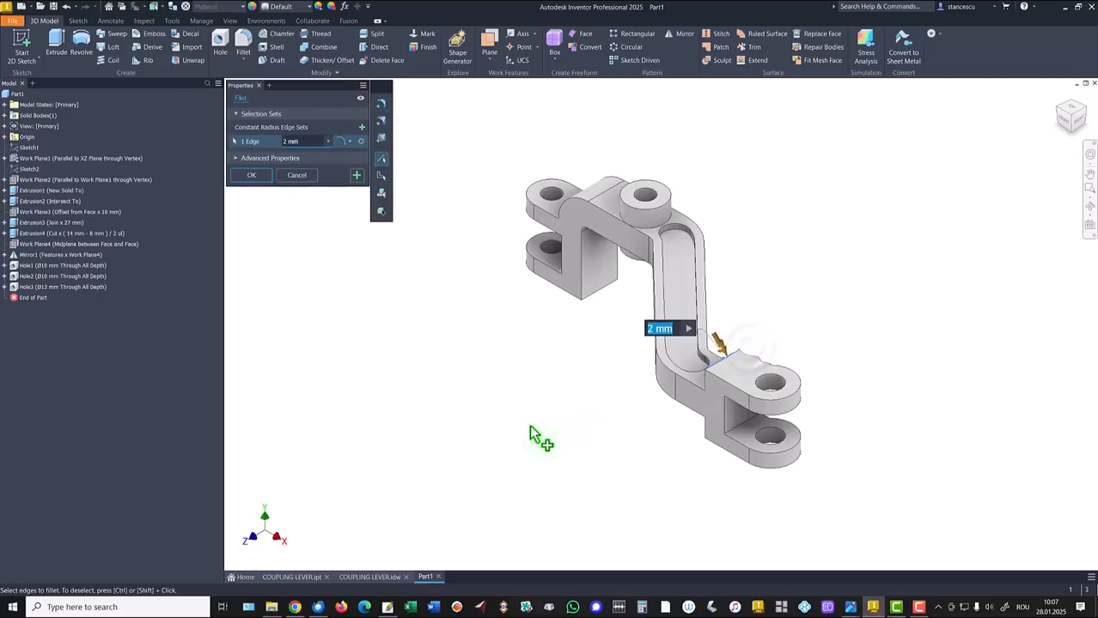
{"action": "scroll", "coordinate": [731, 453], "scroll_direction": "down", "scroll_amount": 6}
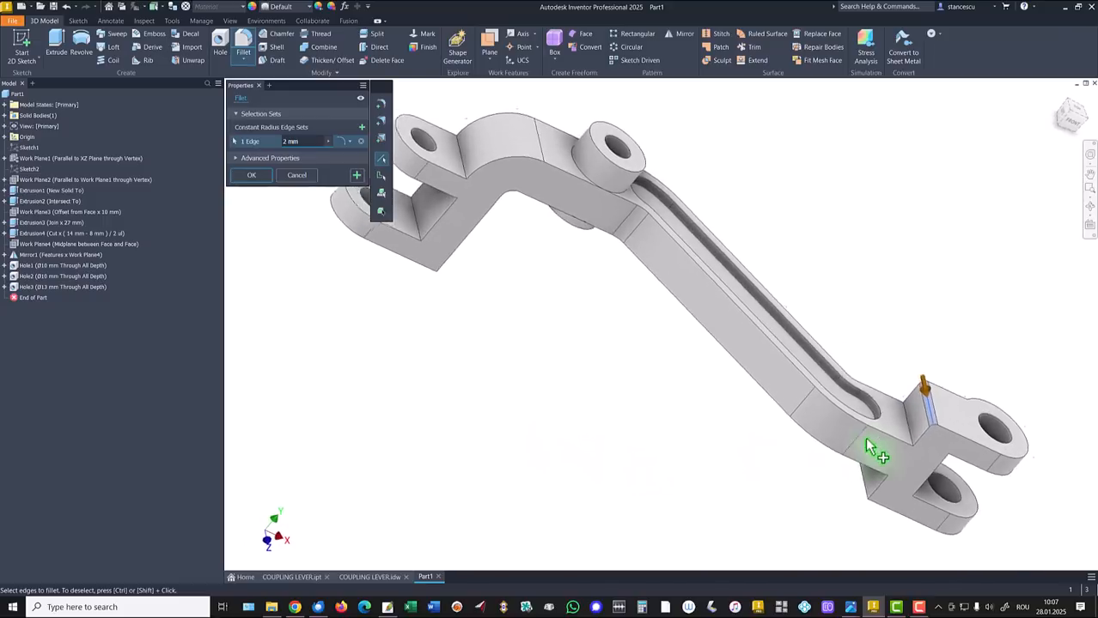
{"action": "left_click", "coordinate": [955, 442]}
{"action": "middle_click_drag", "start_coordinate": [966, 444], "coordinate": [938, 482], "text": "shift"}
{"action": "left_click", "coordinate": [936, 472]}
{"action": "left_click", "coordinate": [917, 503]}
Add the four boss edges and a corner edge to the 2 mm fillet
{"action": "middle_click_drag", "start_coordinate": [705, 498], "coordinate": [535, 470], "text": "shift"}
{"action": "left_click", "coordinate": [641, 238]}
{"action": "left_click", "coordinate": [576, 216]}
{"action": "left_click", "coordinate": [589, 329]}
{"action": "left_click", "coordinate": [649, 343]}
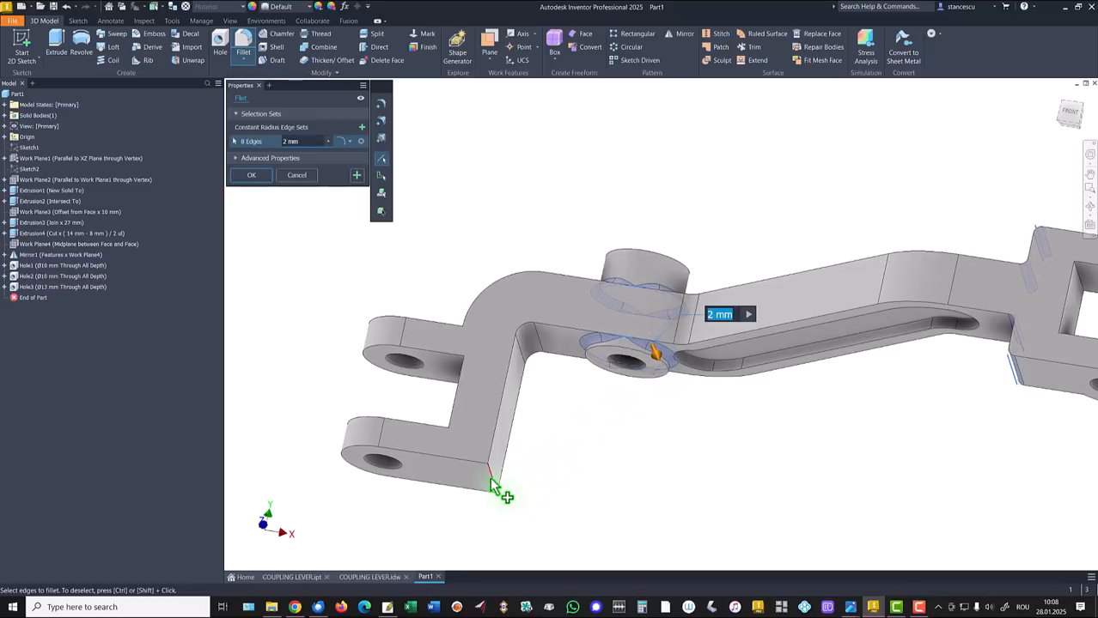
{"action": "left_click", "coordinate": [491, 483]}
Add the clevis blend edge and the slot's inner loop, then apply the 26-edge fillet
{"action": "key", "text": "F6"}
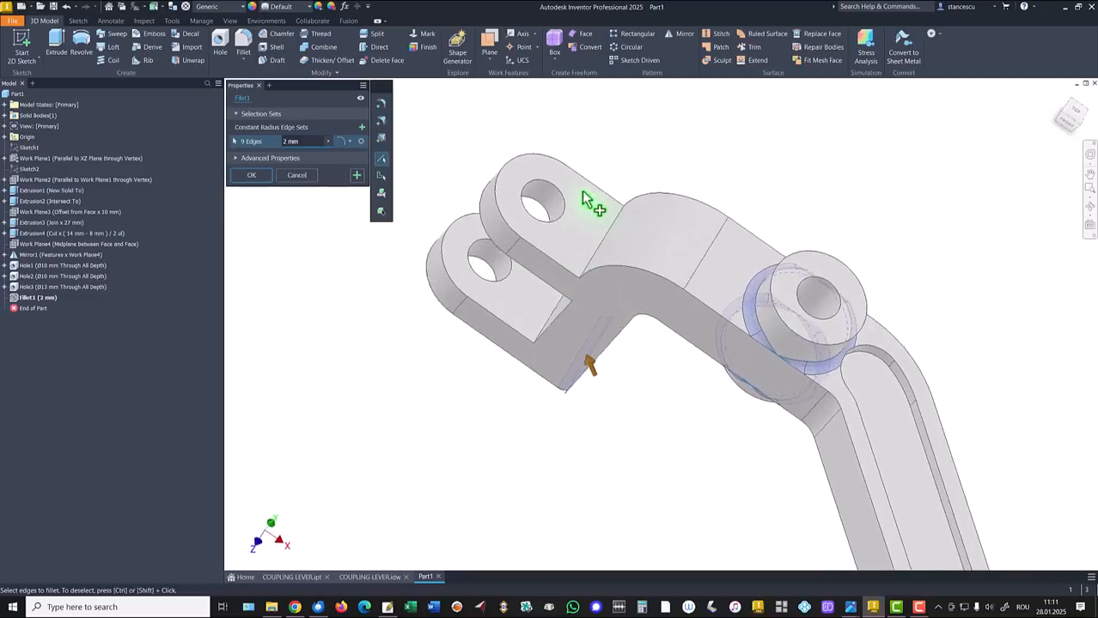
{"action": "middle_click_drag", "start_coordinate": [582, 190], "coordinate": [613, 237], "text": "shift"}
{"action": "left_click", "coordinate": [612, 237]}
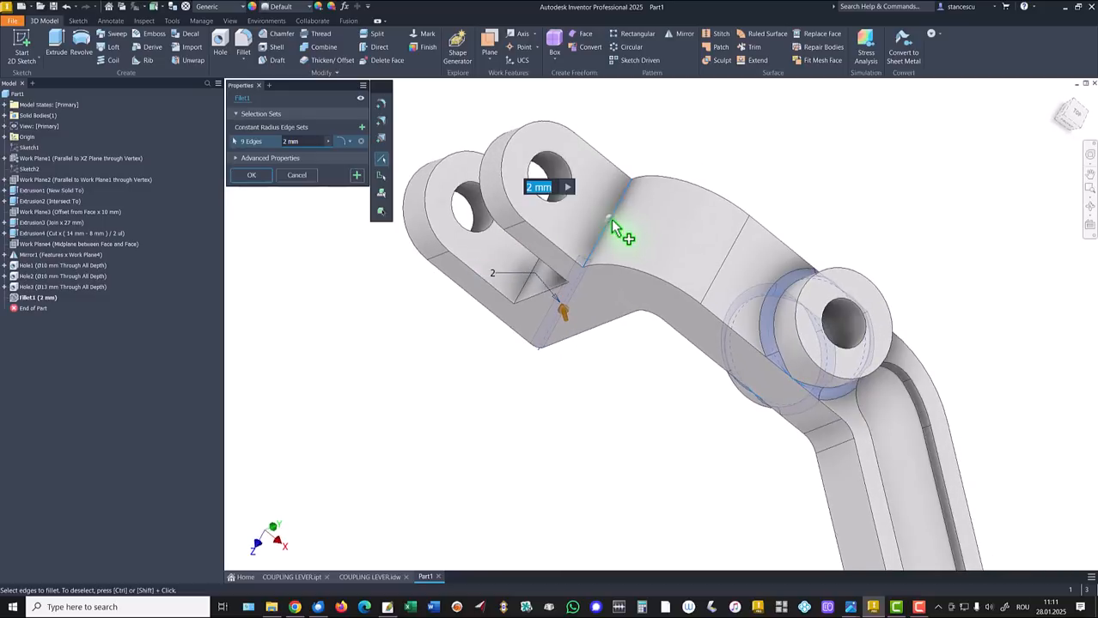
{"action": "scroll", "coordinate": [572, 265], "scroll_direction": "up", "scroll_amount": 4}
{"action": "middle_click_drag", "start_coordinate": [601, 283], "coordinate": [760, 361], "text": "shift"}
{"action": "left_click", "coordinate": [771, 370]}
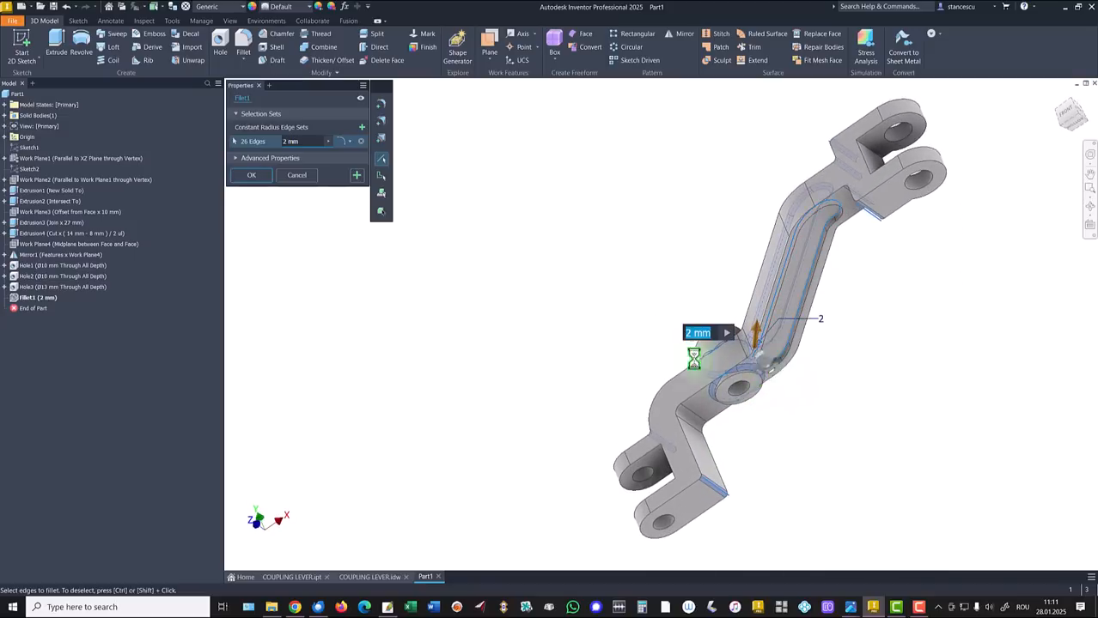
{"action": "key", "text": "F6"}
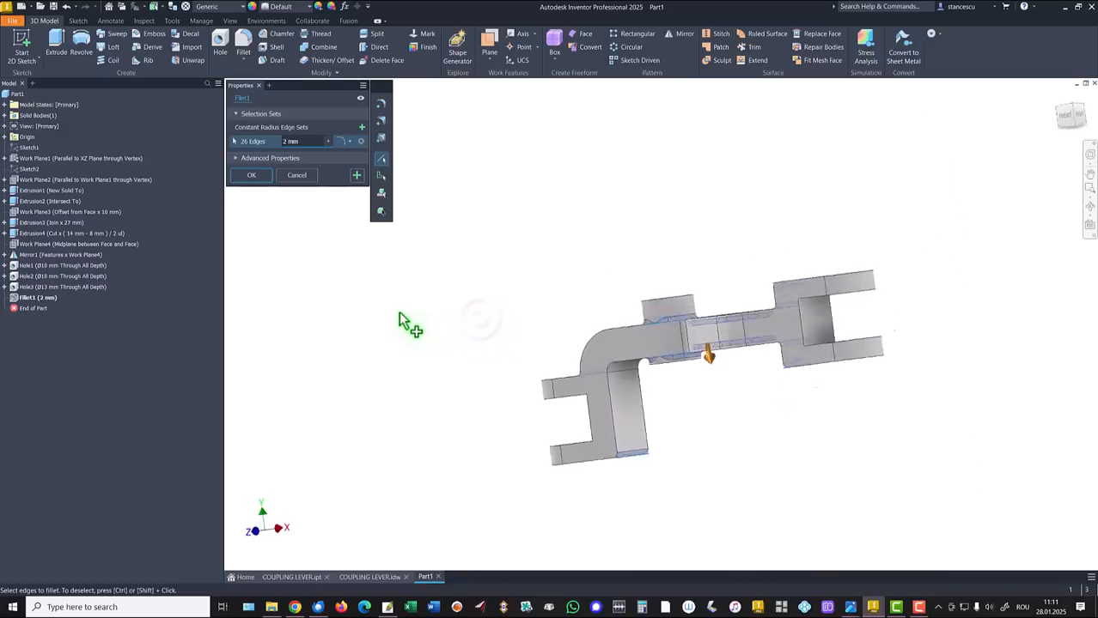
{"action": "left_click", "coordinate": [256, 176]}
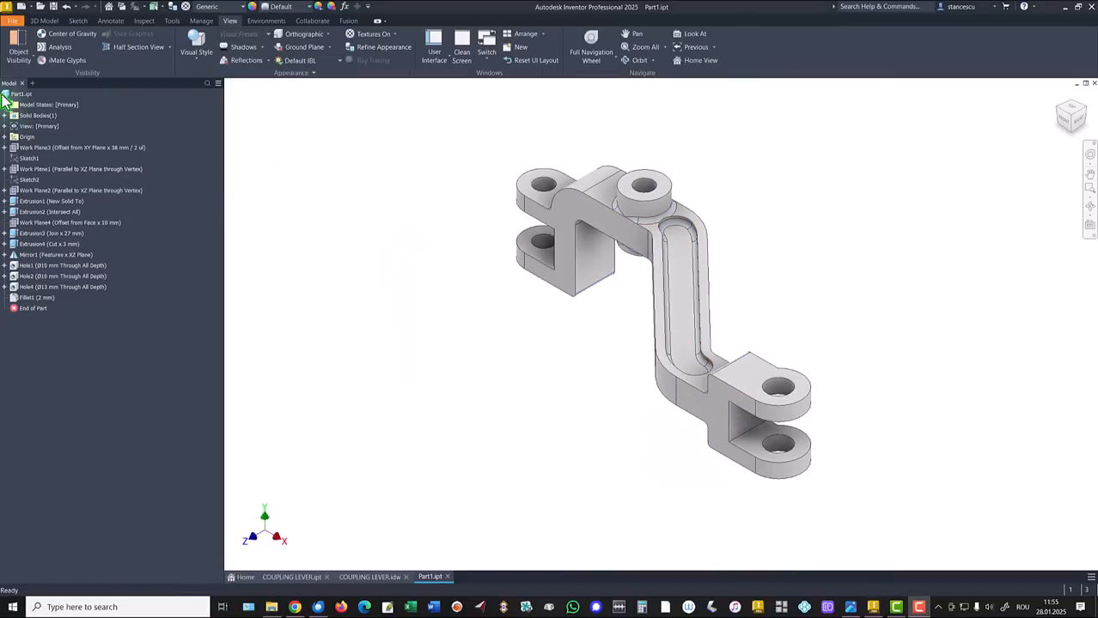
Copy Part1's updated iProperties volume (83175.805 mm^3) and switch to the COUPLING LEVER.idw drawing
{"action": "left_click", "coordinate": [19, 94]}
{"action": "right_click", "coordinate": [19, 94]}
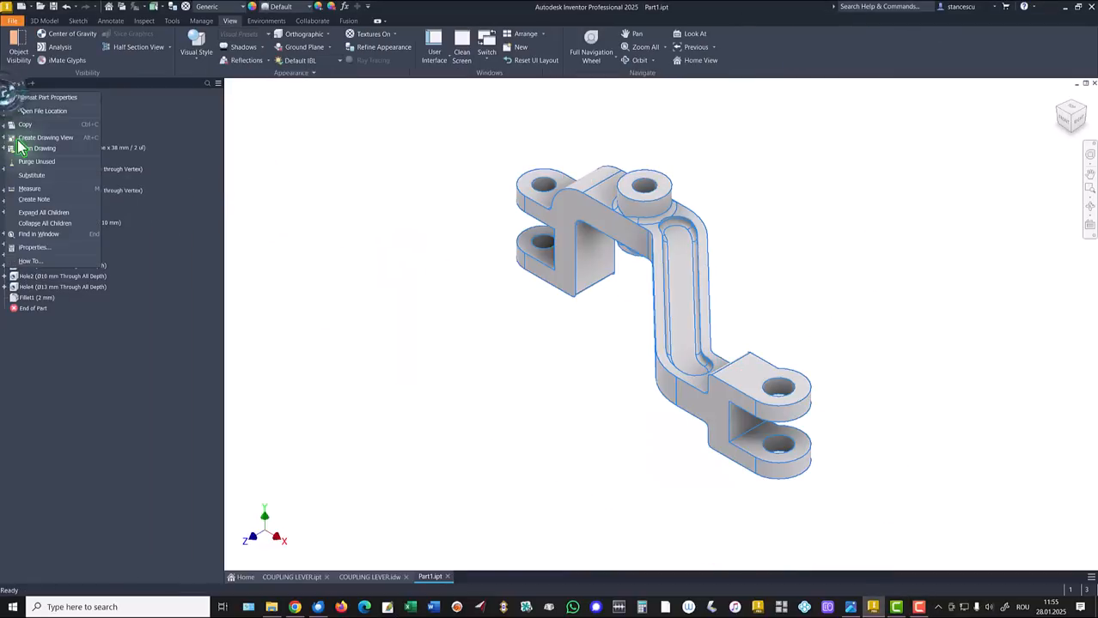
{"action": "left_click", "coordinate": [35, 248]}
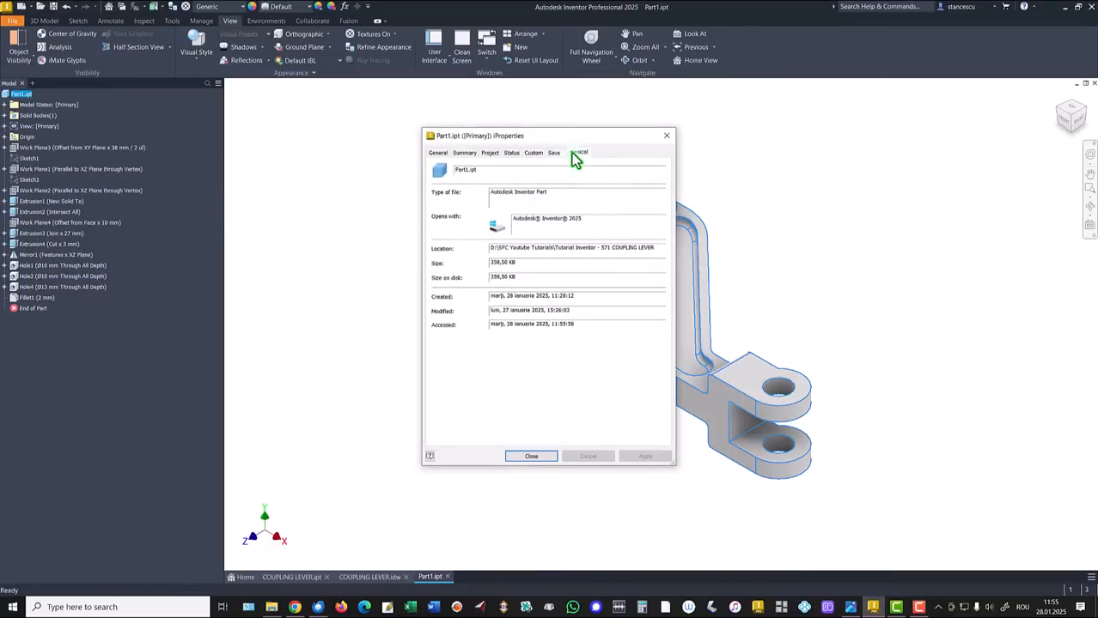
{"action": "left_click", "coordinate": [578, 153]}
{"action": "left_click", "coordinate": [634, 177]}
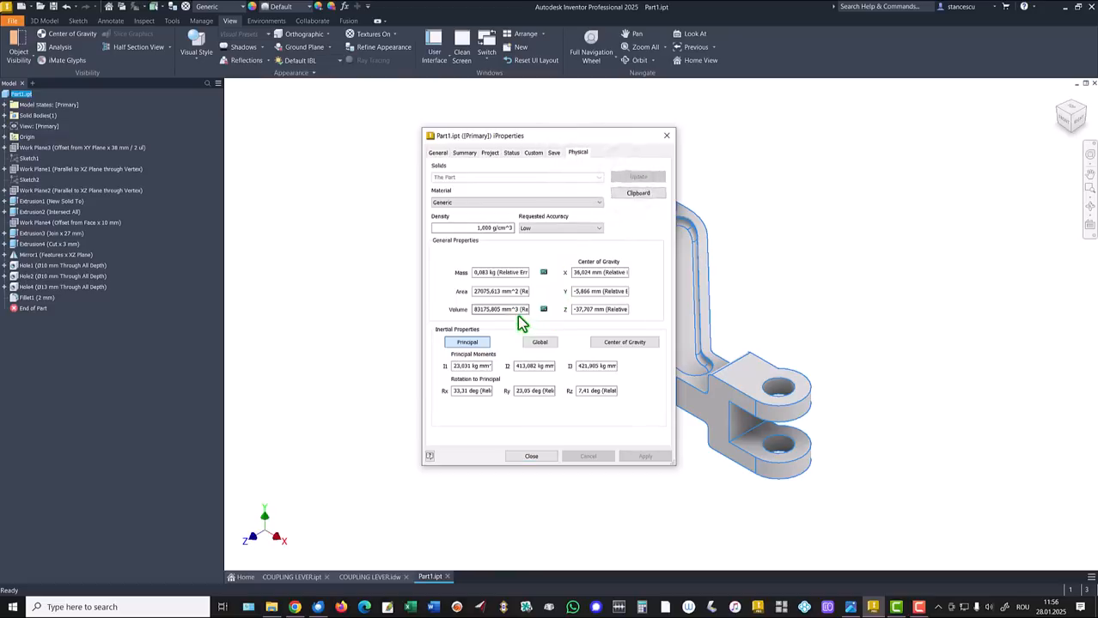
{"action": "left_click_drag", "start_coordinate": [515, 313], "coordinate": [400, 315]}
{"action": "key", "text": "ctrl+c"}
{"action": "left_click", "coordinate": [527, 455]}
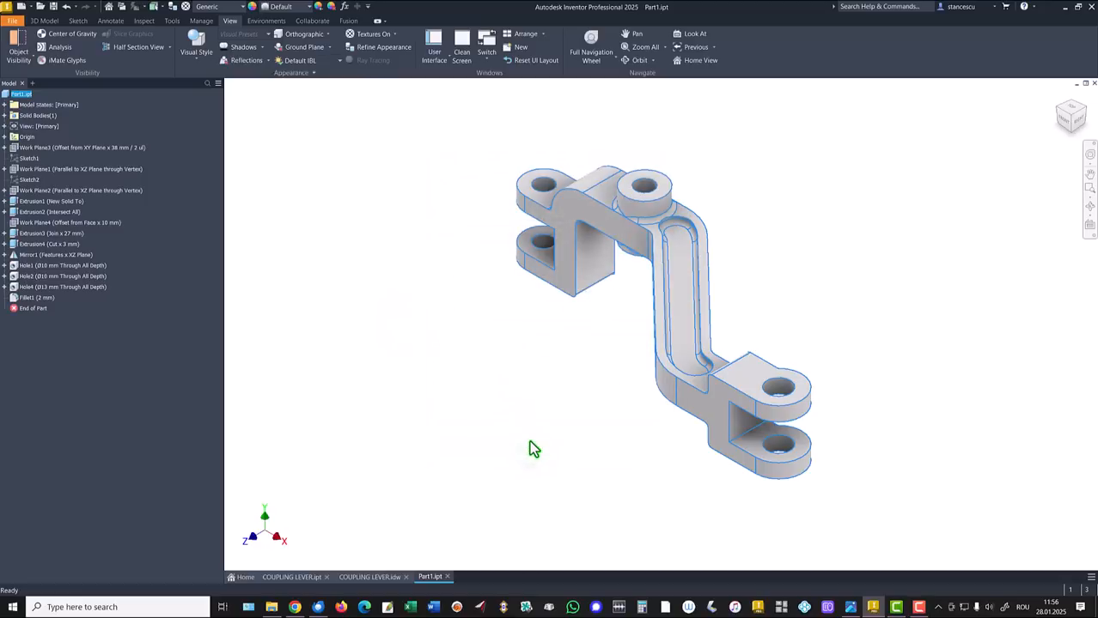
{"action": "left_click", "coordinate": [379, 580]}
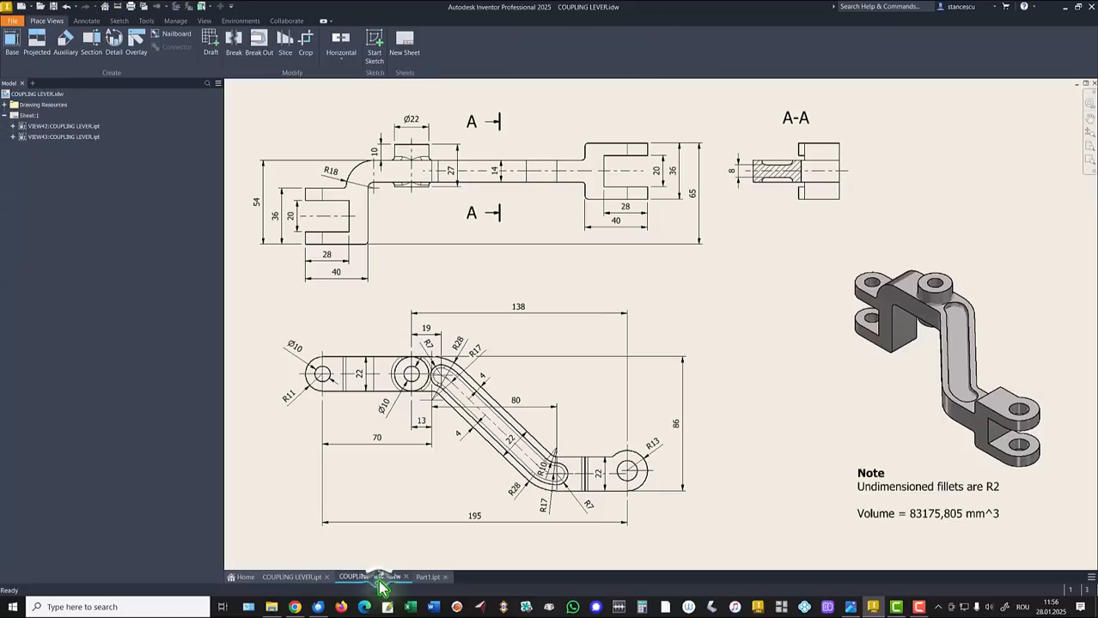
{"action": "left_click", "coordinate": [943, 514]}
{"action": "double_click", "coordinate": [935, 513]}
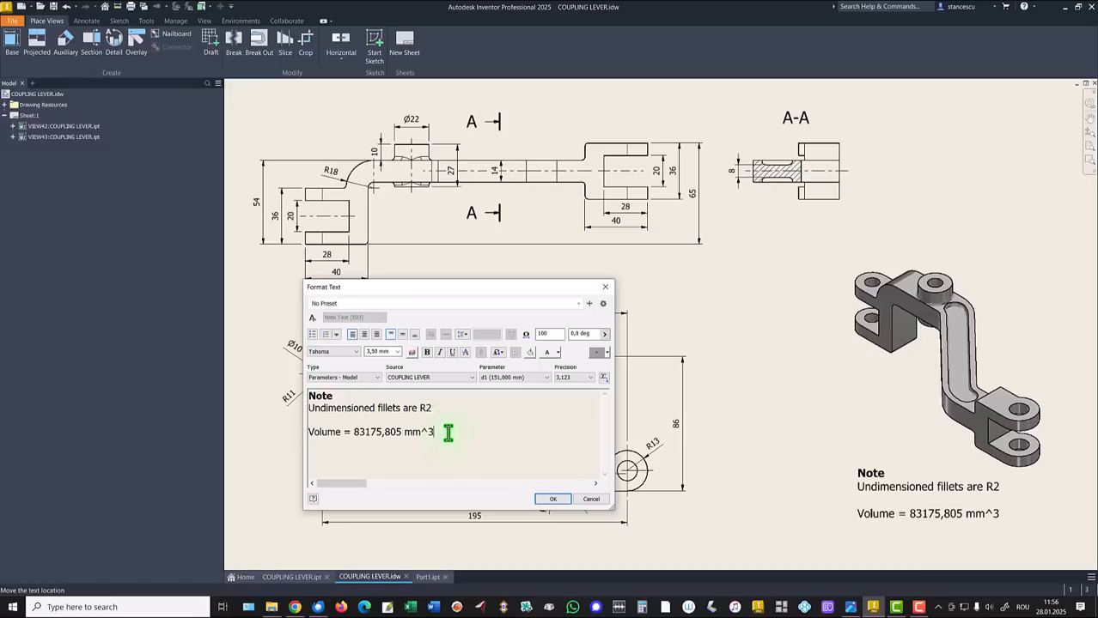
{"action": "key", "text": "Return"}
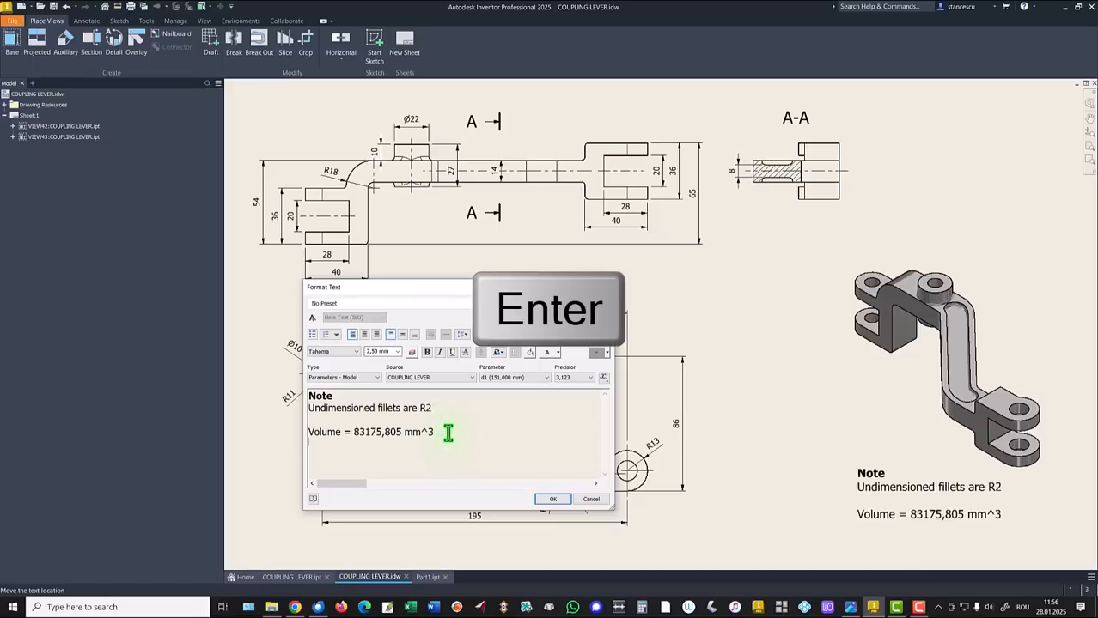
{"action": "key", "text": "ctrl+v"}
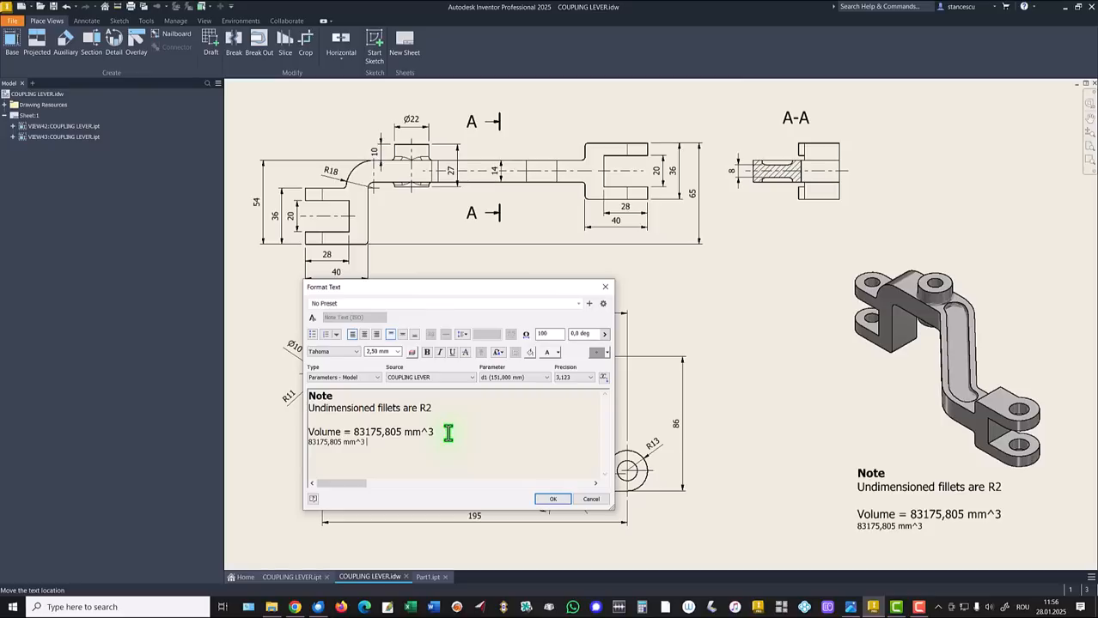
{"action": "left_click", "coordinate": [591, 500]}
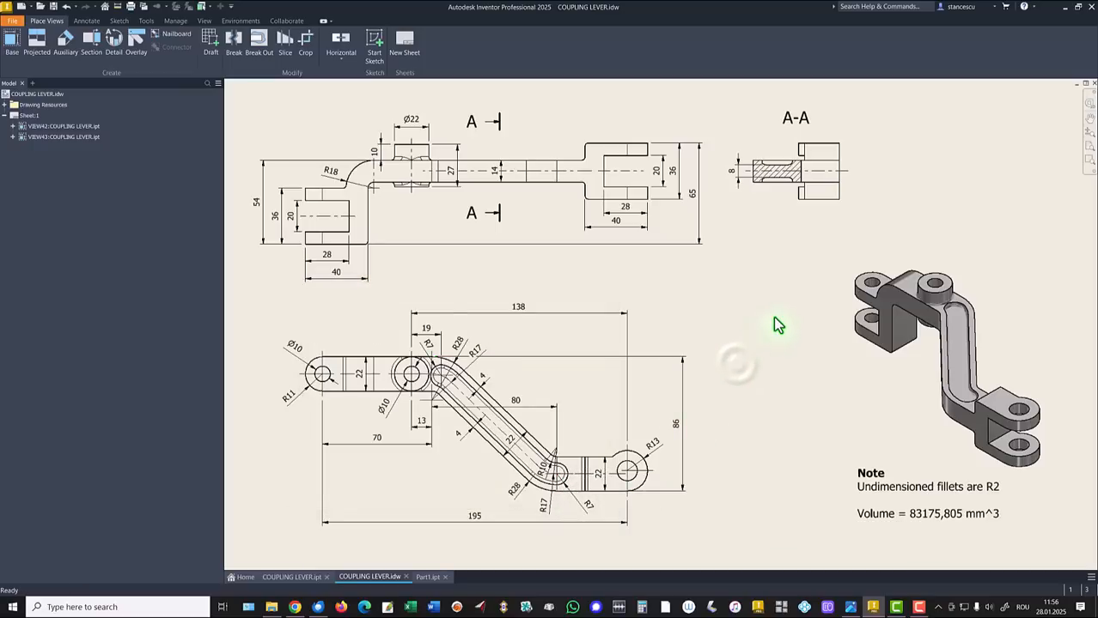
Set the Part1 lever's material to Steel, Carbon
{"action": "left_click", "coordinate": [421, 578]}
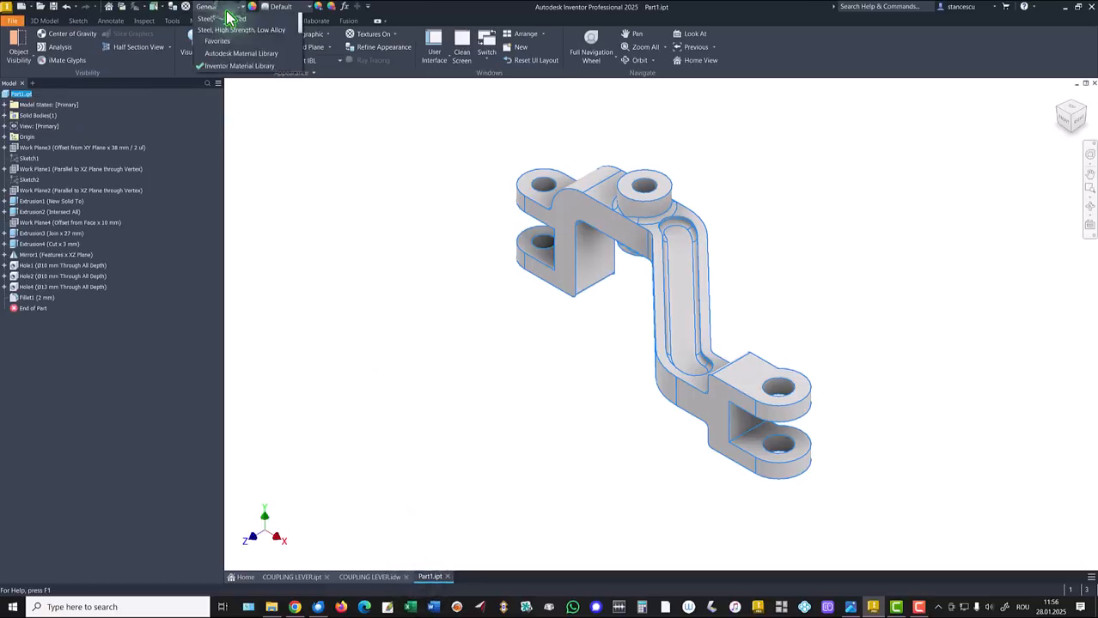
{"action": "left_click", "coordinate": [226, 8]}
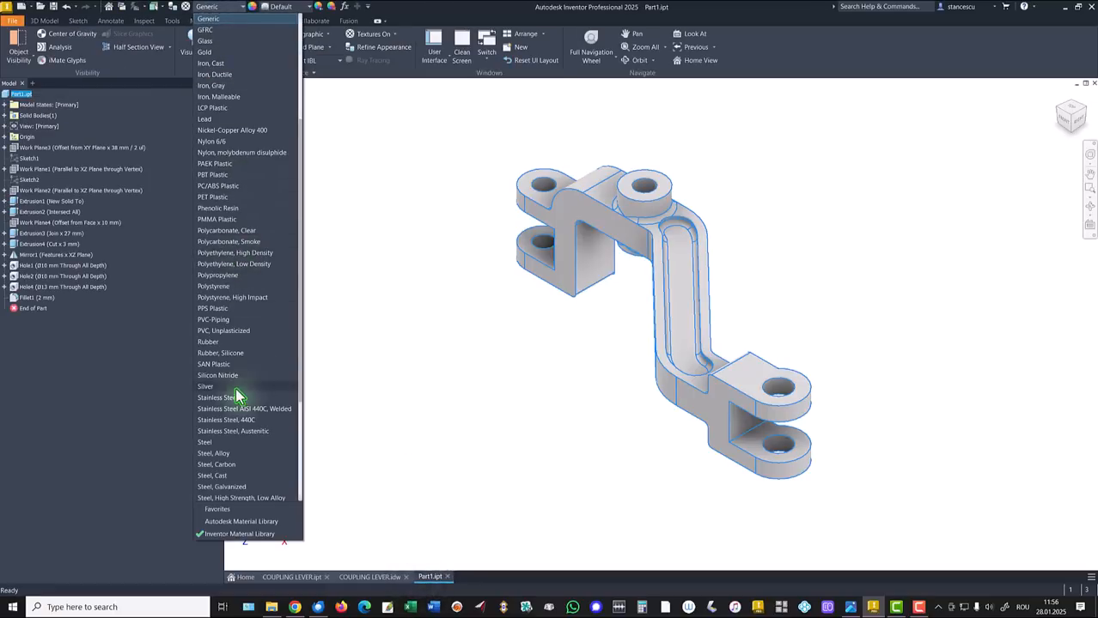
{"action": "left_click", "coordinate": [222, 464]}
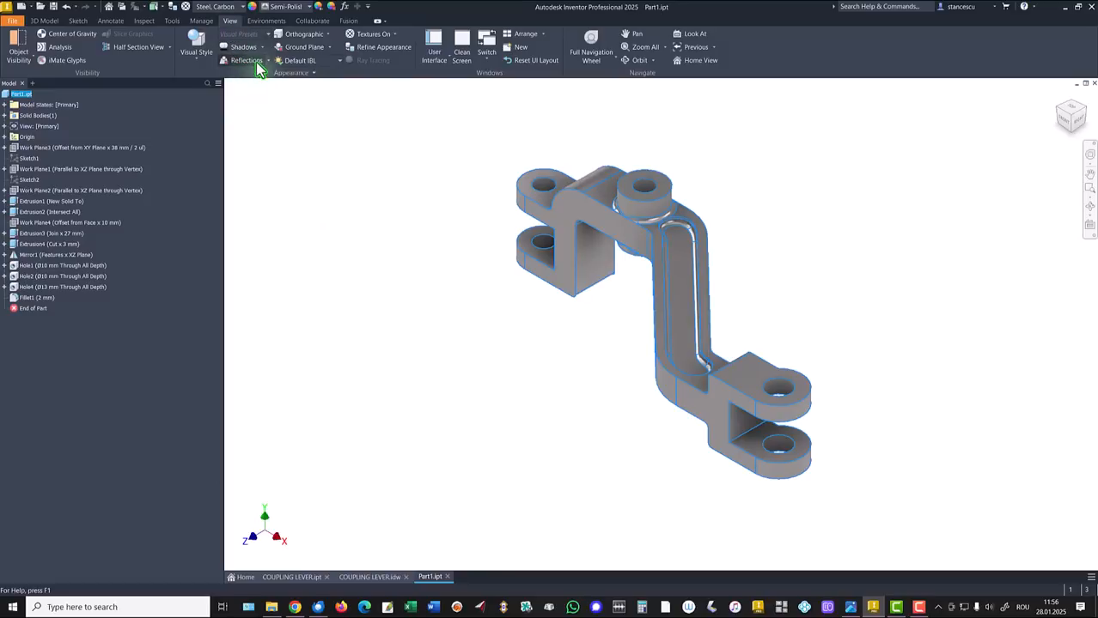
Use the Shaded with Edges visual style and Default Lights lighting
{"action": "left_click", "coordinate": [196, 45]}
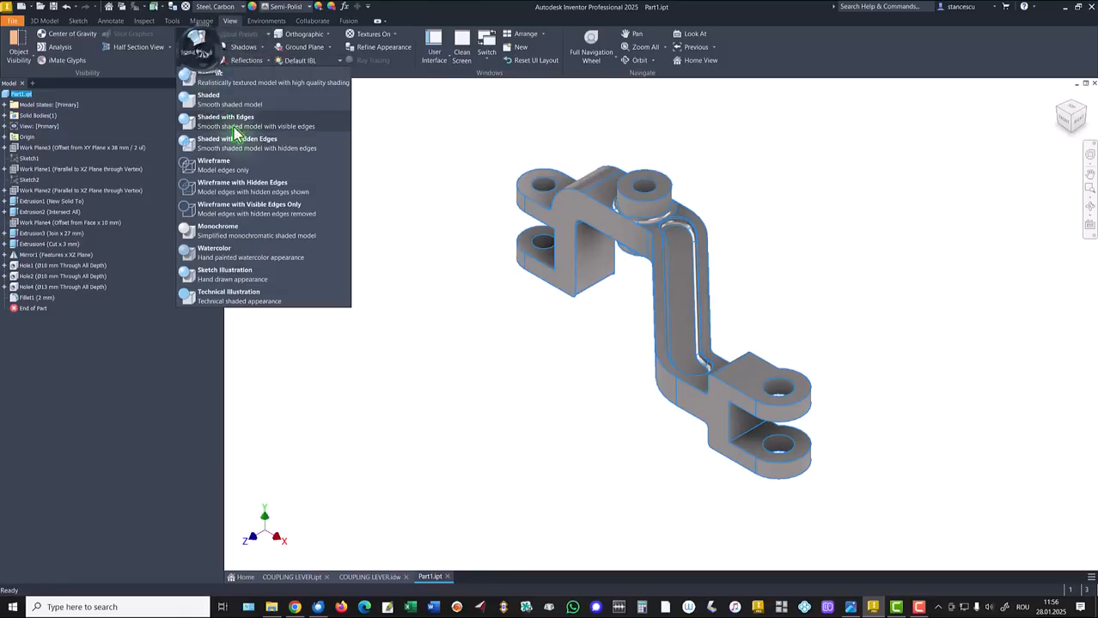
{"action": "left_click", "coordinate": [273, 127]}
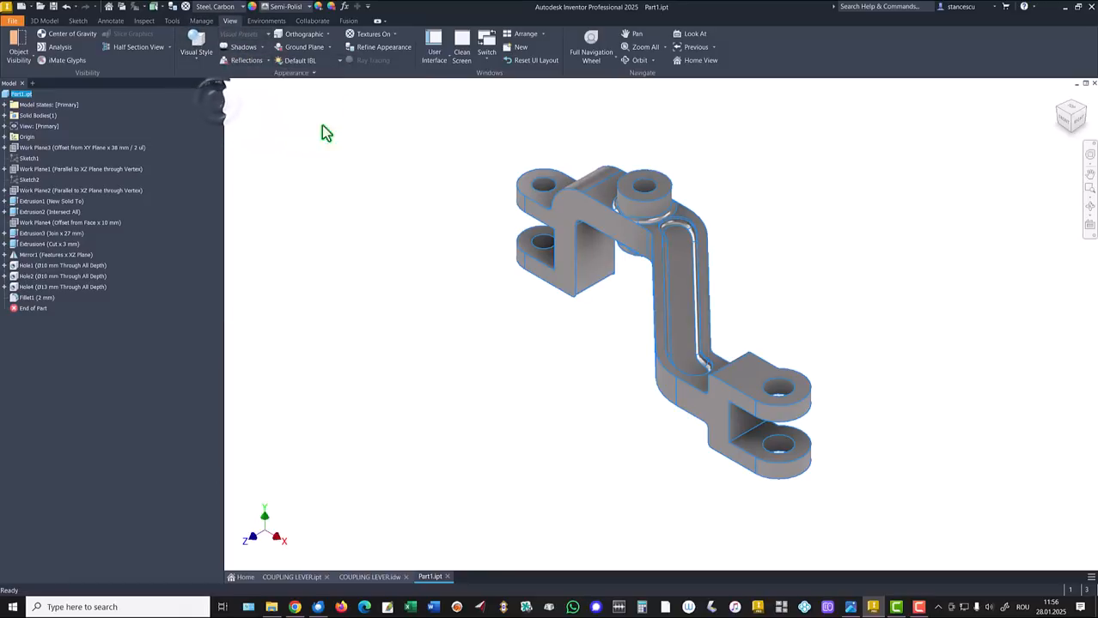
{"action": "left_click", "coordinate": [308, 62]}
{"action": "left_click", "coordinate": [306, 296]}
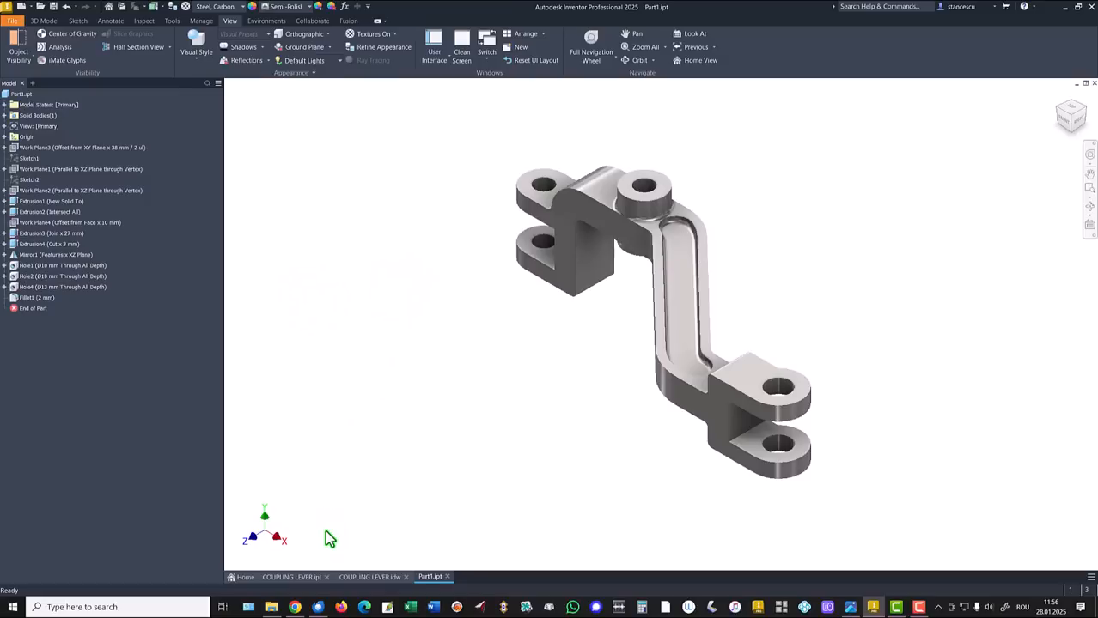
Compare COUPLING LEVER.ipt with Part1.ipt, ending back on Part1
{"action": "left_click", "coordinate": [290, 577]}
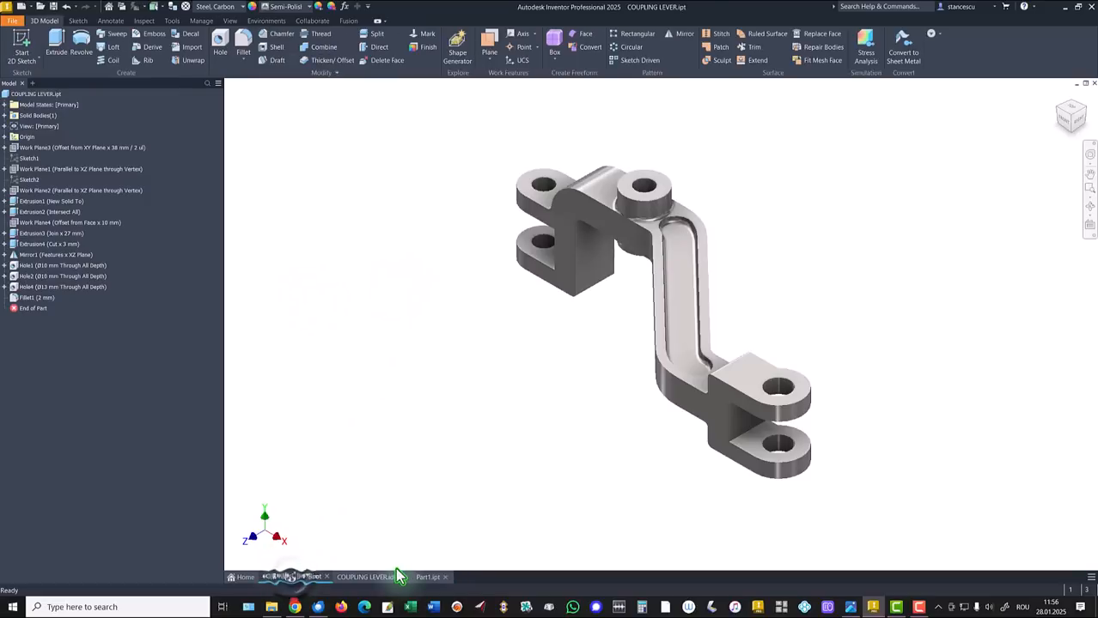
{"action": "left_click", "coordinate": [432, 580]}
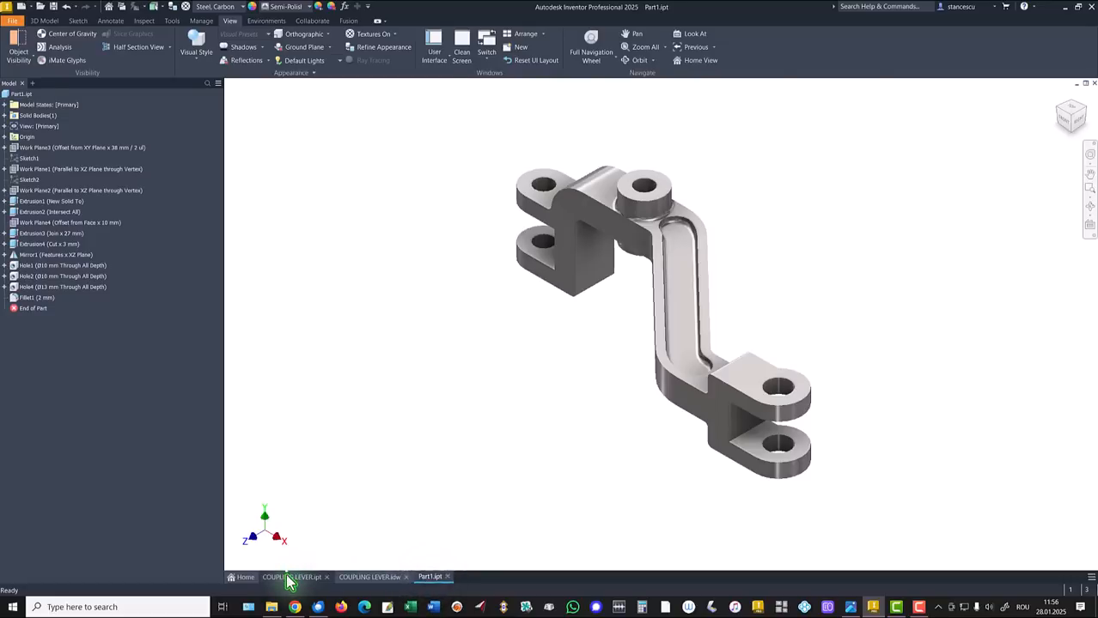
{"action": "left_click", "coordinate": [288, 580]}
{"action": "left_click", "coordinate": [422, 578]}
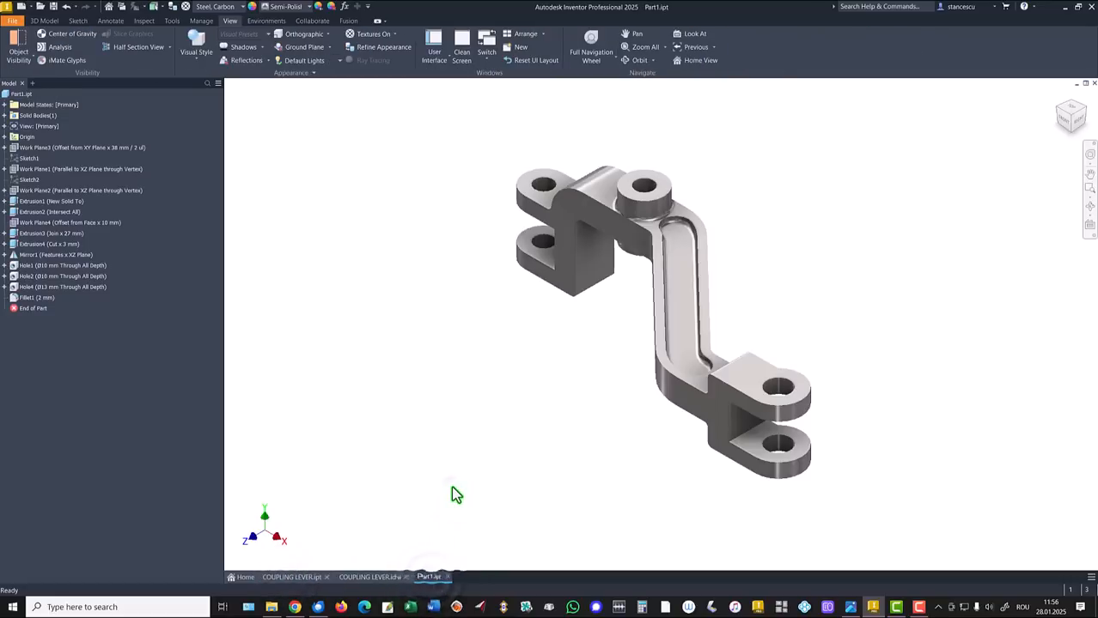